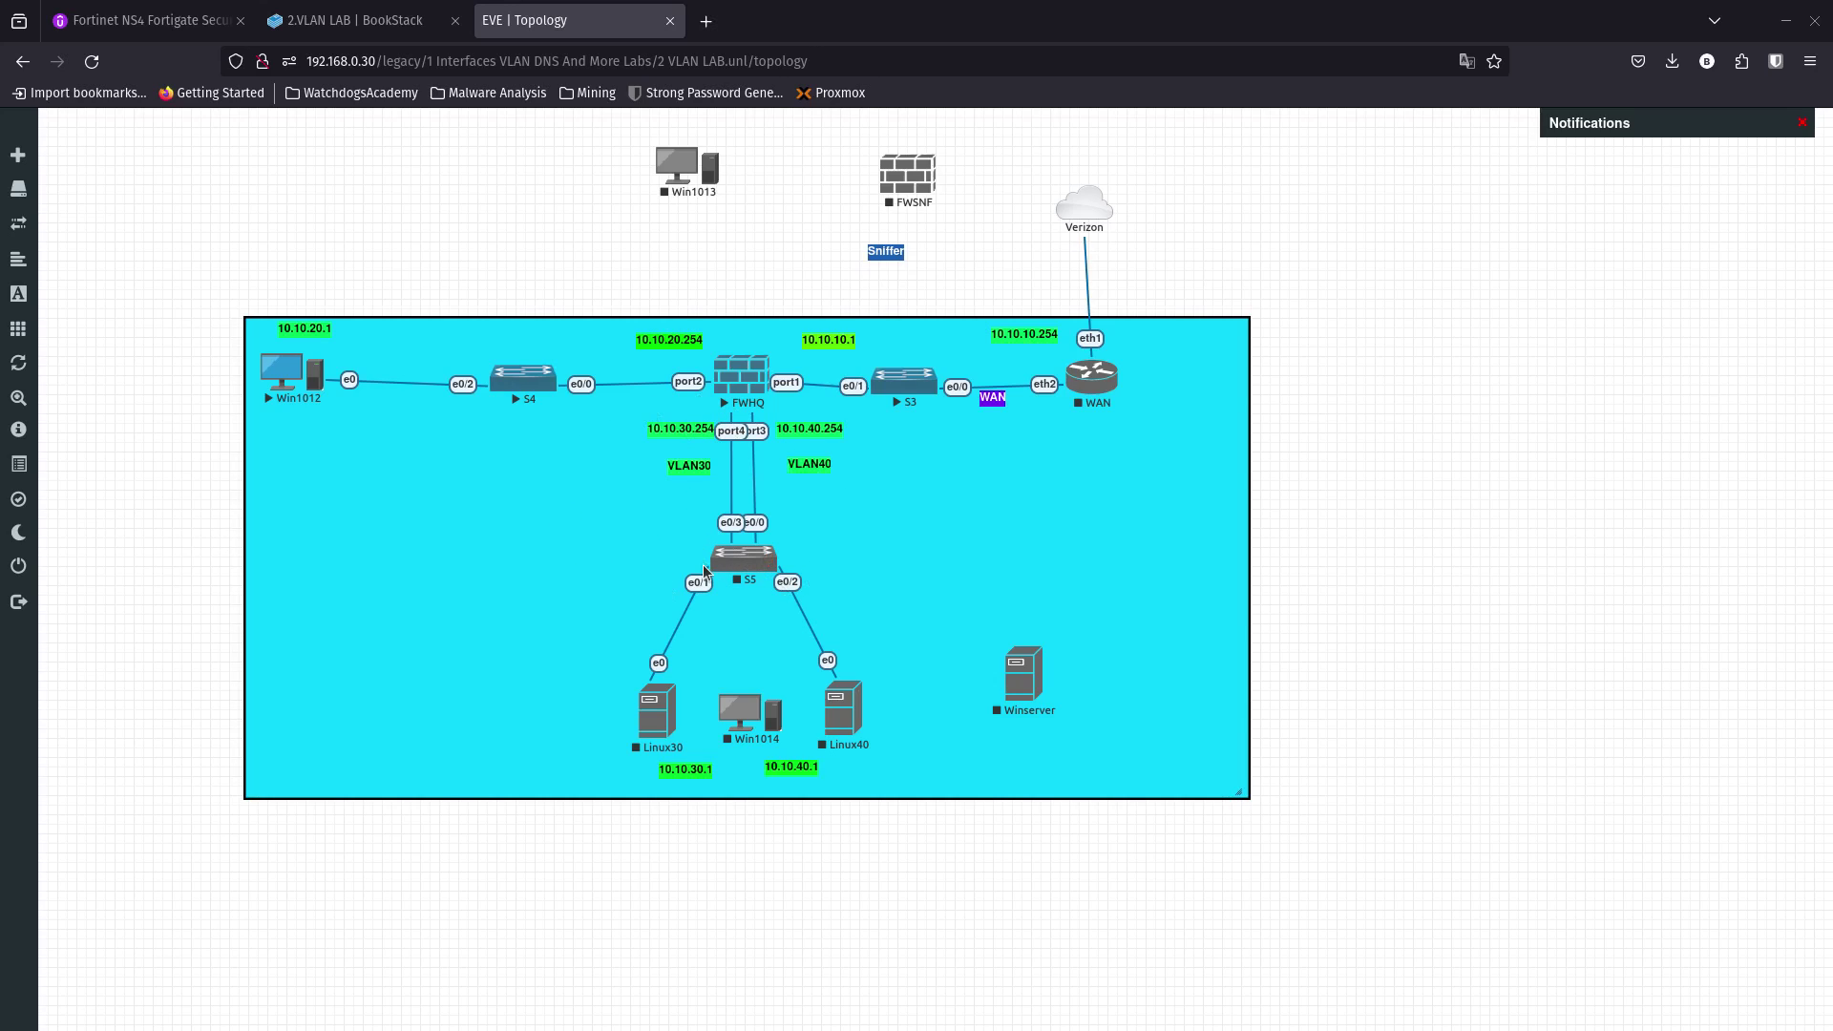
Stop the FWHQ node and delete both links between FWHQ and switch S5.
left_click(750, 387)
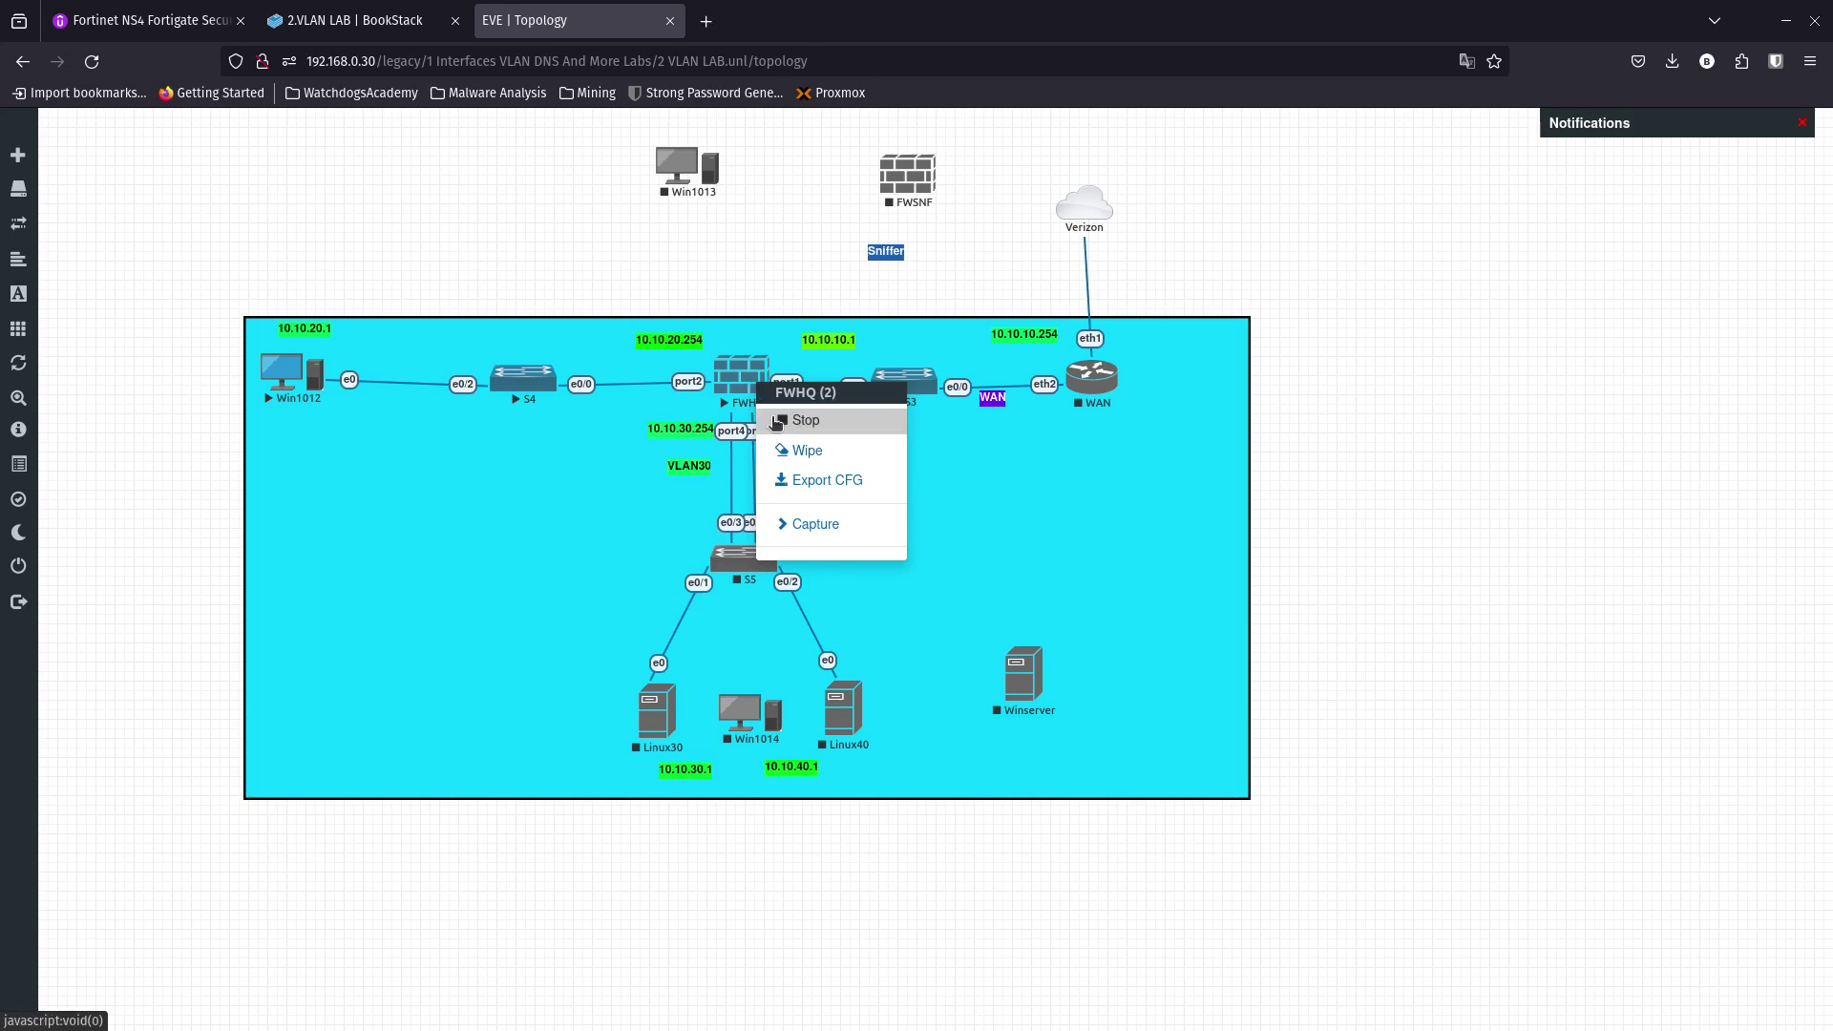
left_click(782, 423)
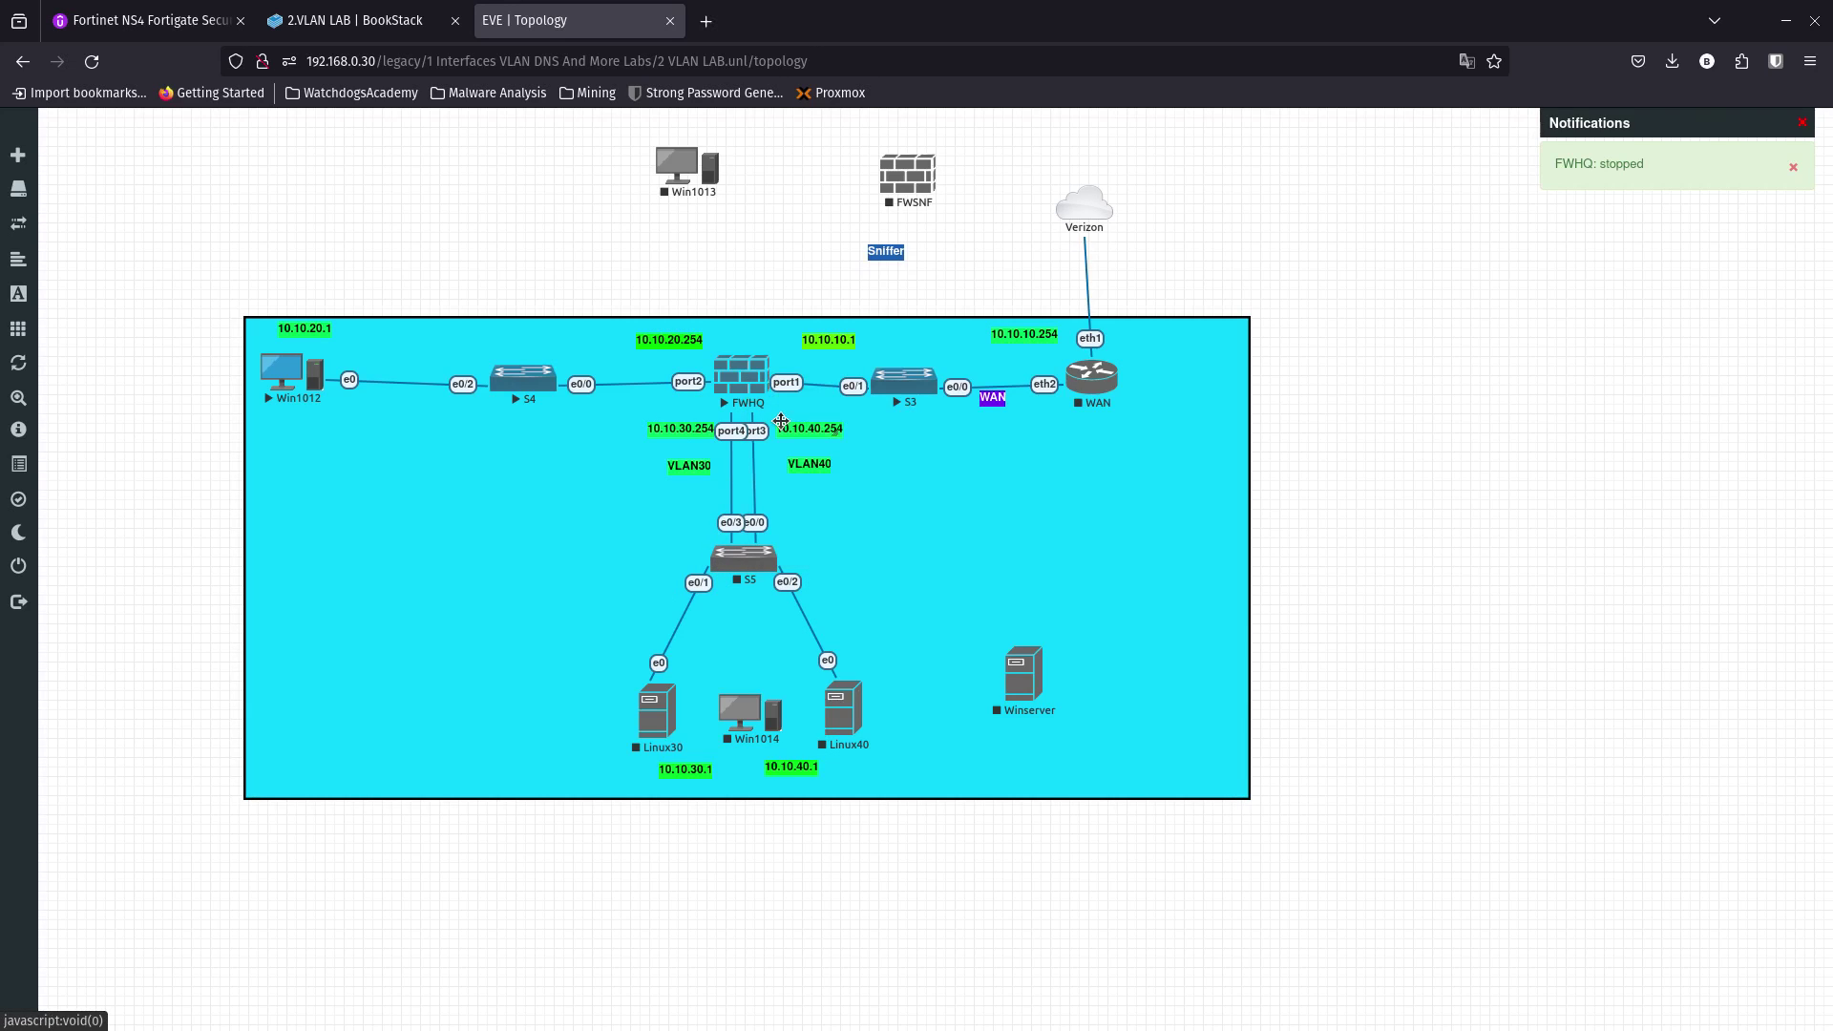
right_click(730, 526)
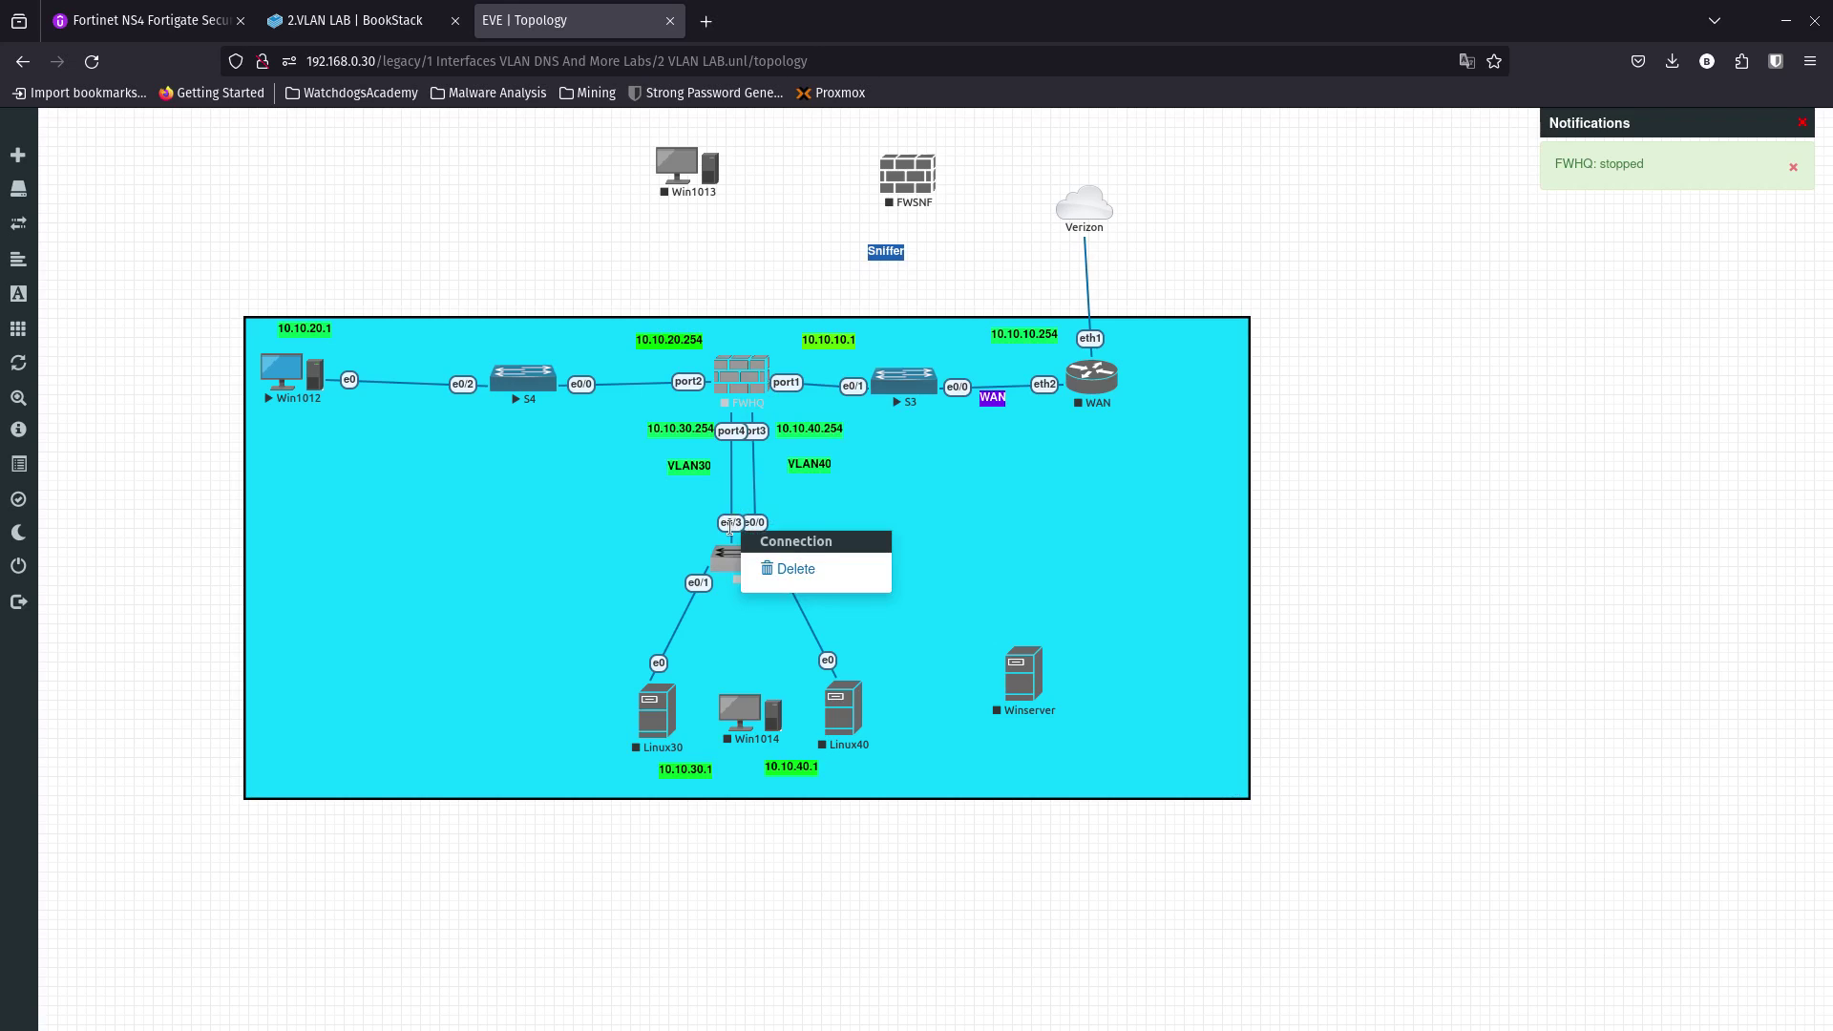
left_click(774, 567)
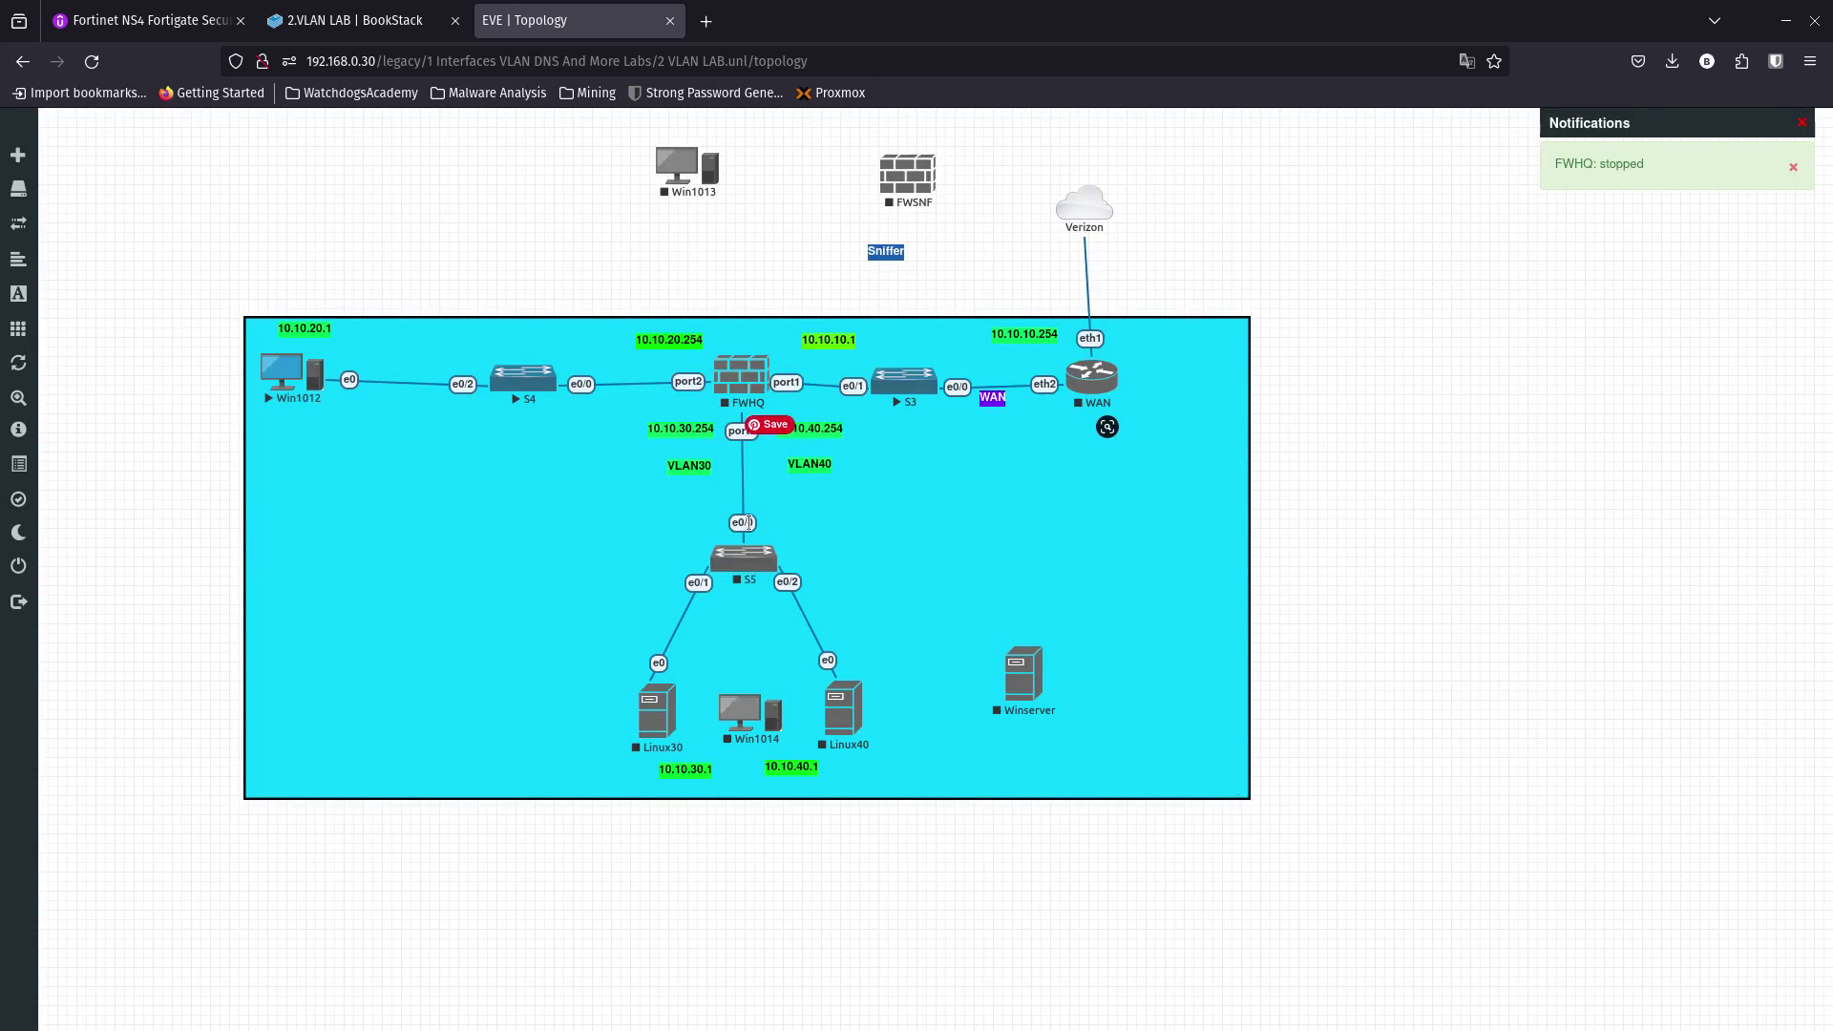
right_click(747, 522)
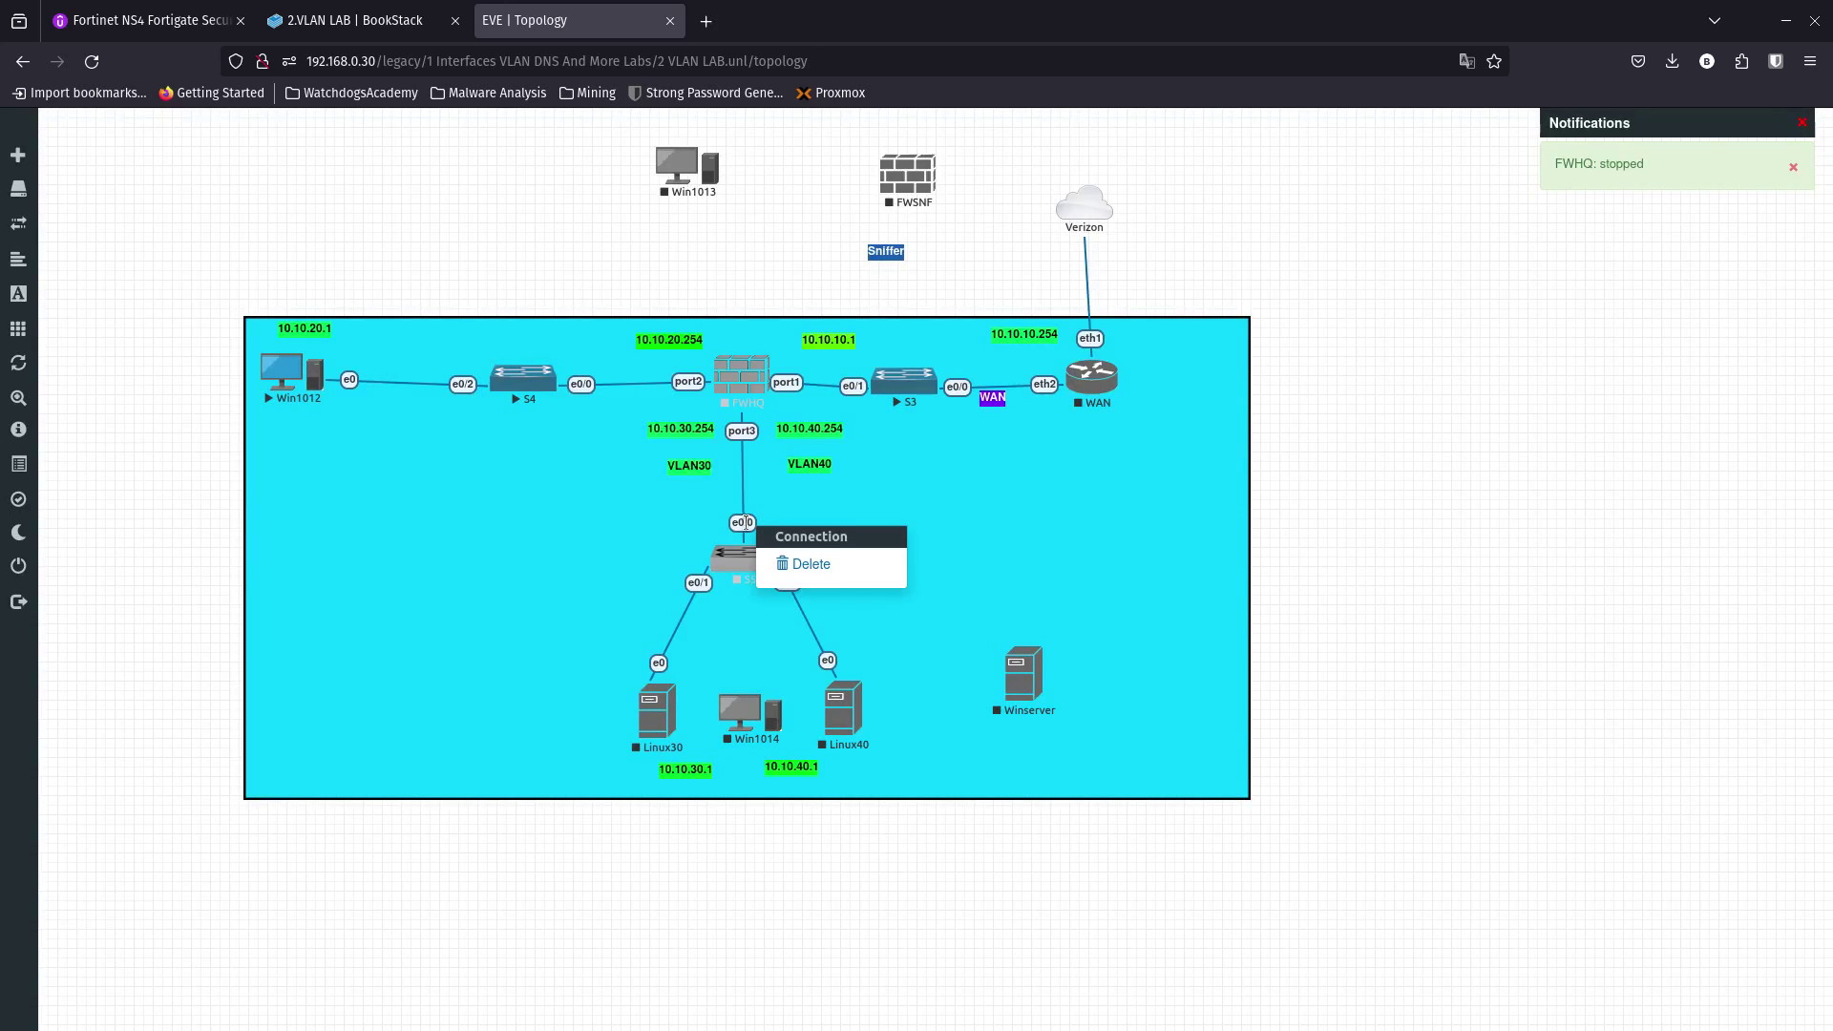
left_click(793, 563)
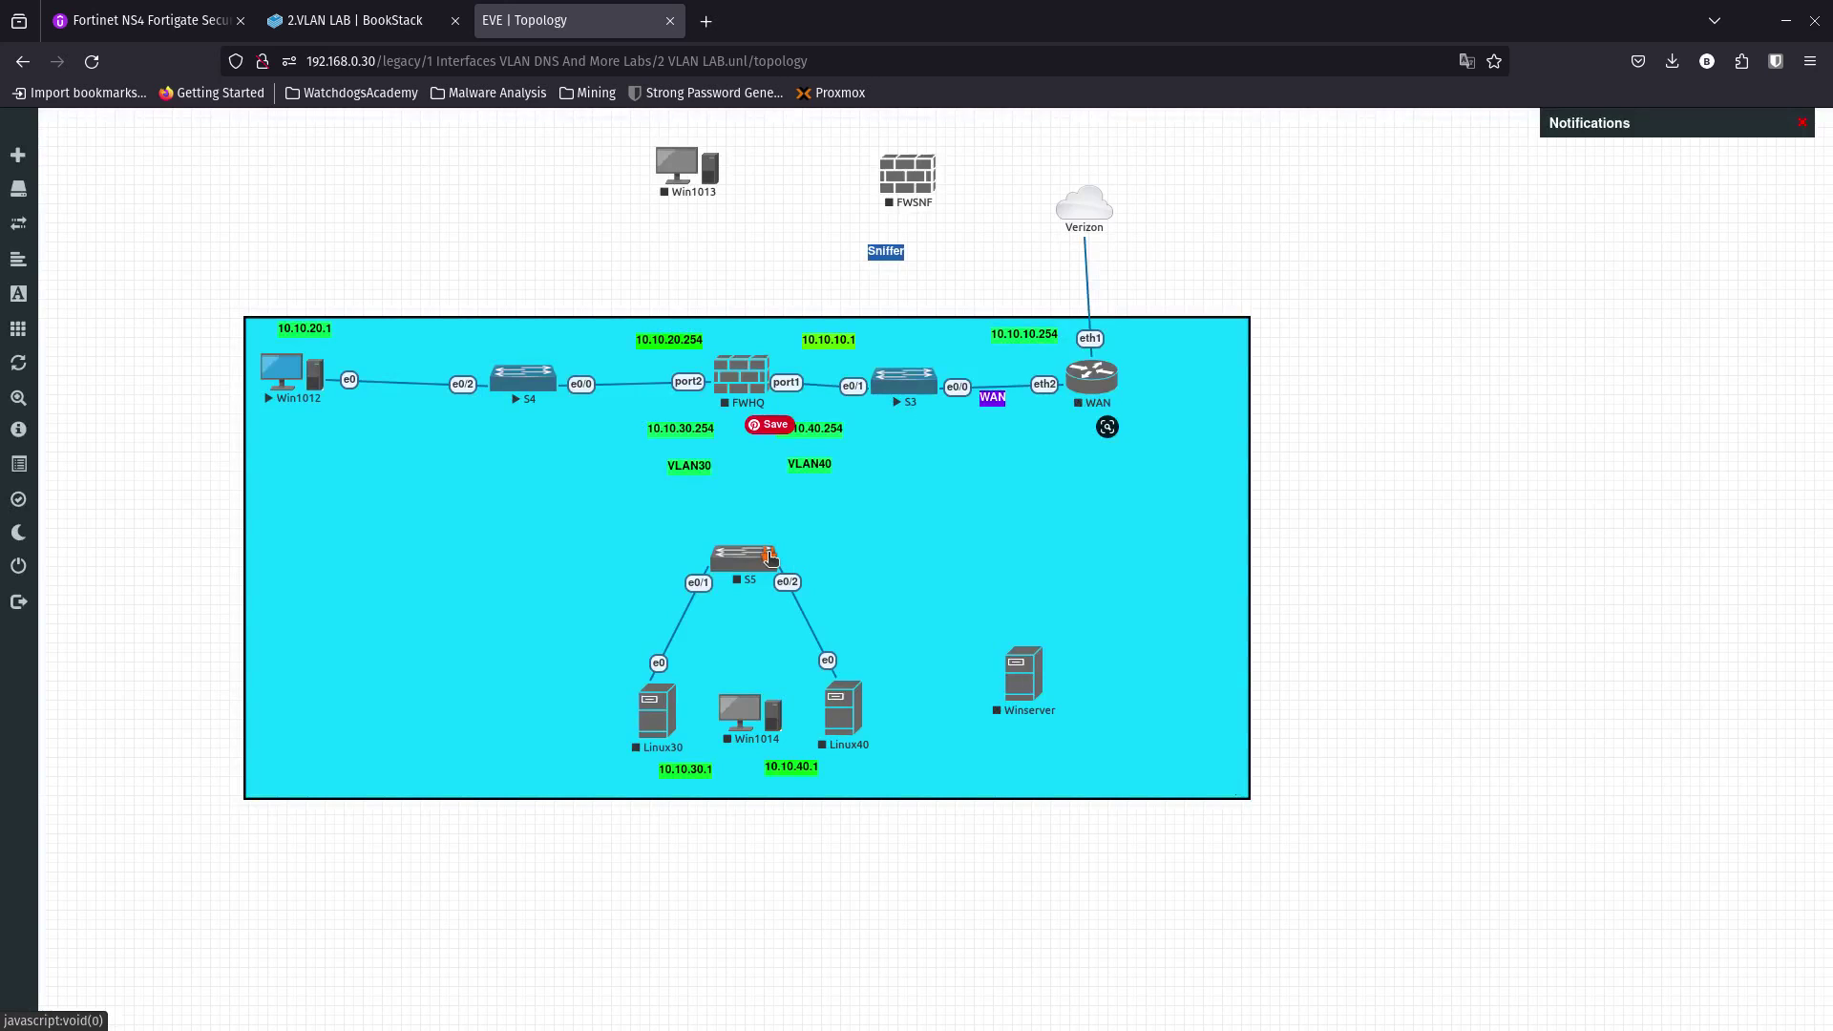
Delete S5's links to Linux30 and Linux40, then drag S5 to the left side.
right_click(745, 591)
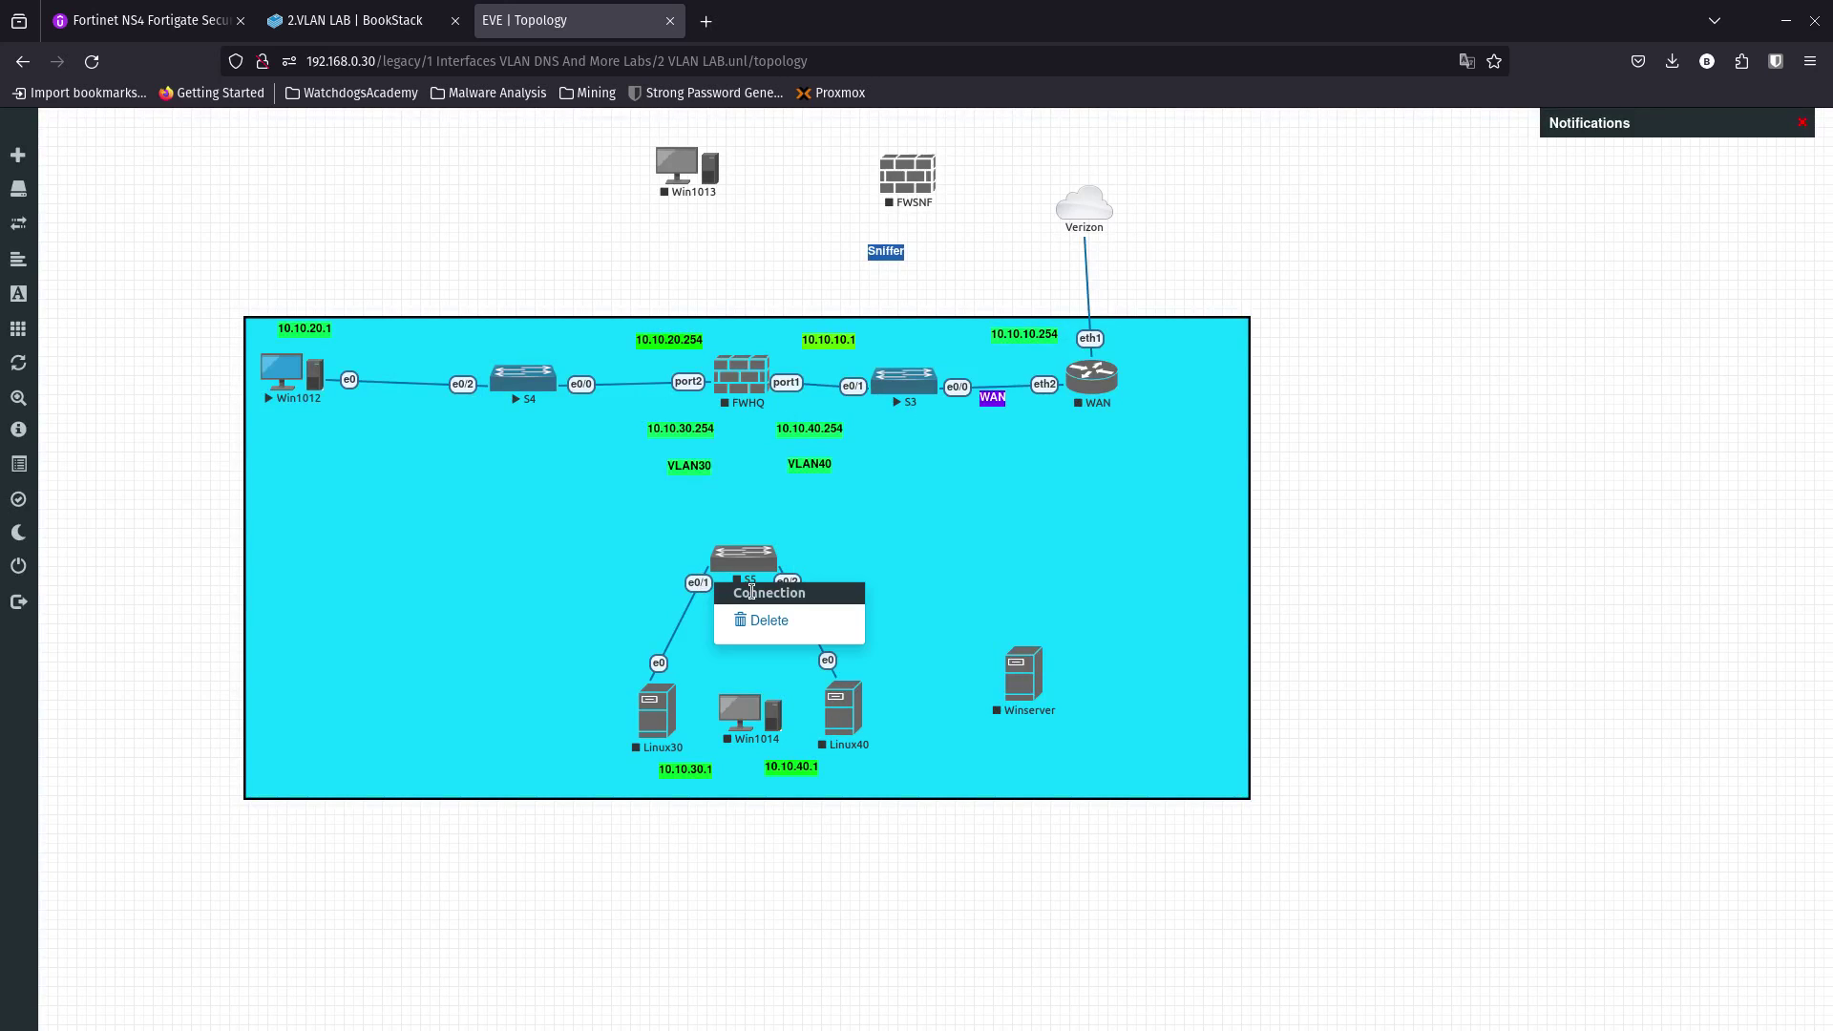
left_click(769, 621)
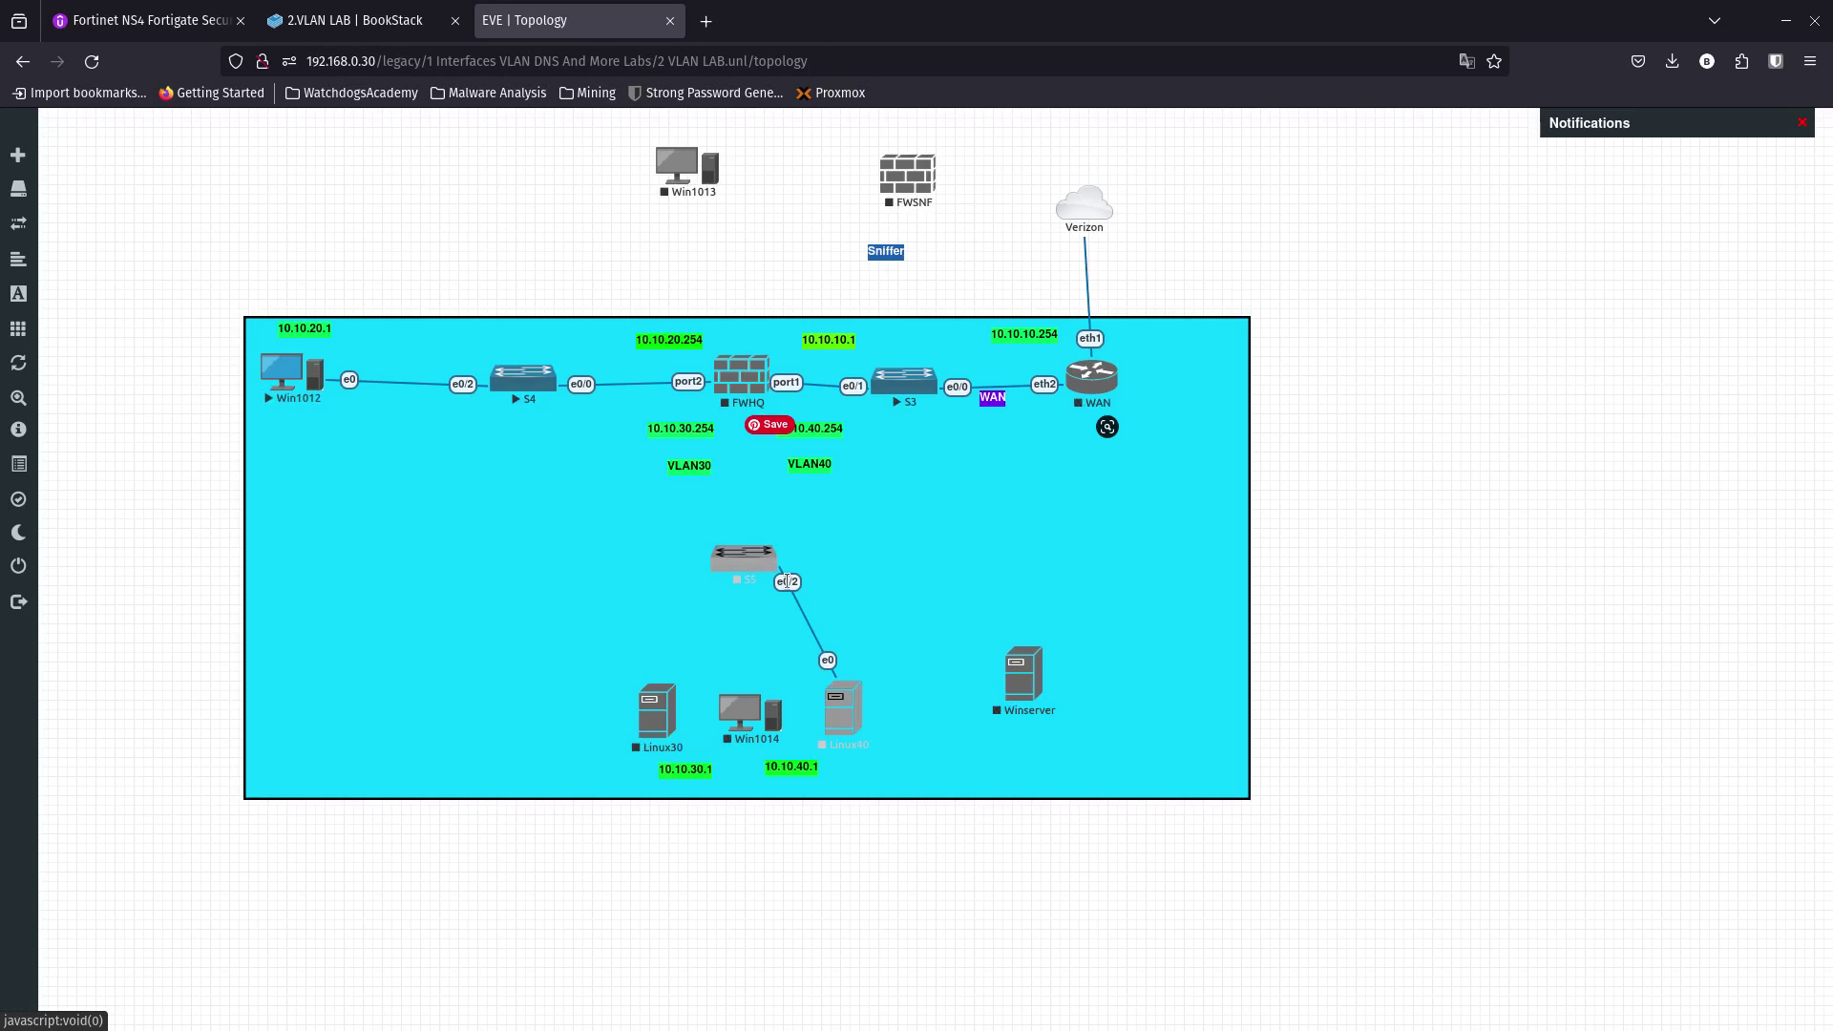
right_click(788, 580)
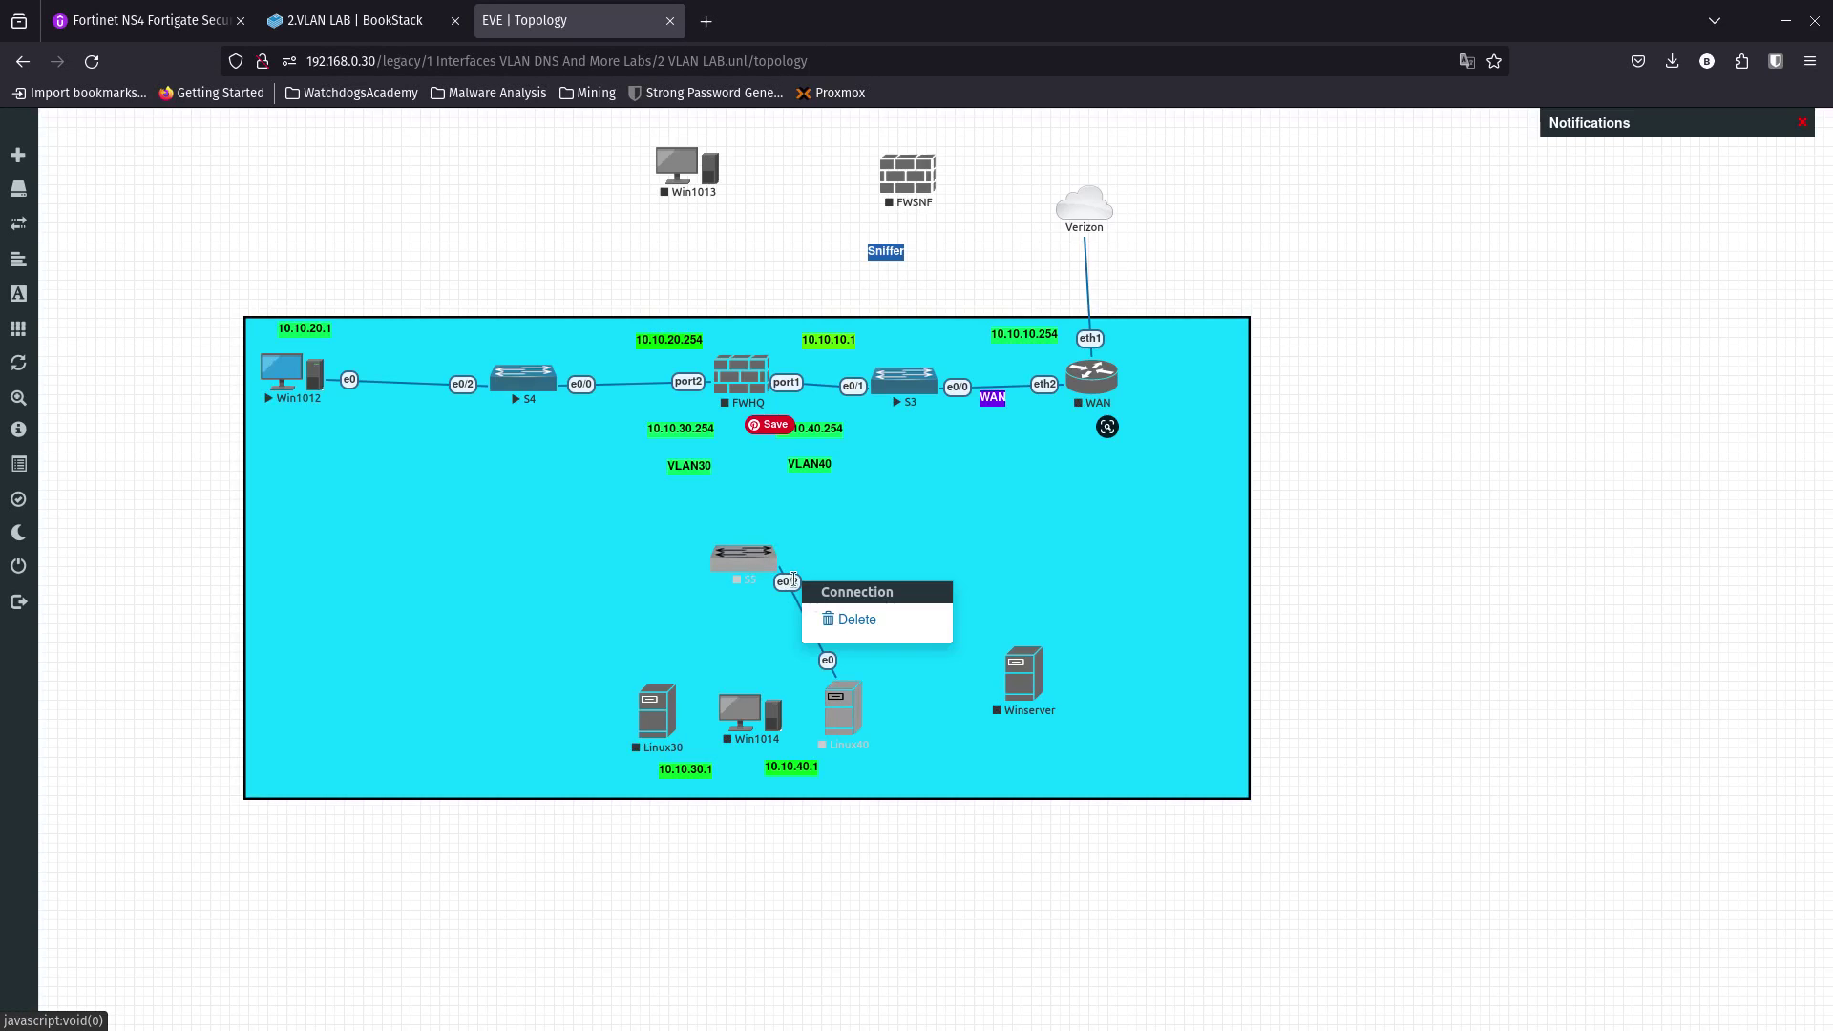
left_click(824, 616)
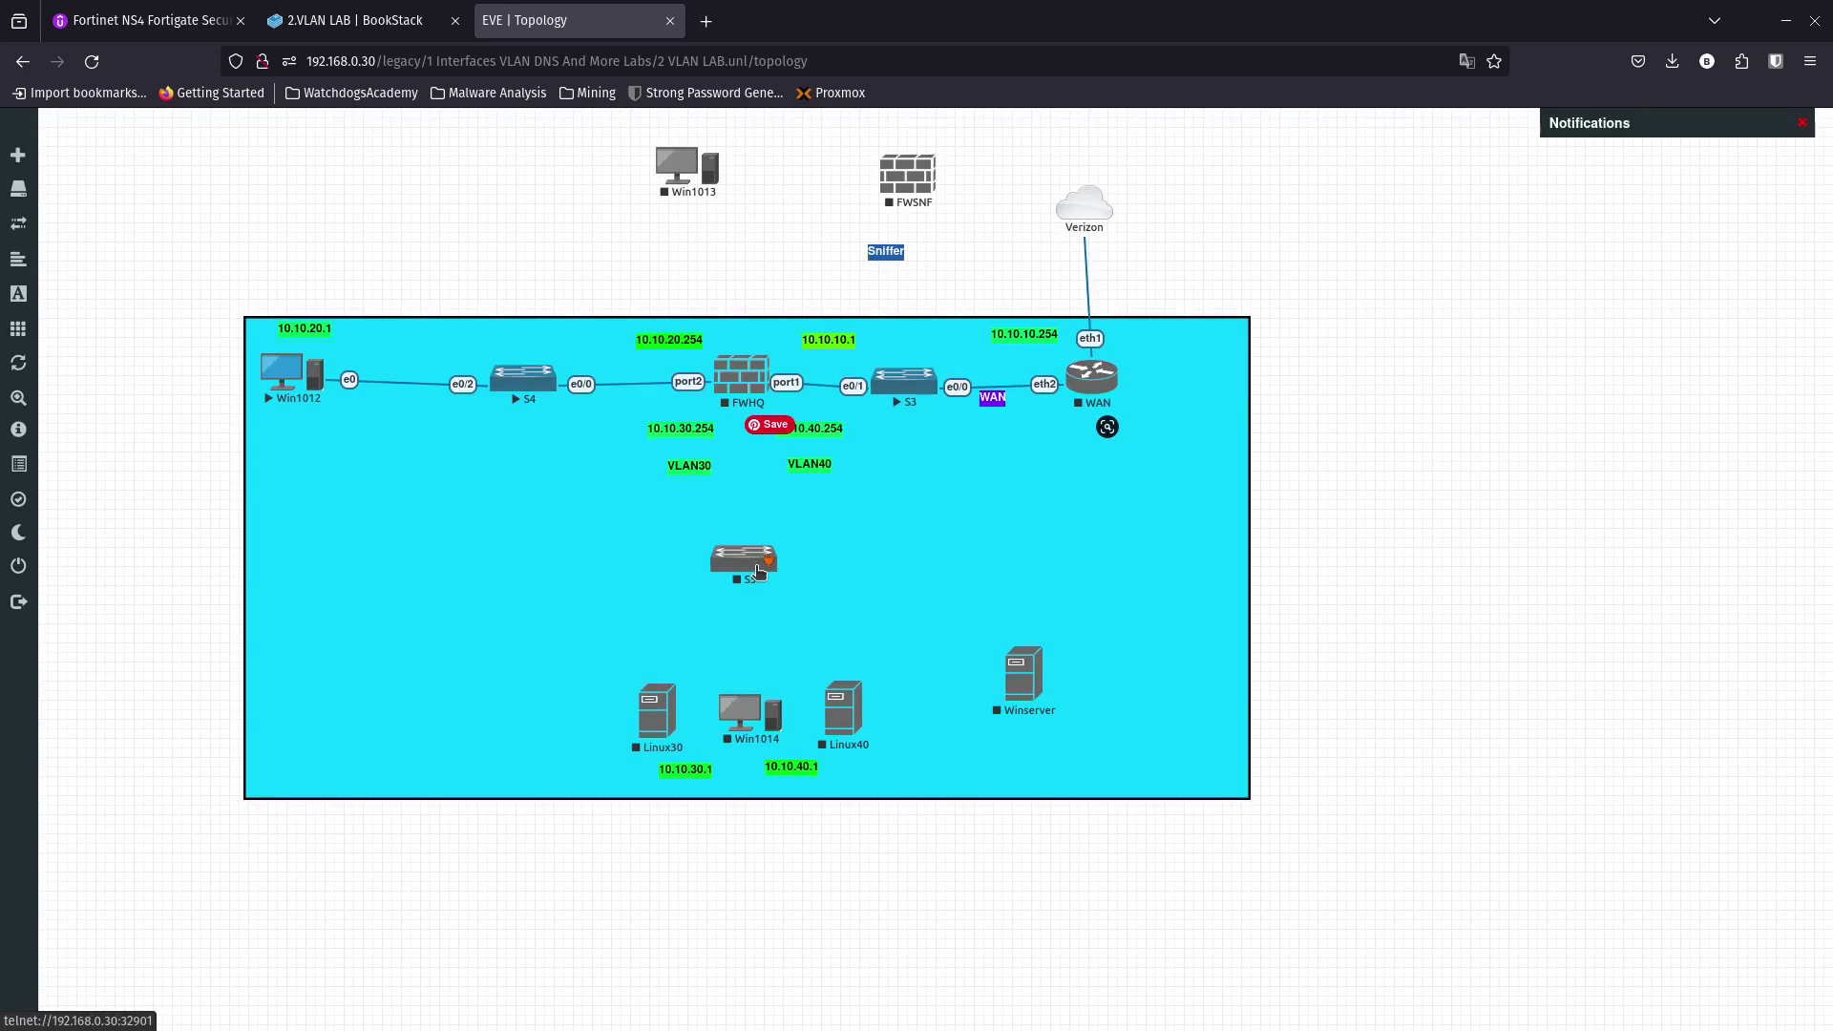
left_click_drag(757, 570, 351, 625)
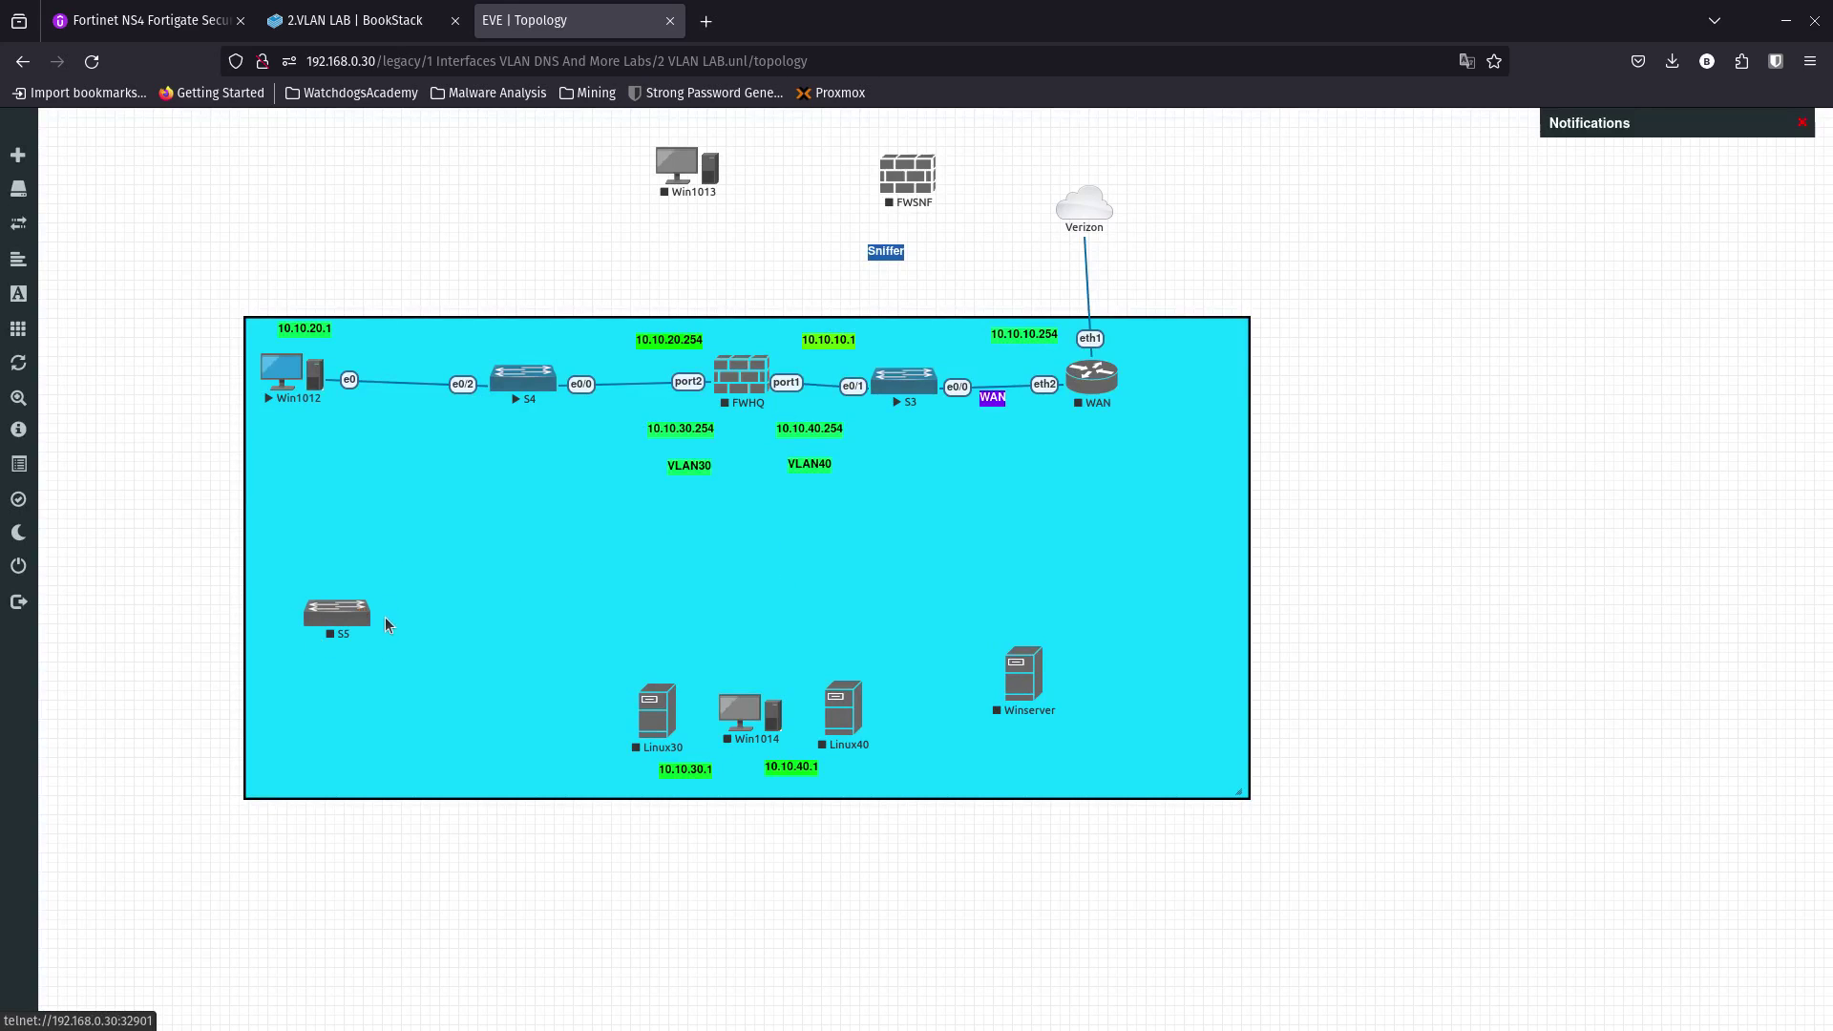
Add a new custom shape to the lab with its type set to circle.
right_click(697, 540)
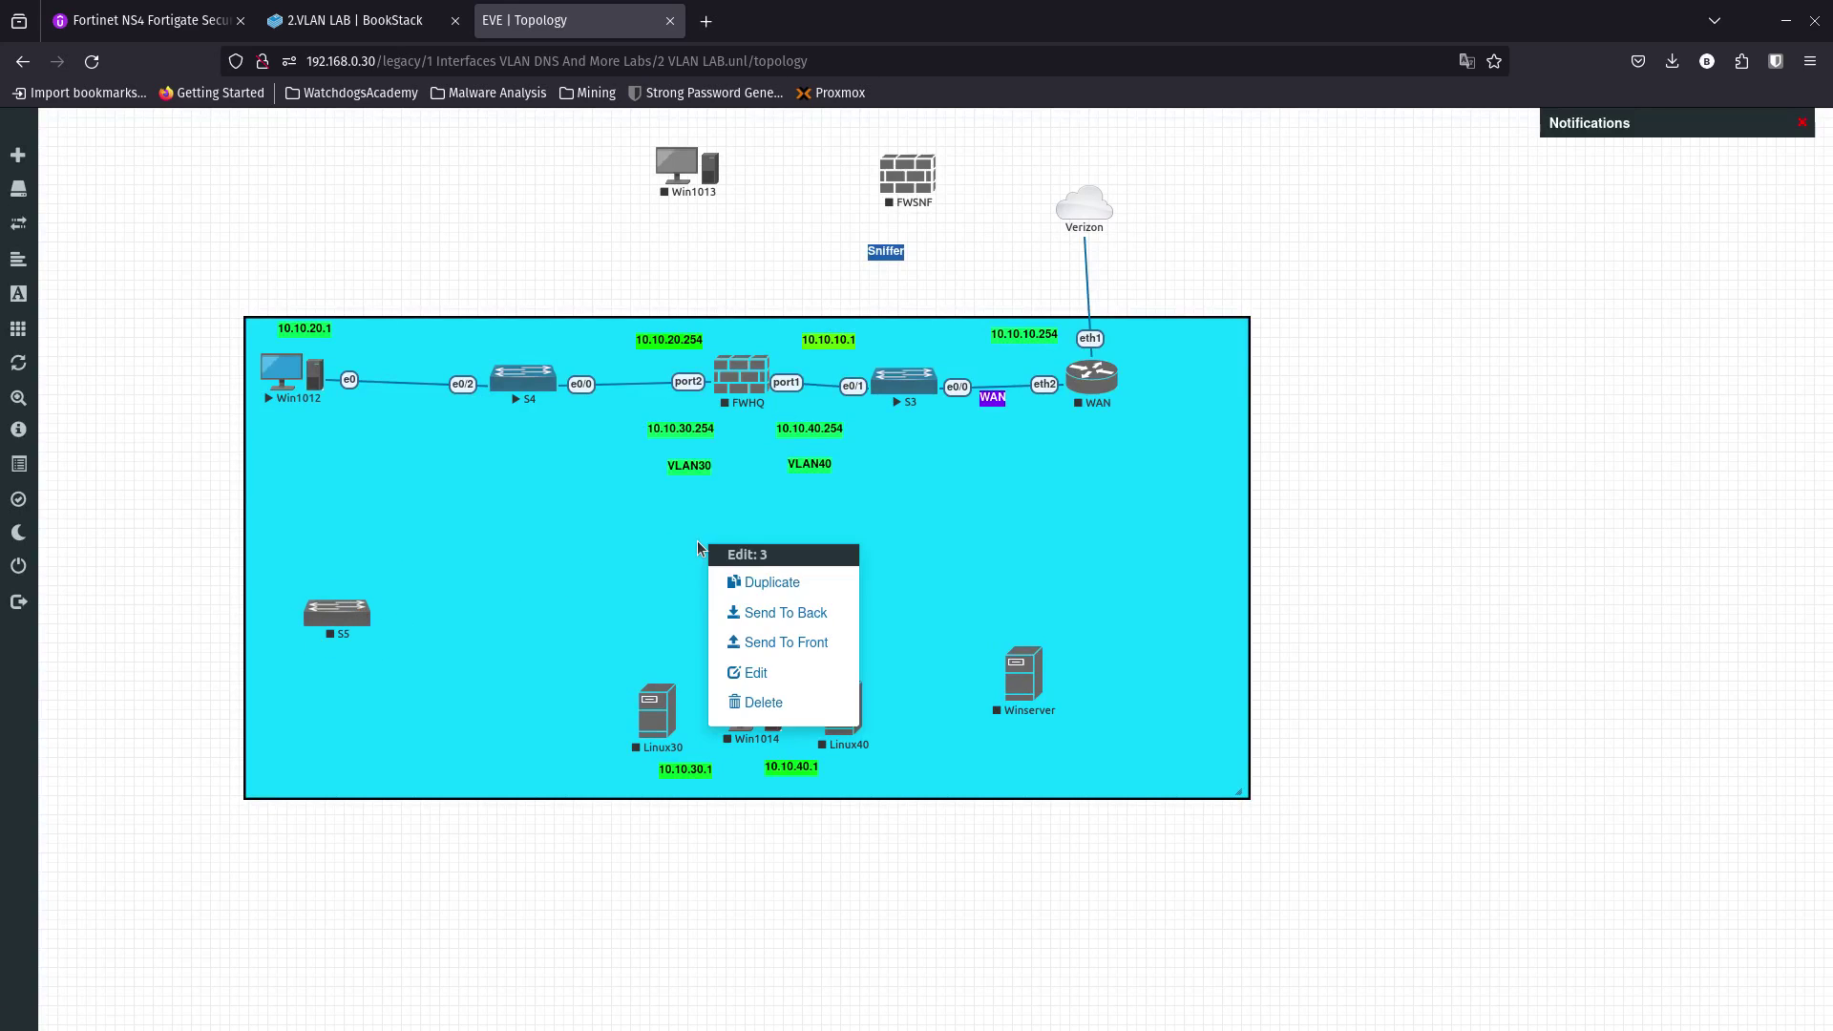
right_click(1475, 488)
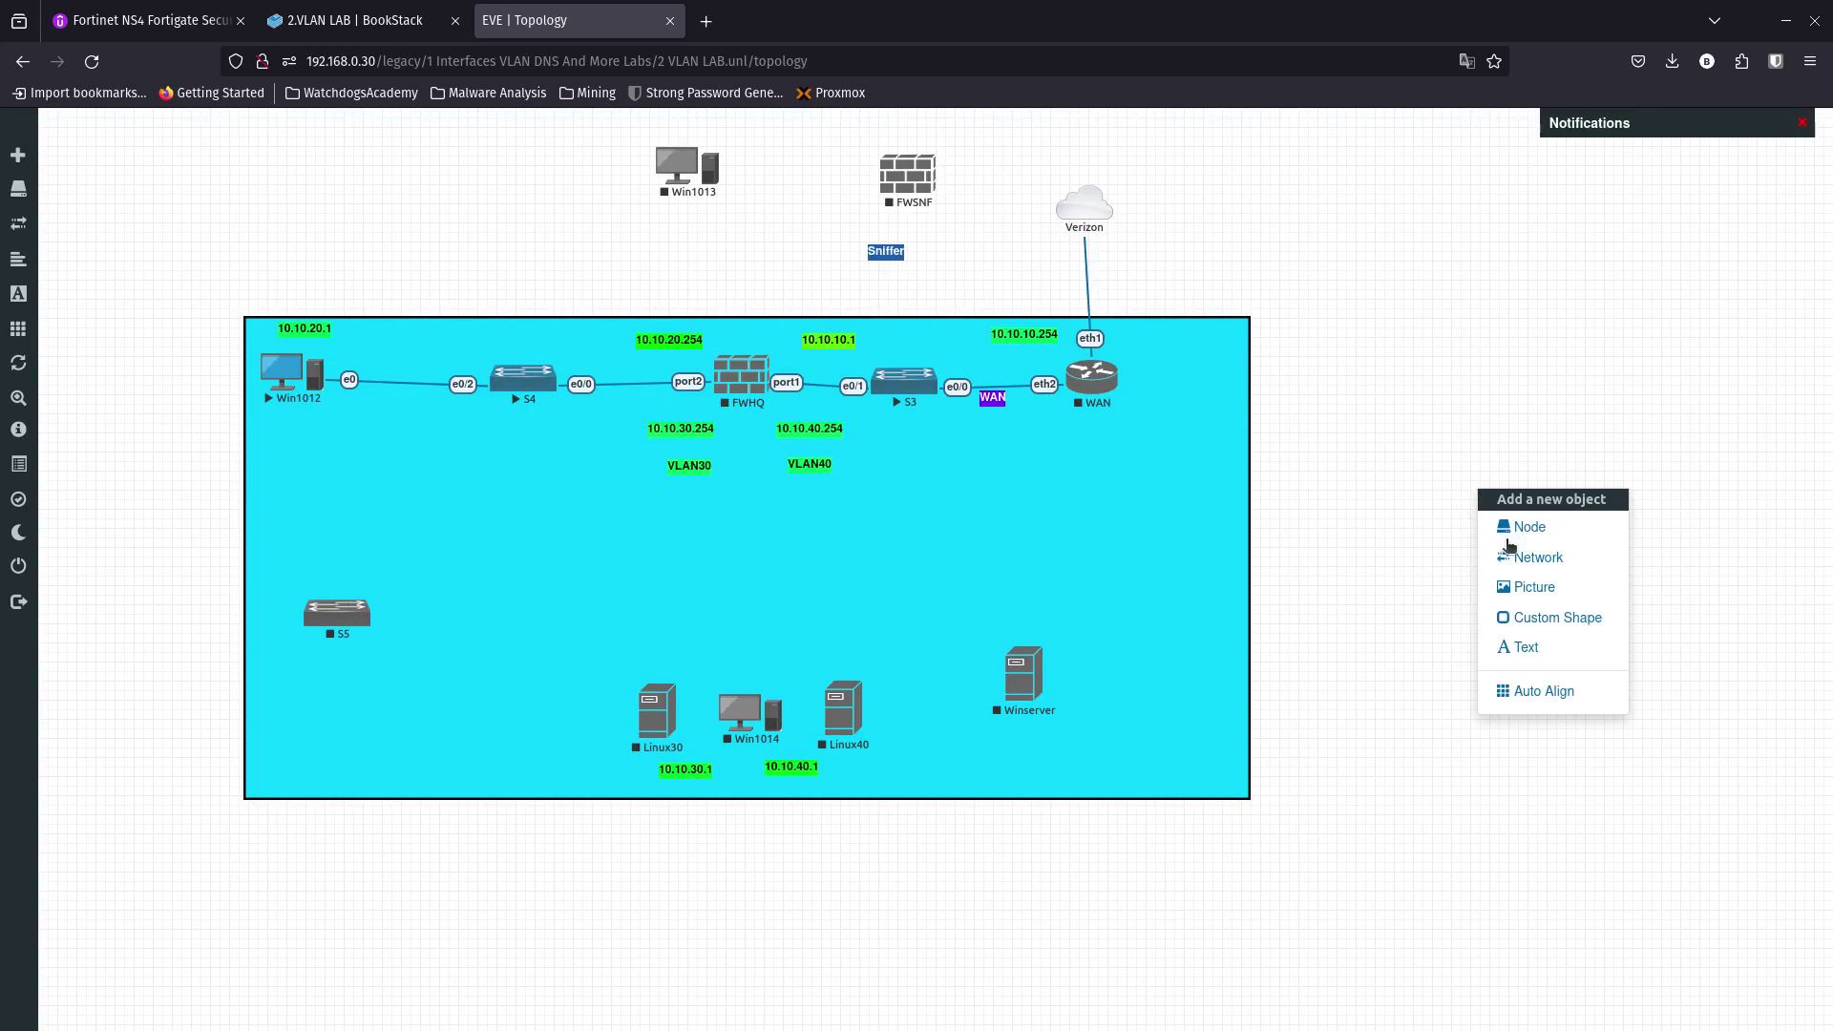
left_click(1530, 618)
left_click(920, 237)
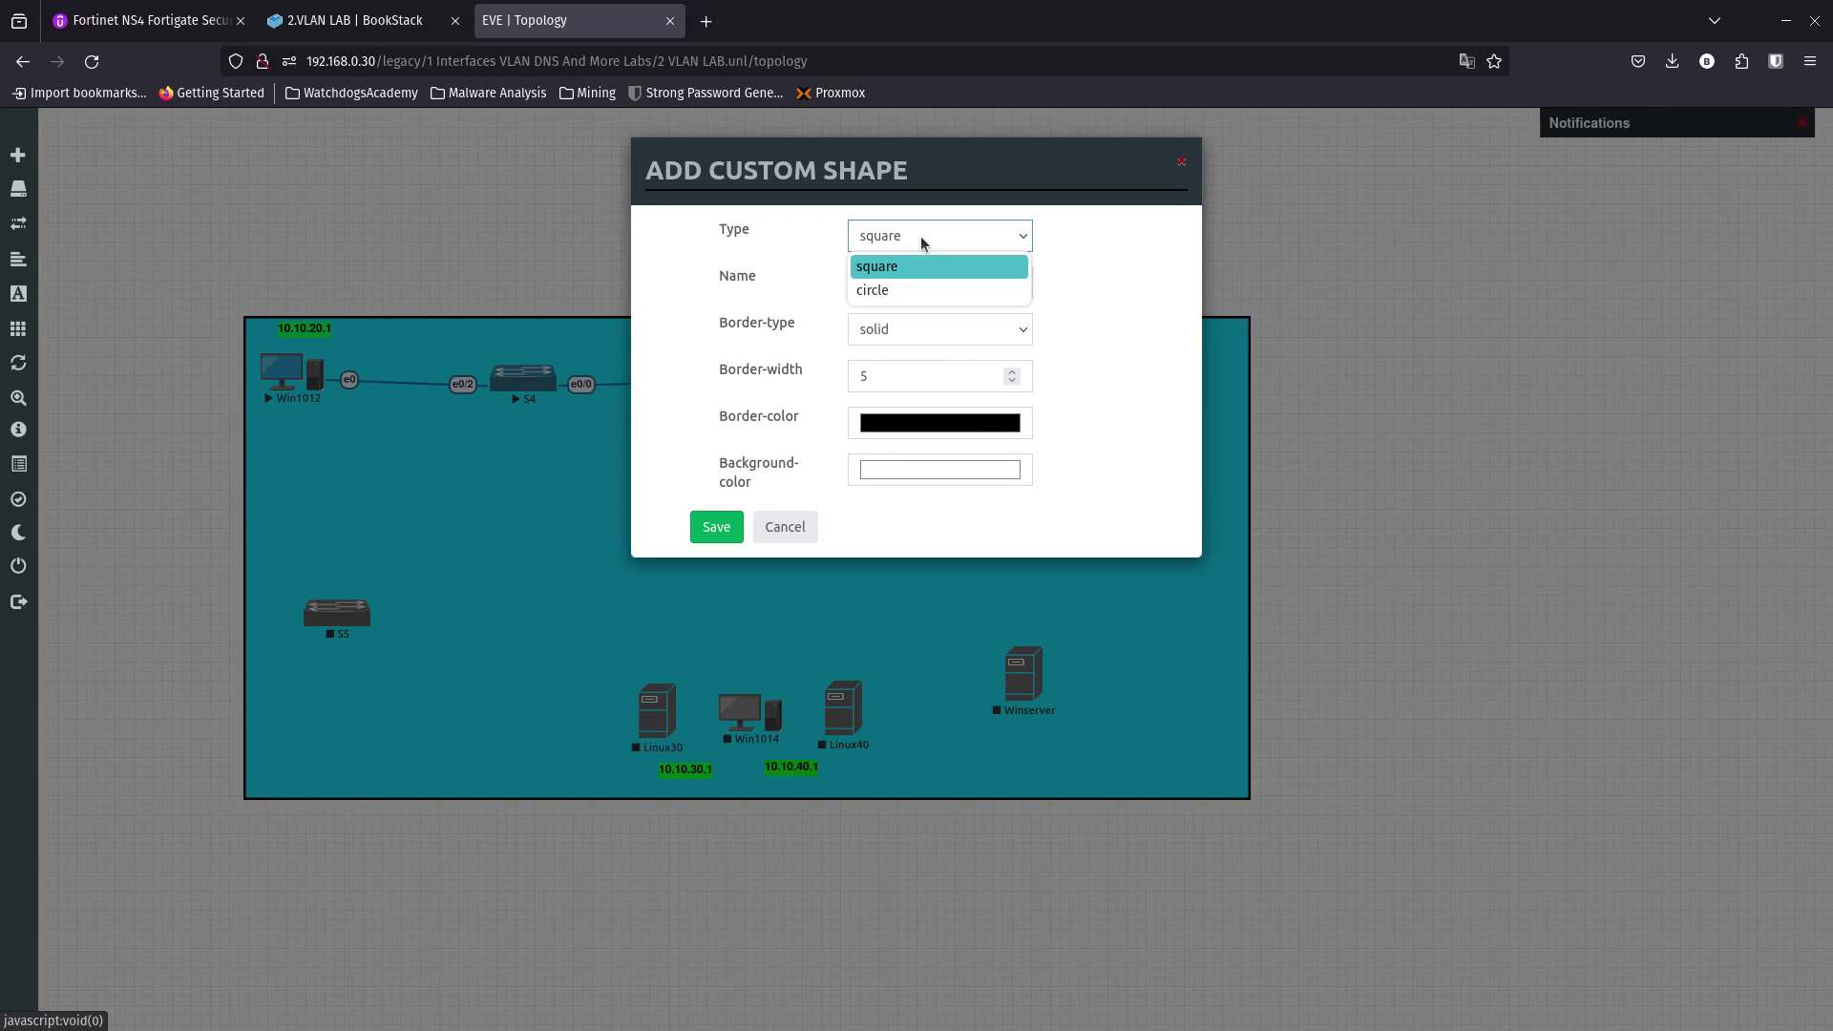
left_click(912, 279)
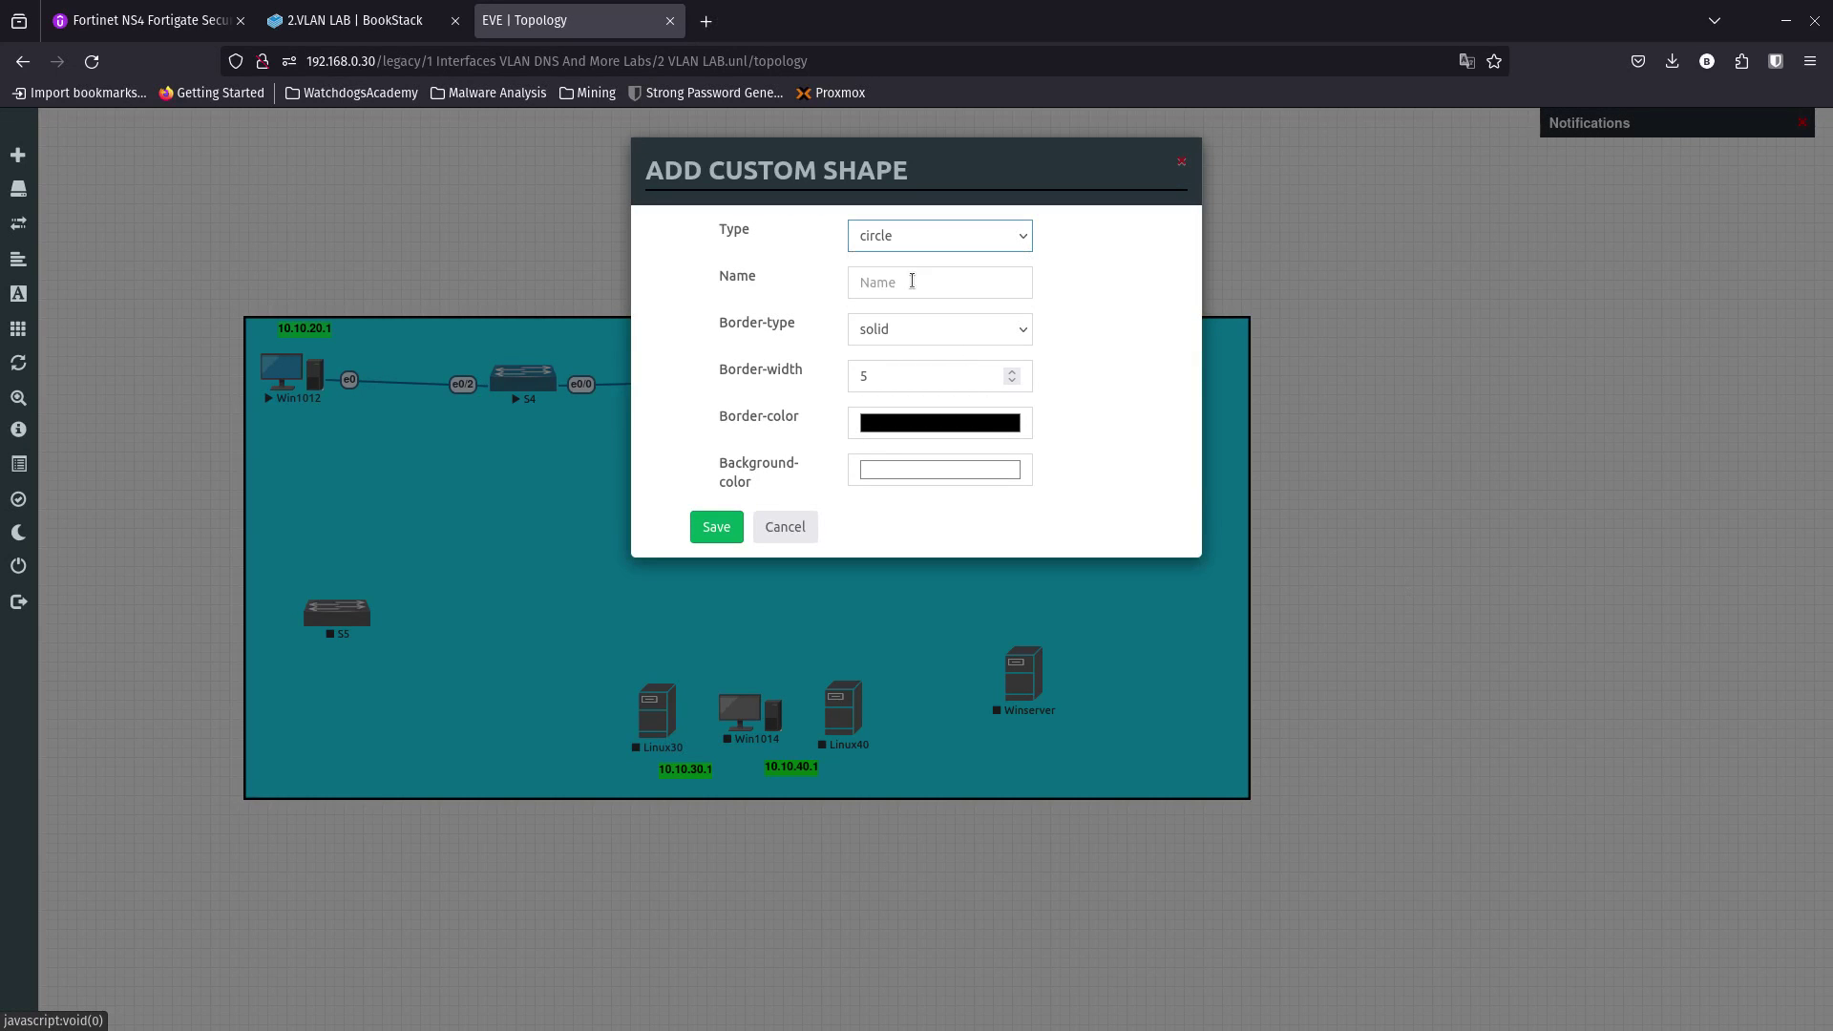
Give the circle a light yellow background and save it into the lab.
left_click(931, 467)
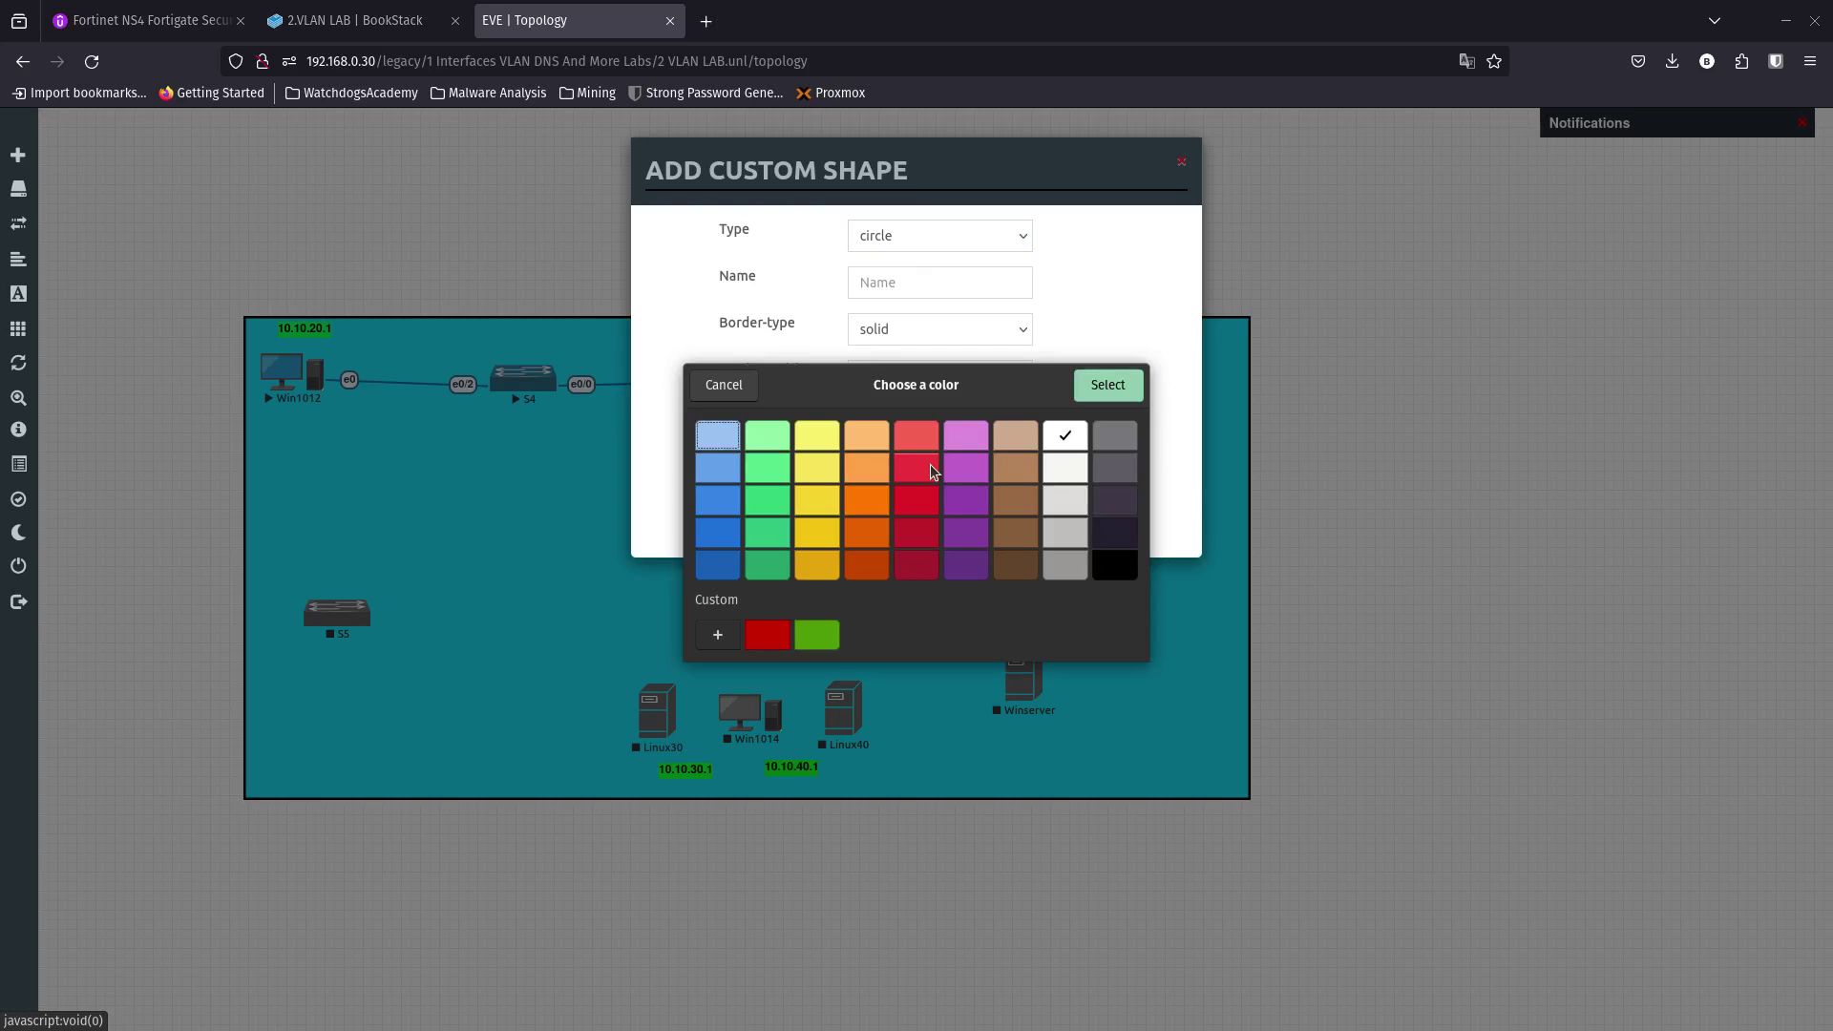
left_click(818, 467)
left_click(1098, 392)
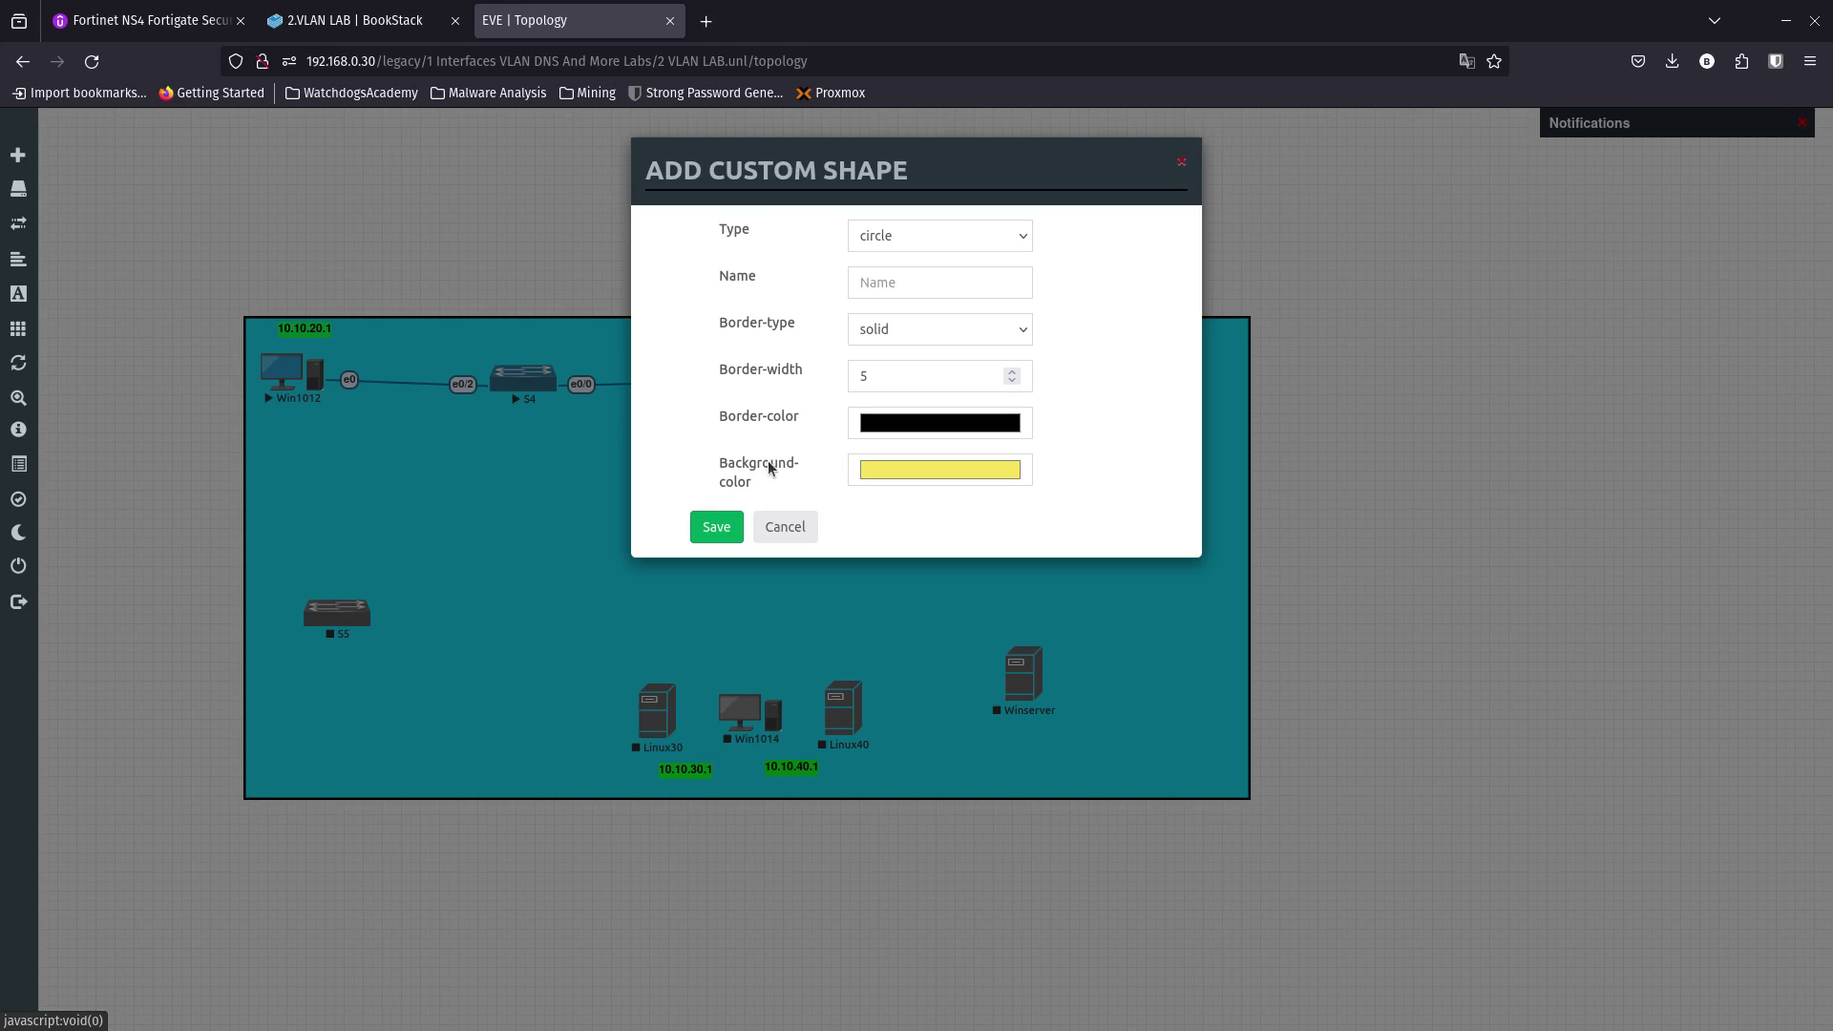
left_click(905, 469)
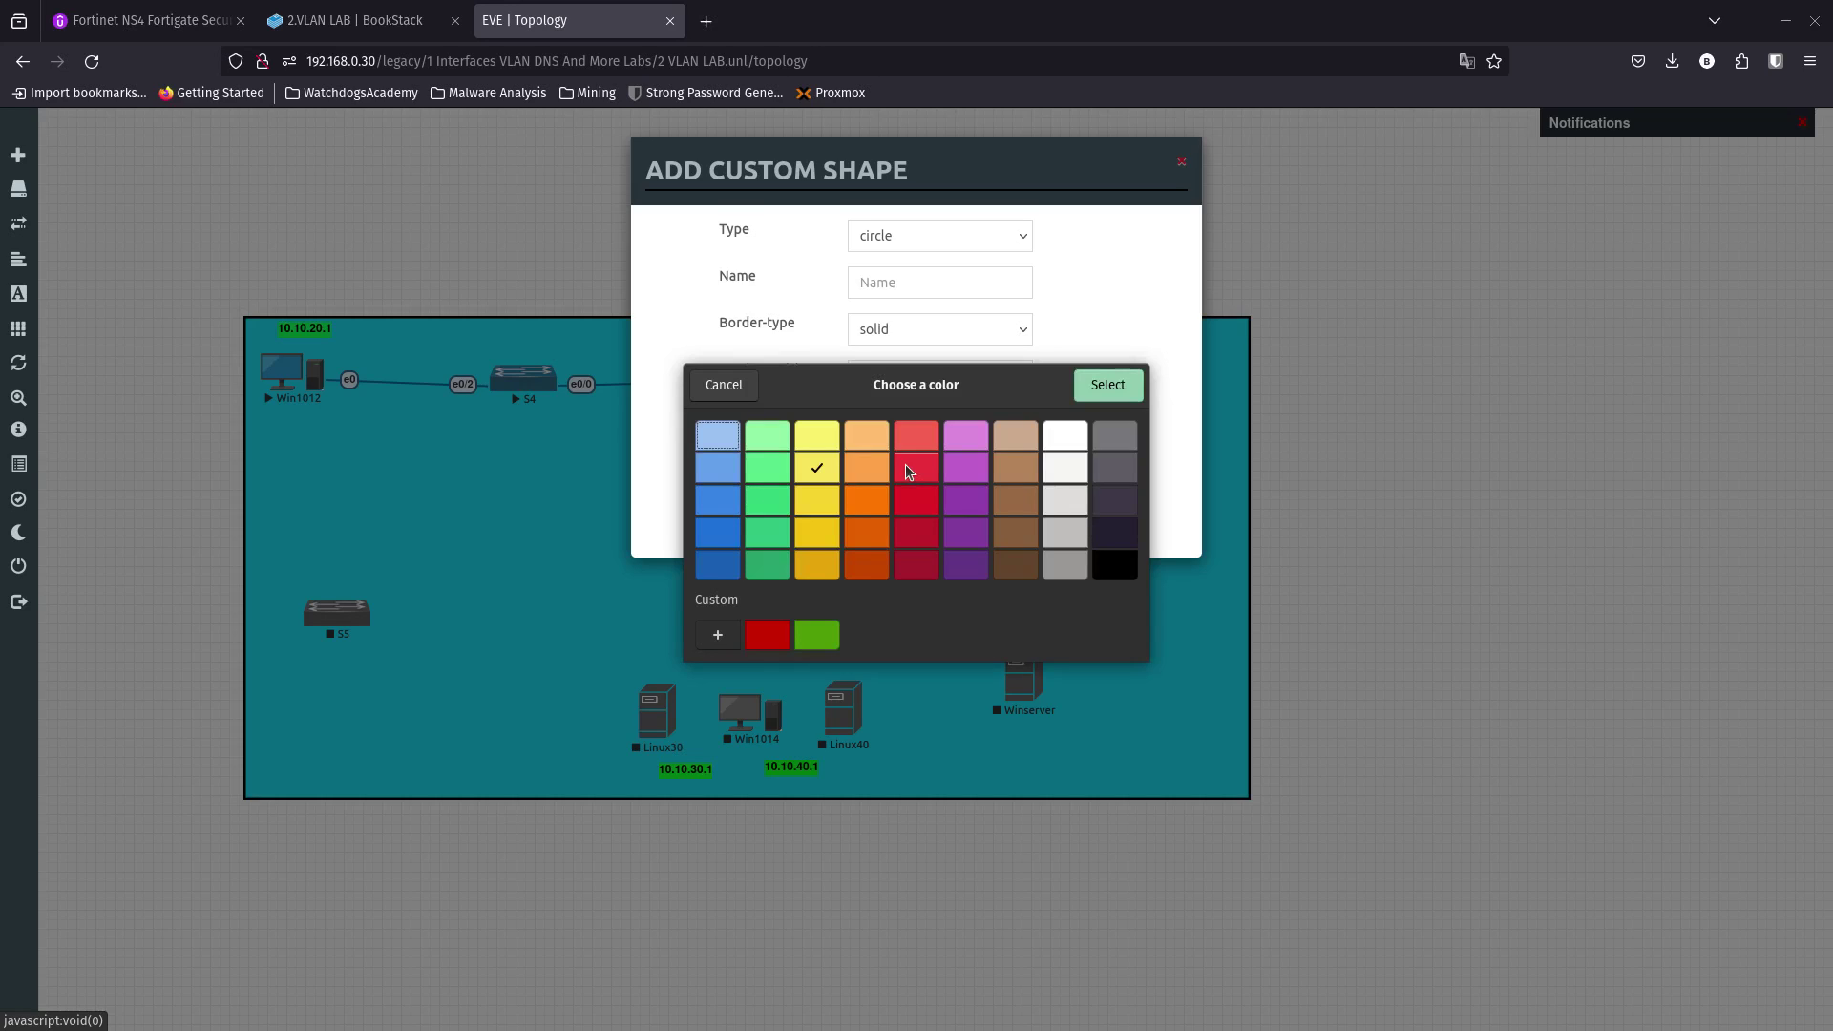
left_click(816, 436)
left_click(1077, 392)
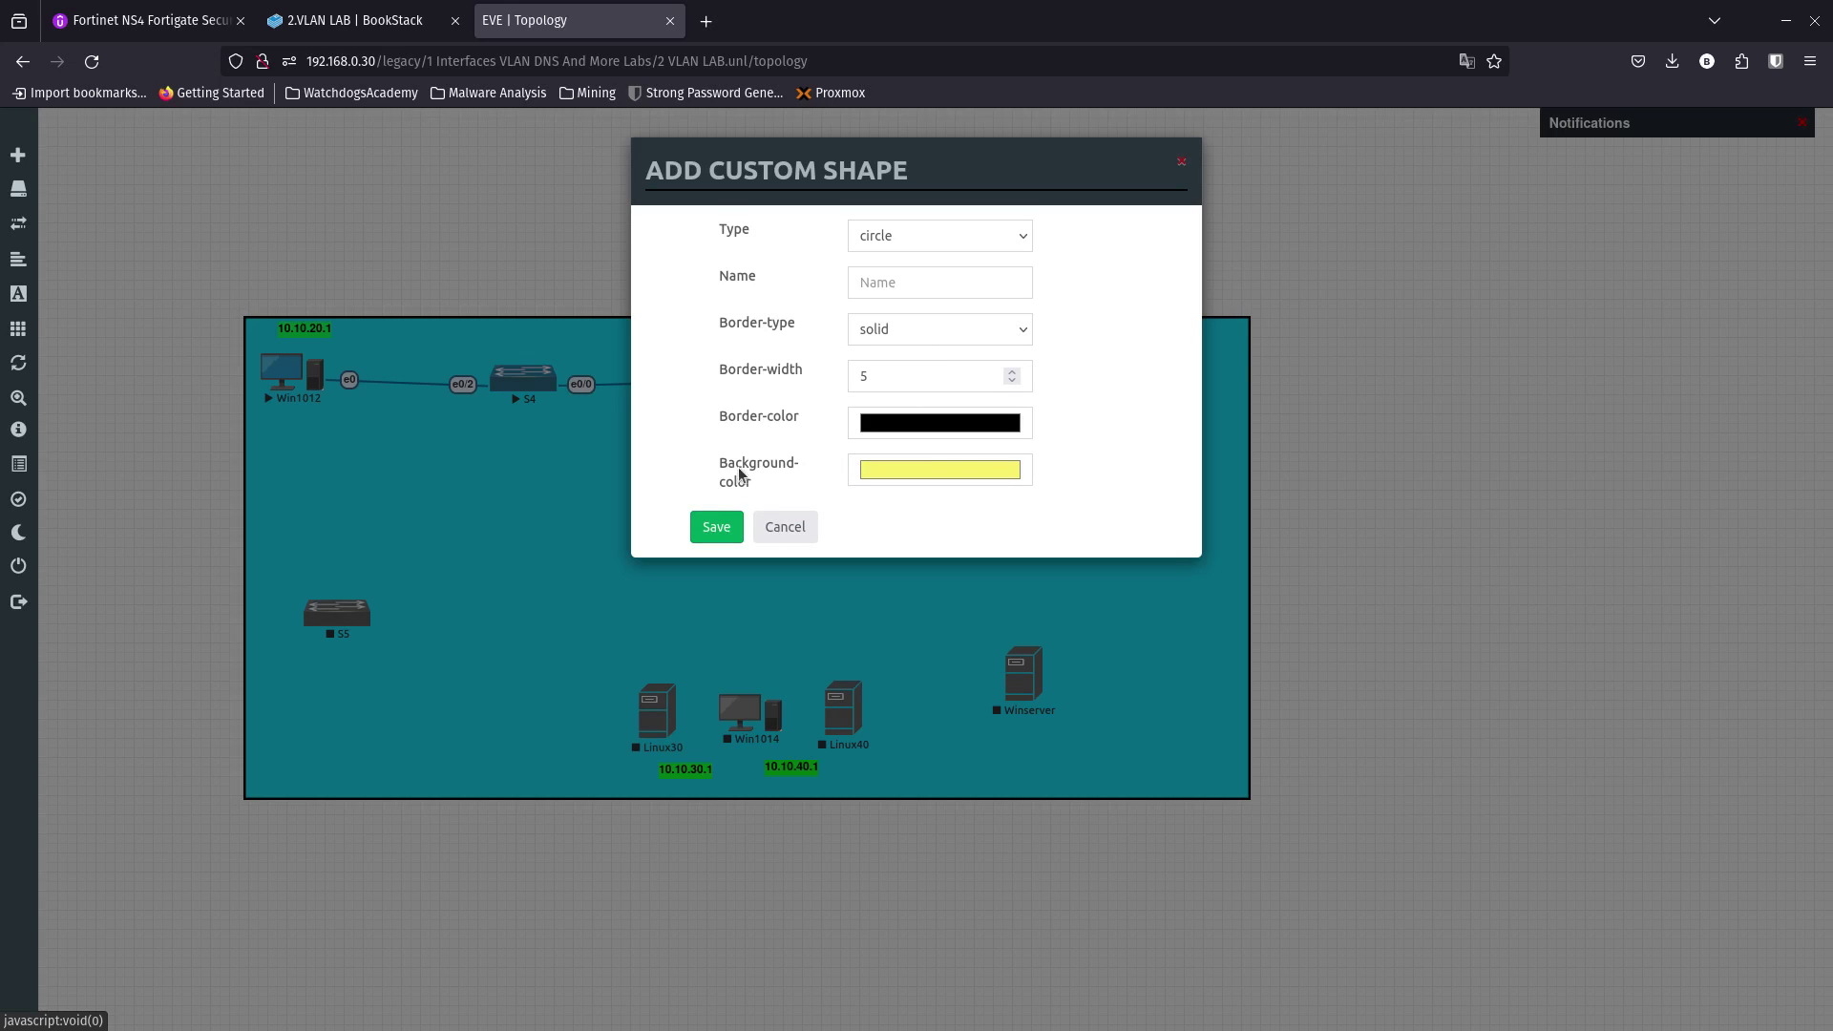
left_click(718, 530)
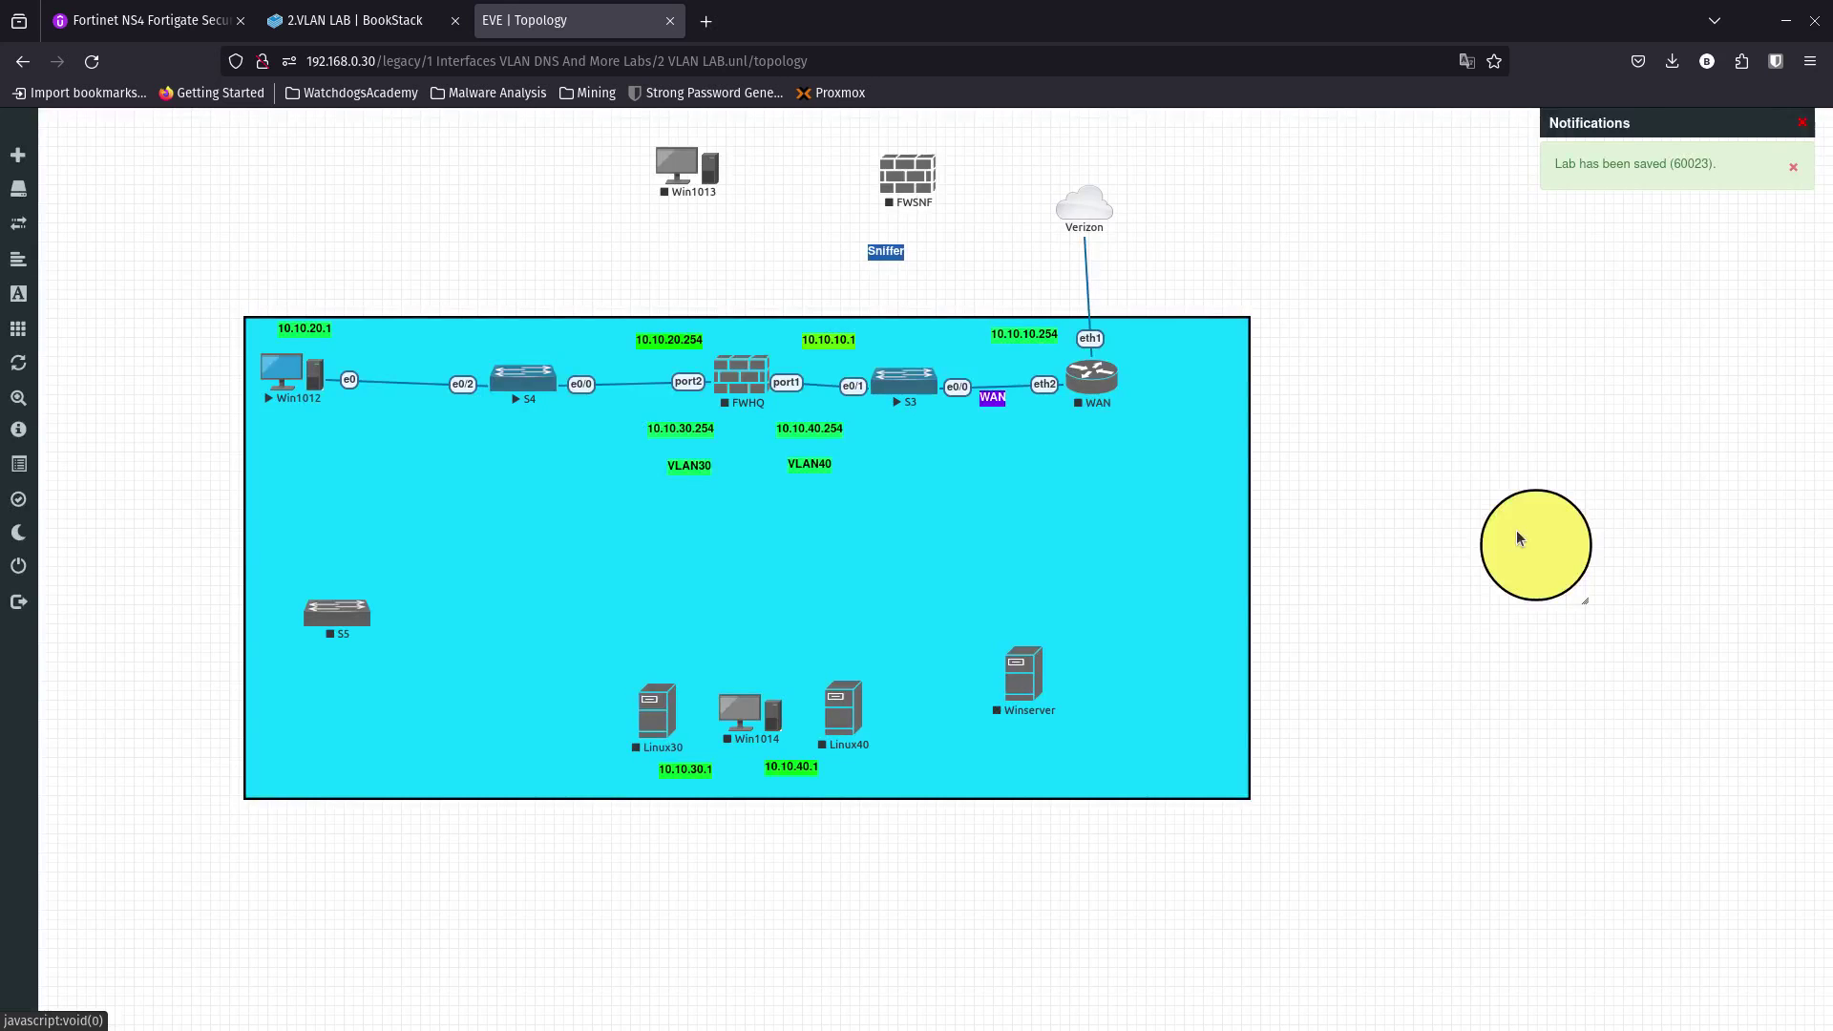
Send the yellow circle to the front and place it, slightly enlarged, under FWHQ.
left_click_drag(1518, 535, 1344, 512)
right_click(1344, 512)
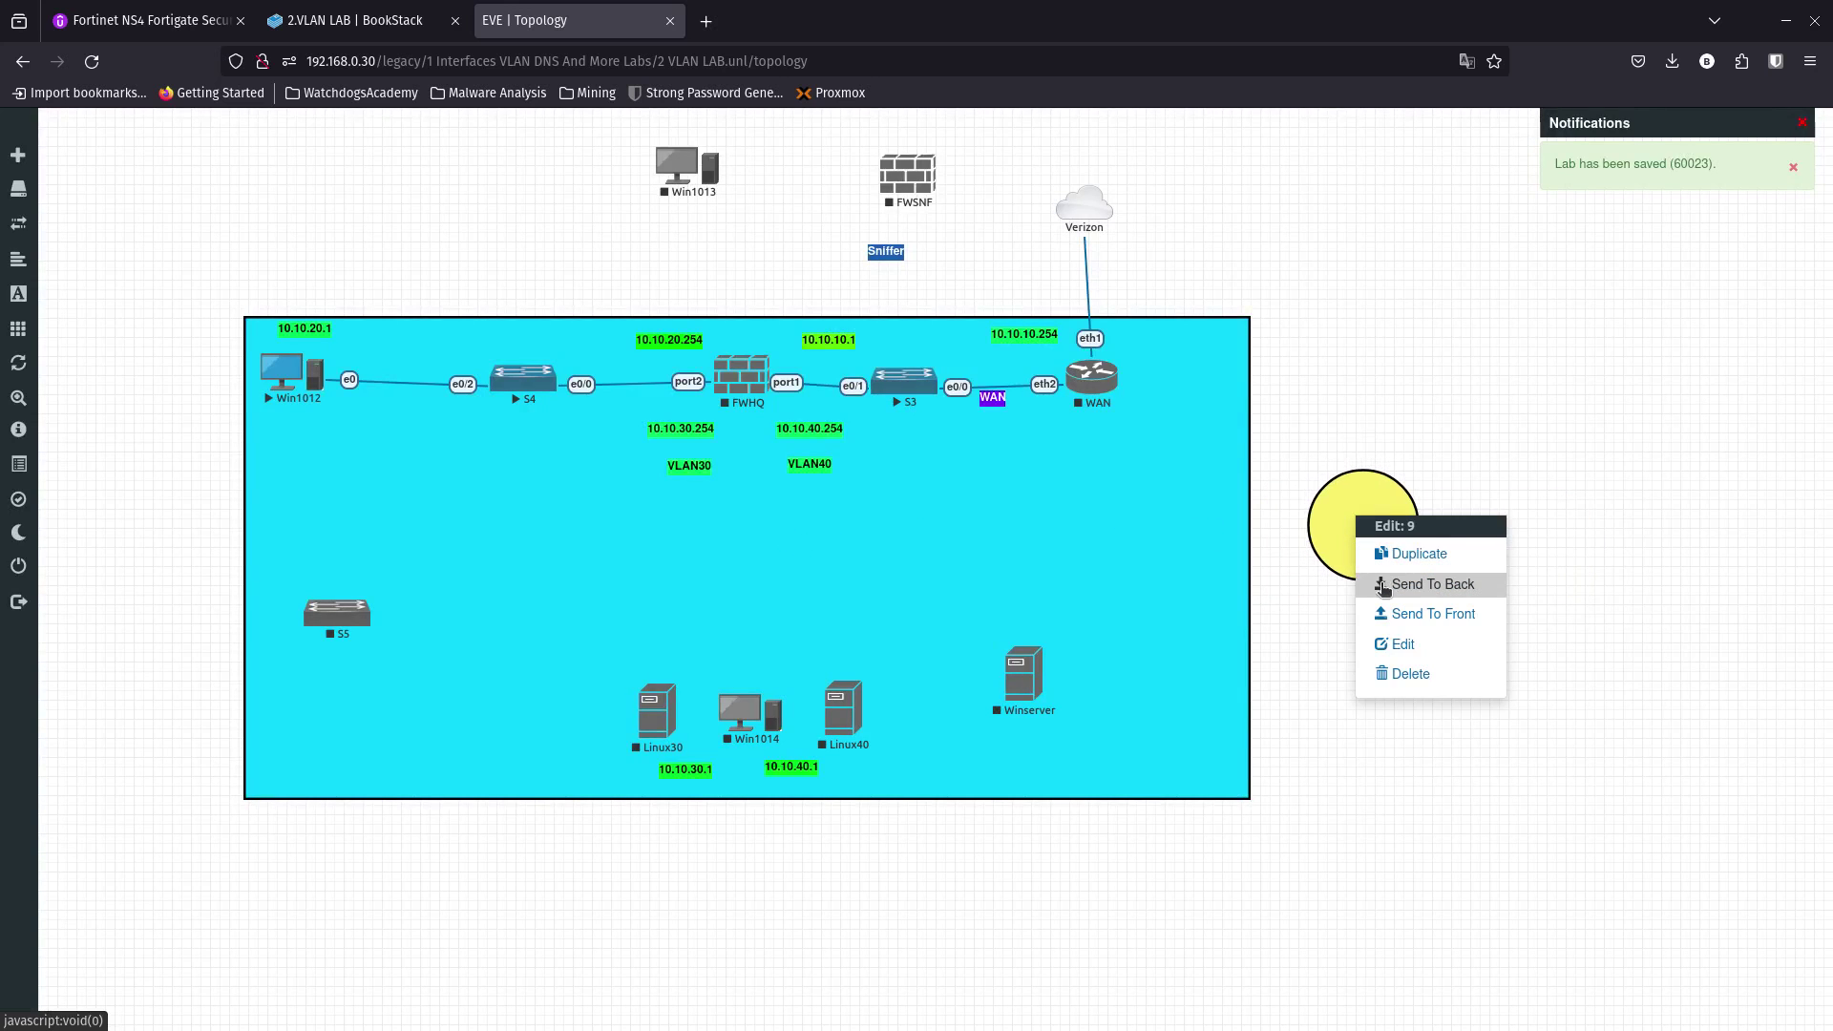
left_click(1399, 613)
left_click_drag(1357, 544, 869, 619)
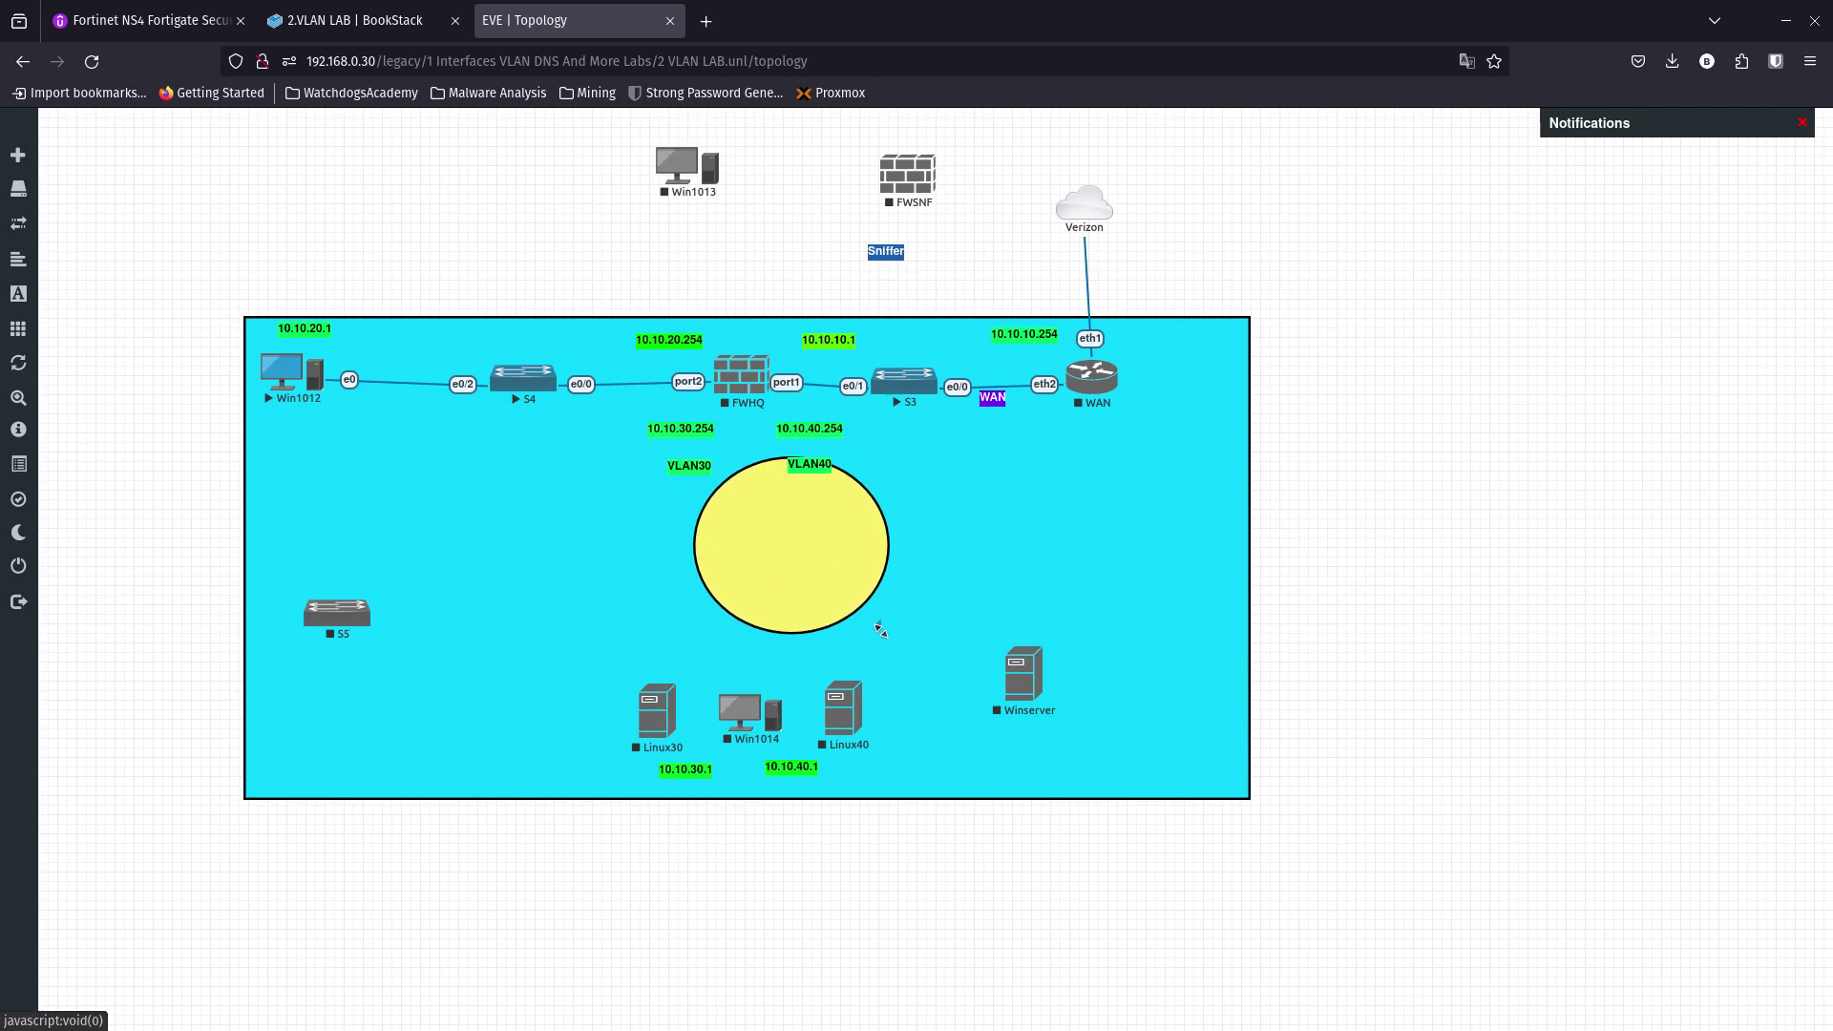
left_click_drag(804, 550, 765, 543)
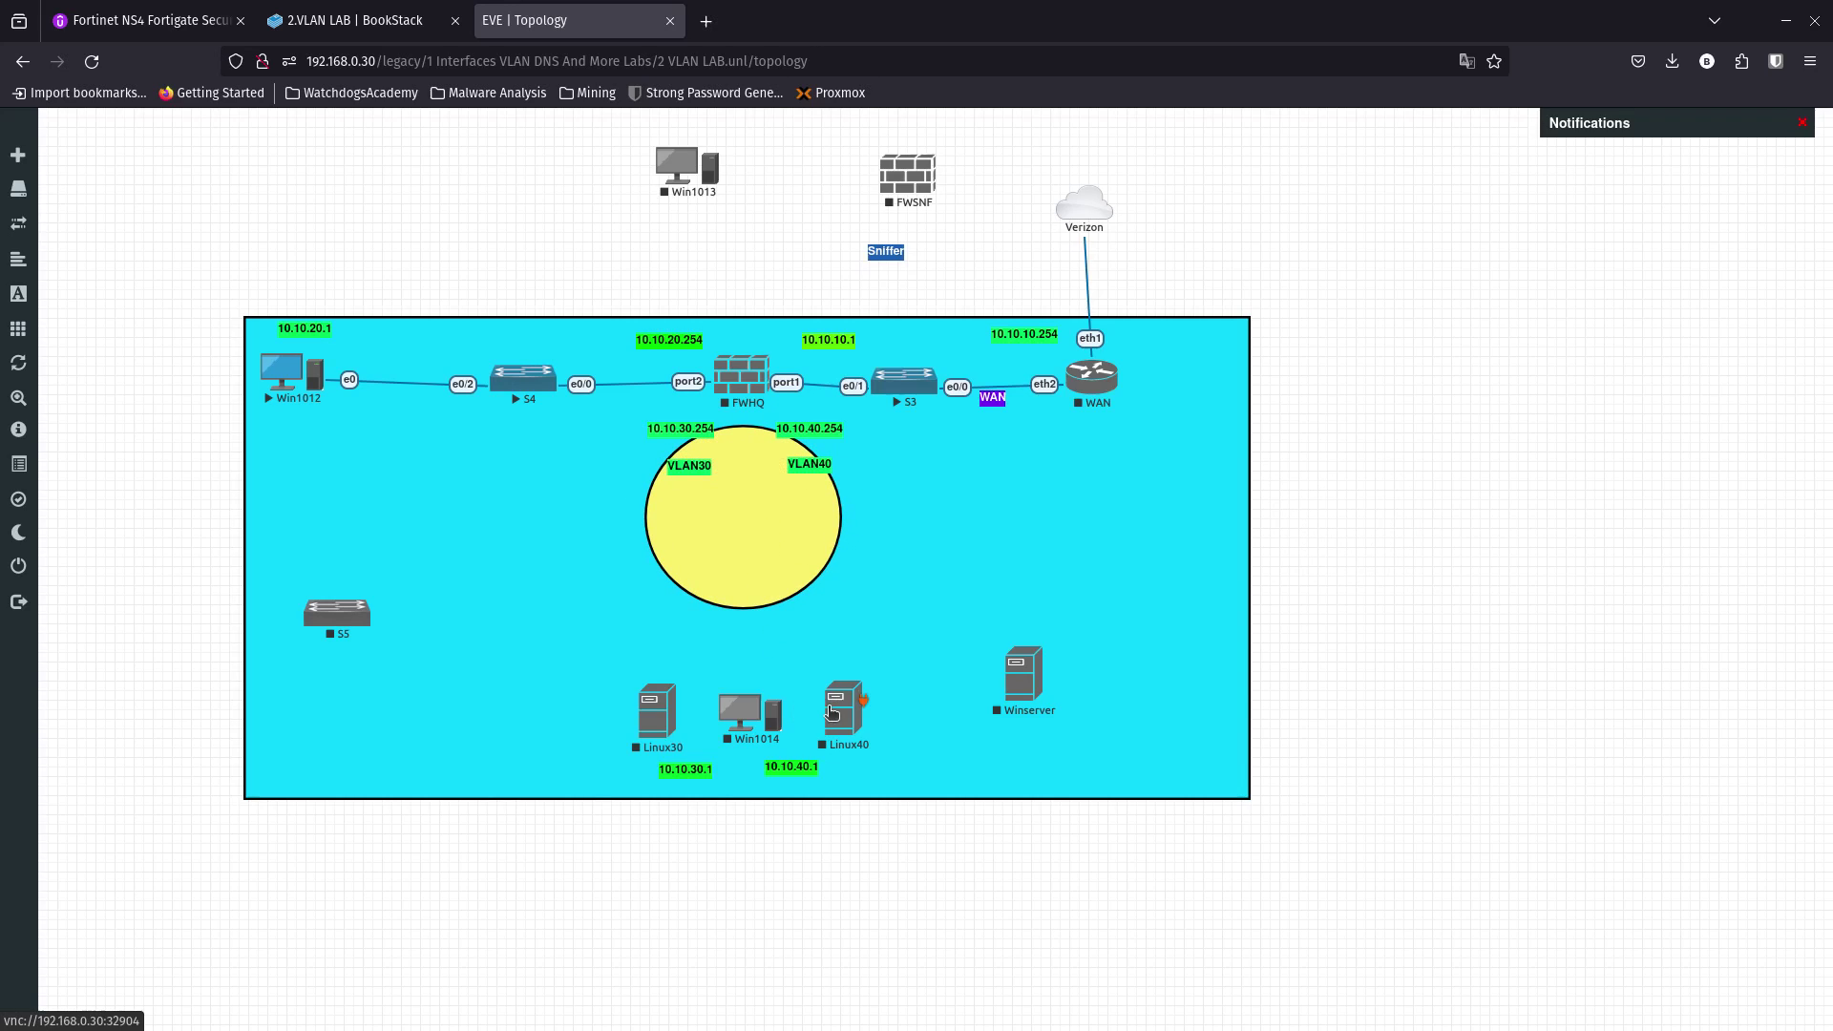
Move Linux40 below Winserver and set Linux30 and Win1014 against the circle's bottom.
left_click_drag(833, 714, 941, 738)
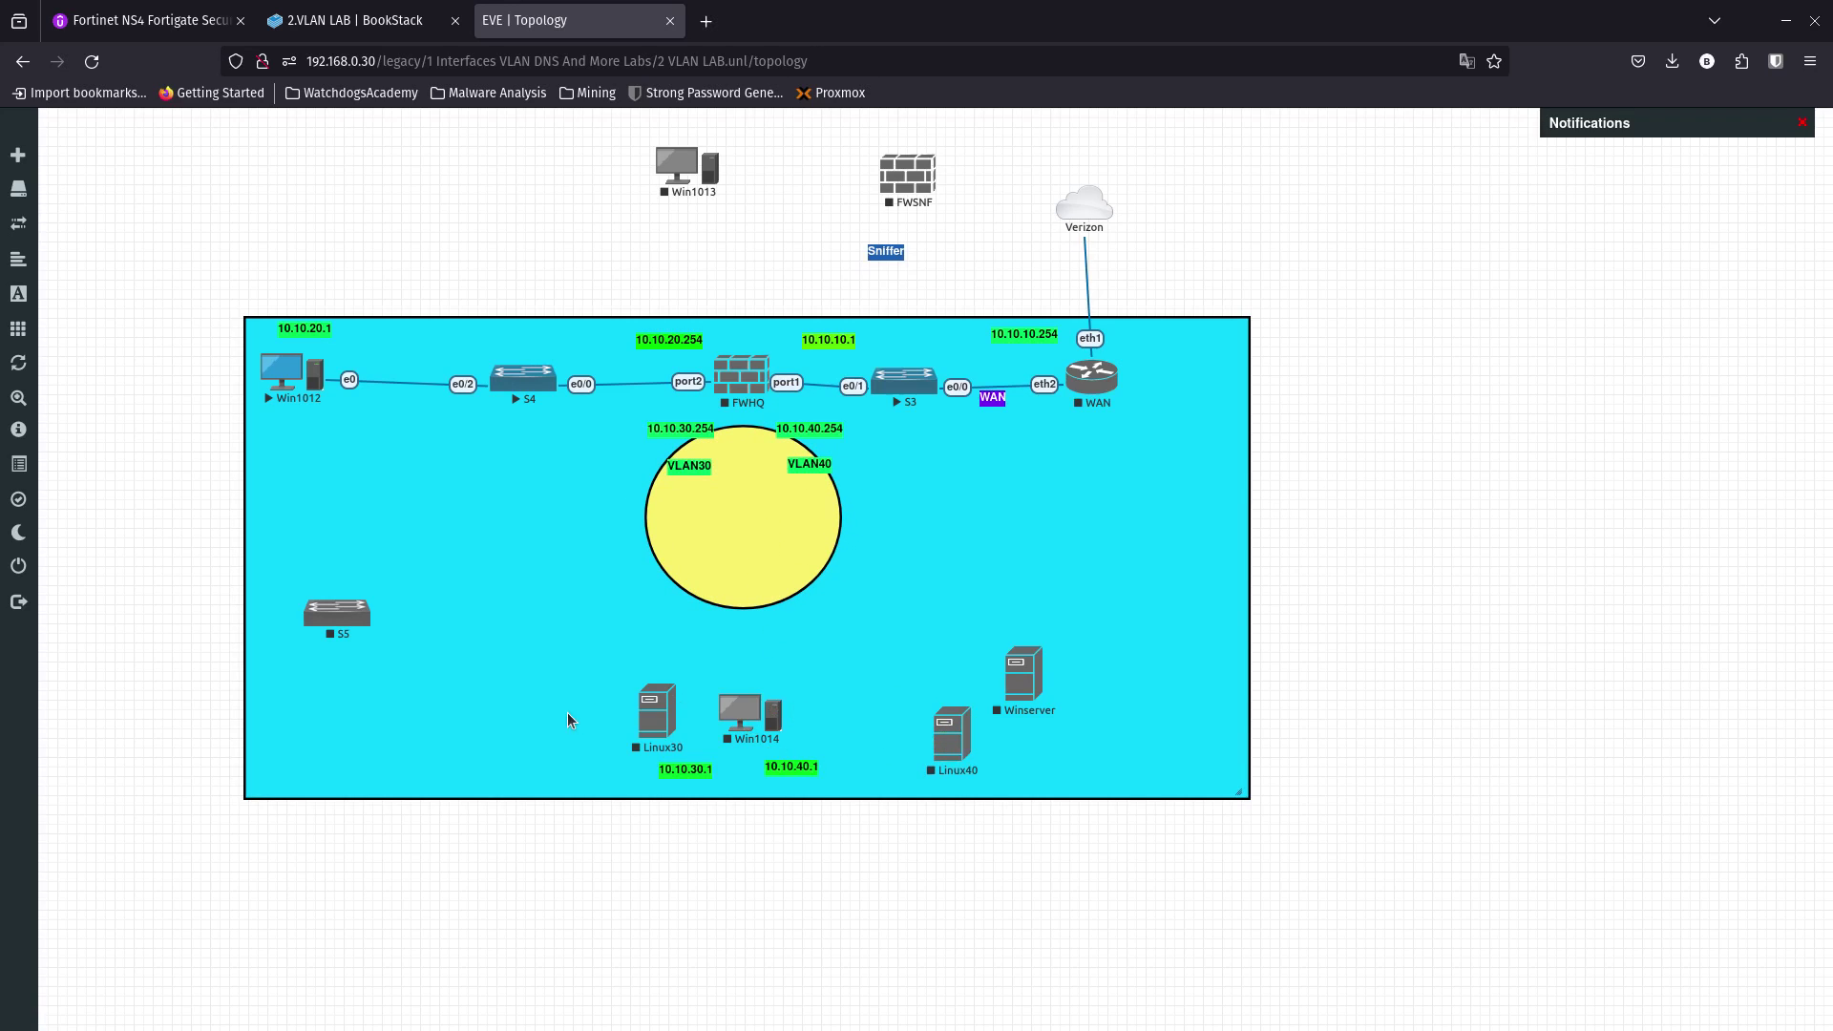
left_click_drag(654, 714, 701, 617)
left_click_drag(743, 714, 713, 589)
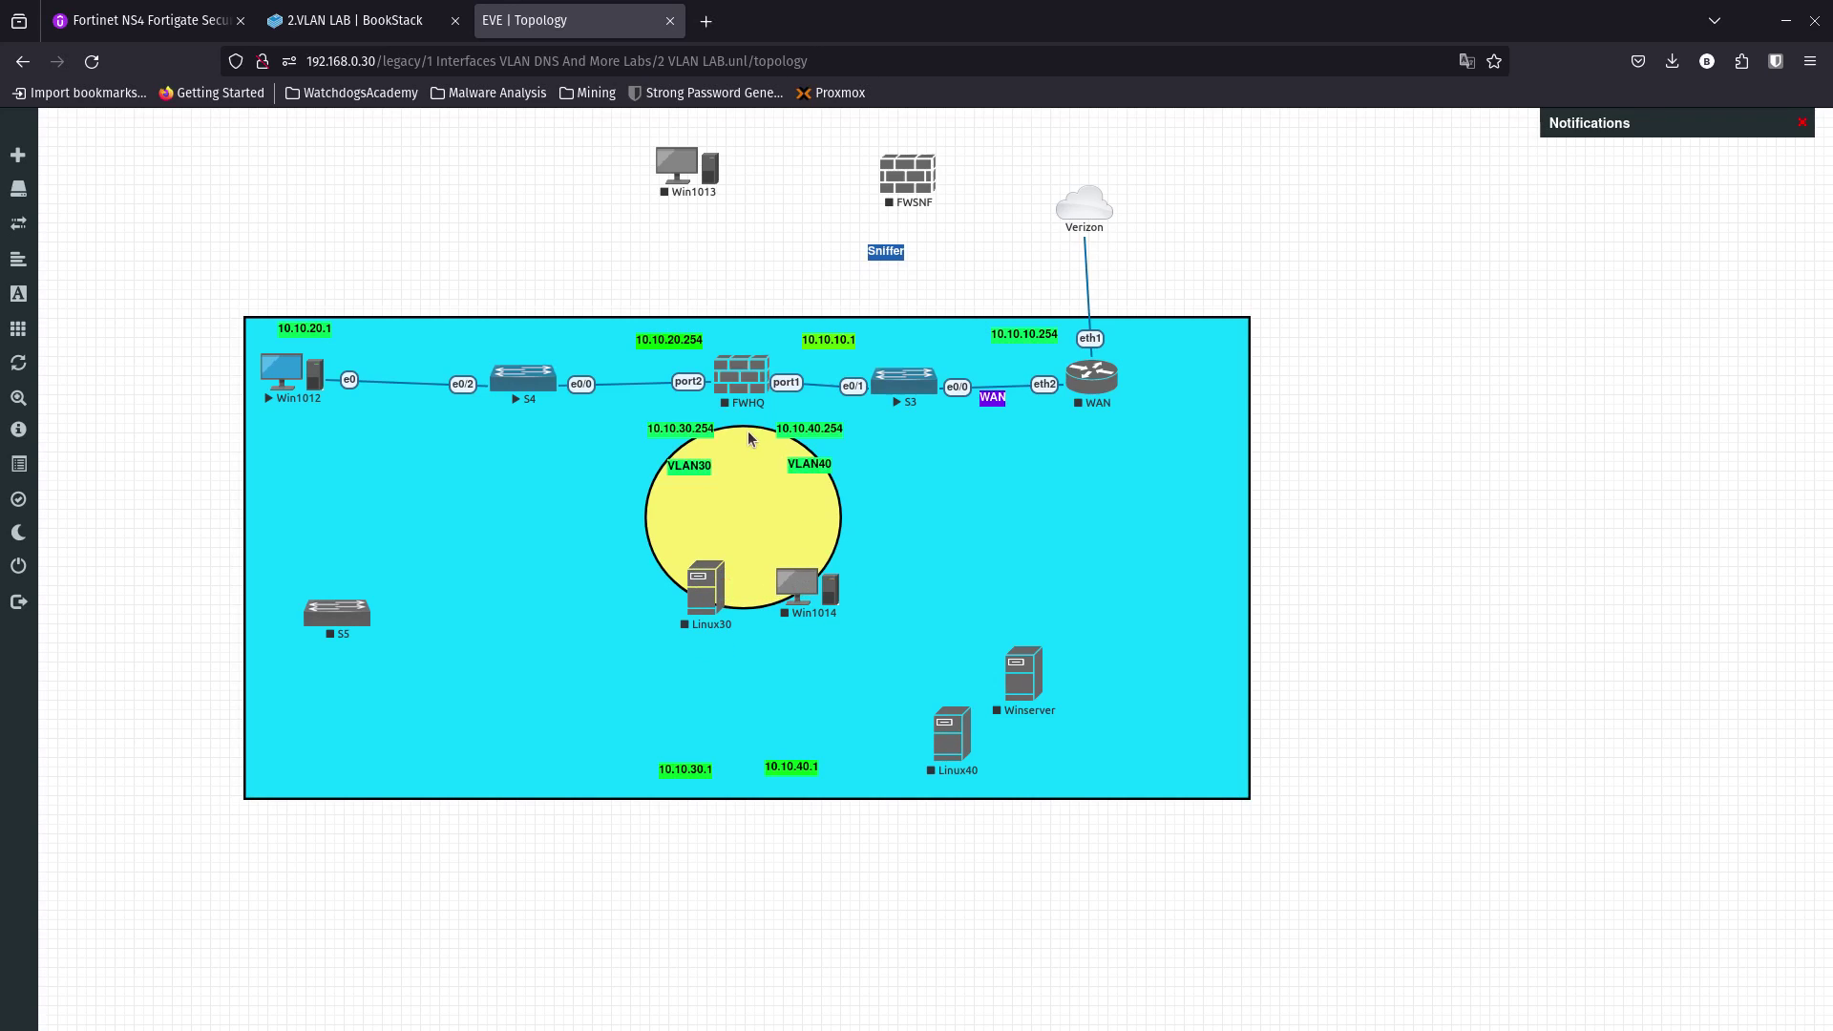
Connect Linux30 e0 to FWHQ port3 and FWHQ port4 to Win1014 e0, saving each link.
mouse_move(757, 385)
left_mouse_down()
mouse_move(726, 472)
mouse_move(761, 379)
left_mouse_up()
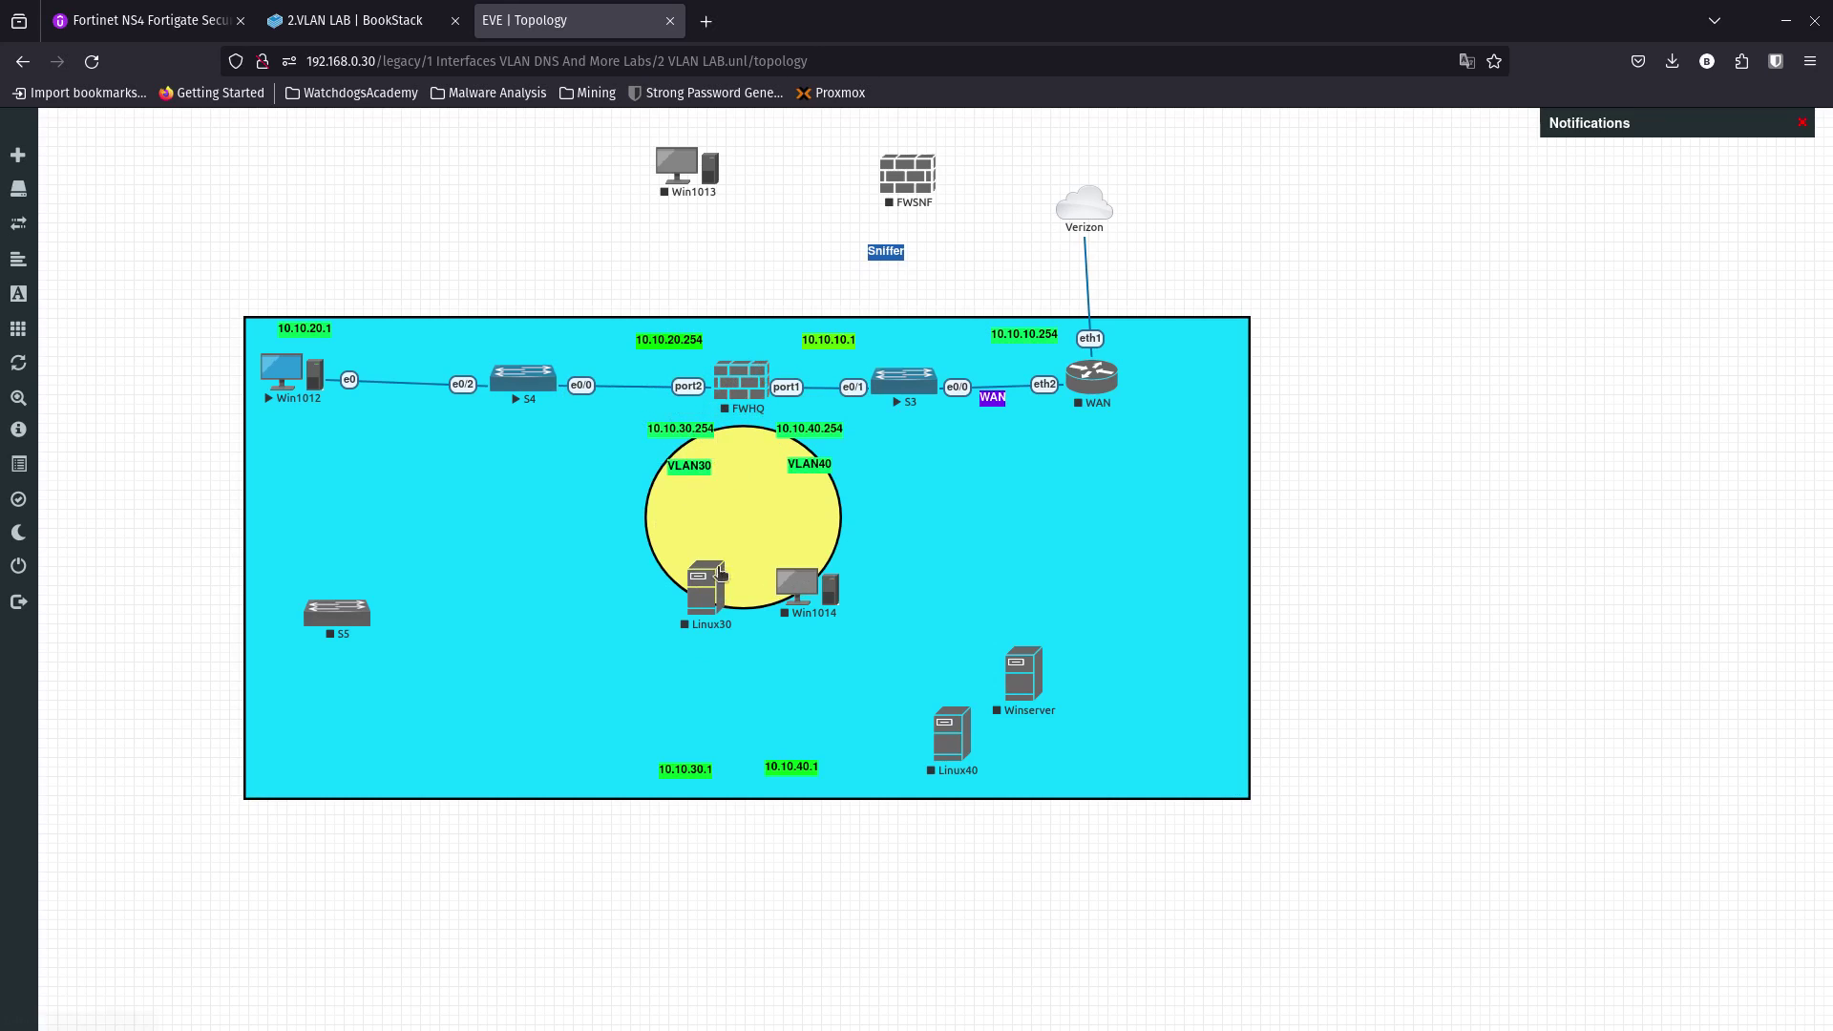
left_click_drag(723, 582, 736, 395)
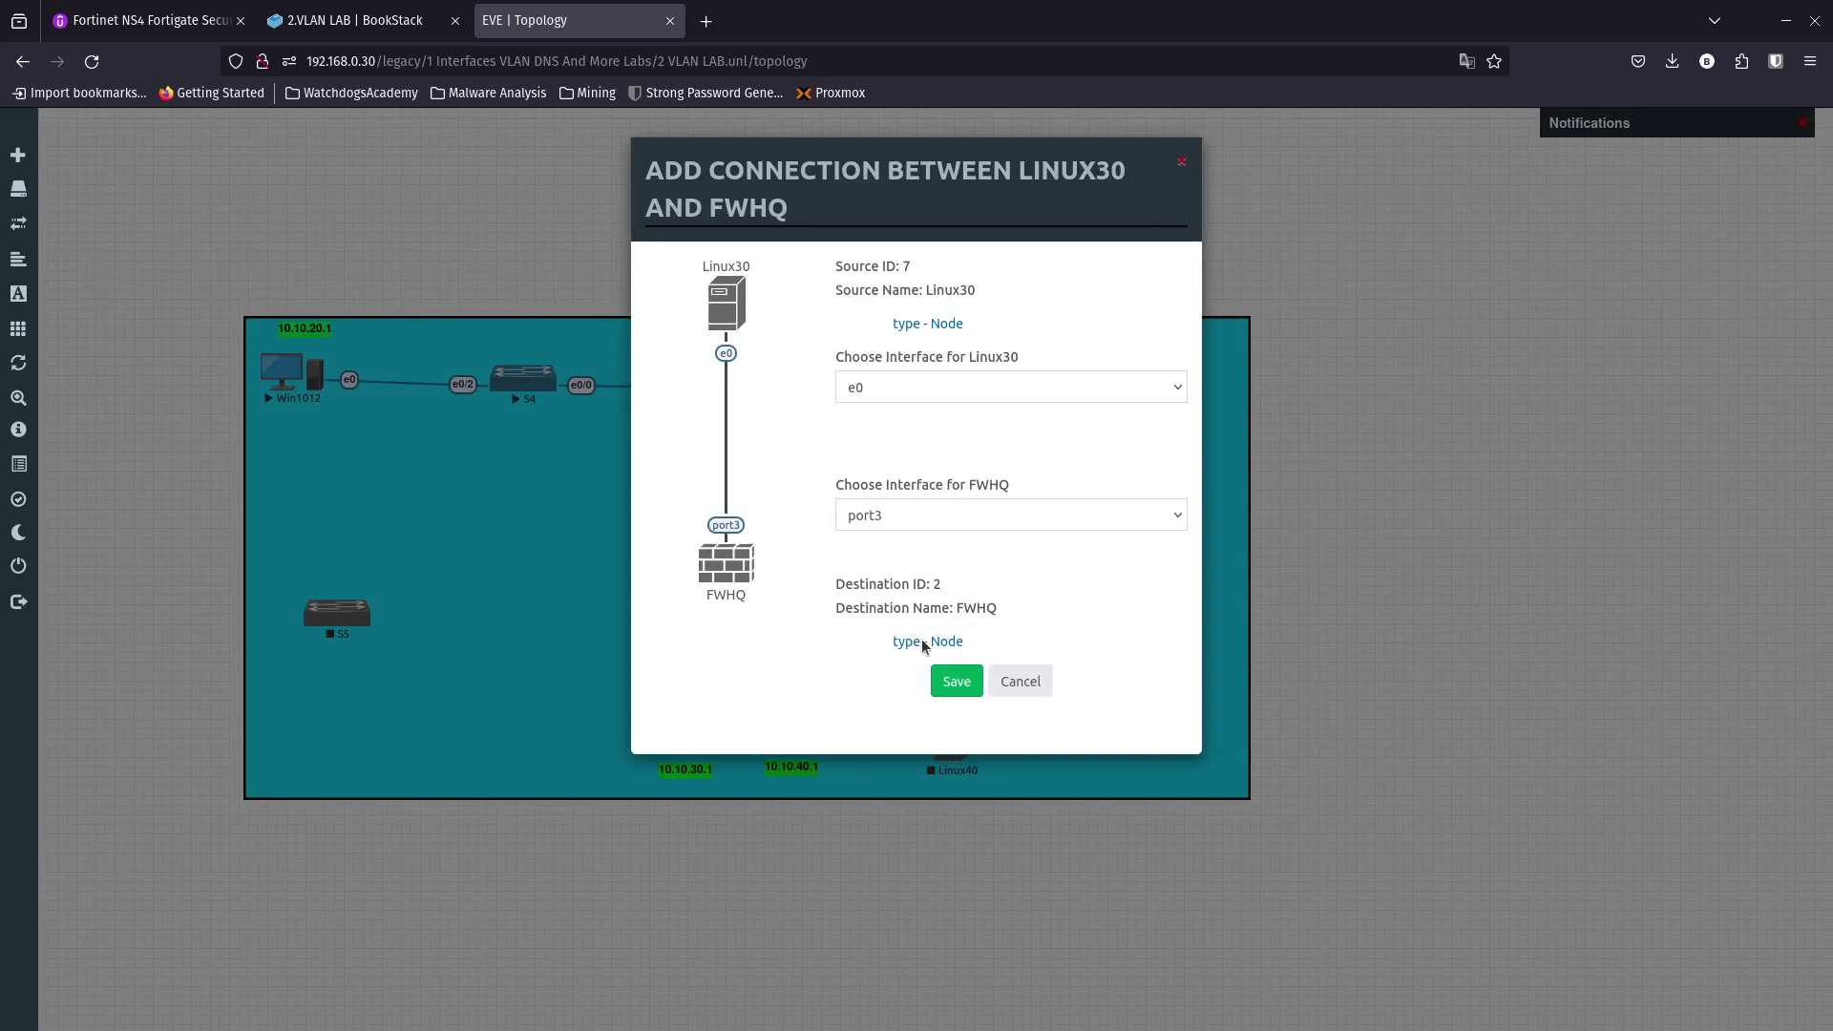
left_click(956, 682)
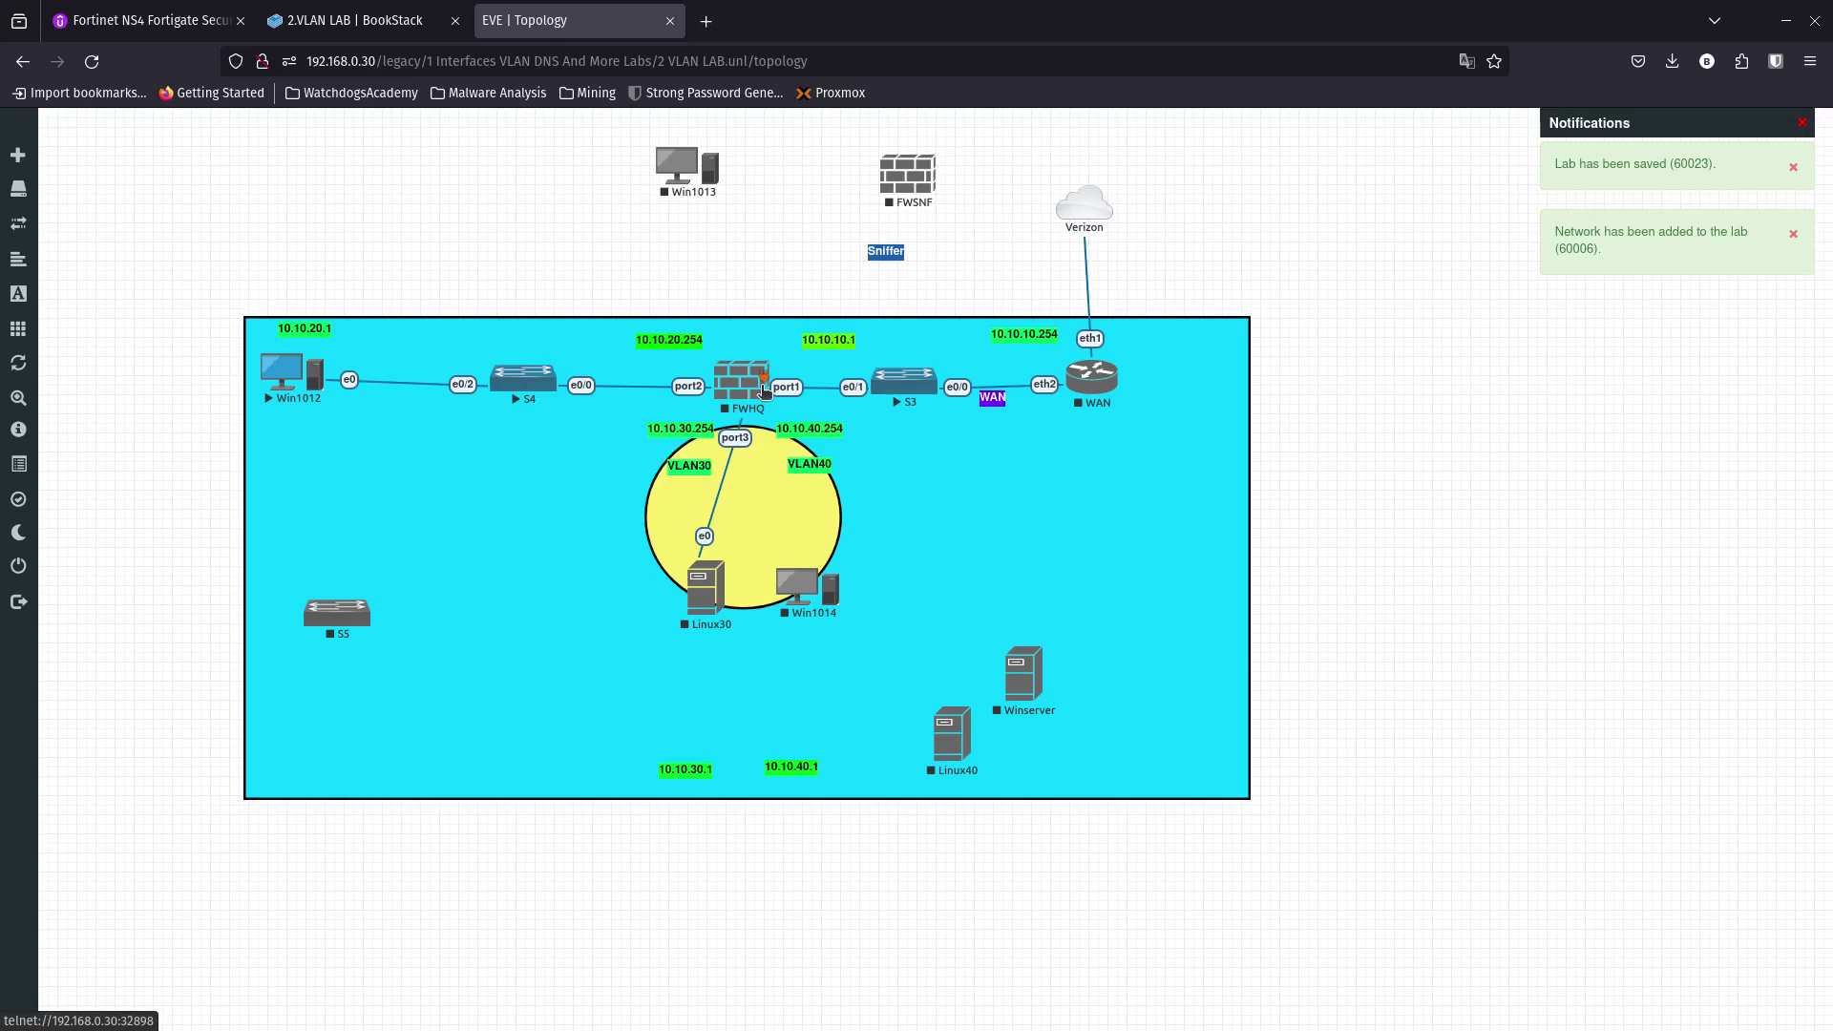
left_click_drag(772, 392, 807, 587)
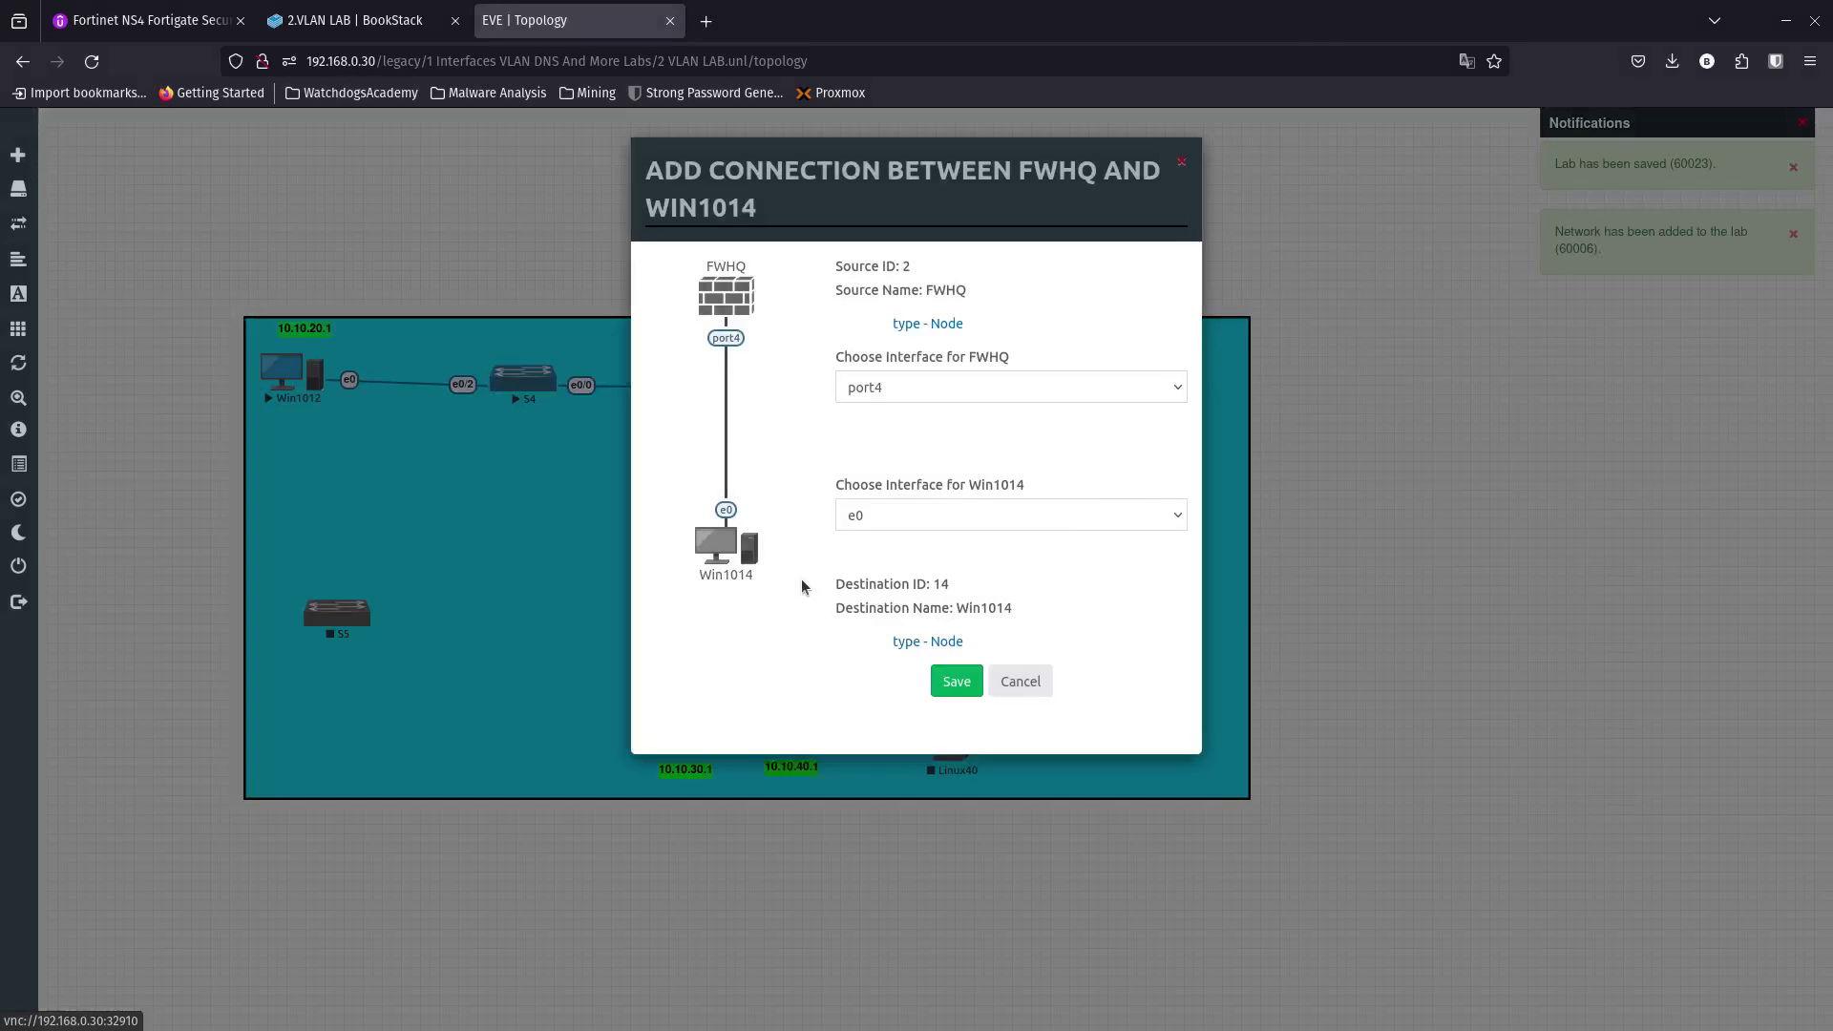
left_click(956, 682)
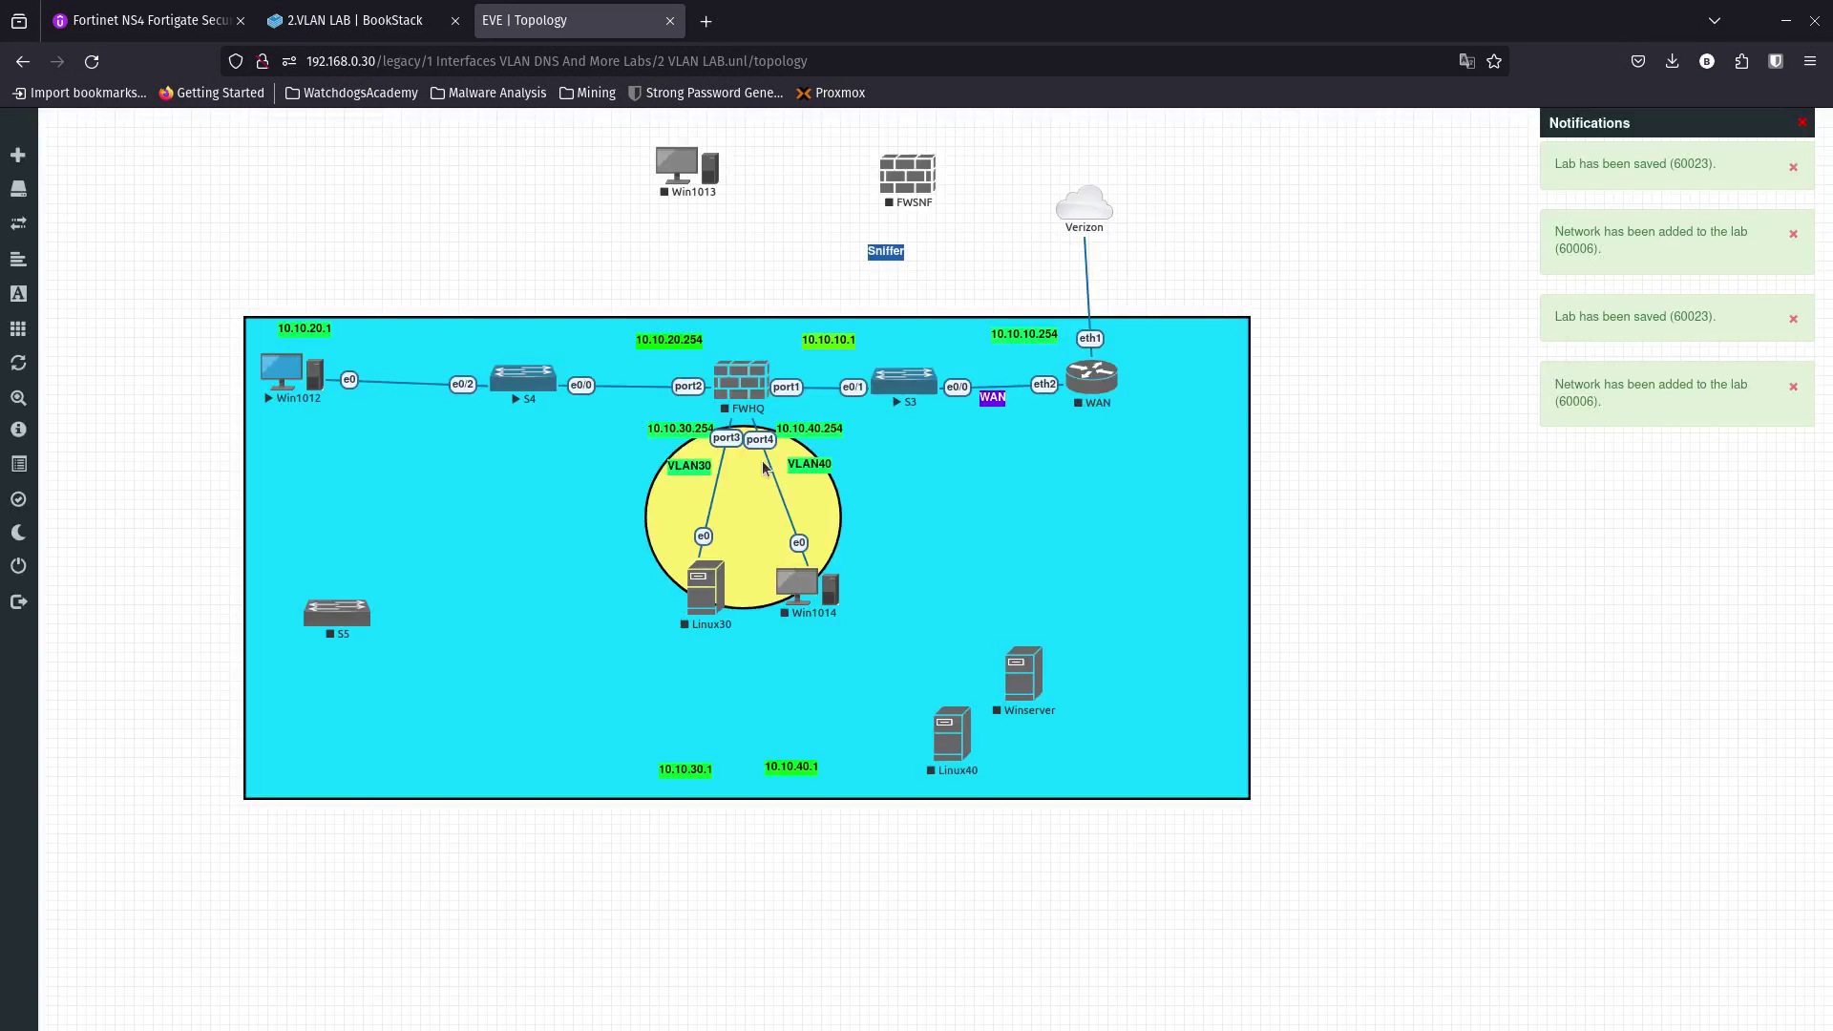
Start the Win1014 and Linux30 nodes, then nudge Win1014 lower inside the circle.
right_click(759, 391)
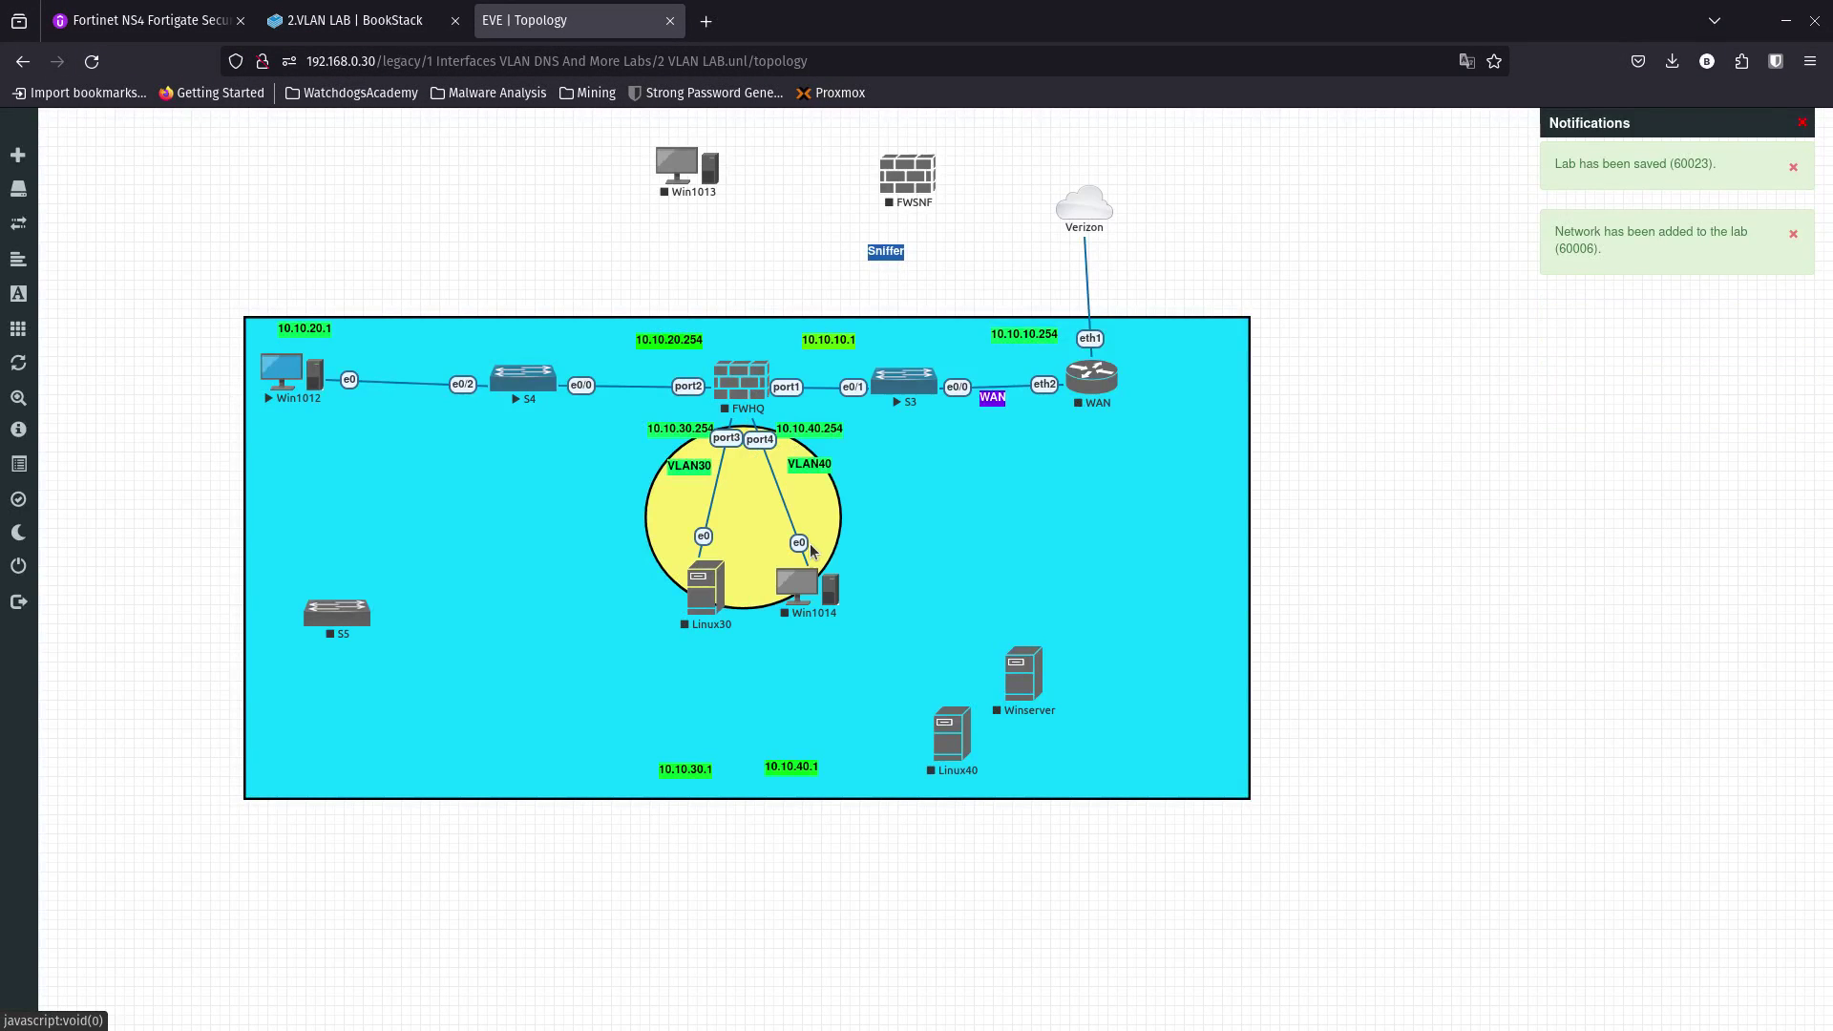
right_click(810, 587)
left_click(841, 628)
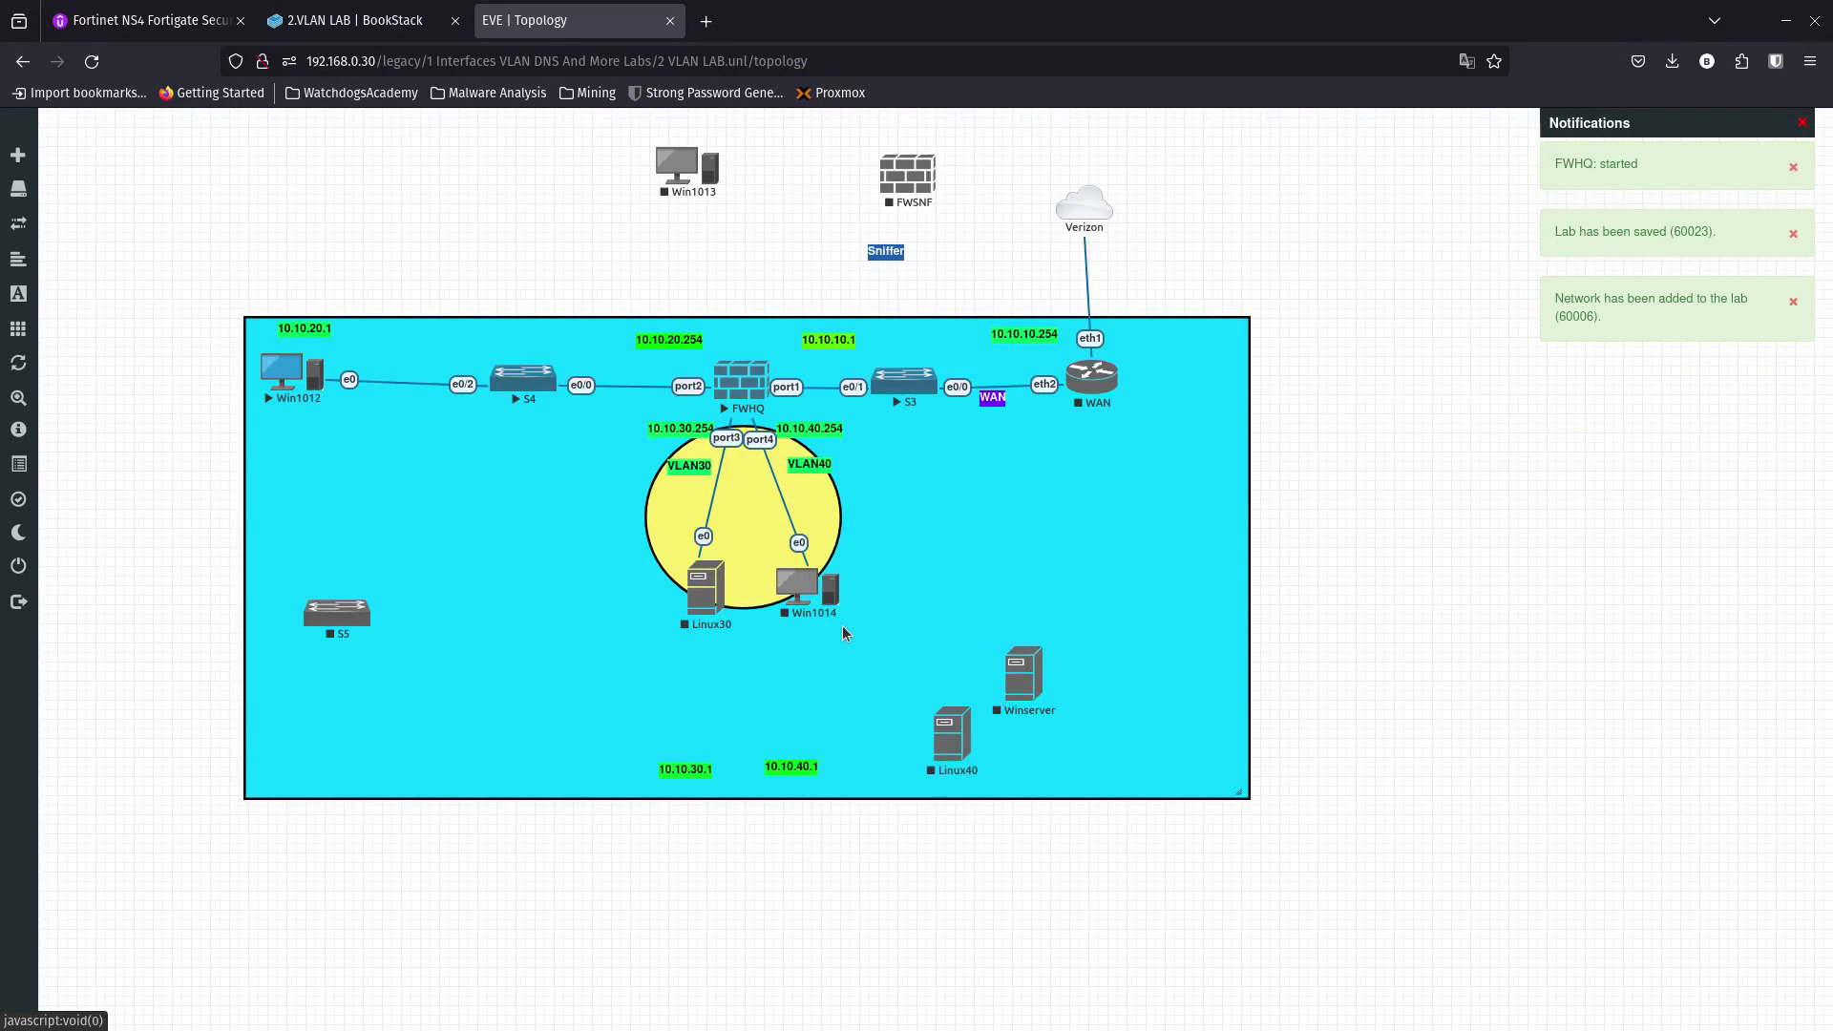
right_click(711, 598)
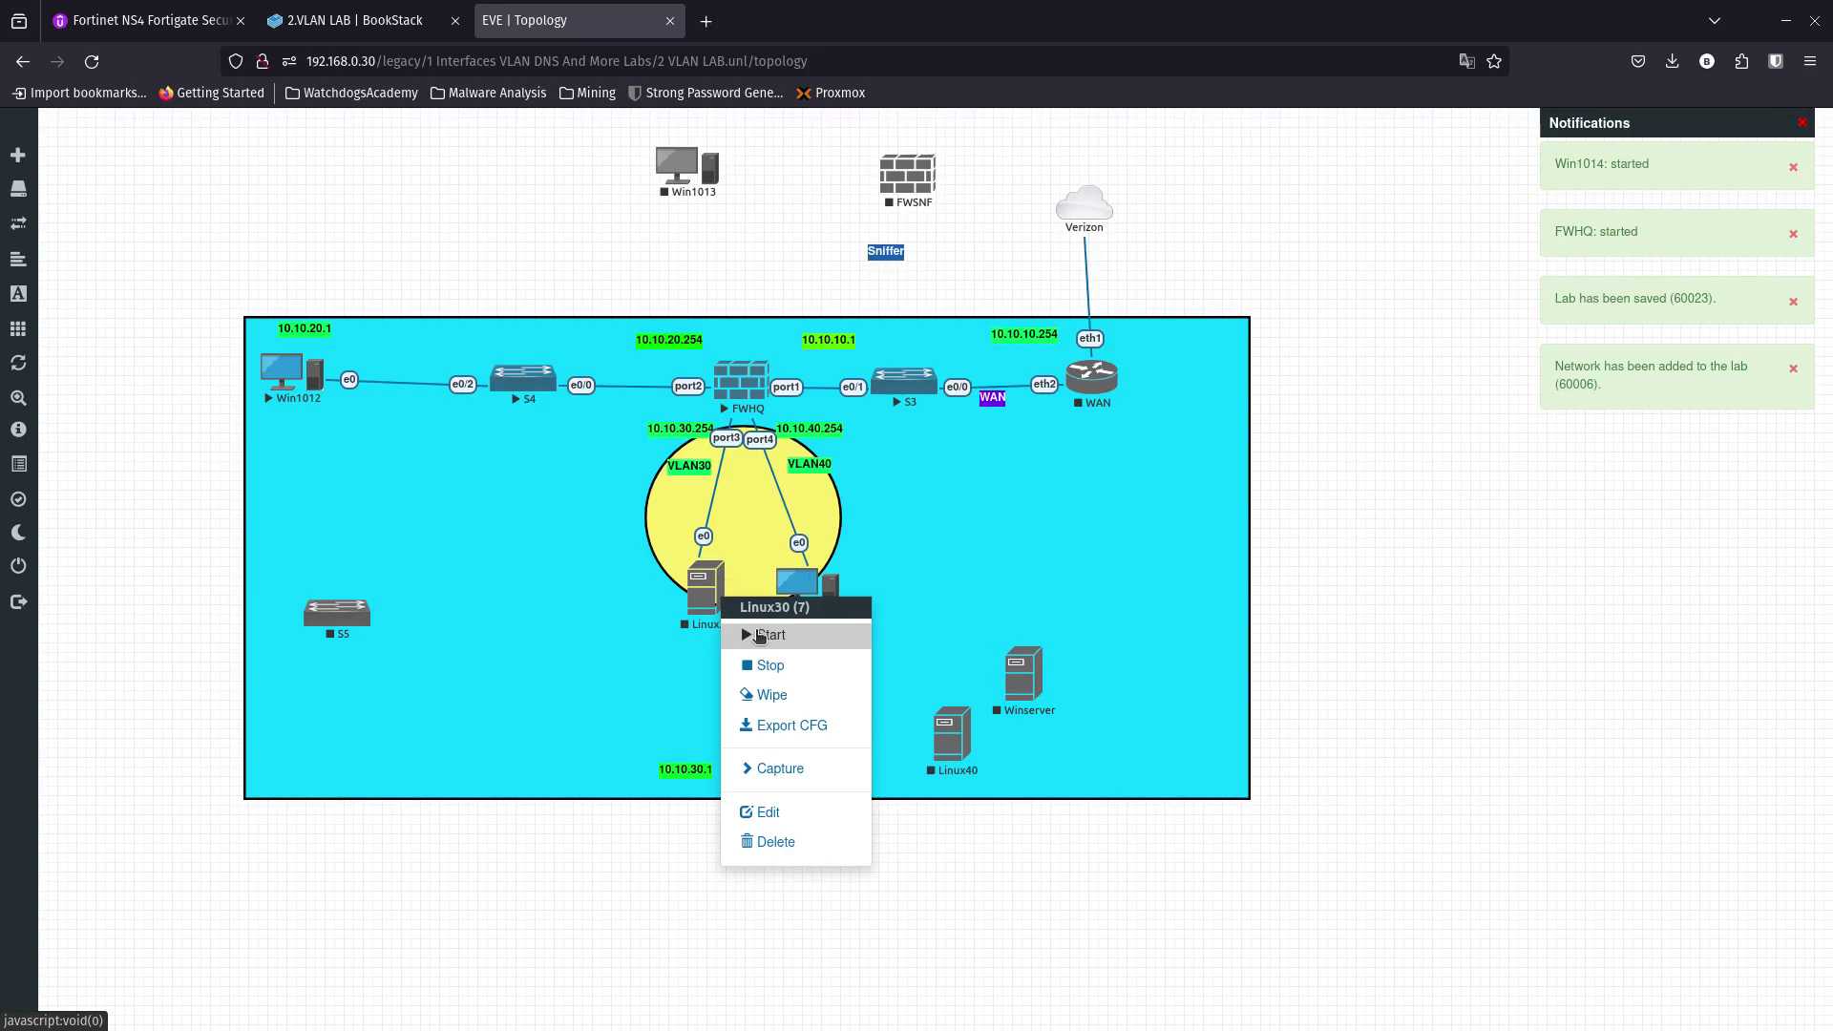
left_click(759, 627)
left_click_drag(788, 599, 704, 625)
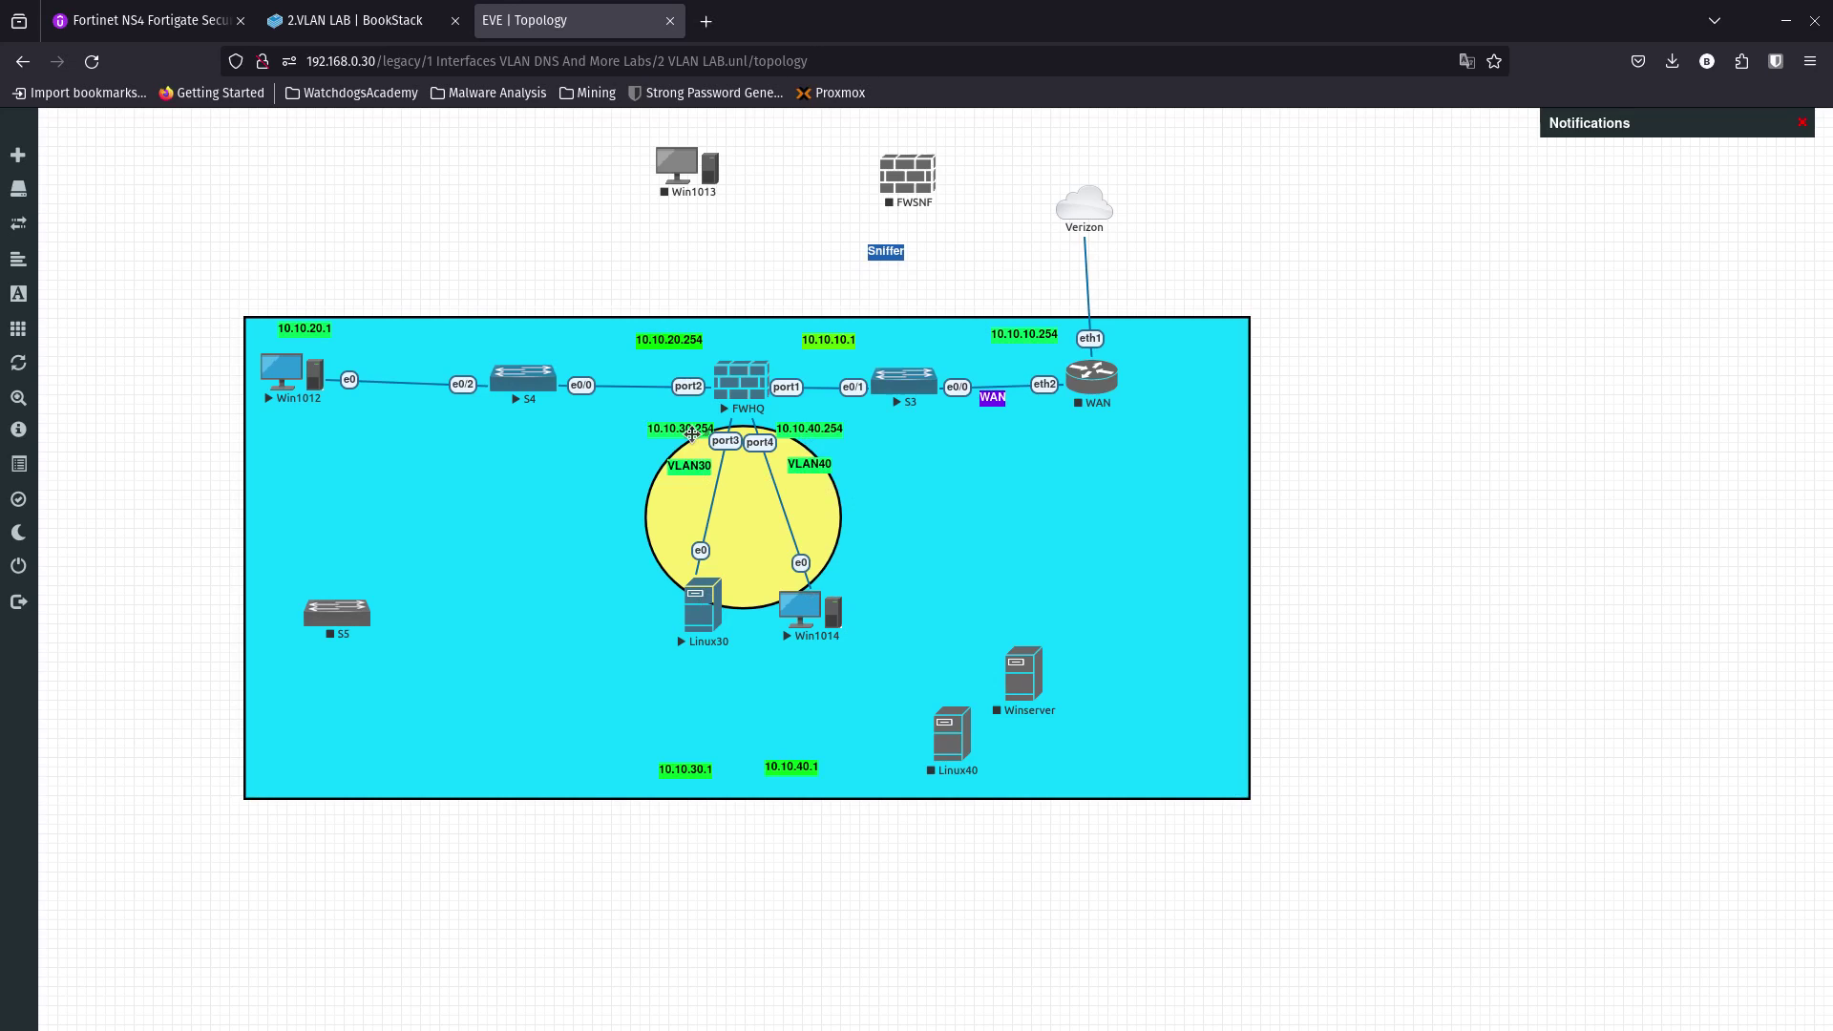
Move the 10.10.30.254, 10.10.40.254, VLAN40 and VLAN30 labels outside the cyan area.
left_click_drag(691, 431, 1267, 426)
left_click_drag(814, 437, 1260, 459)
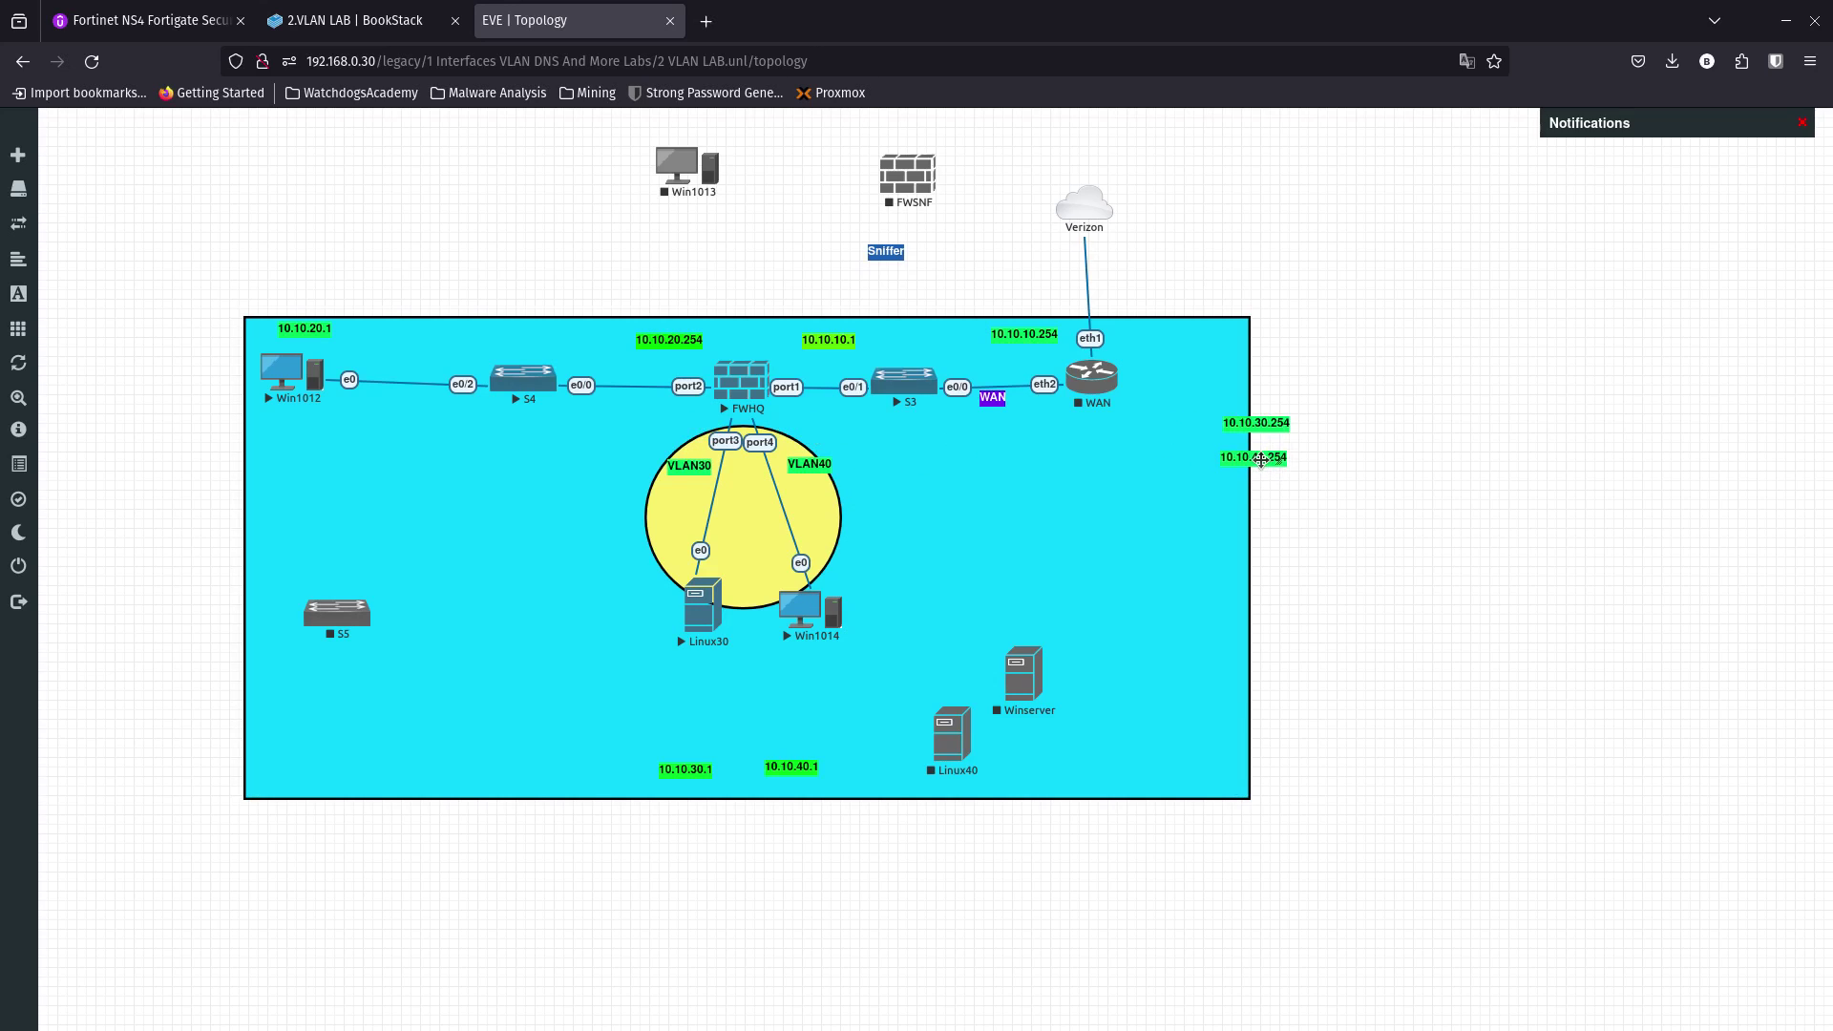
left_click_drag(811, 459, 1241, 485)
left_click_drag(704, 469, 1240, 516)
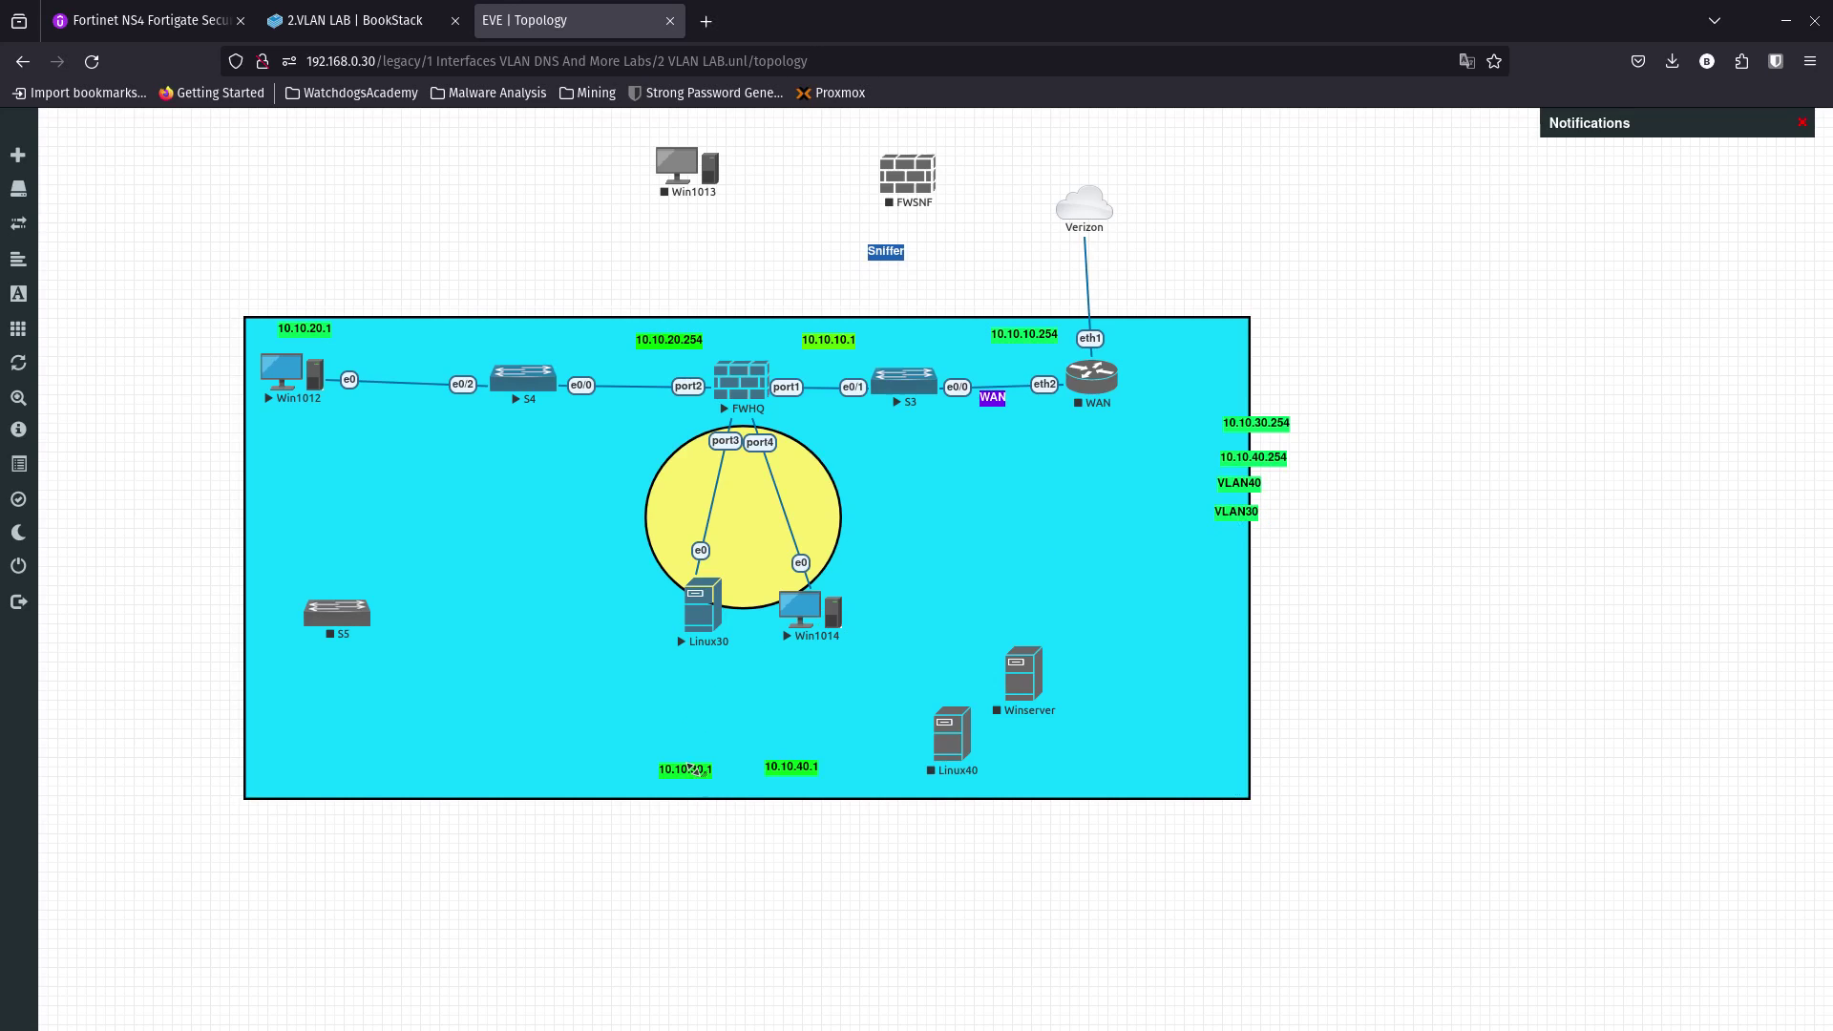
Place 10.10.30.1 under Linux30 and relabel Win1014's 10.10.40.1 label as 10.10.30.2.
left_click_drag(695, 769, 707, 663)
left_click_drag(798, 768, 812, 666)
double_click(813, 665)
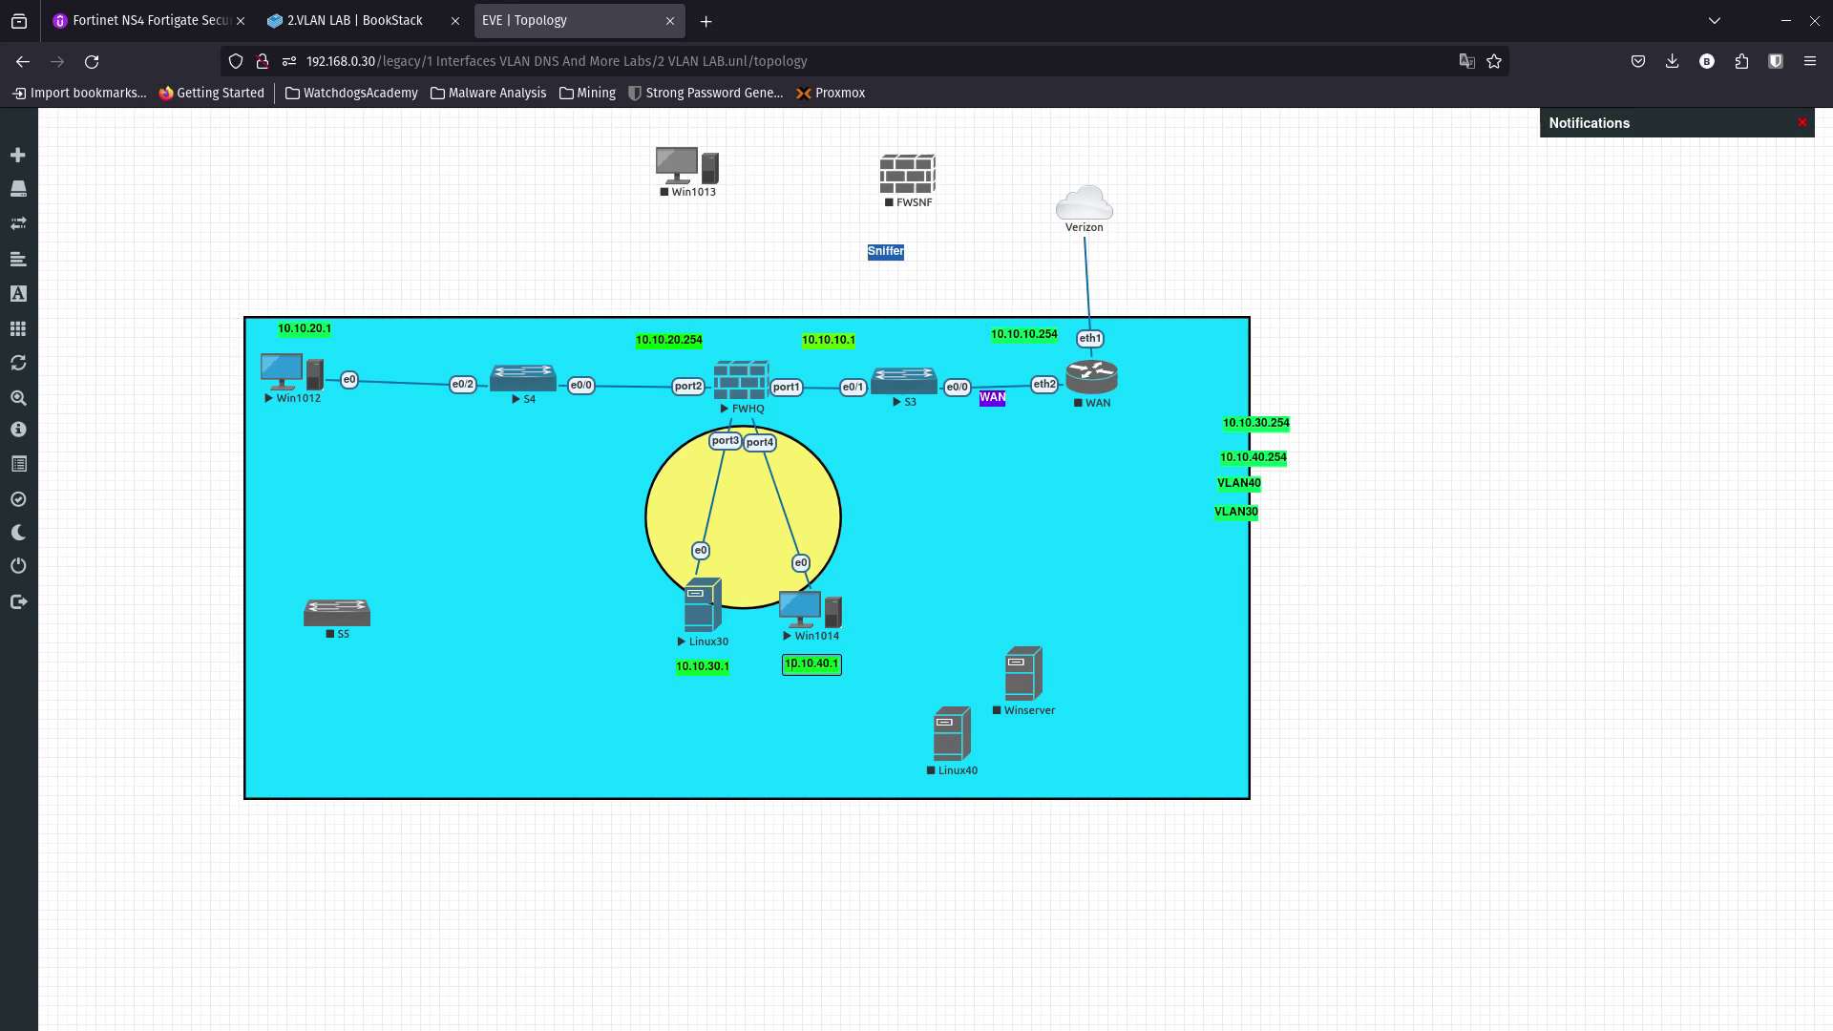
key("BackSpace")
type("3")
key("BackSpace")
type("2")
left_click(724, 802)
Open the node consoles and launch the network manager on the Linux30 desktop.
left_click(702, 612)
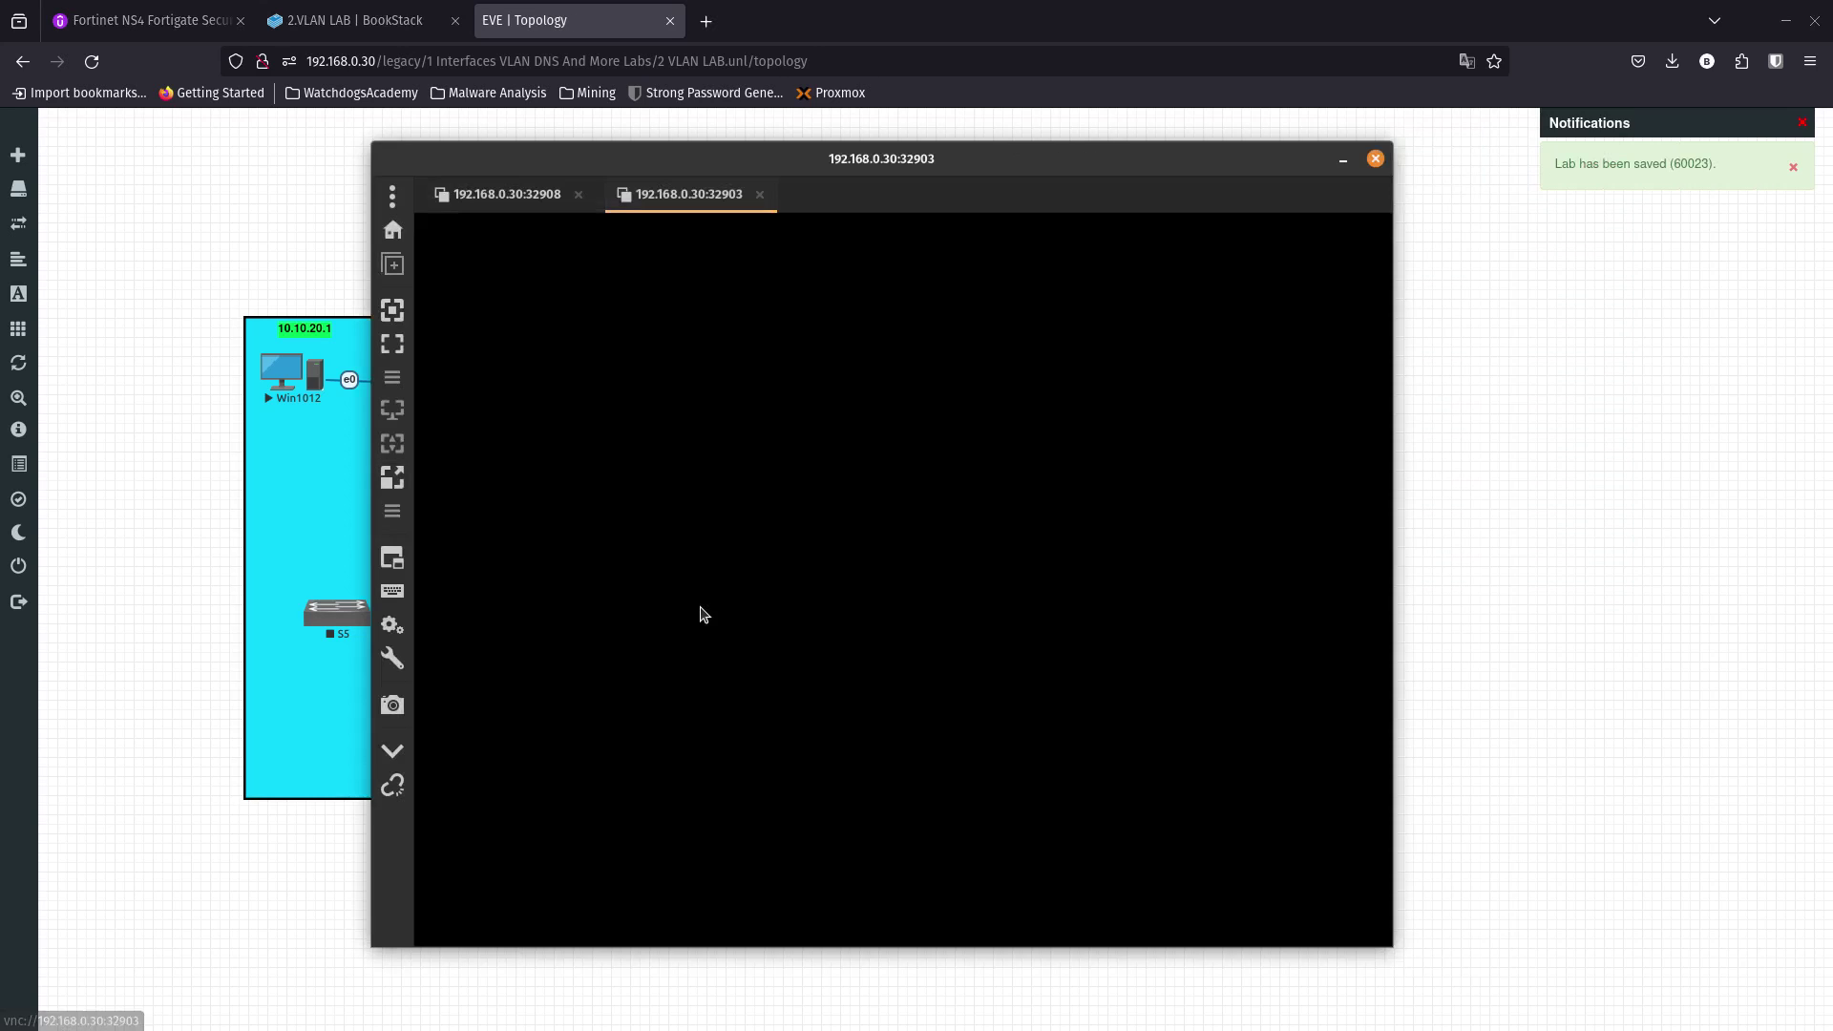
left_click(546, 205)
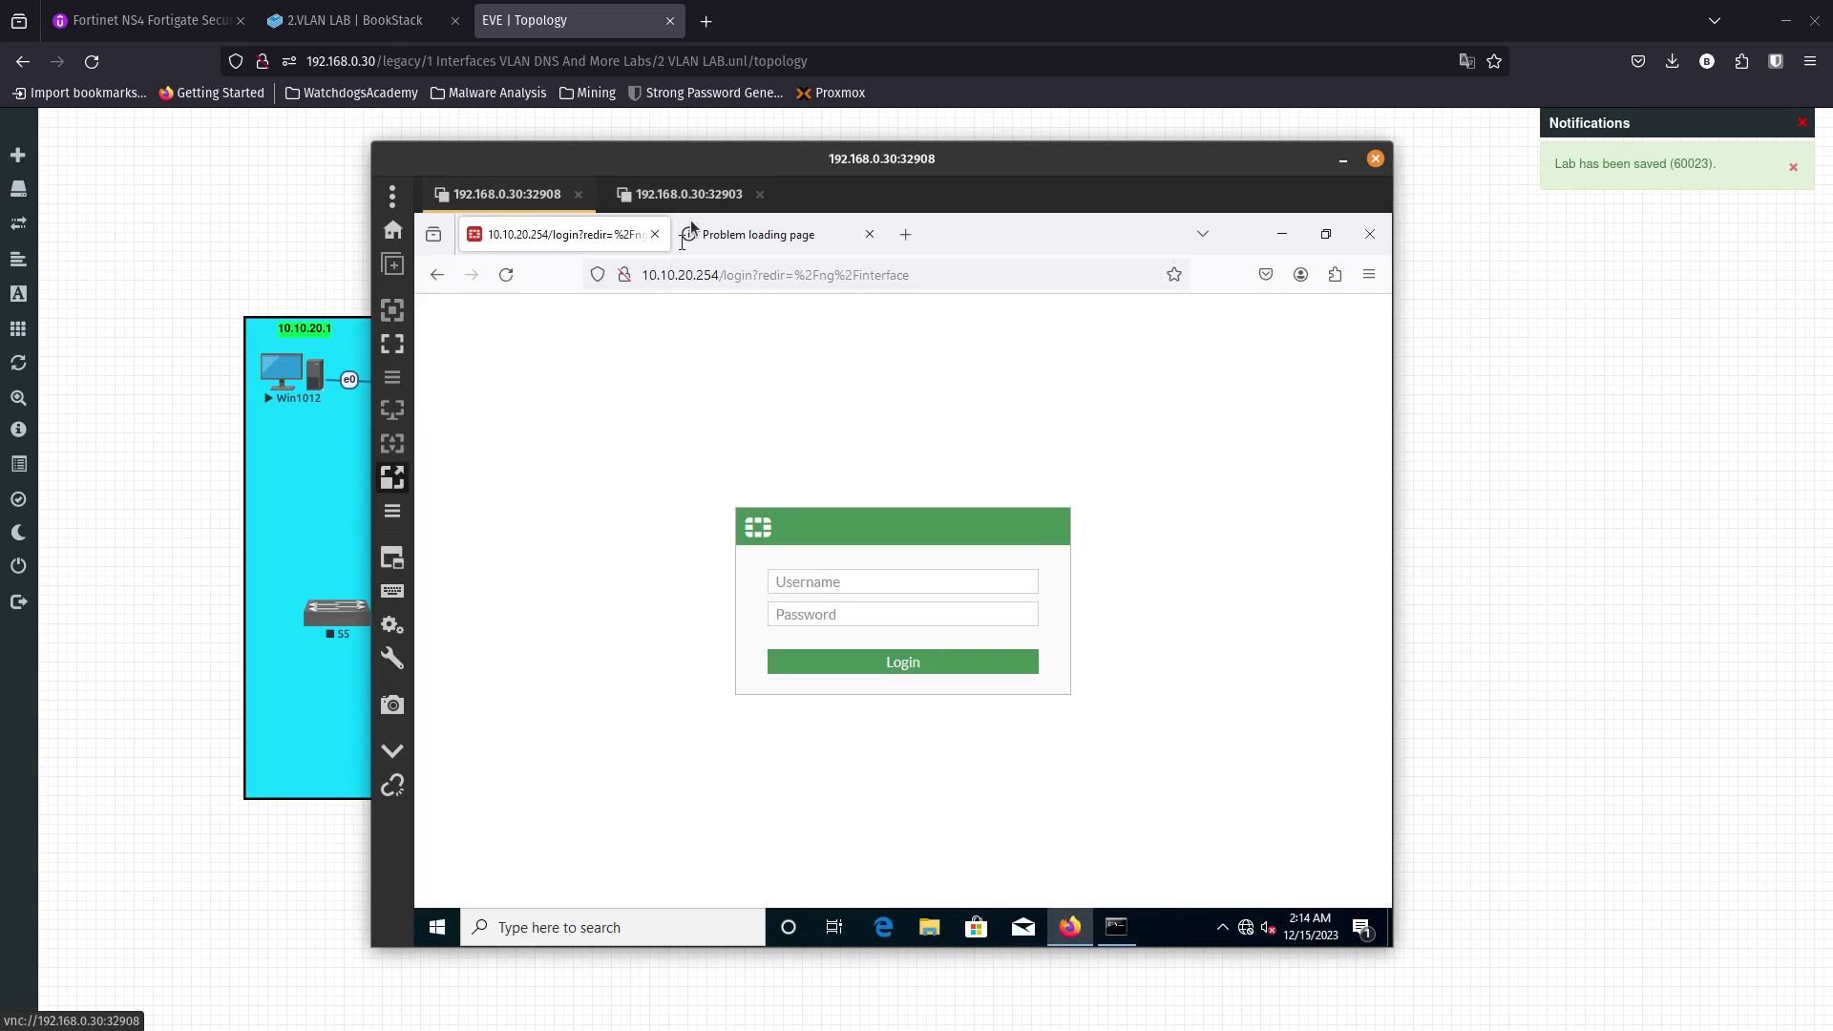
left_click(688, 195)
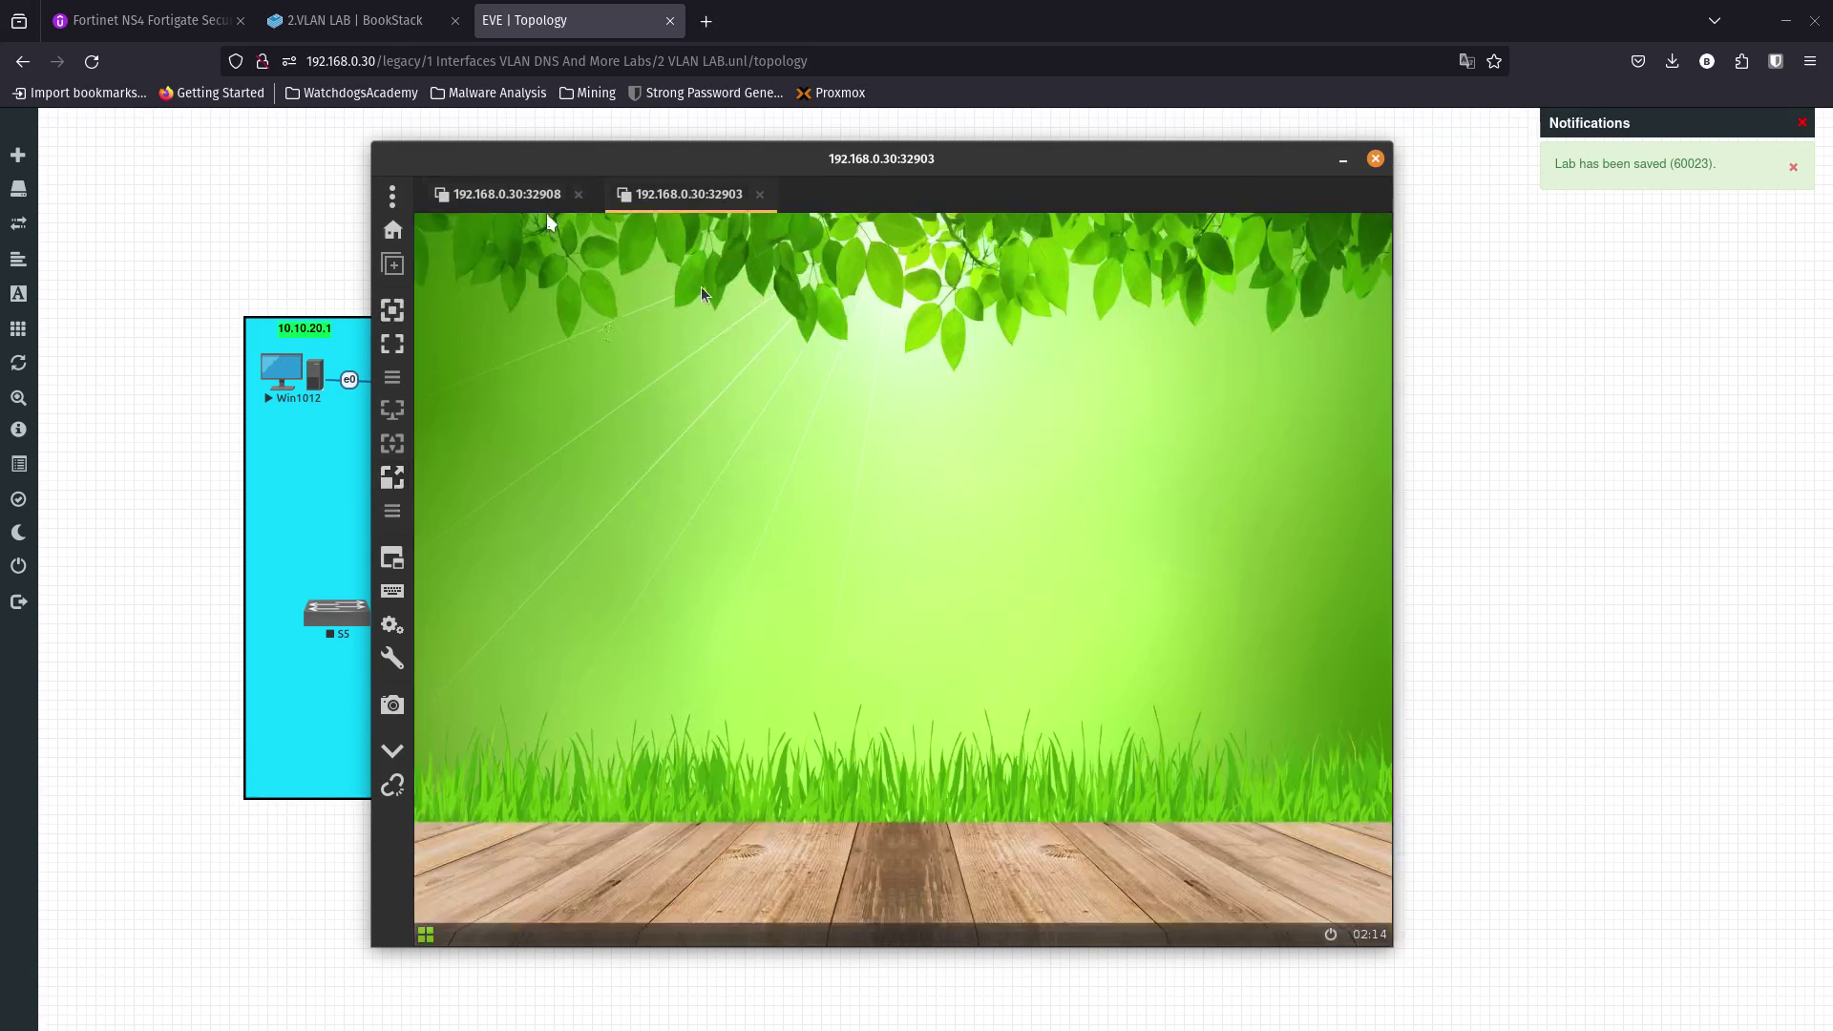
right_click(773, 635)
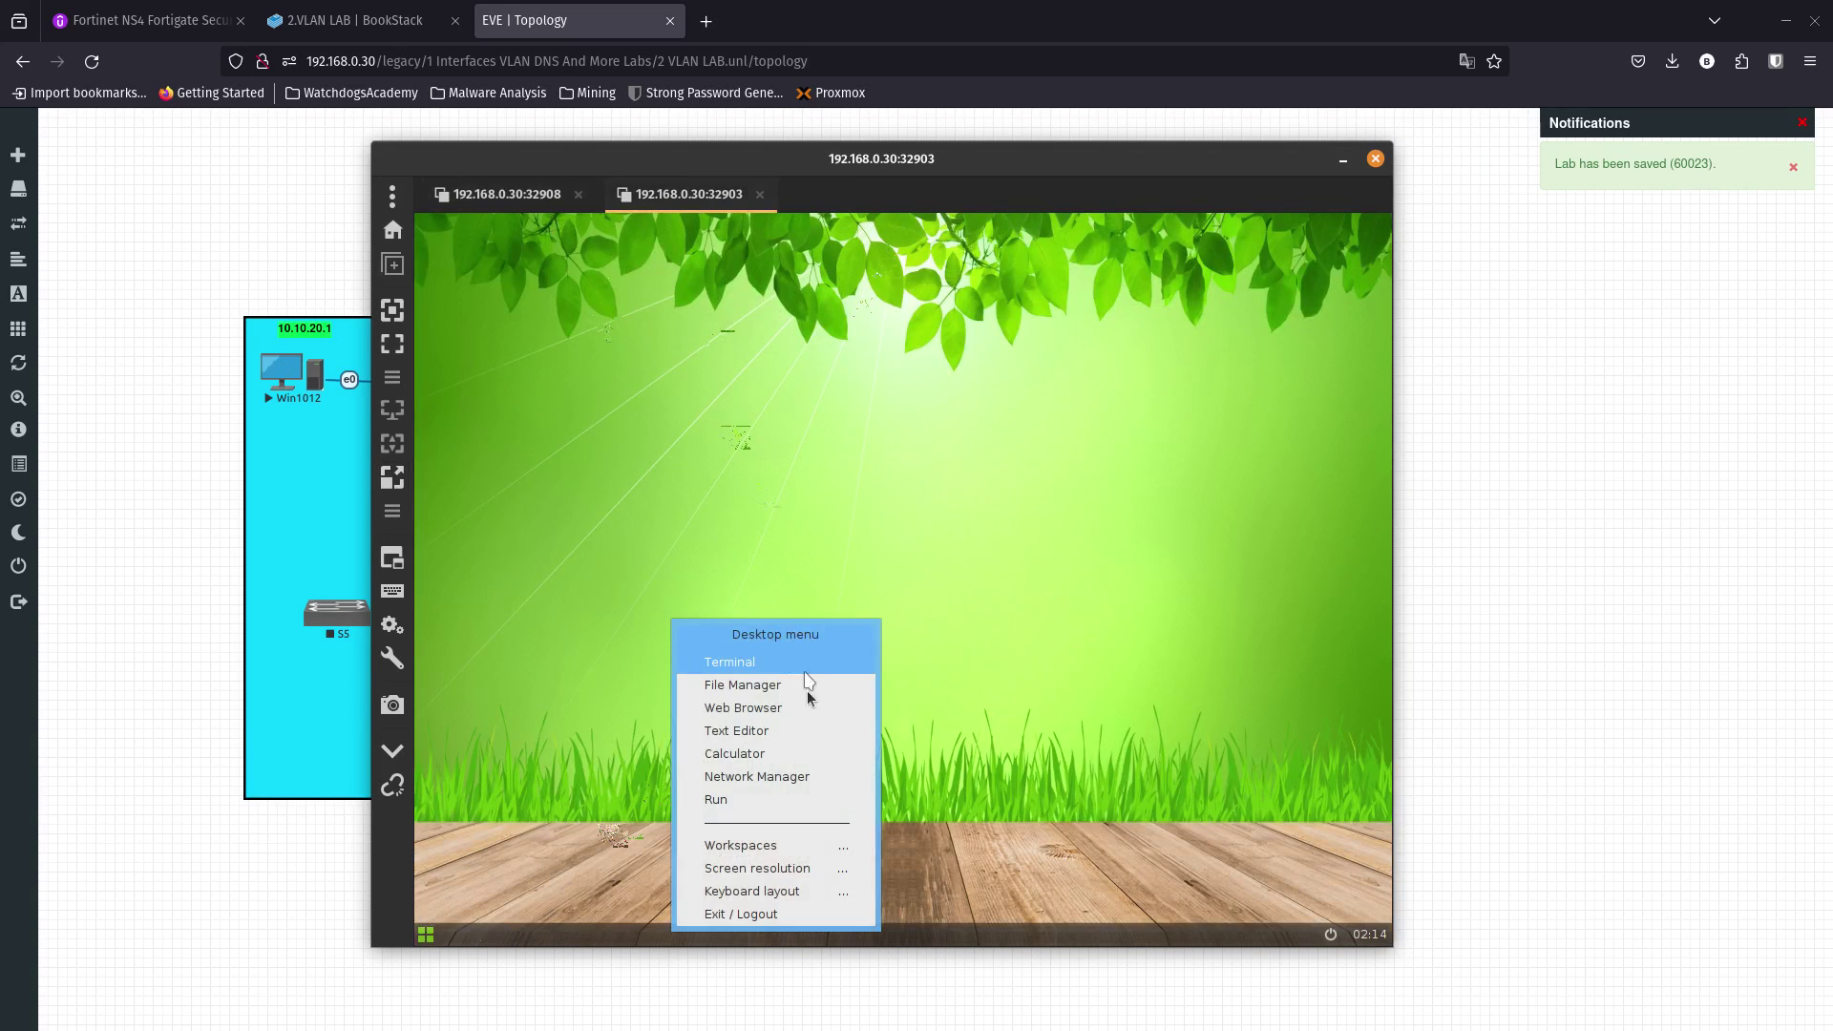
left_click(776, 776)
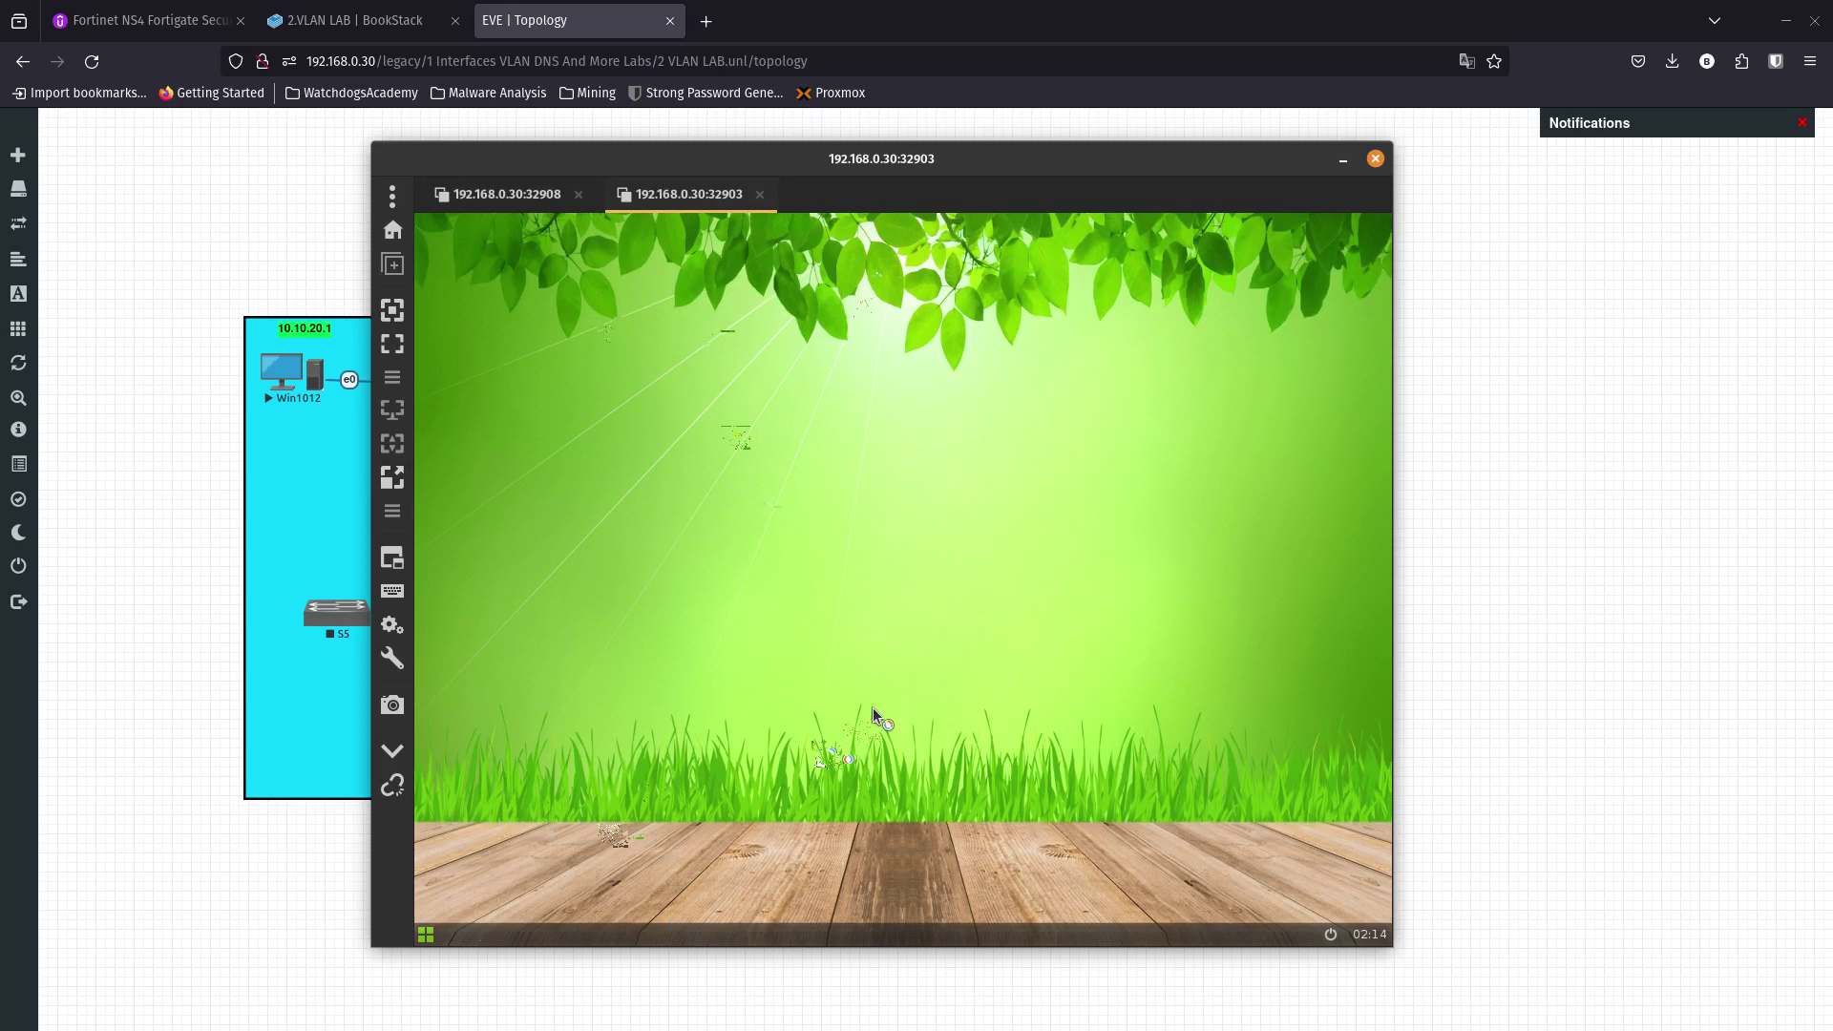
Connect Linux30's wired network, confirm 10.10.30.1 with gateway 10.10.30.254, then close the console.
left_click(743, 533)
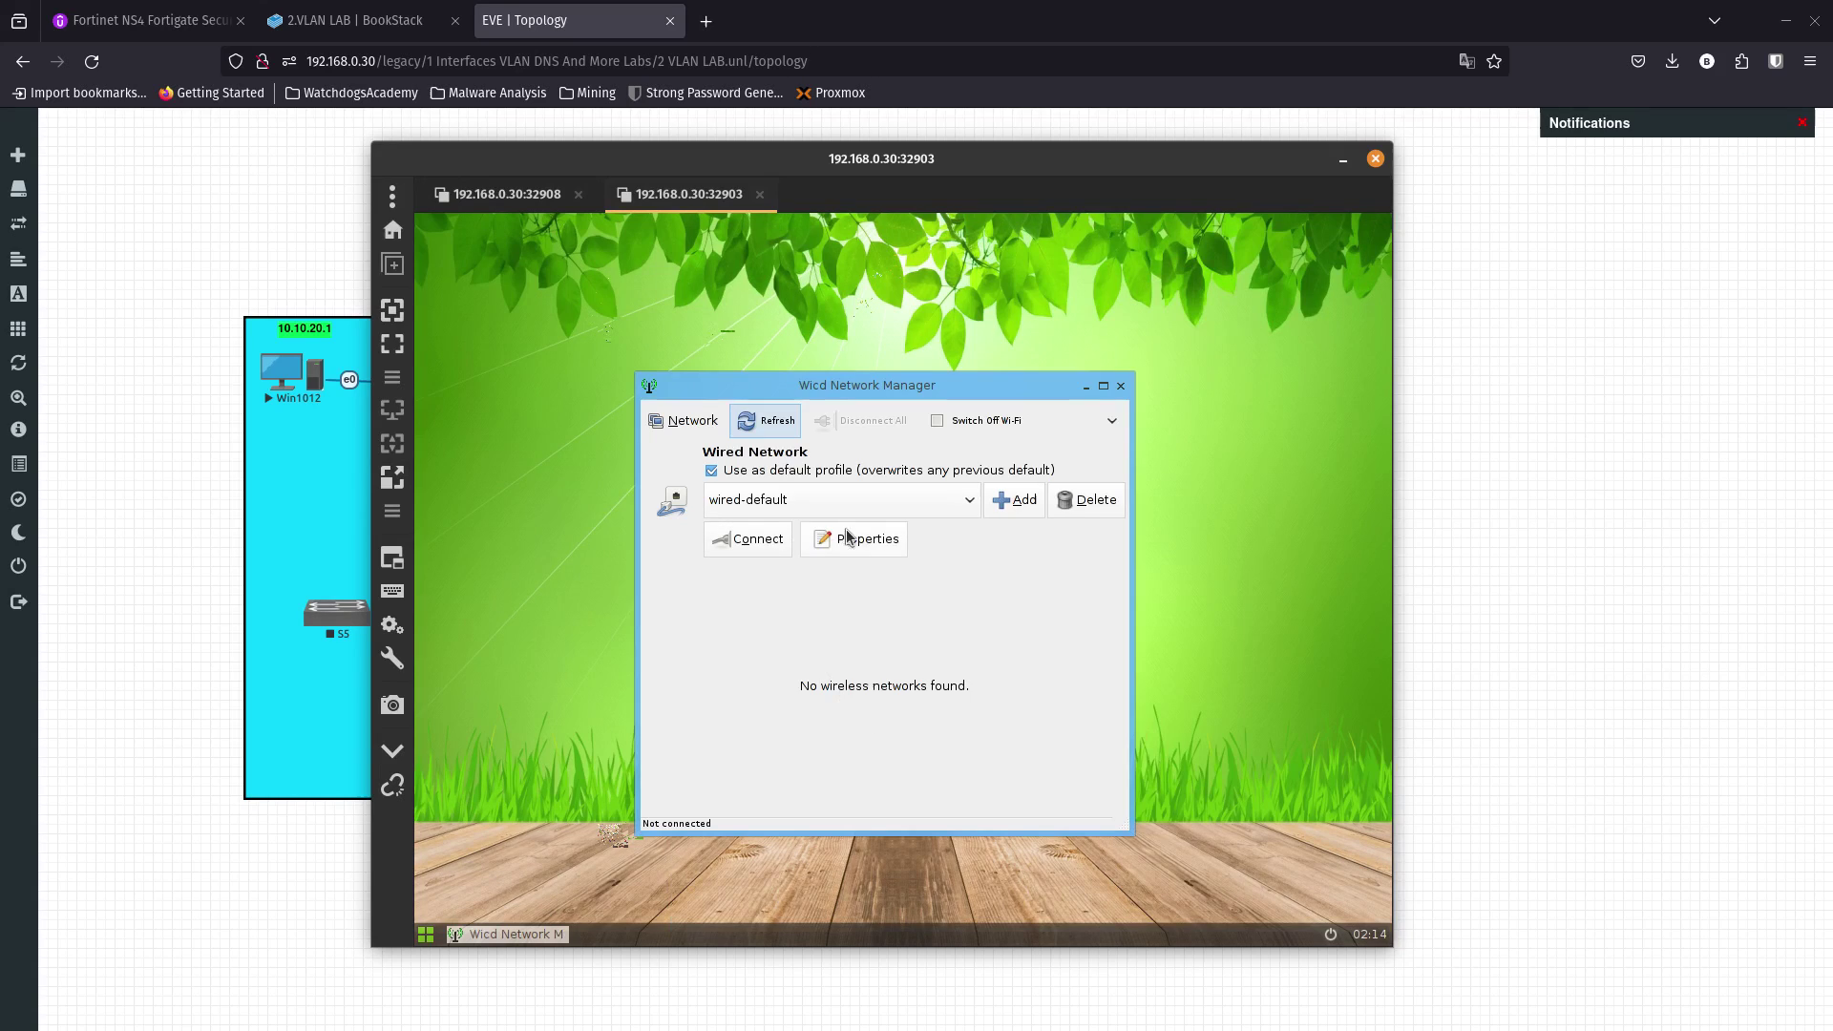
left_click(864, 539)
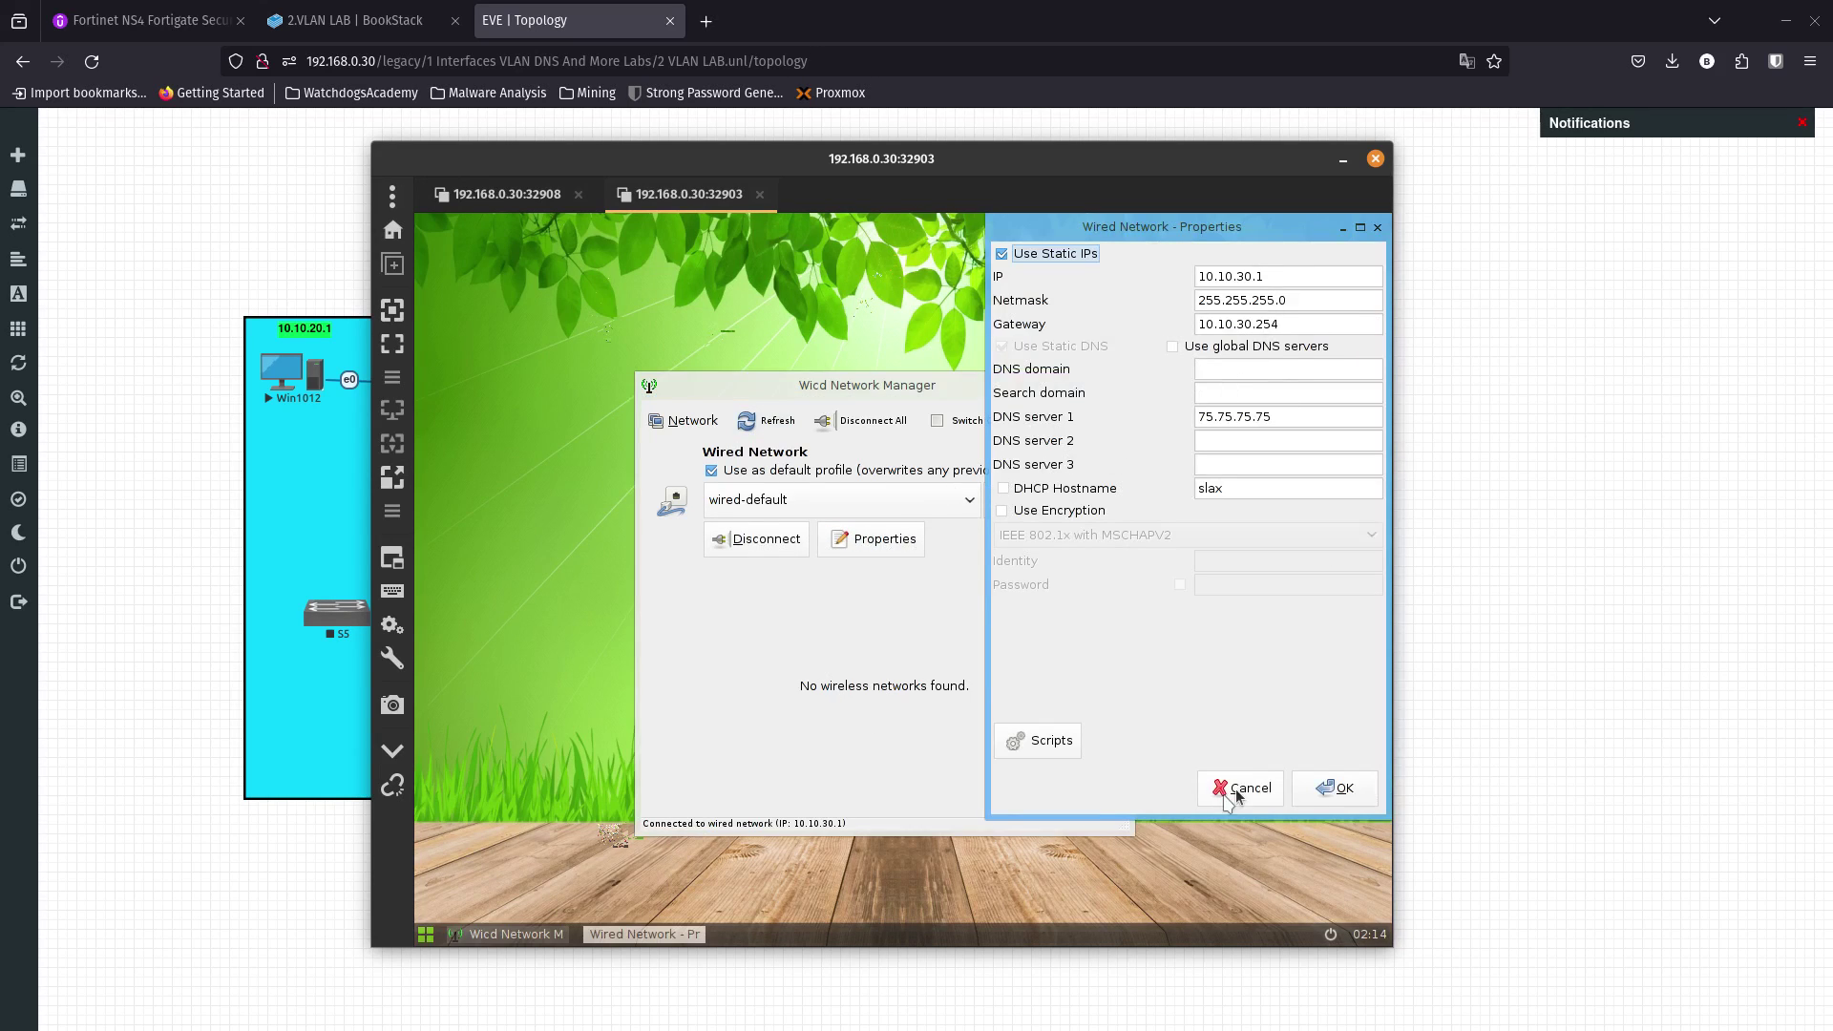
left_click(1340, 788)
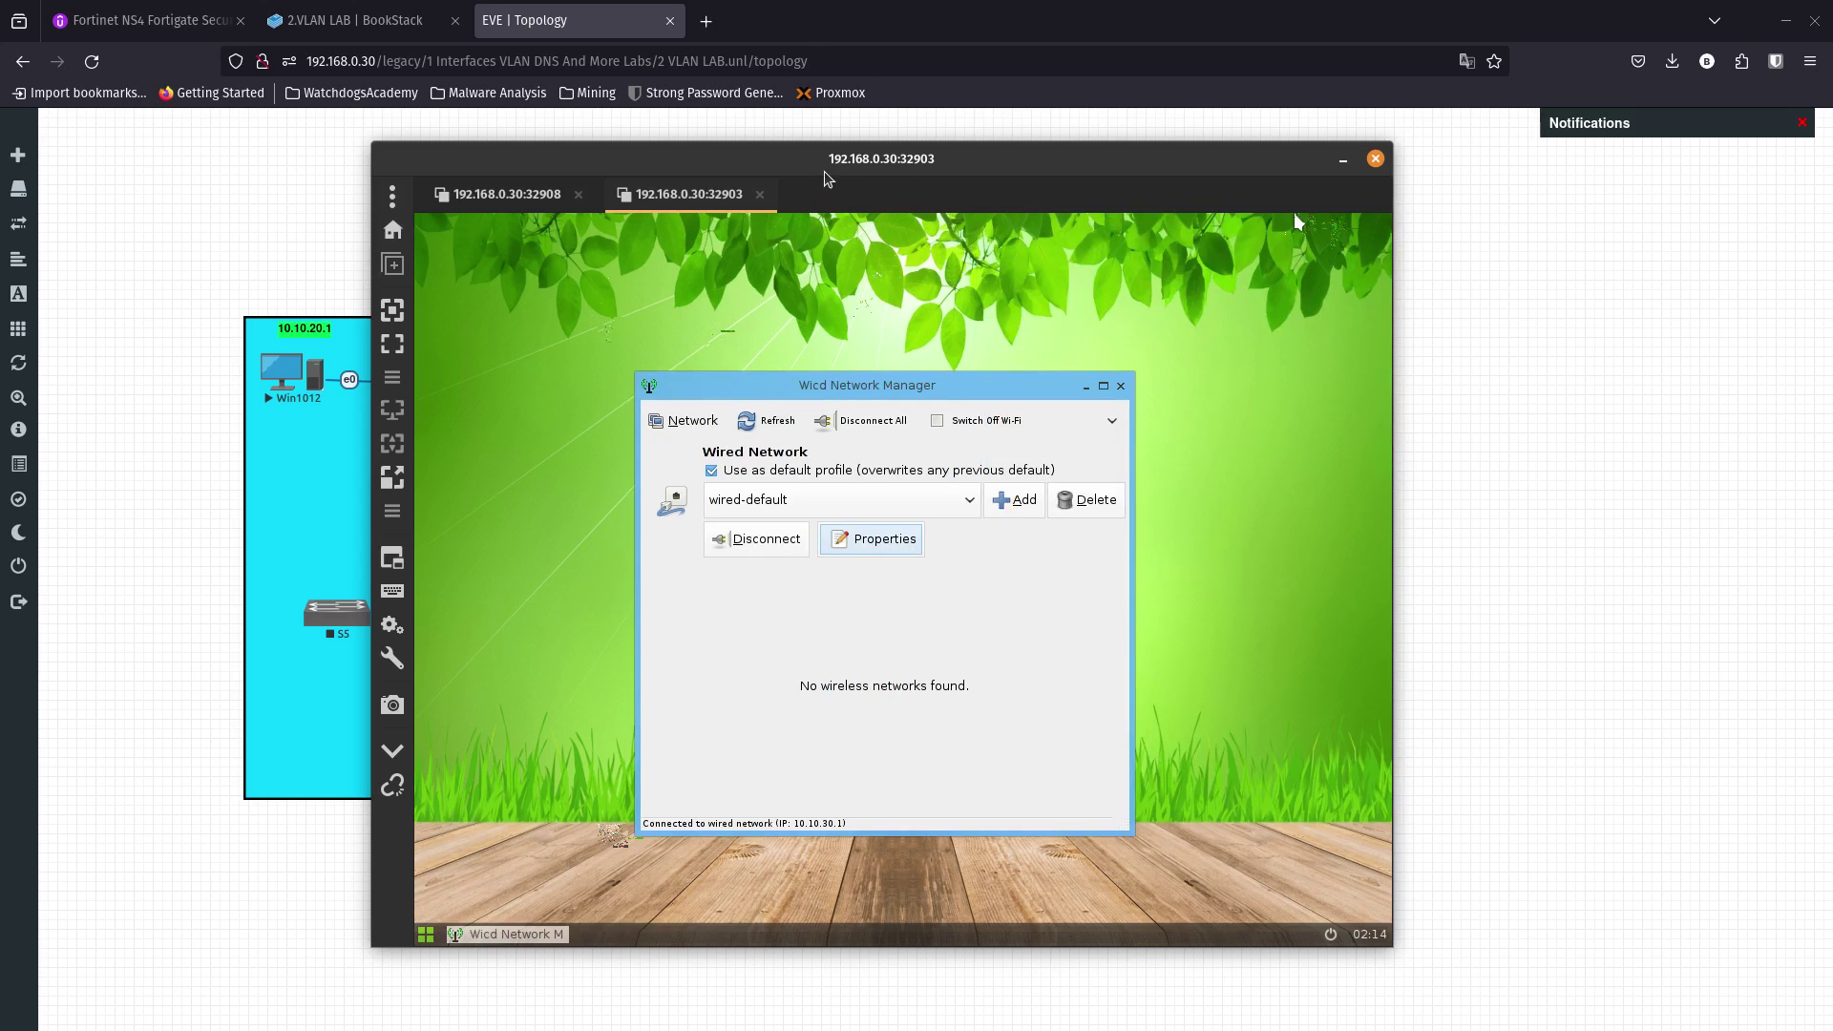
left_click(758, 193)
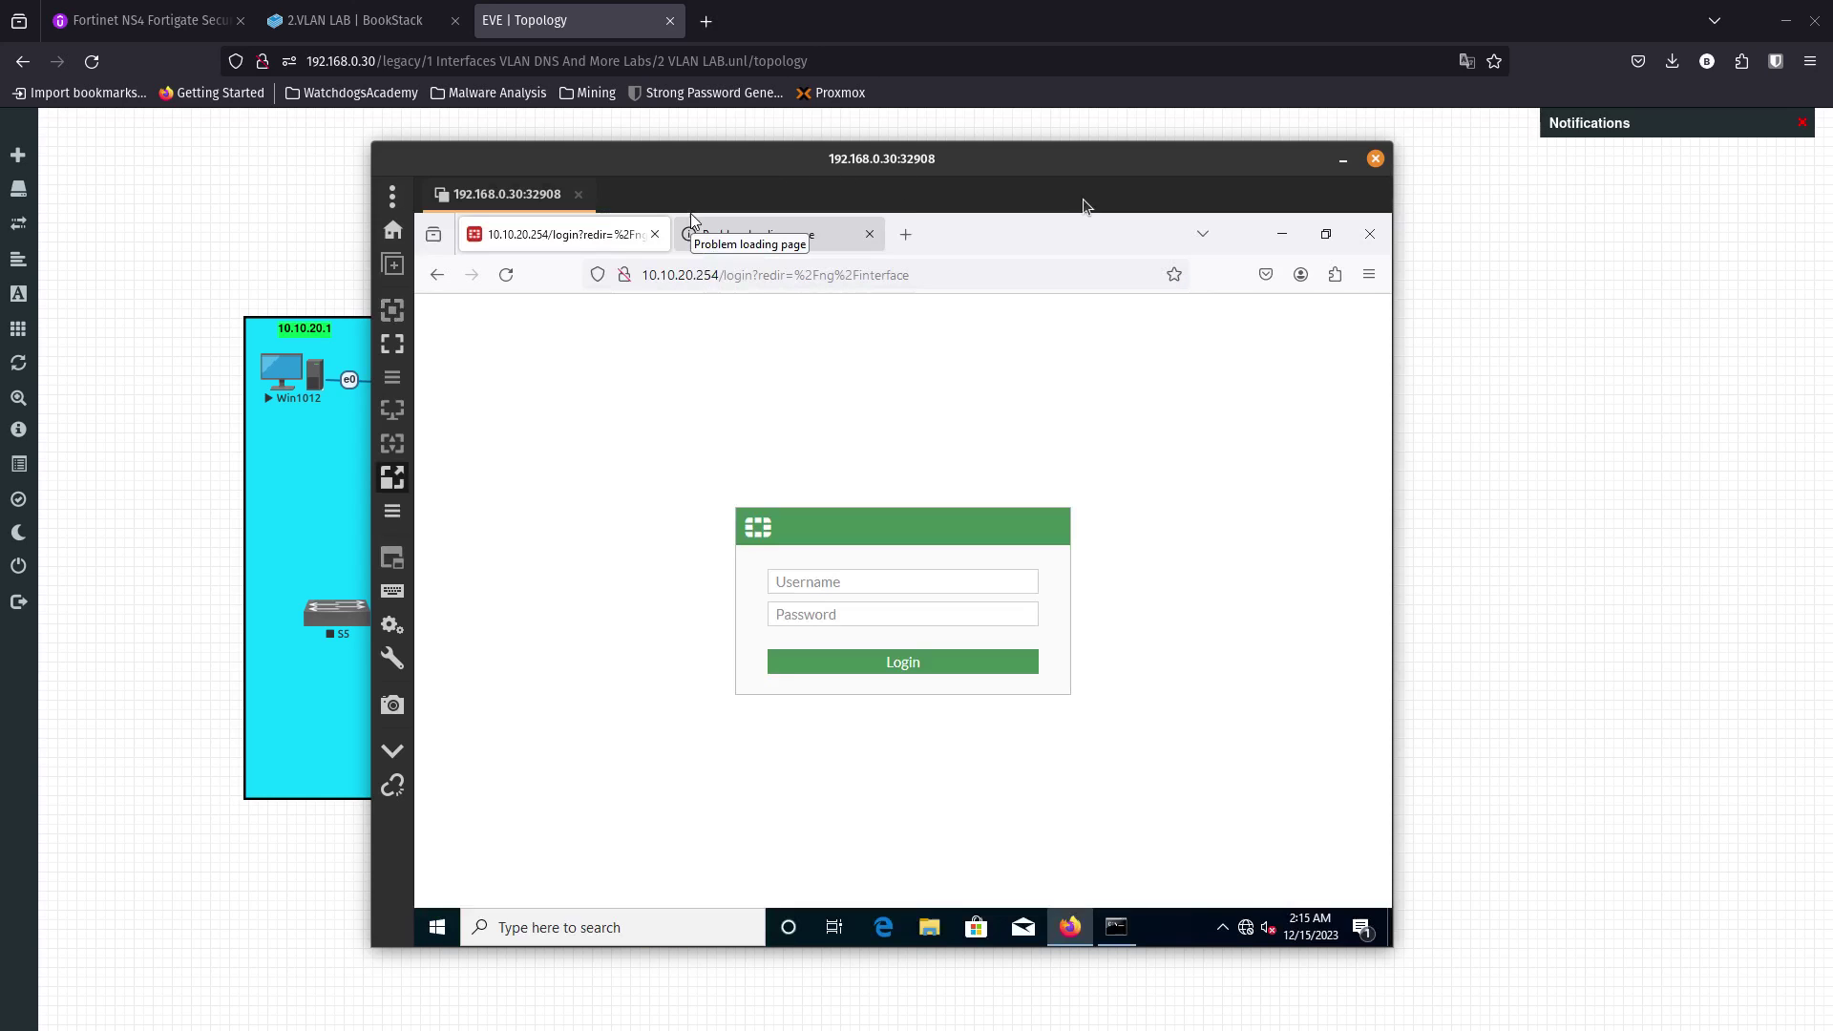
left_click(1343, 159)
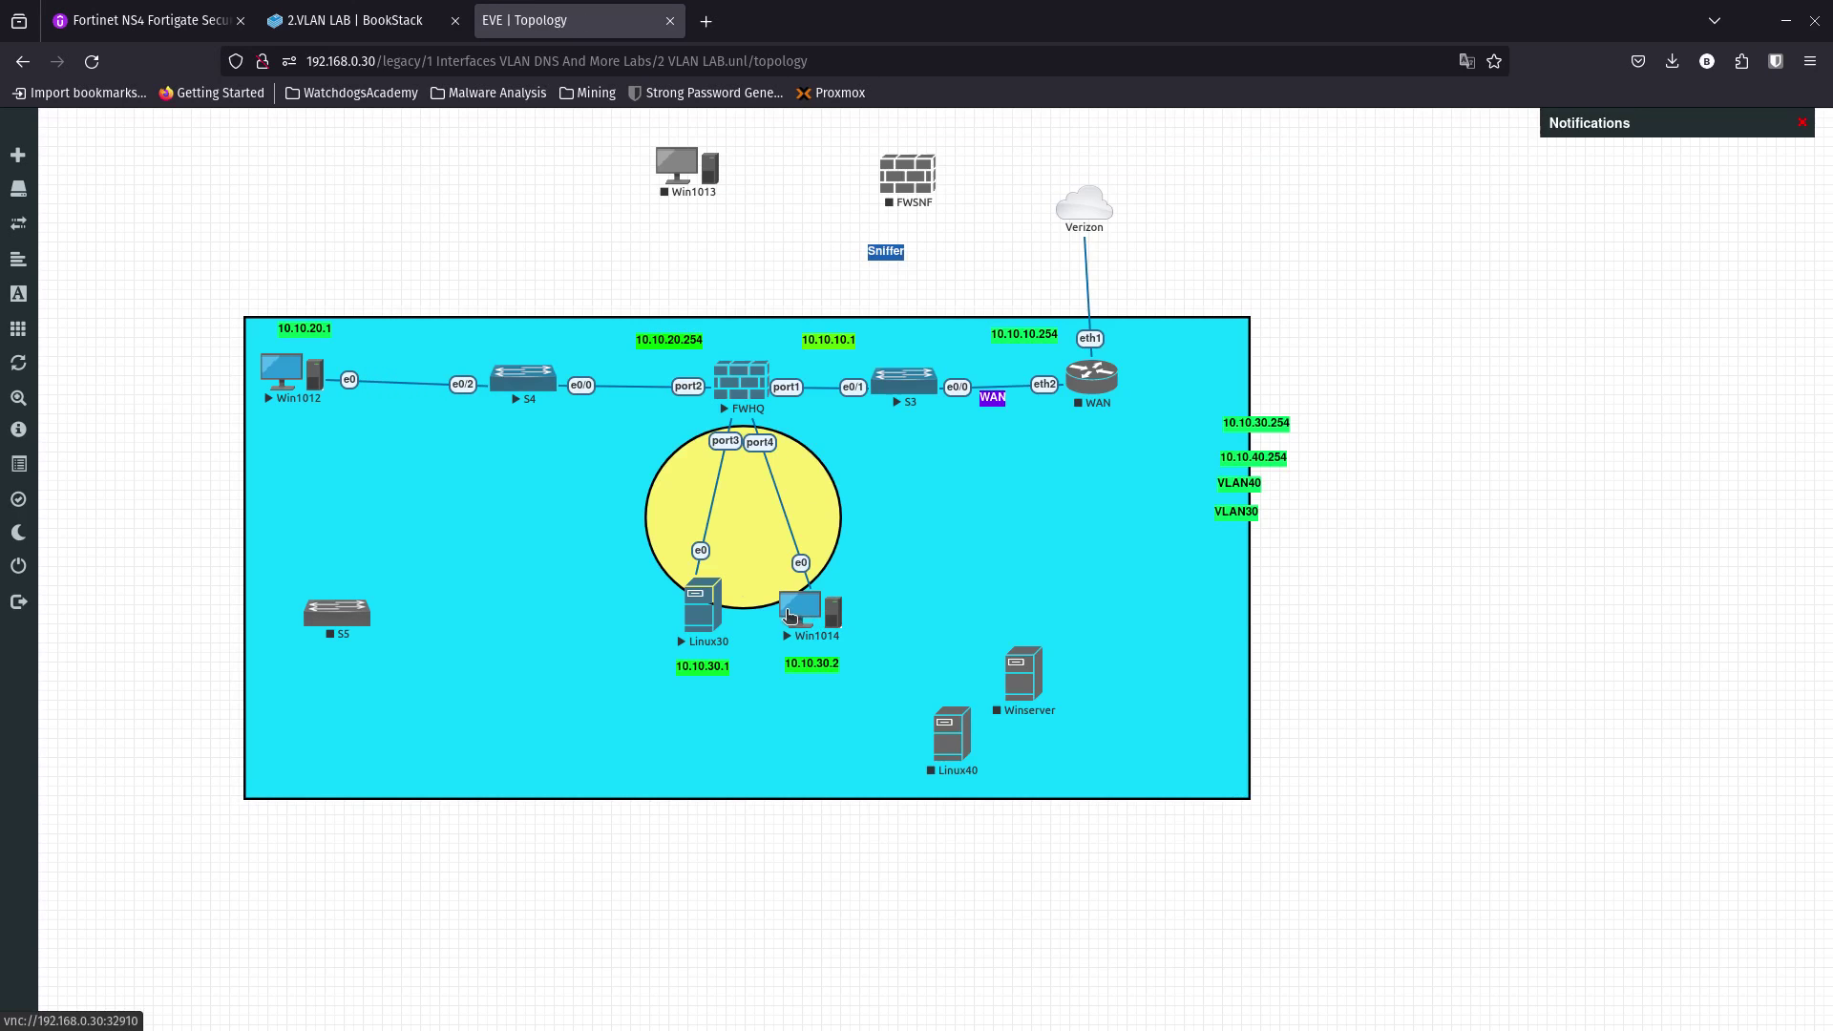
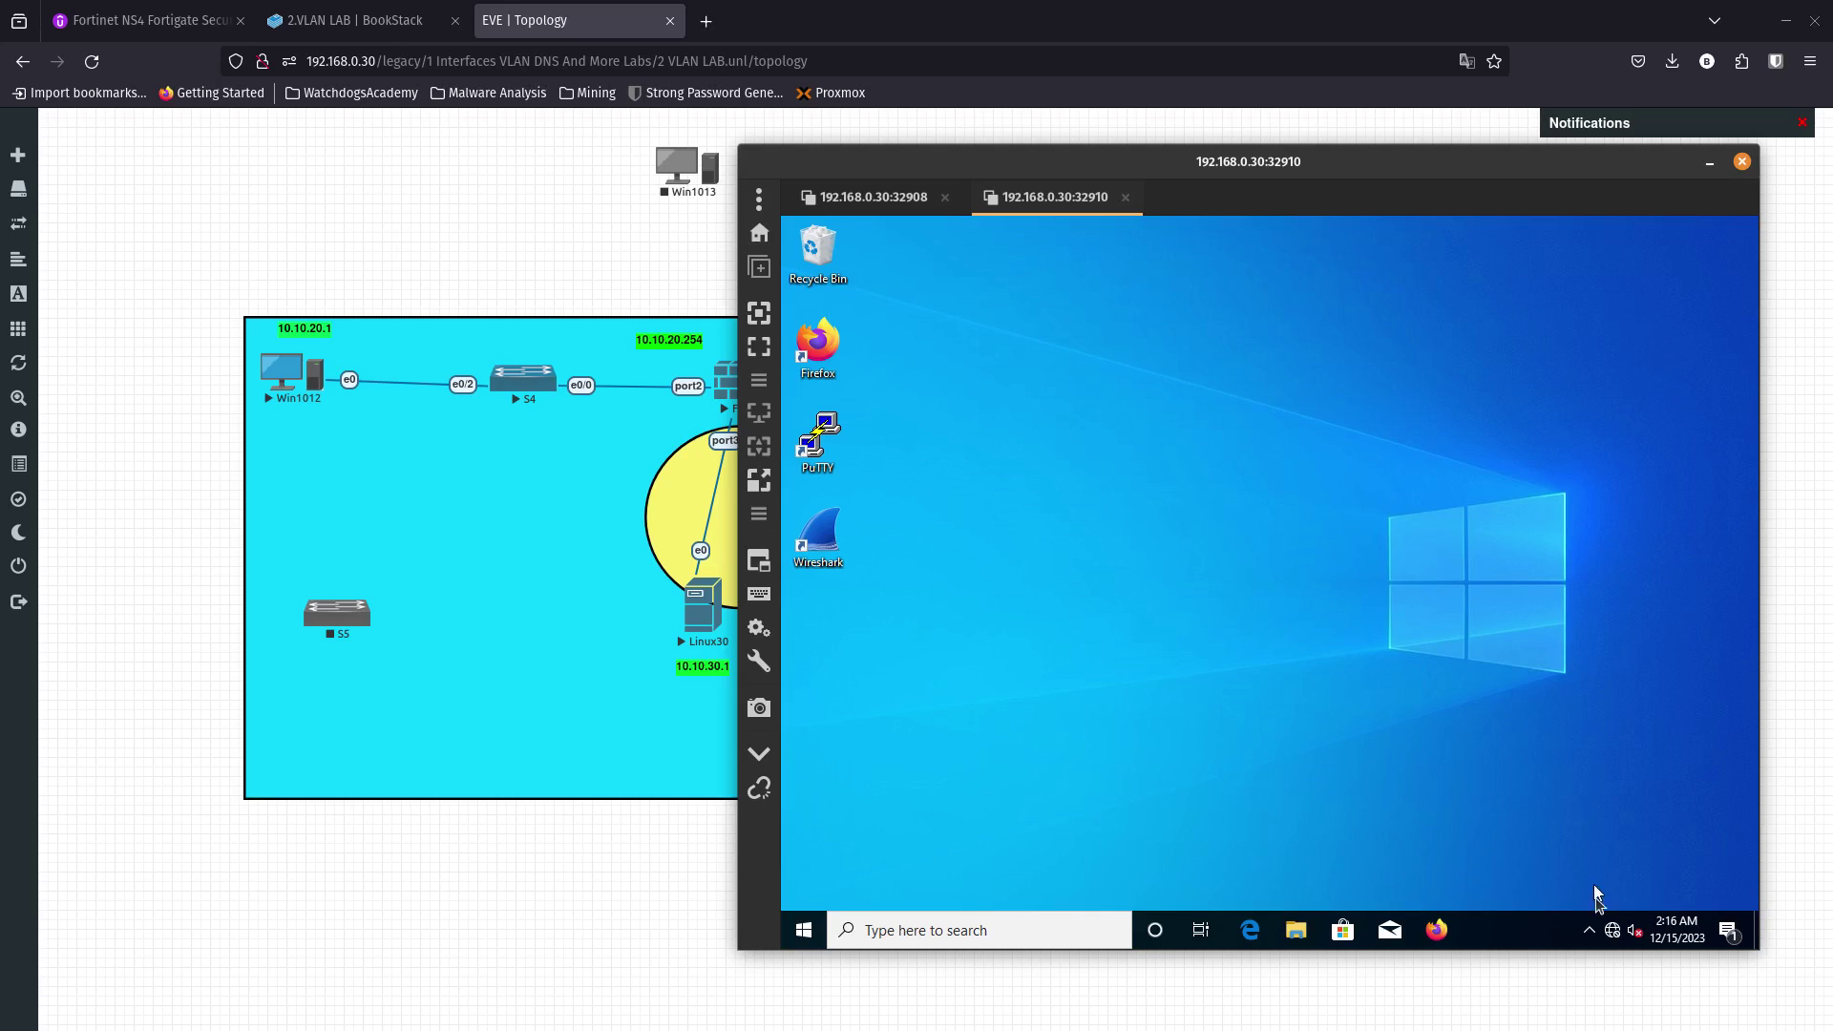
Open the IPv4 properties of the Windows client's Ethernet adapter.
right_click(1614, 933)
left_click(1582, 915)
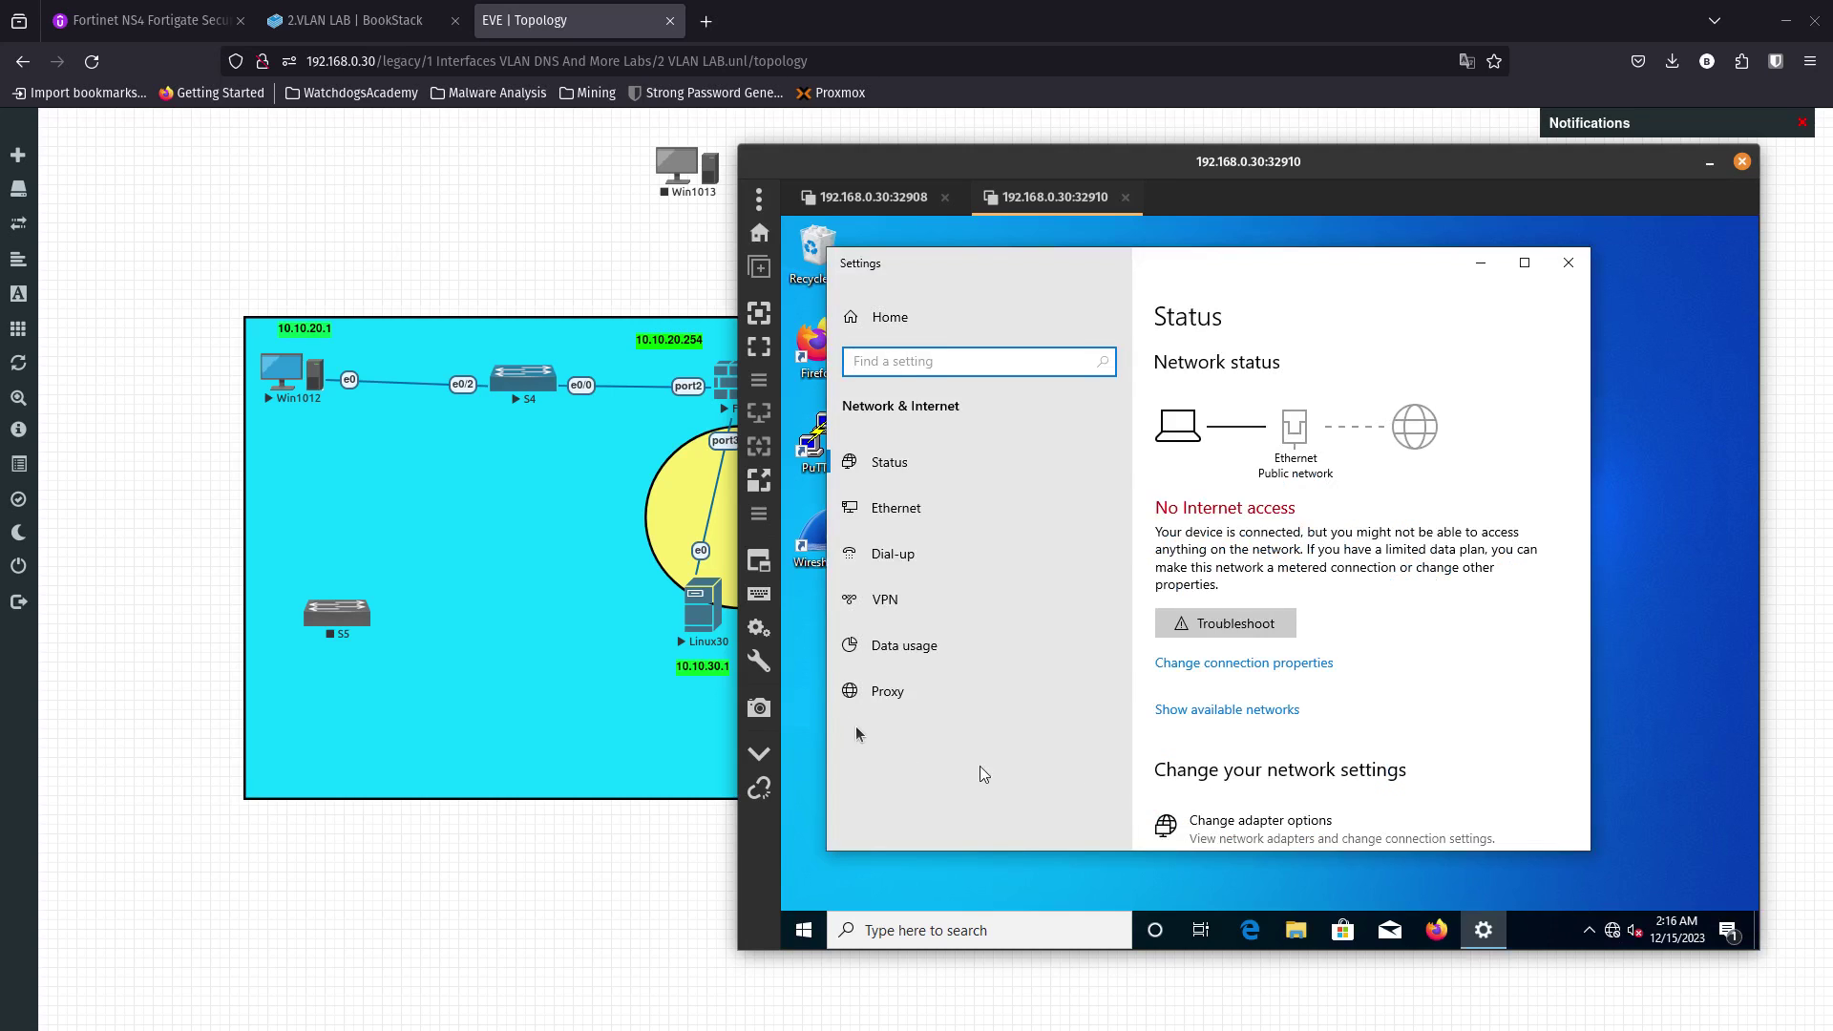
left_click(1318, 818)
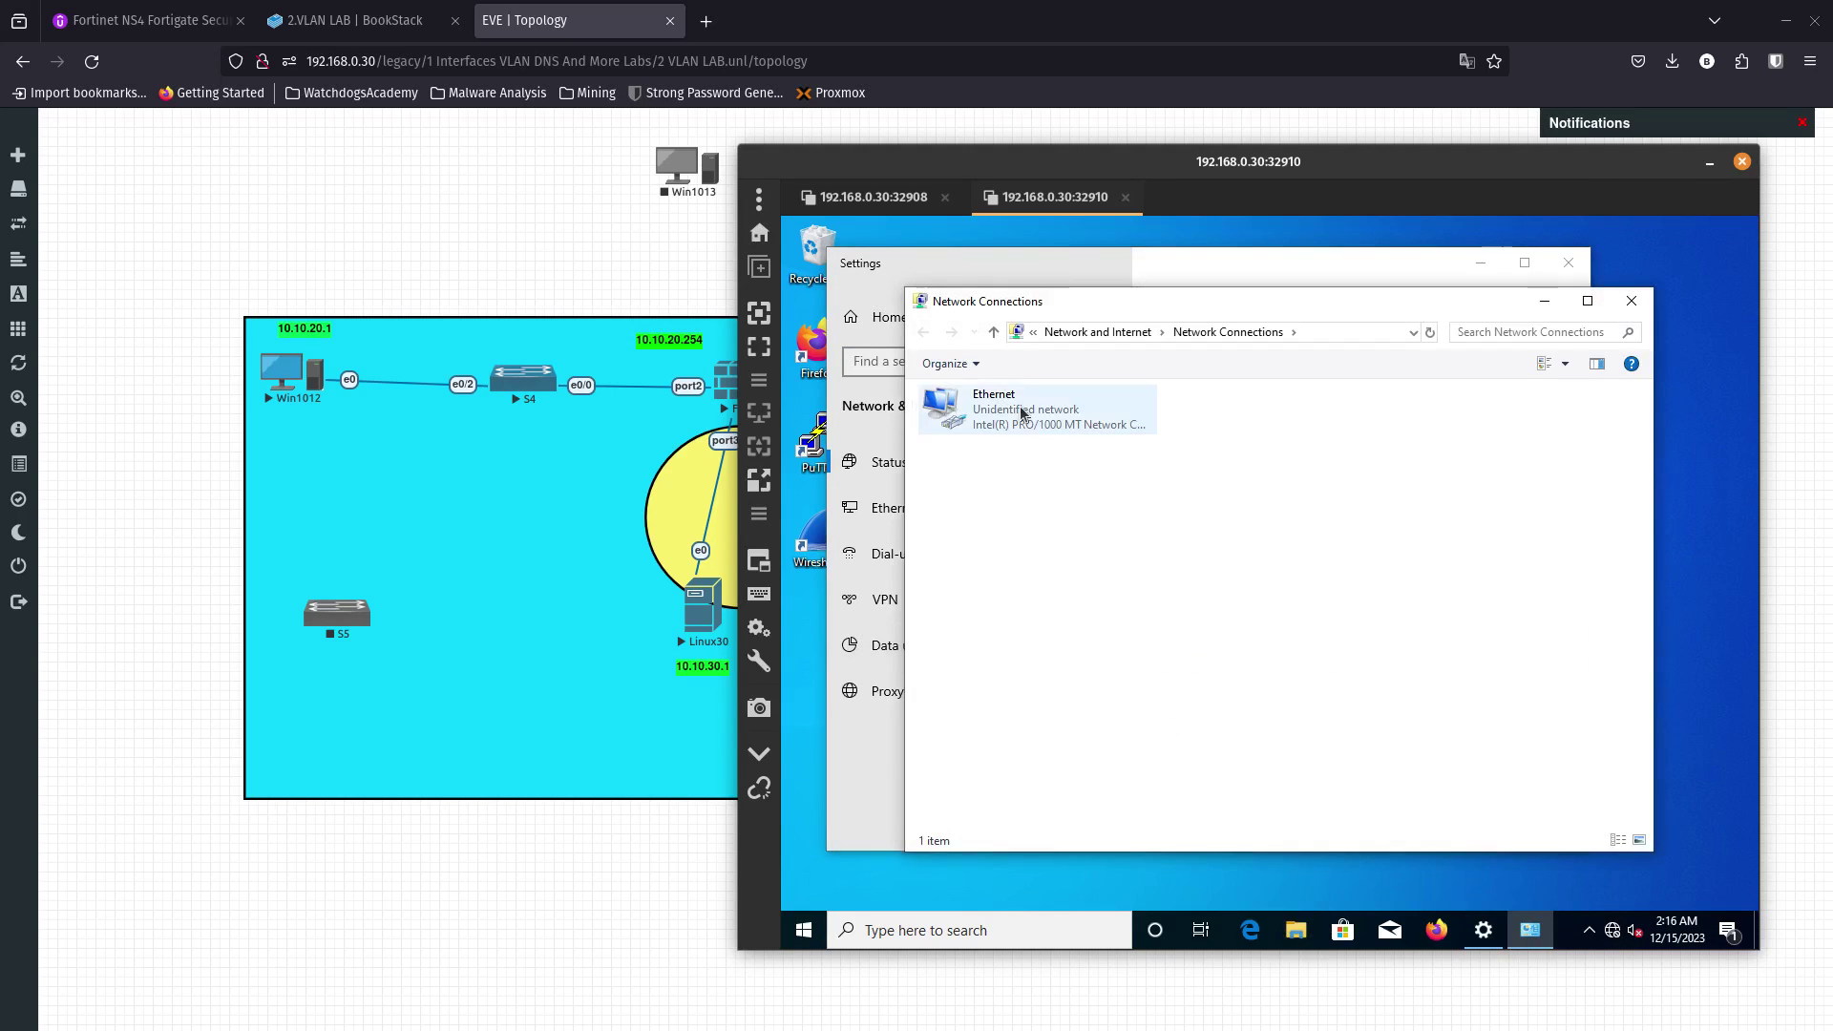
left_click(1043, 420)
right_click(1024, 406)
left_click(1094, 589)
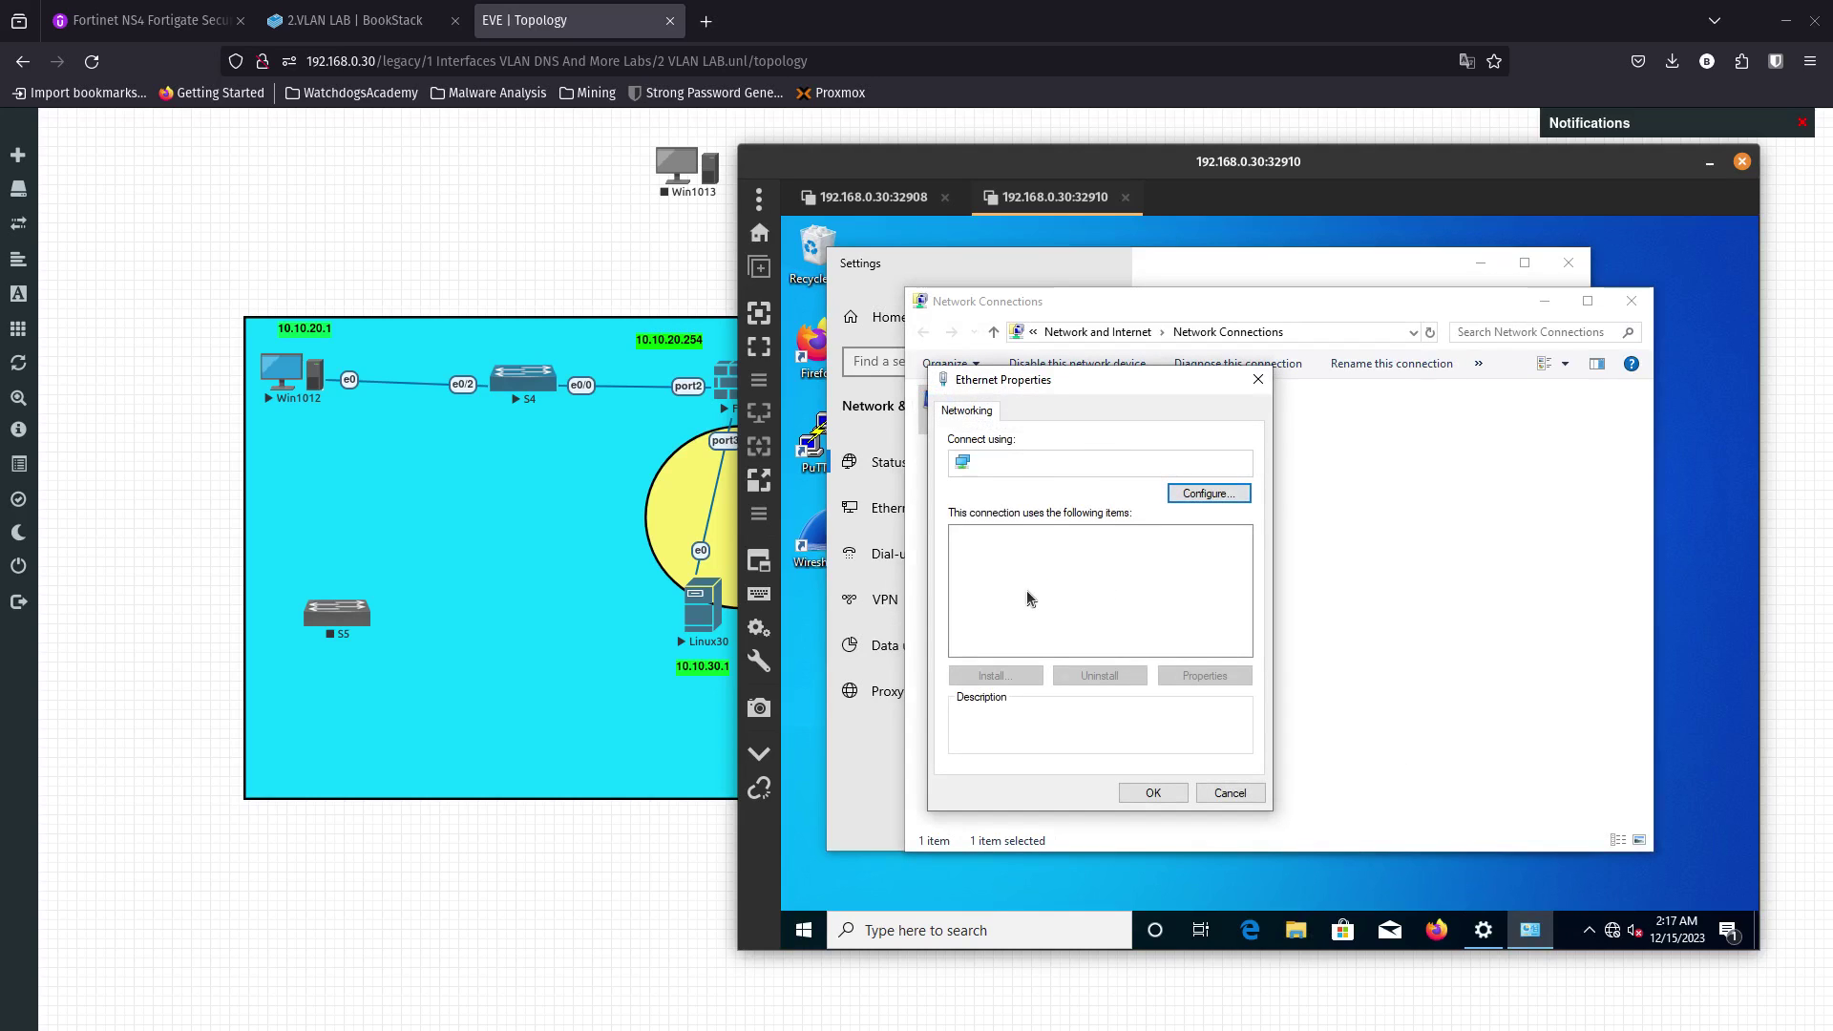
left_click(1079, 599)
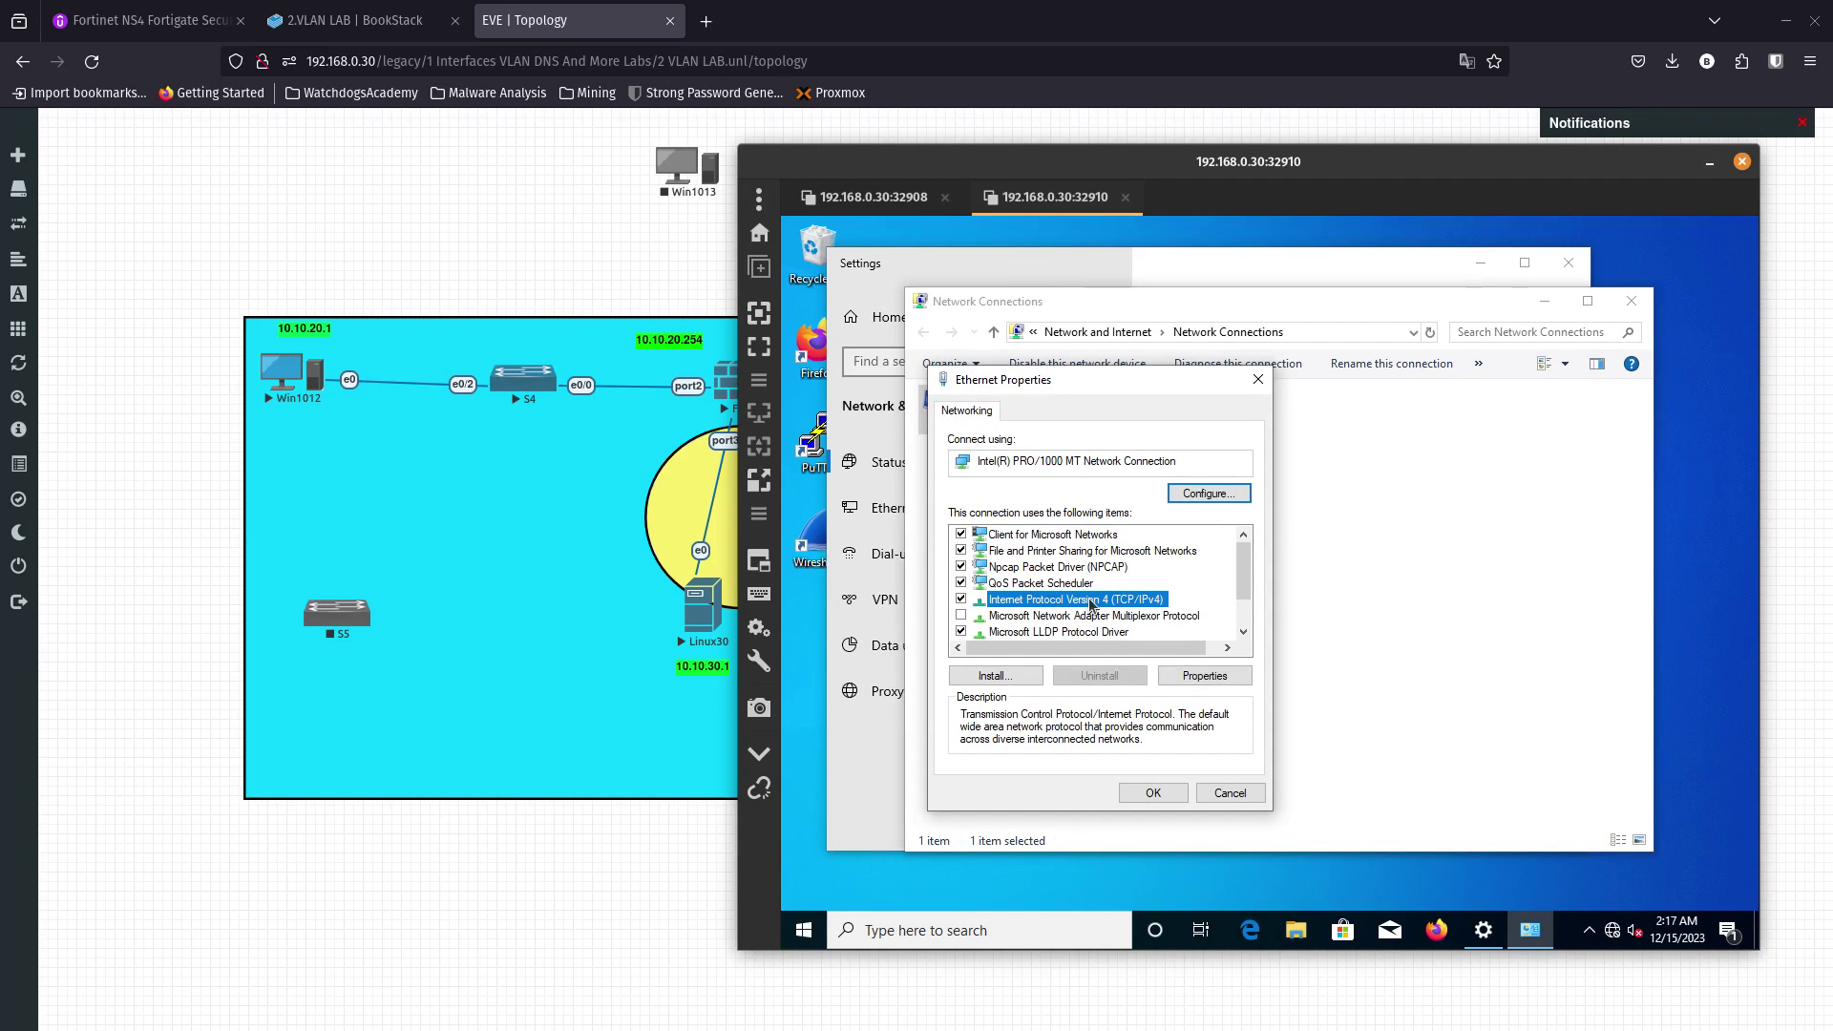
double_click(1091, 601)
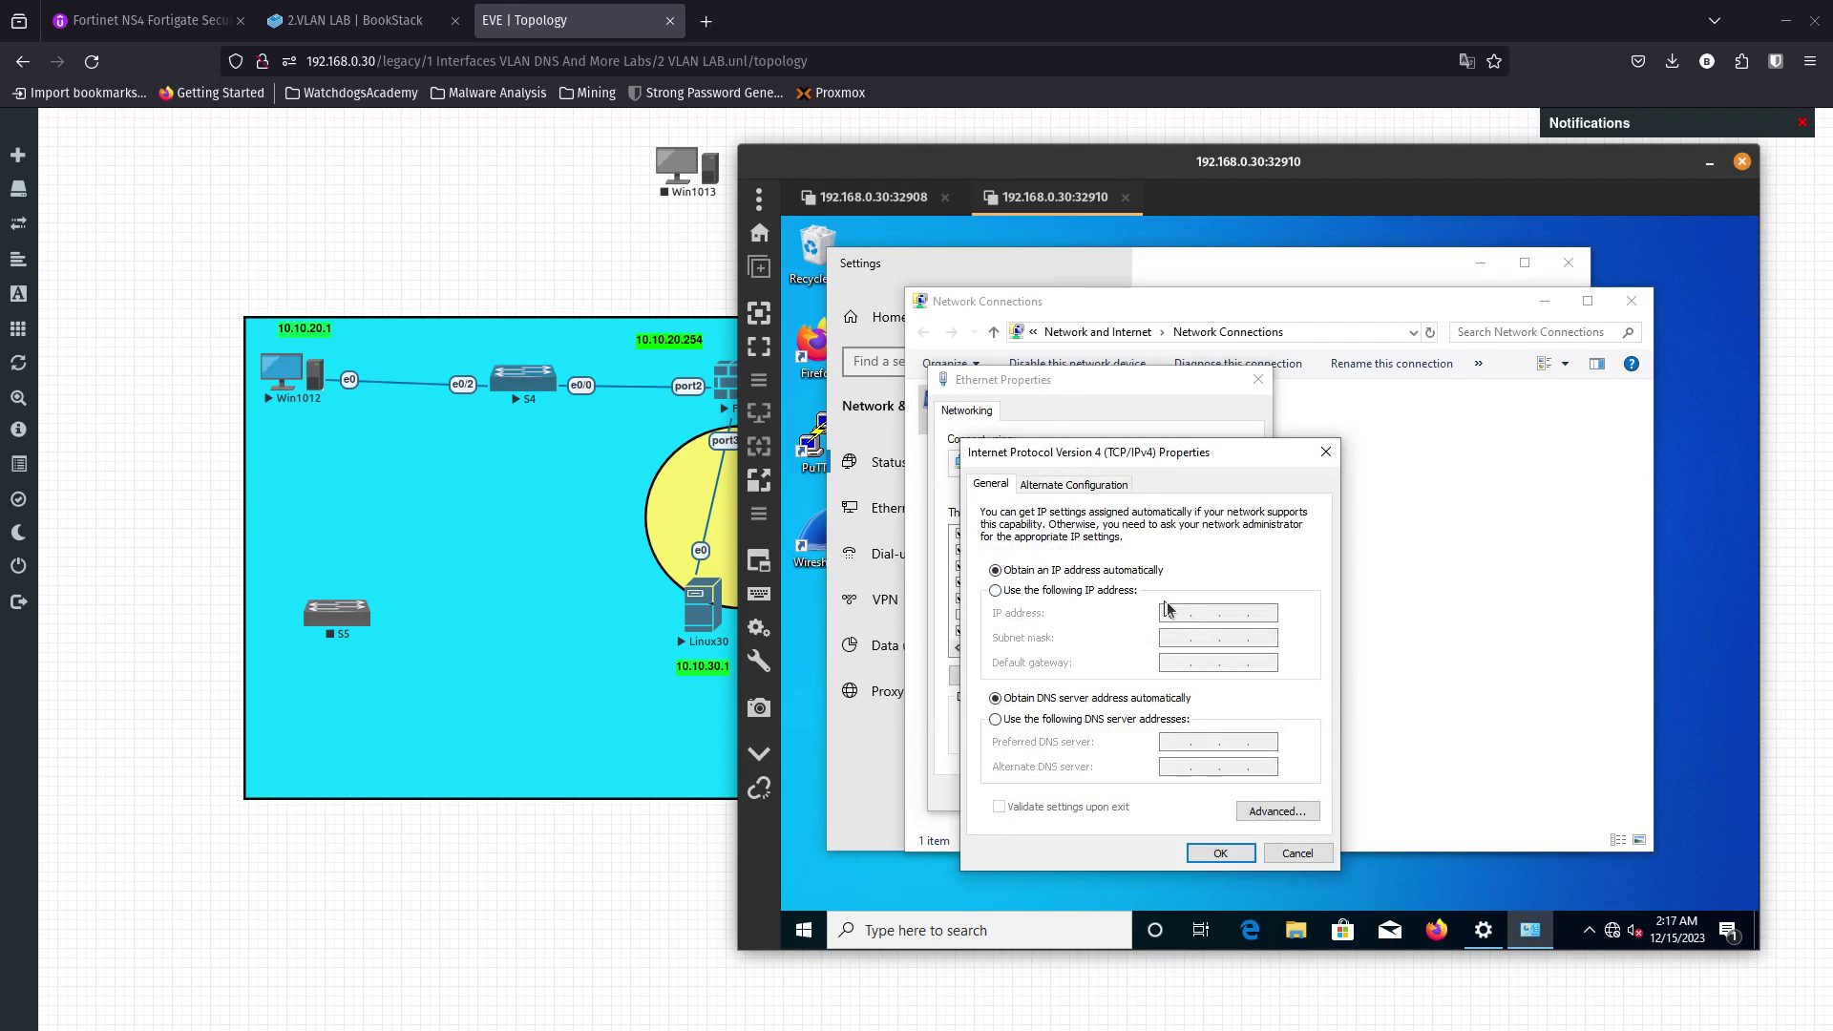
Set static IPv4 10.10.30.2, mask 255.255.255.0, gateway 10.10.30.254, DNS 8.8.8.8, then close the windows.
left_click(1024, 591)
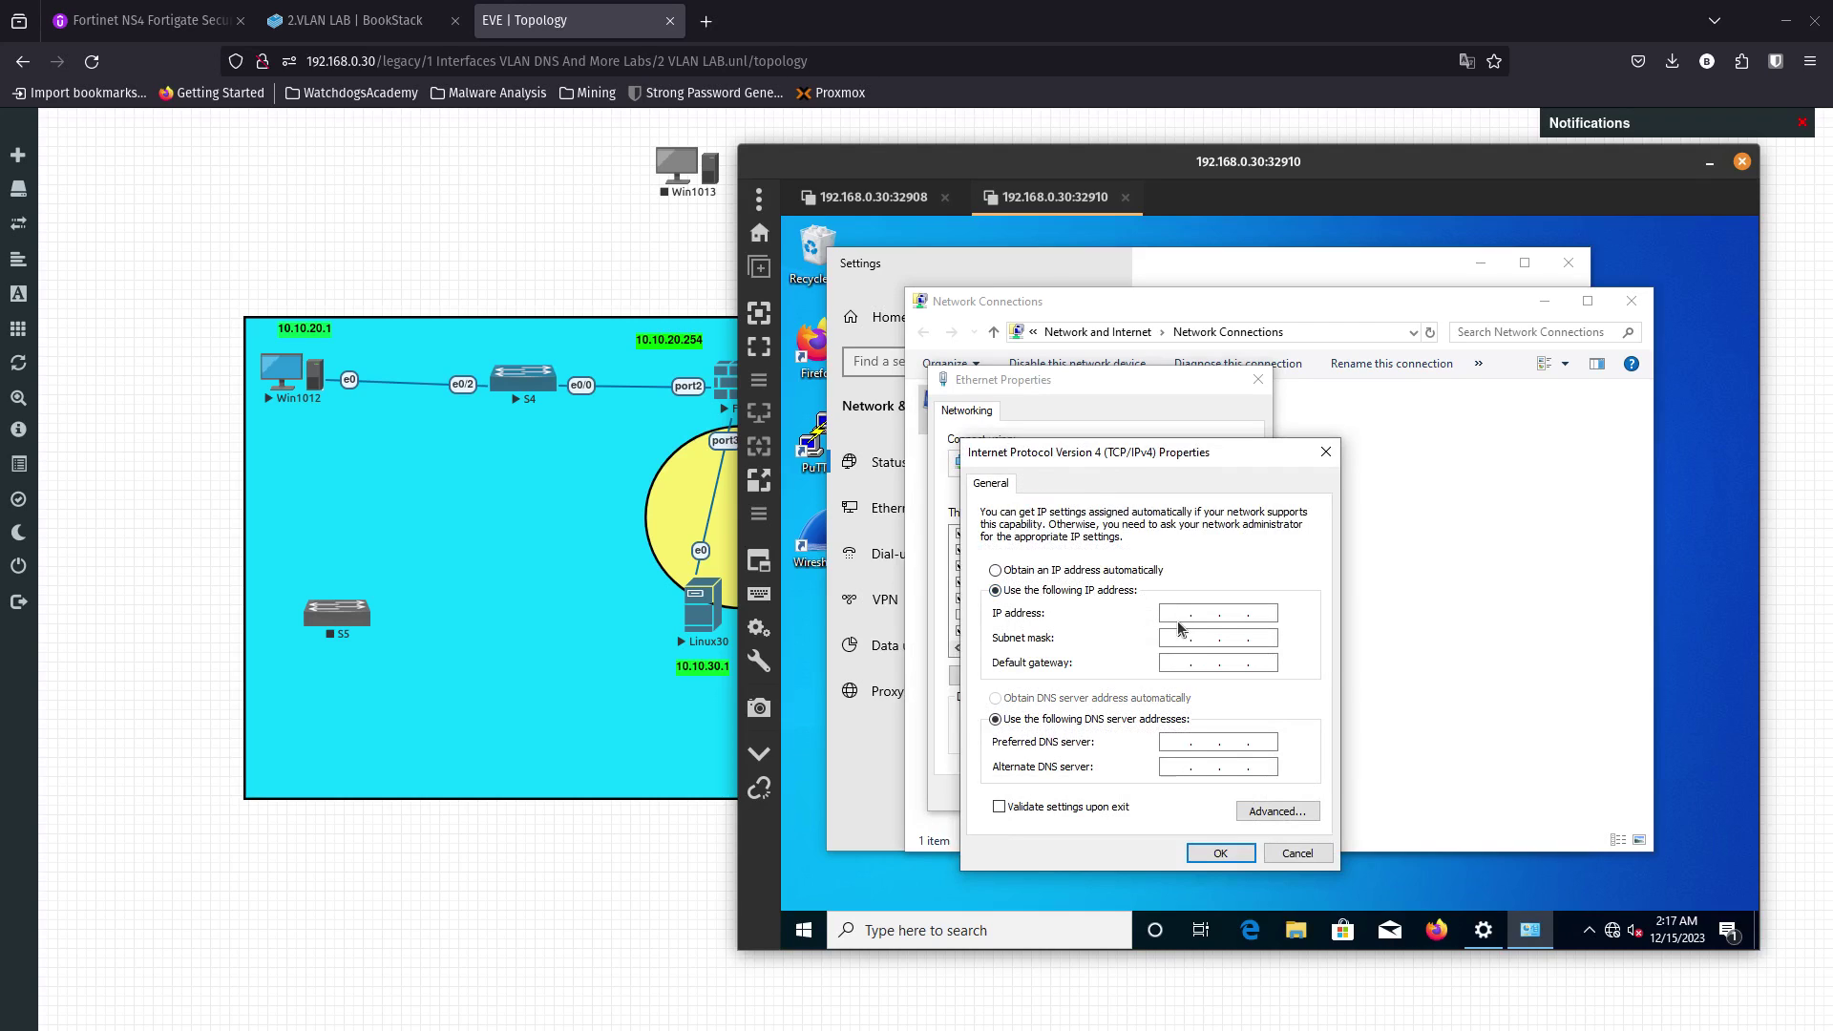
left_click(1178, 613)
type("10 . 10 .")
key("Tab")
type("25525525510.10.30.254")
key("Tab")
key("Tab")
left_click(1222, 850)
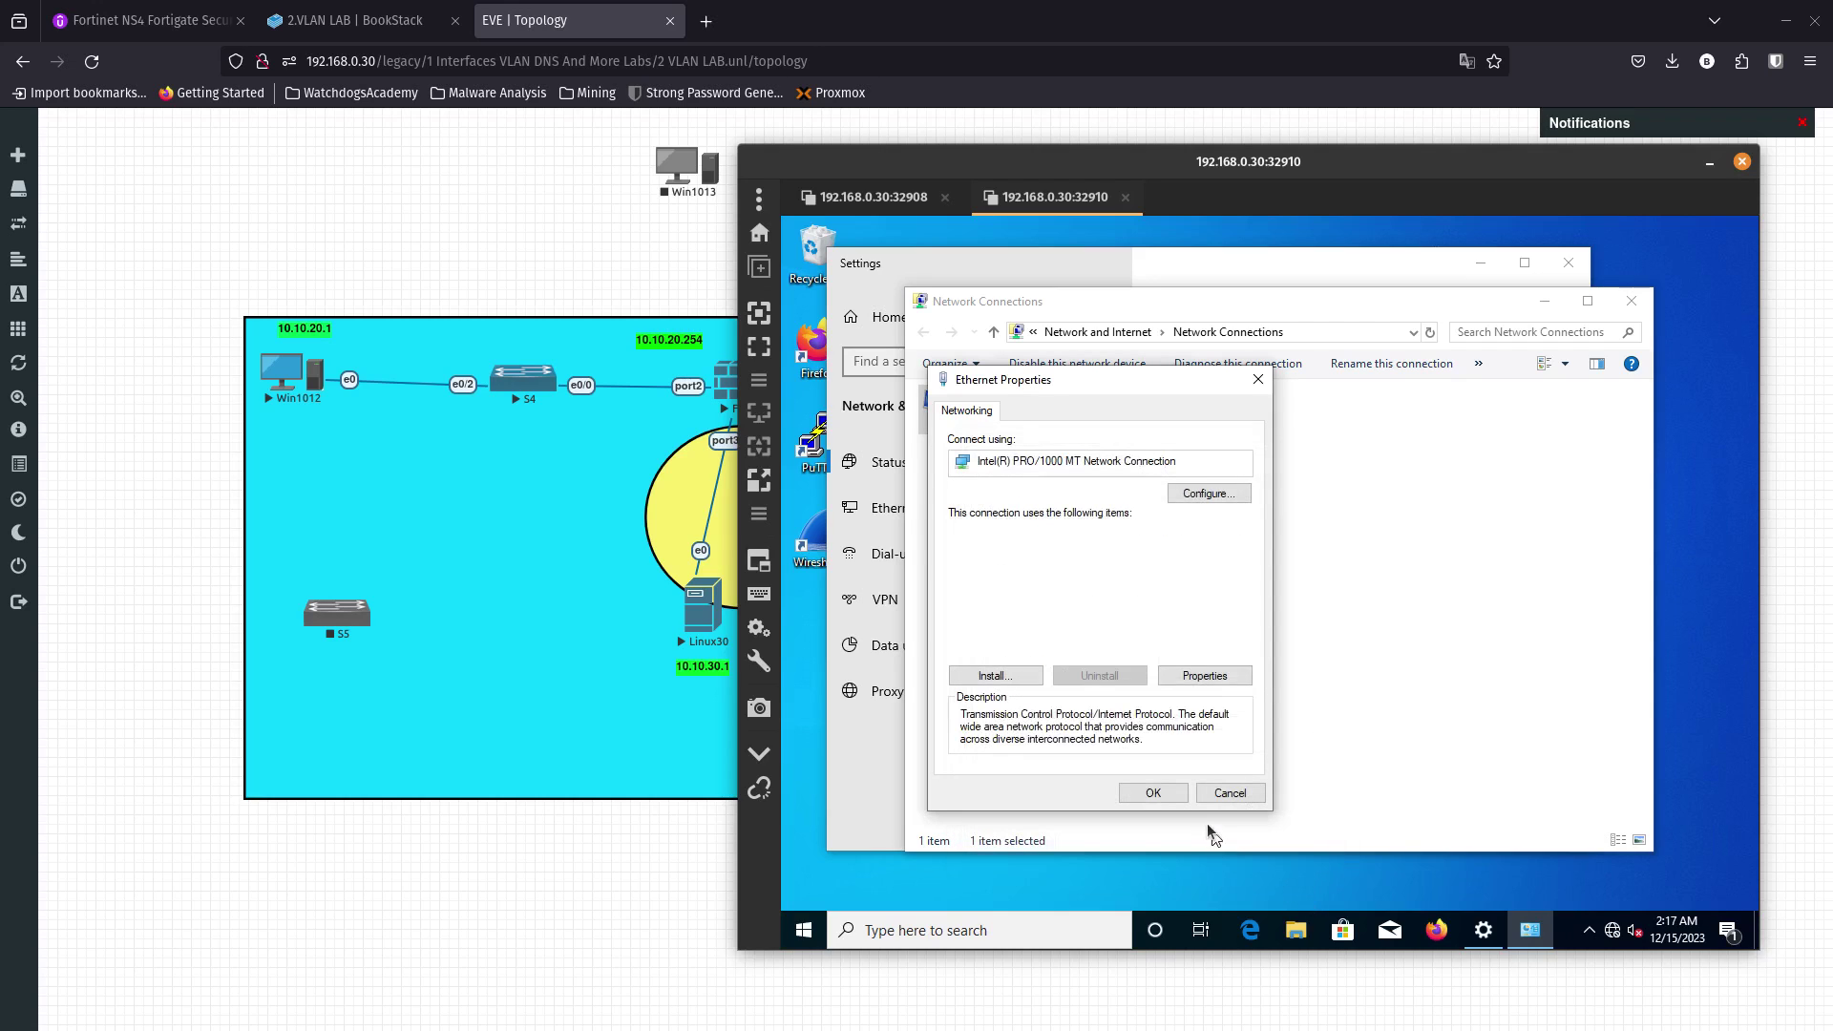
left_click(1155, 793)
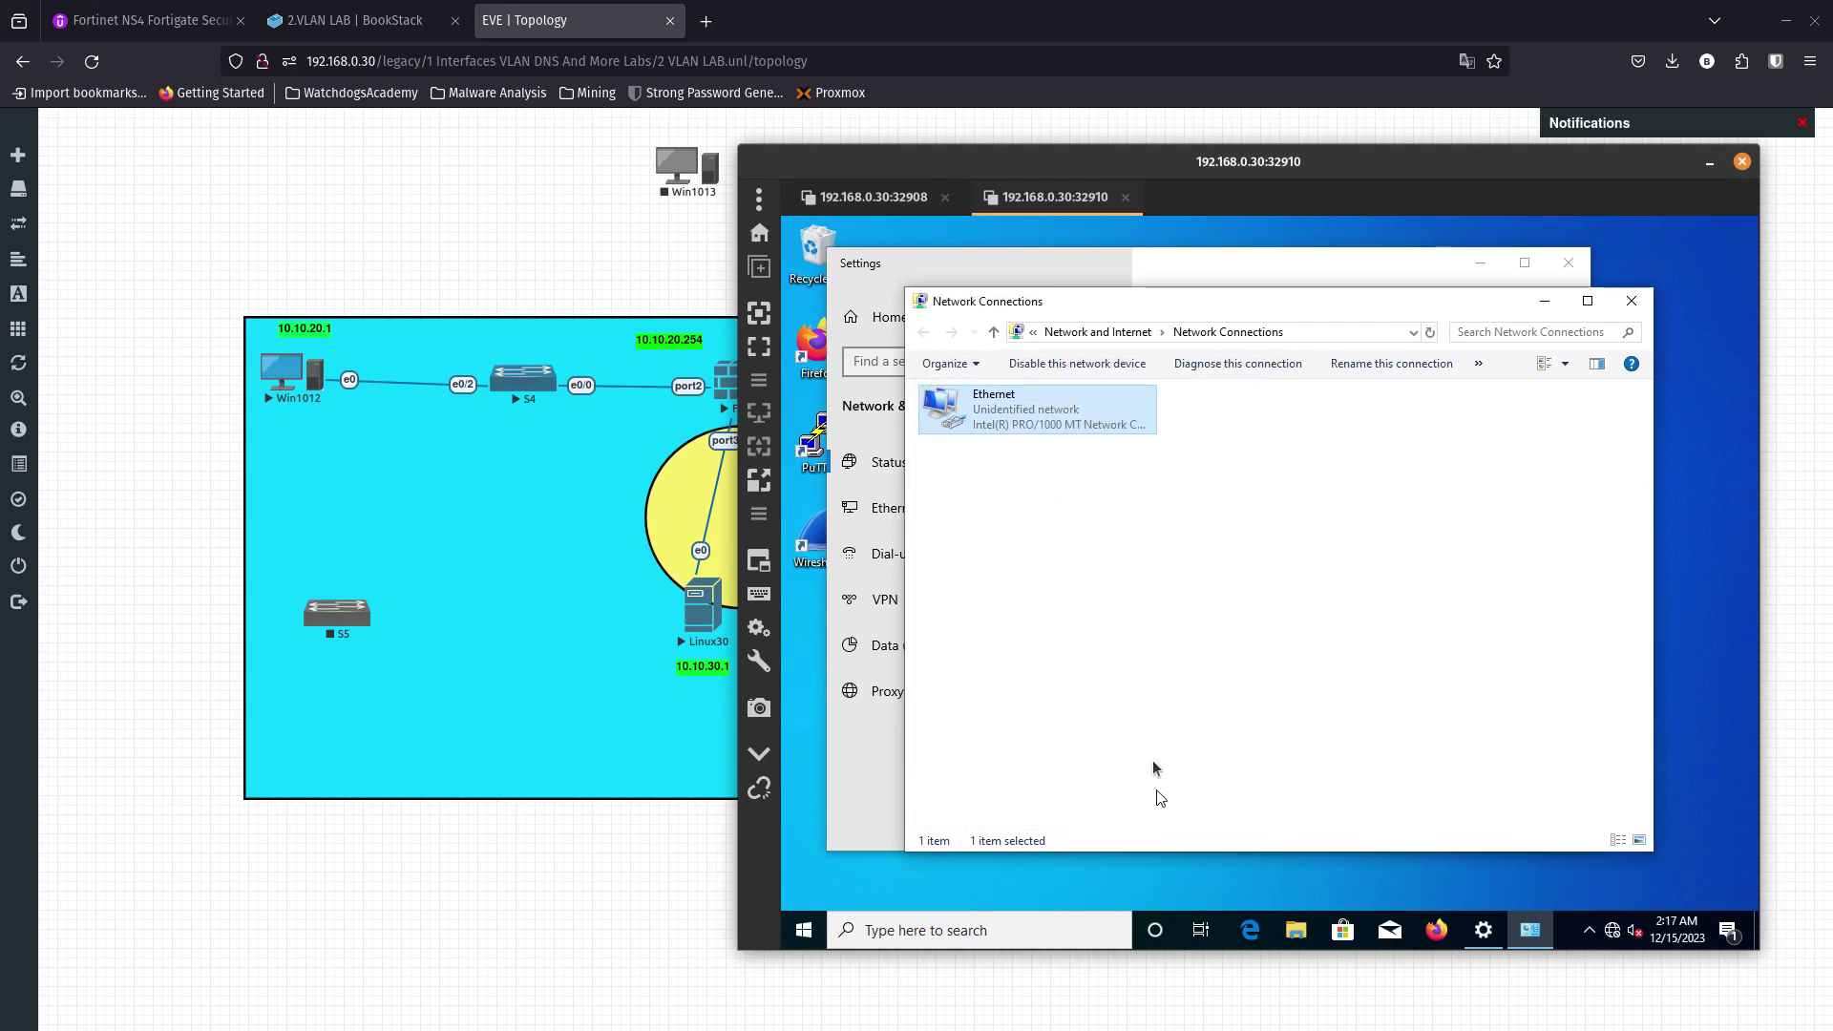
left_click(1632, 303)
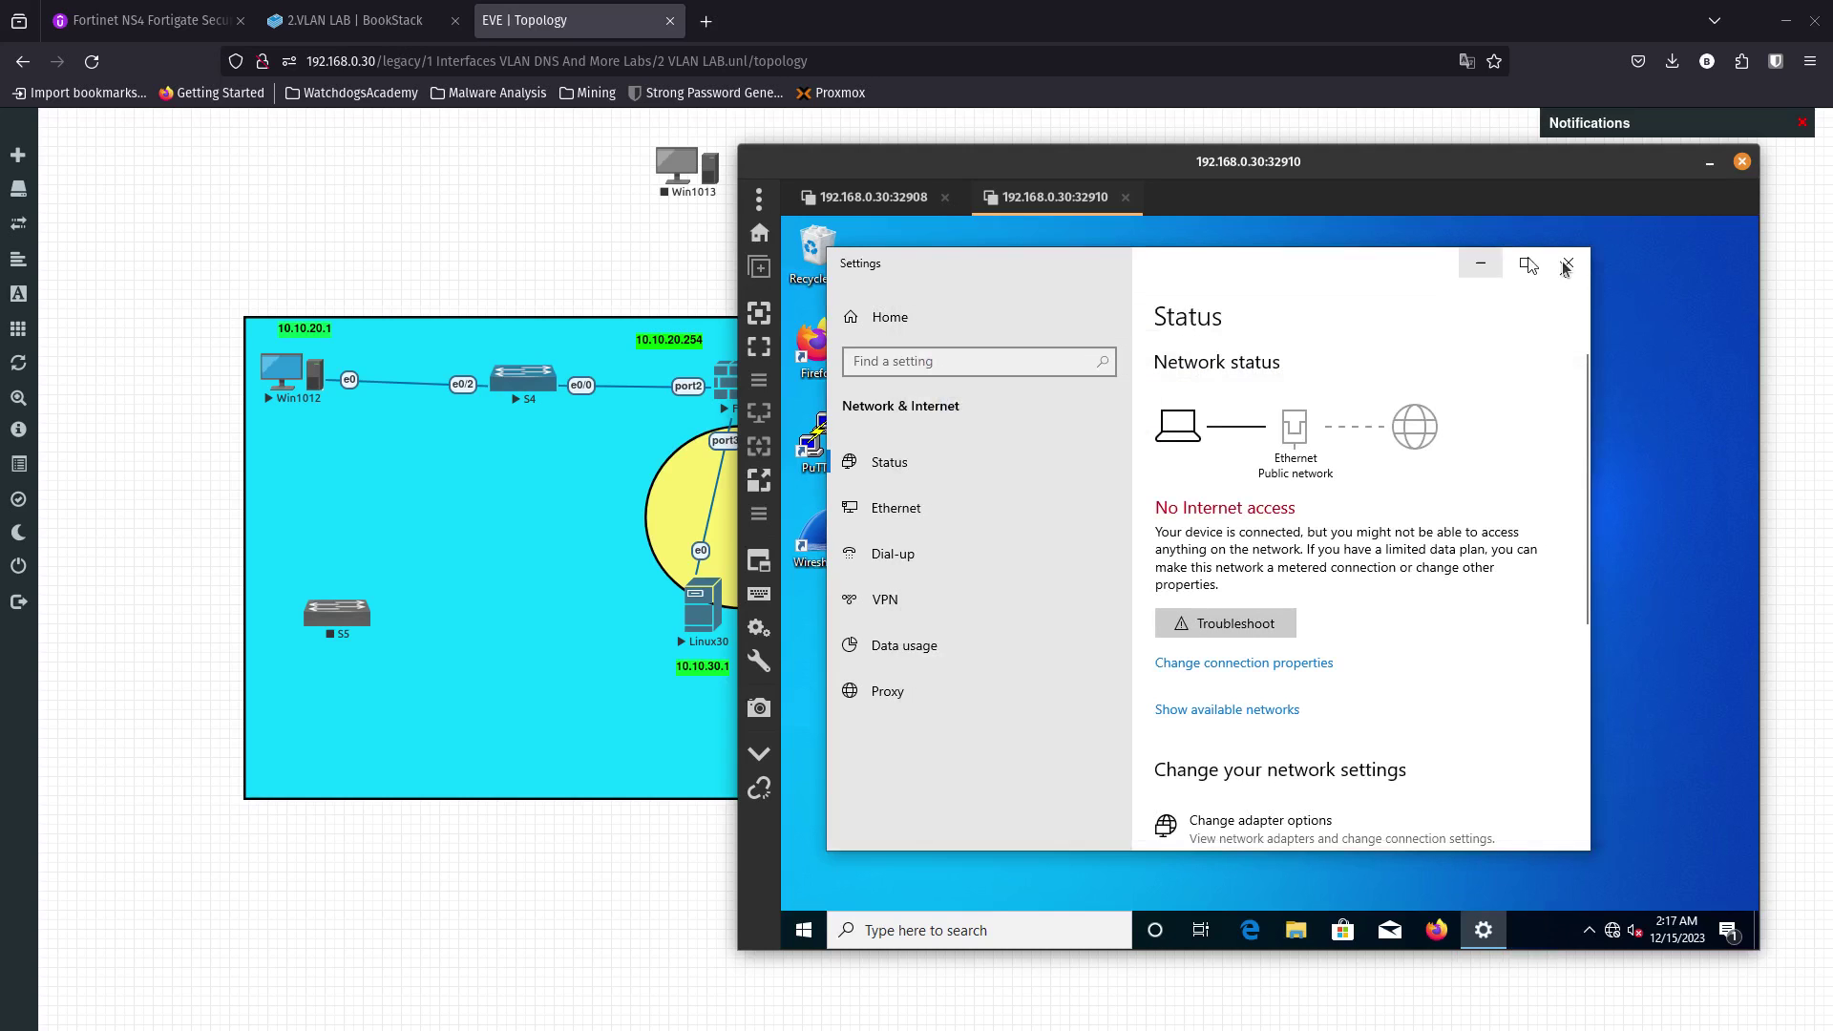
left_click(1568, 263)
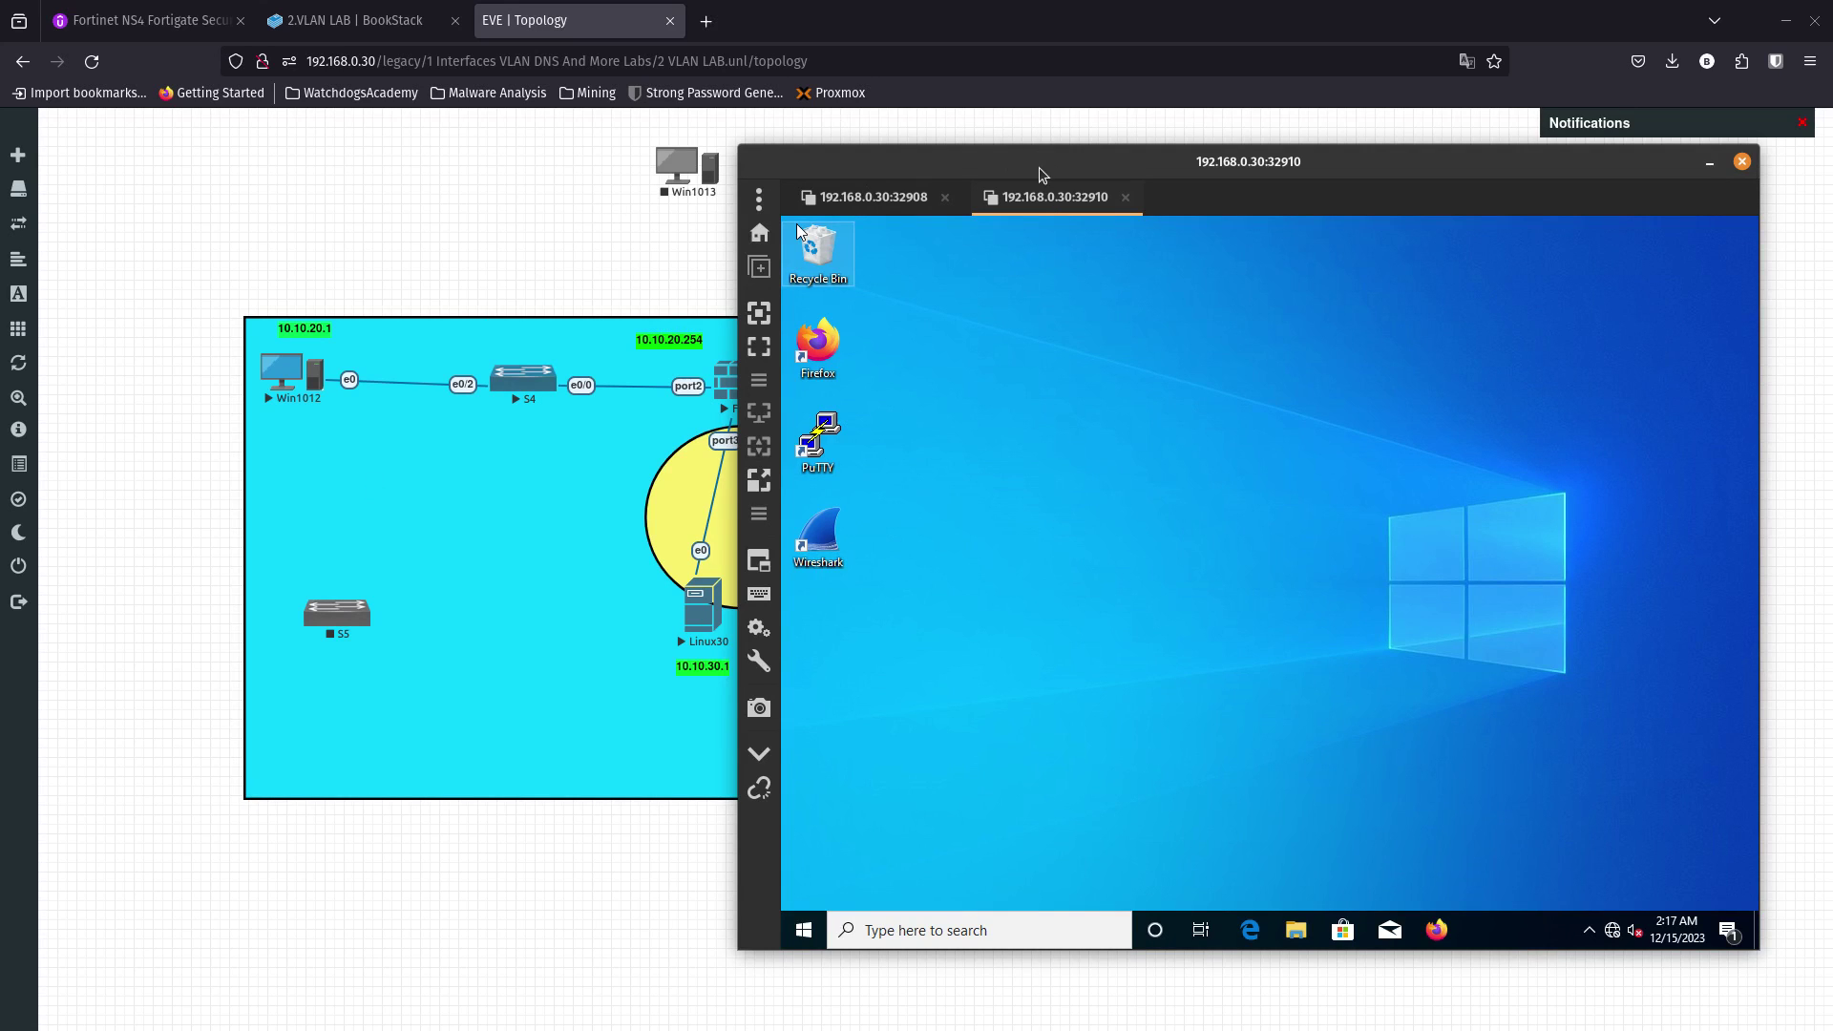
Sign in to the FWHQ FortiGate web UI as admin with its password.
left_click_drag(1038, 168, 1288, 179)
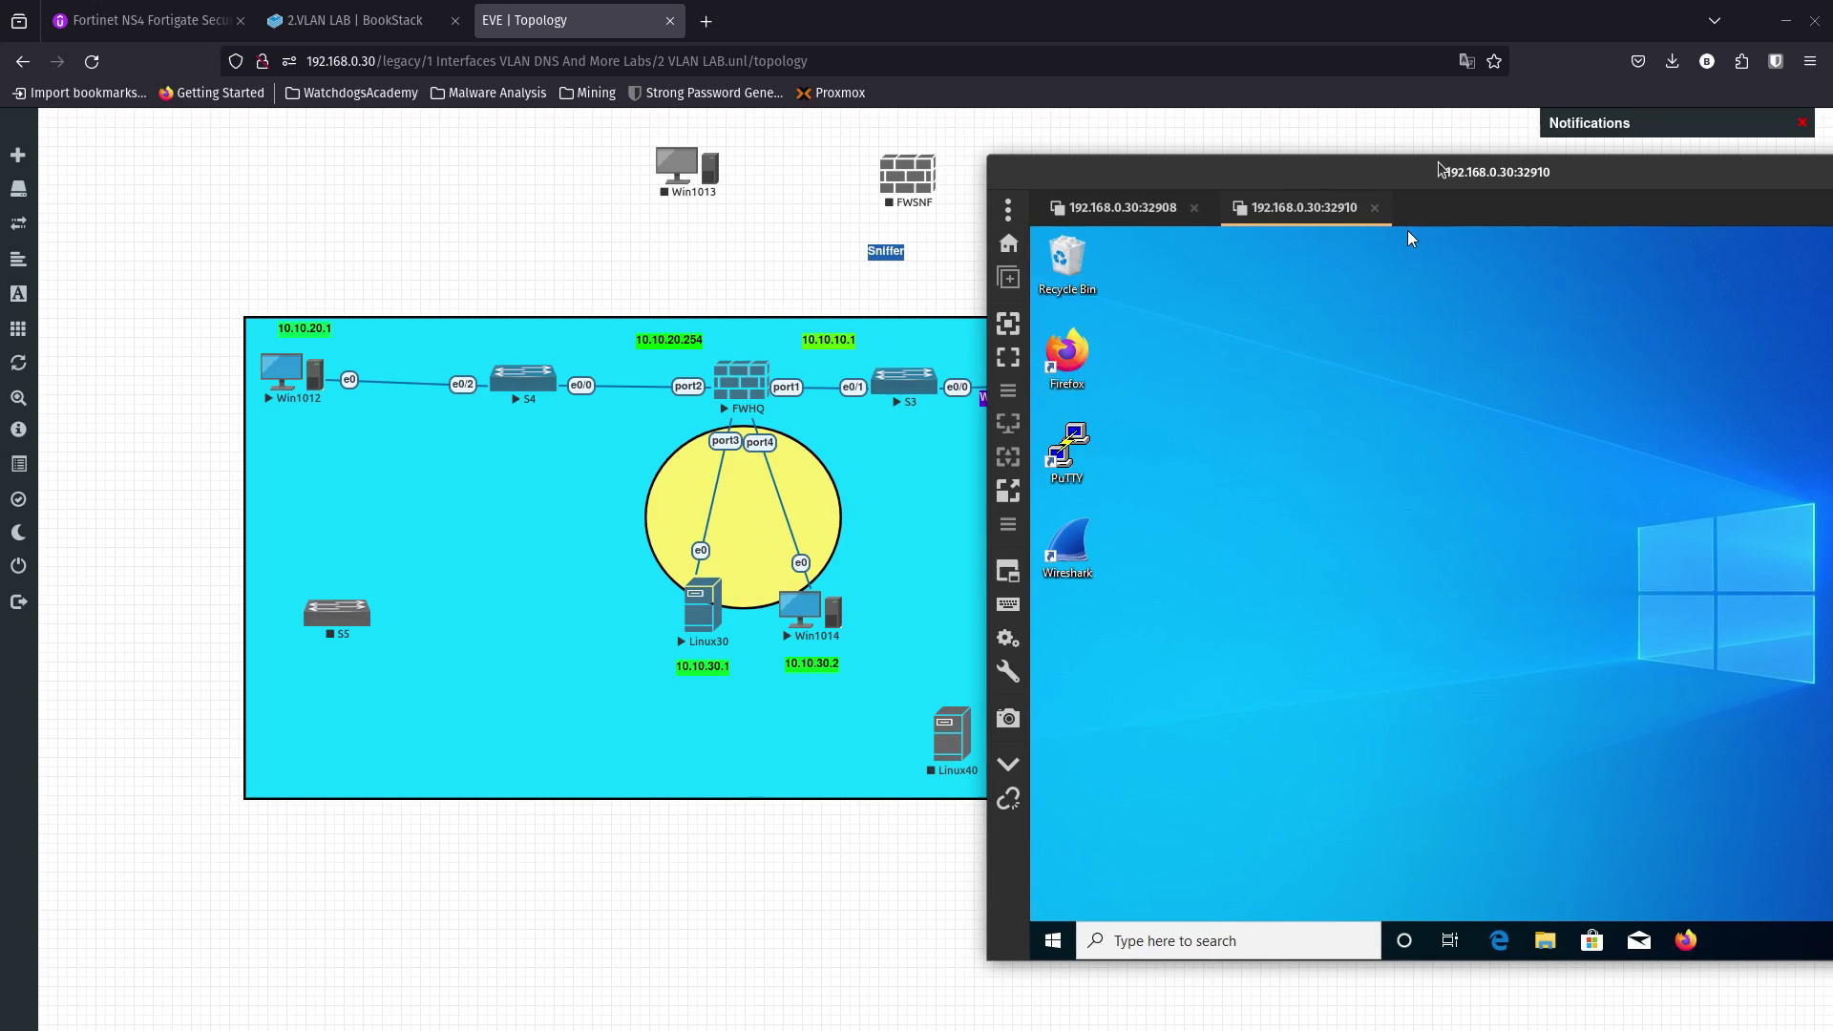
left_click_drag(1441, 165, 1152, 157)
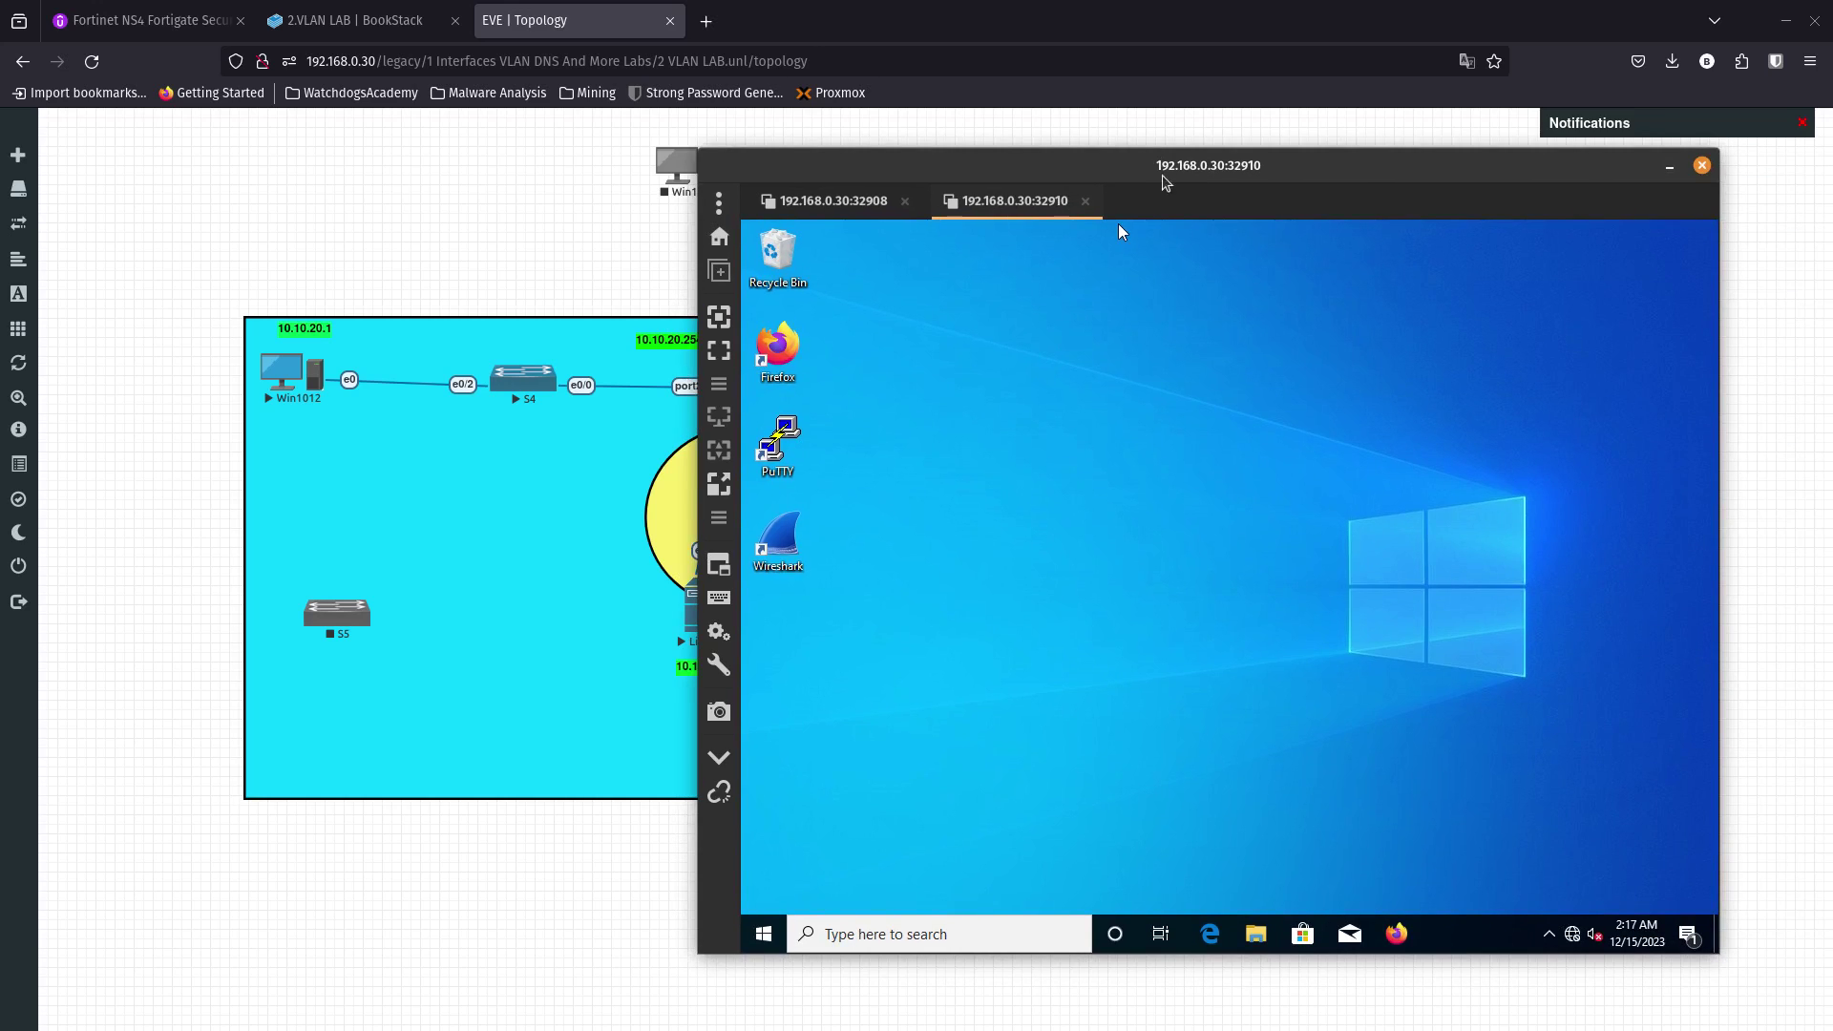
left_click(847, 201)
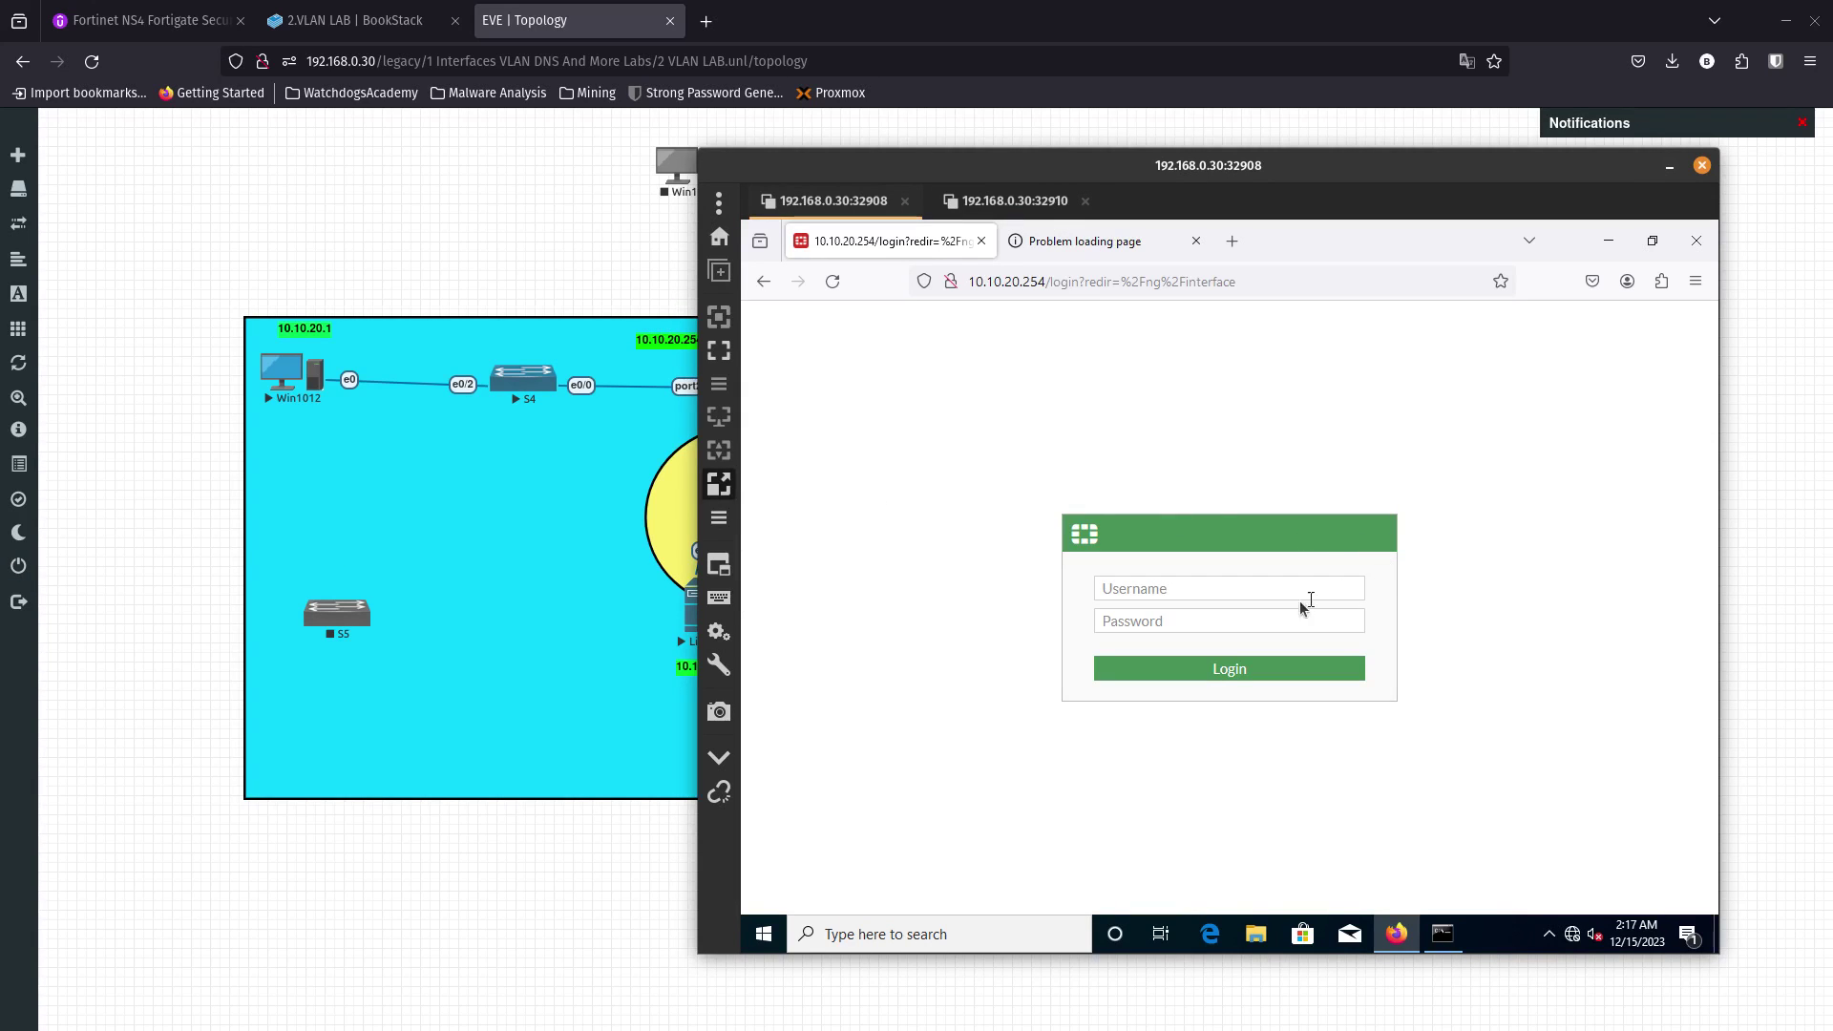
left_click(1219, 585)
type("admin")
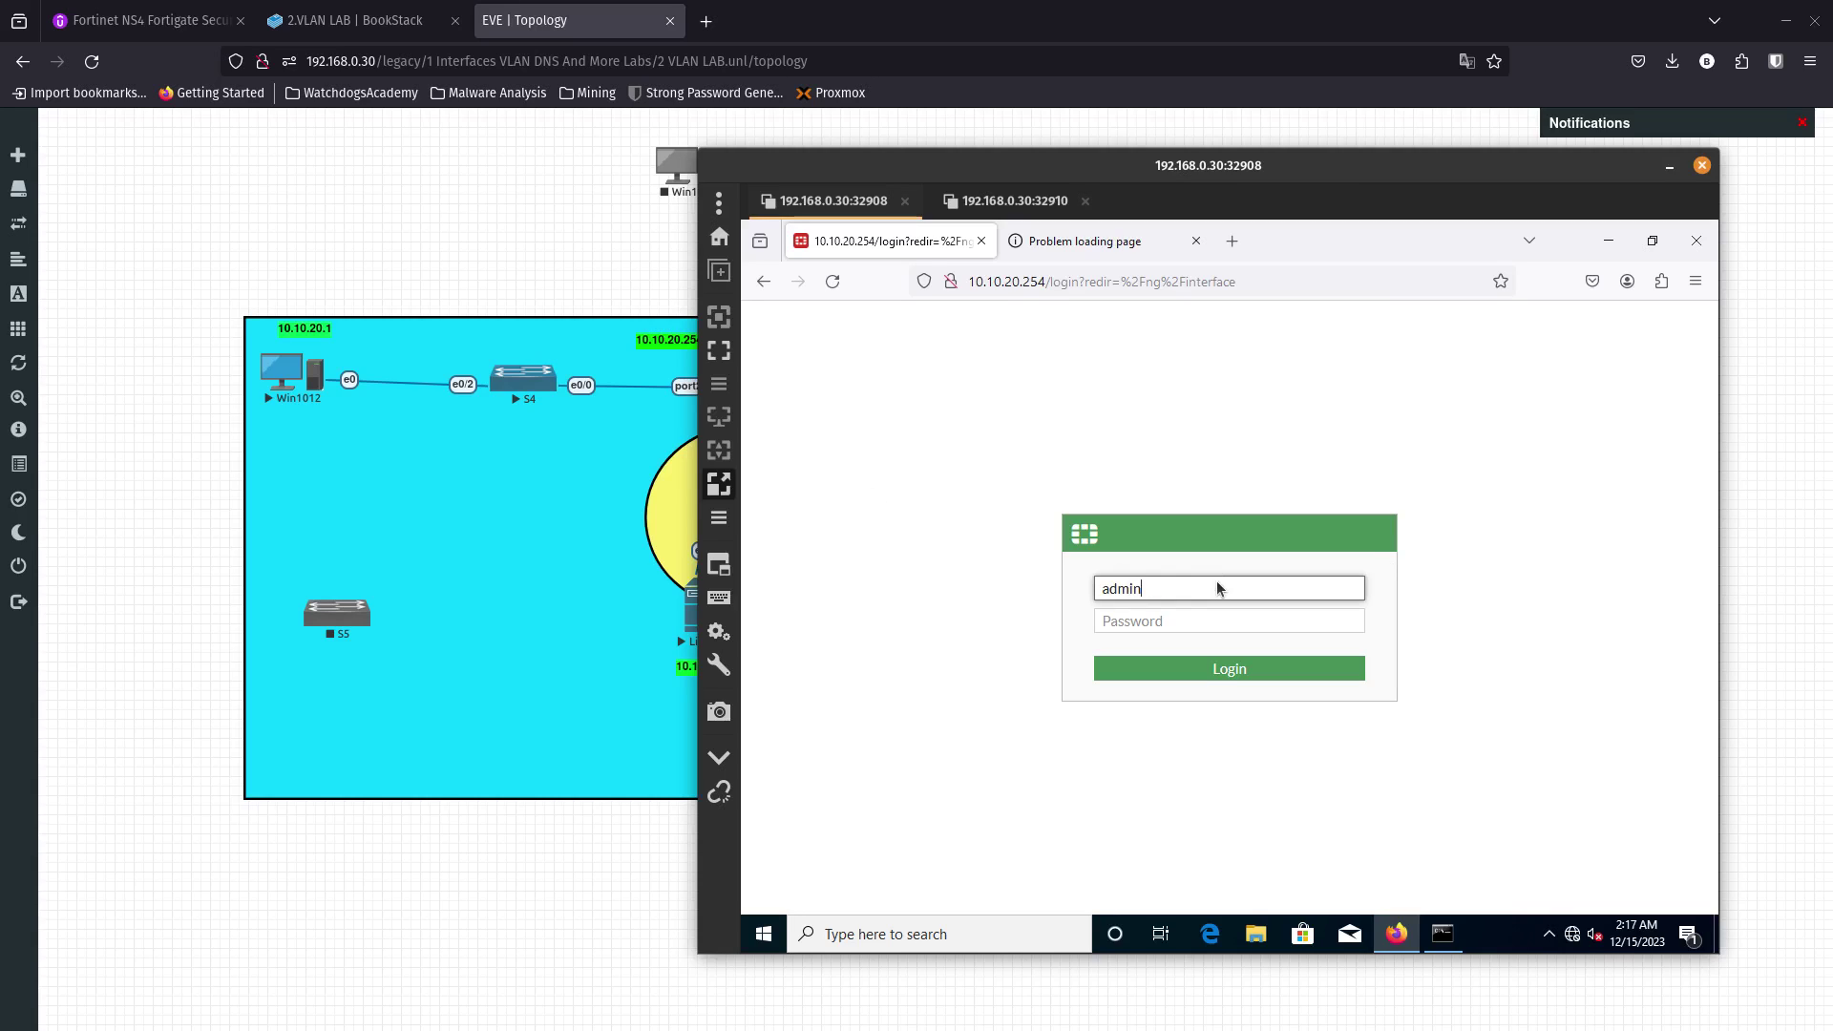
key("Tab")
type("admin")
key("Return")
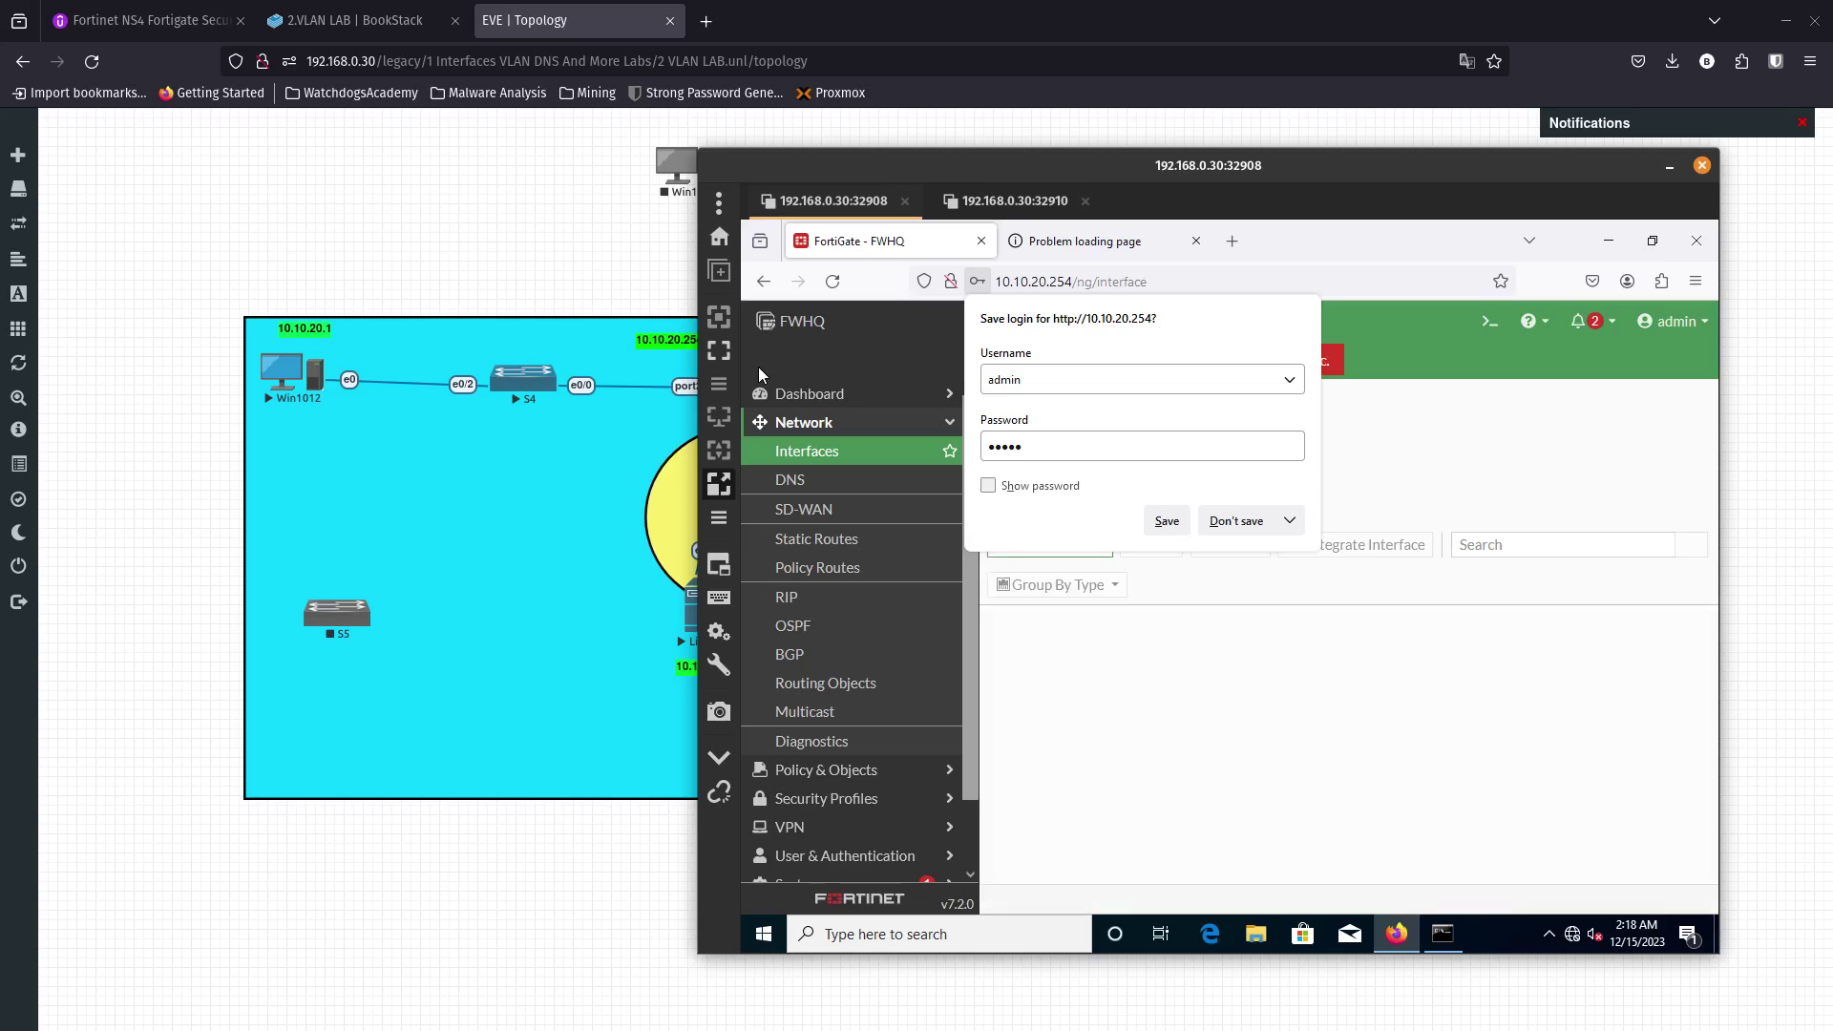
Decline saving the login, review FWHQ's interfaces, select Agregation-1-To-LAN, and expand Policy & Objects.
left_click(1238, 522)
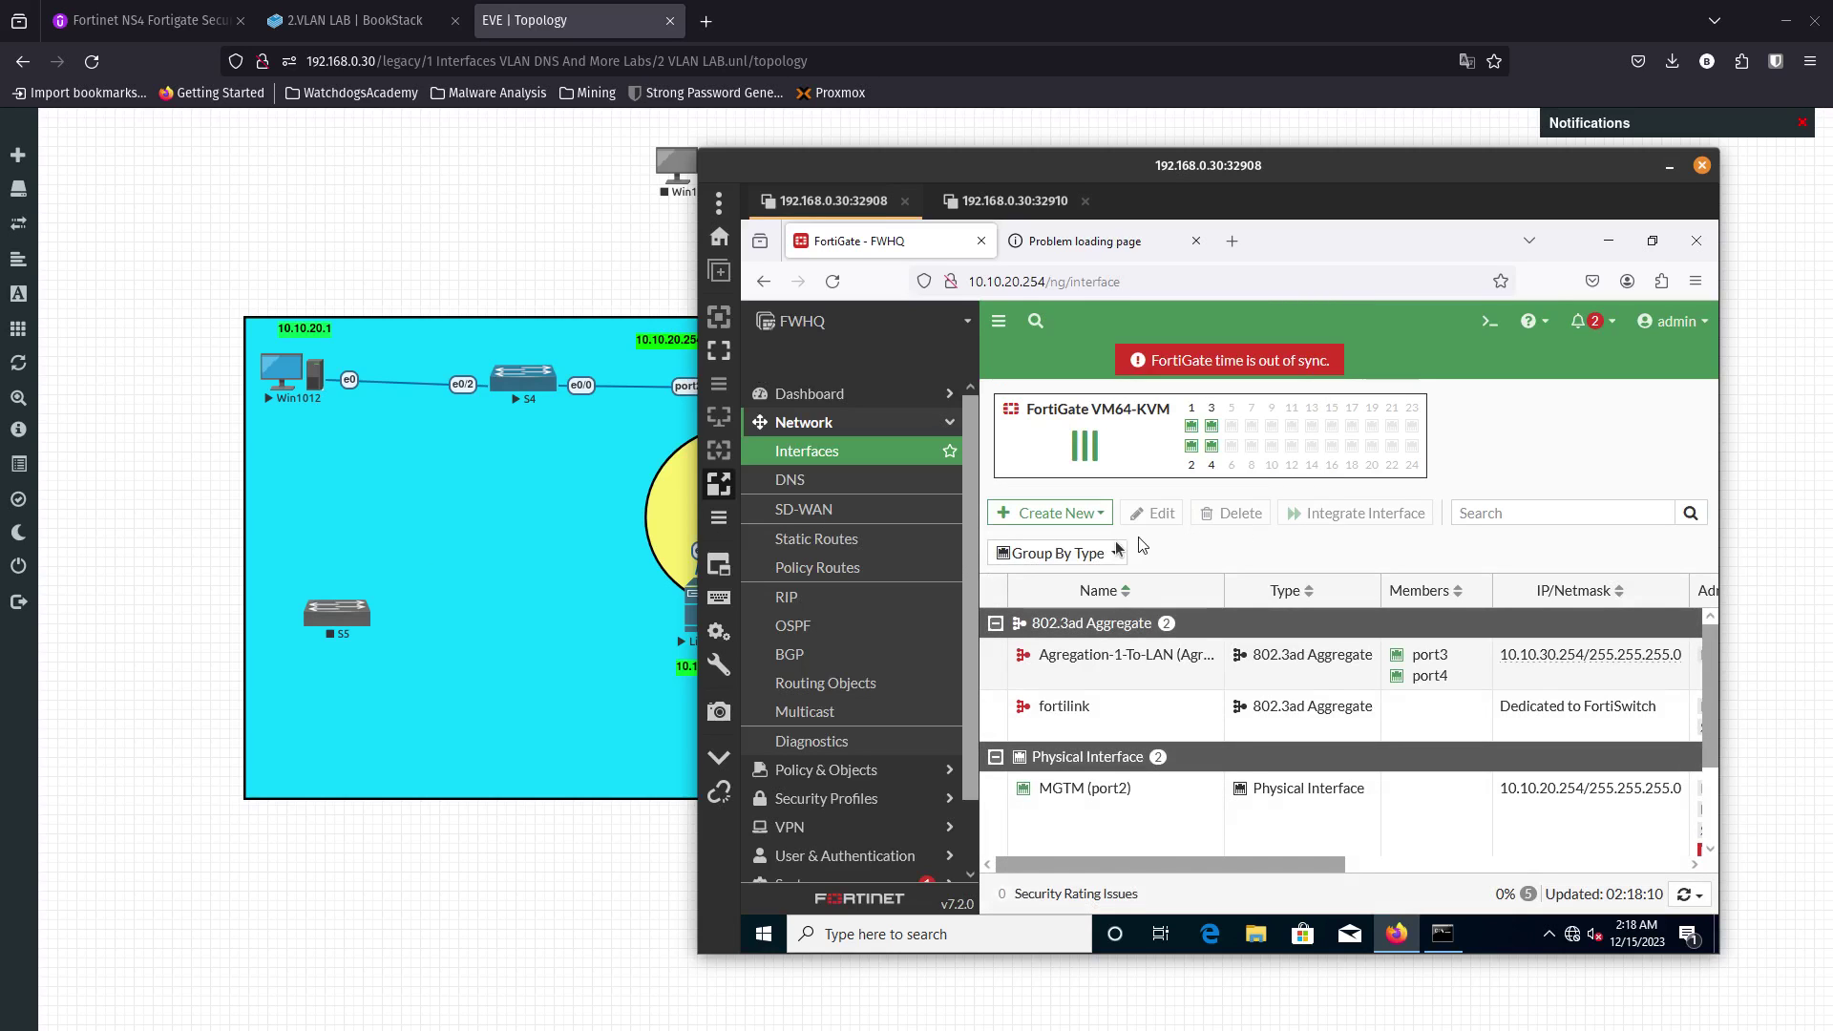
left_click(1057, 516)
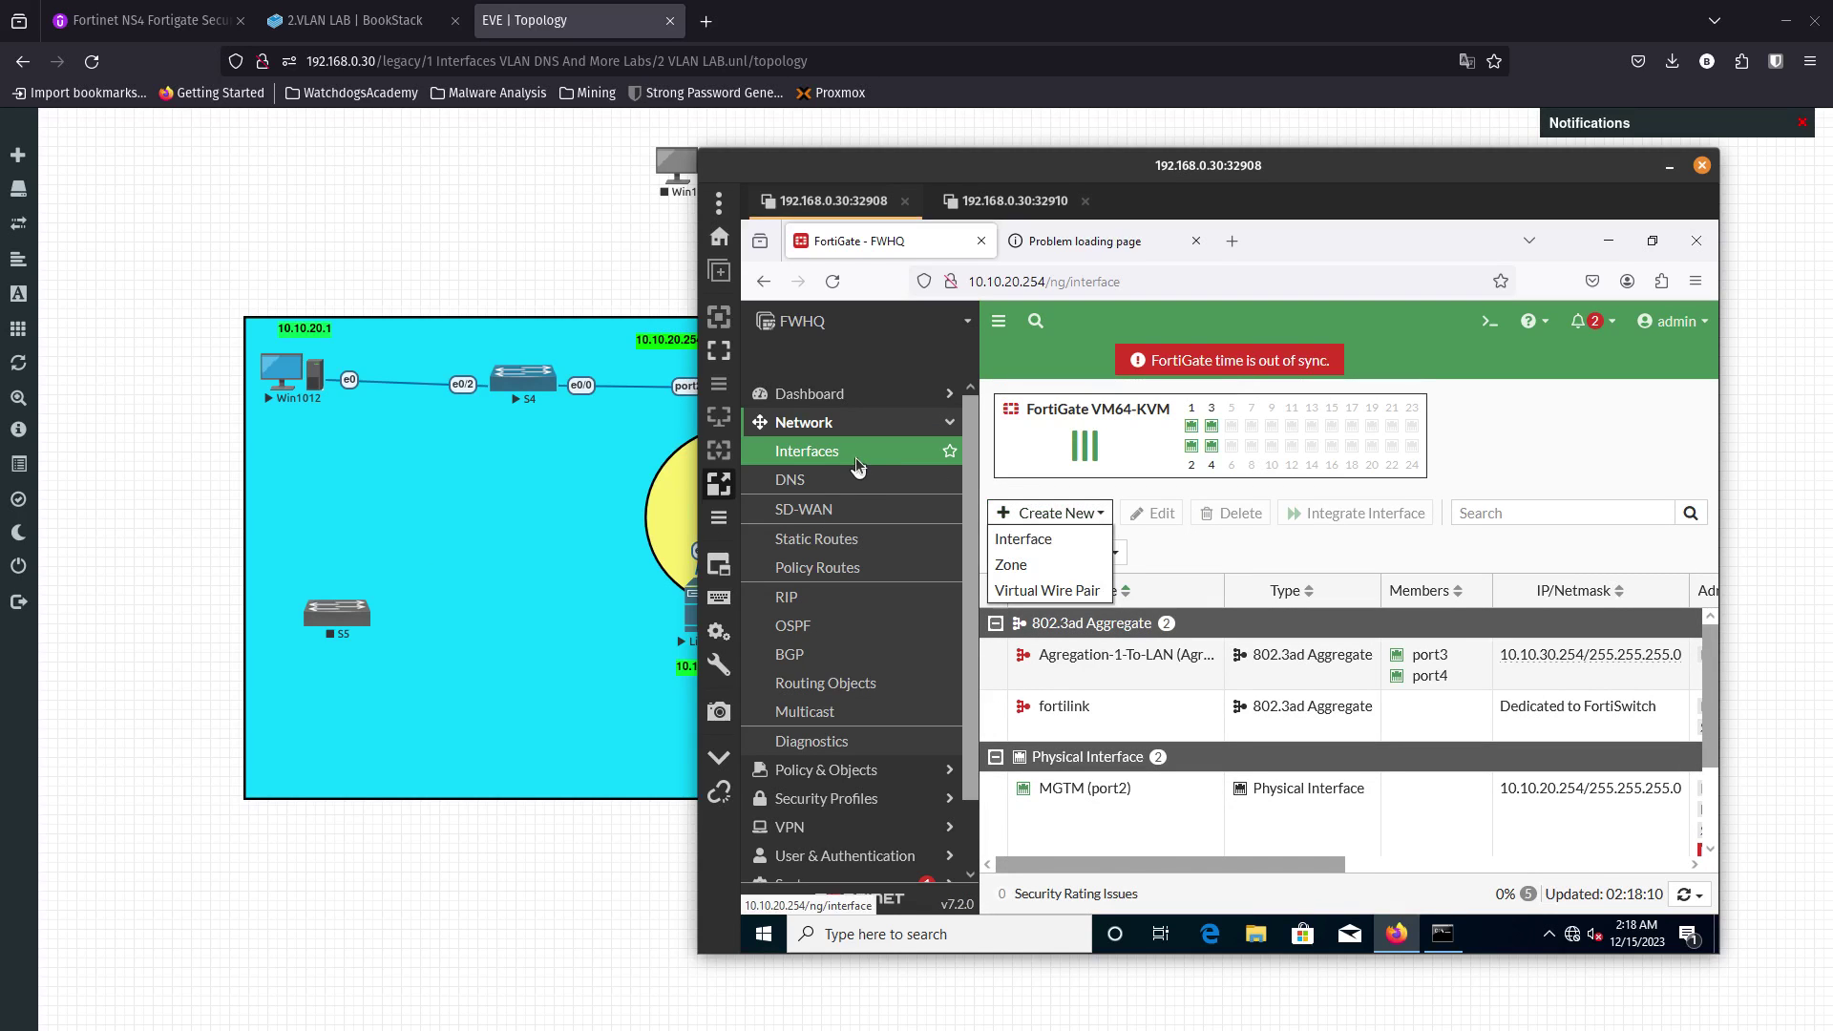
left_click(855, 456)
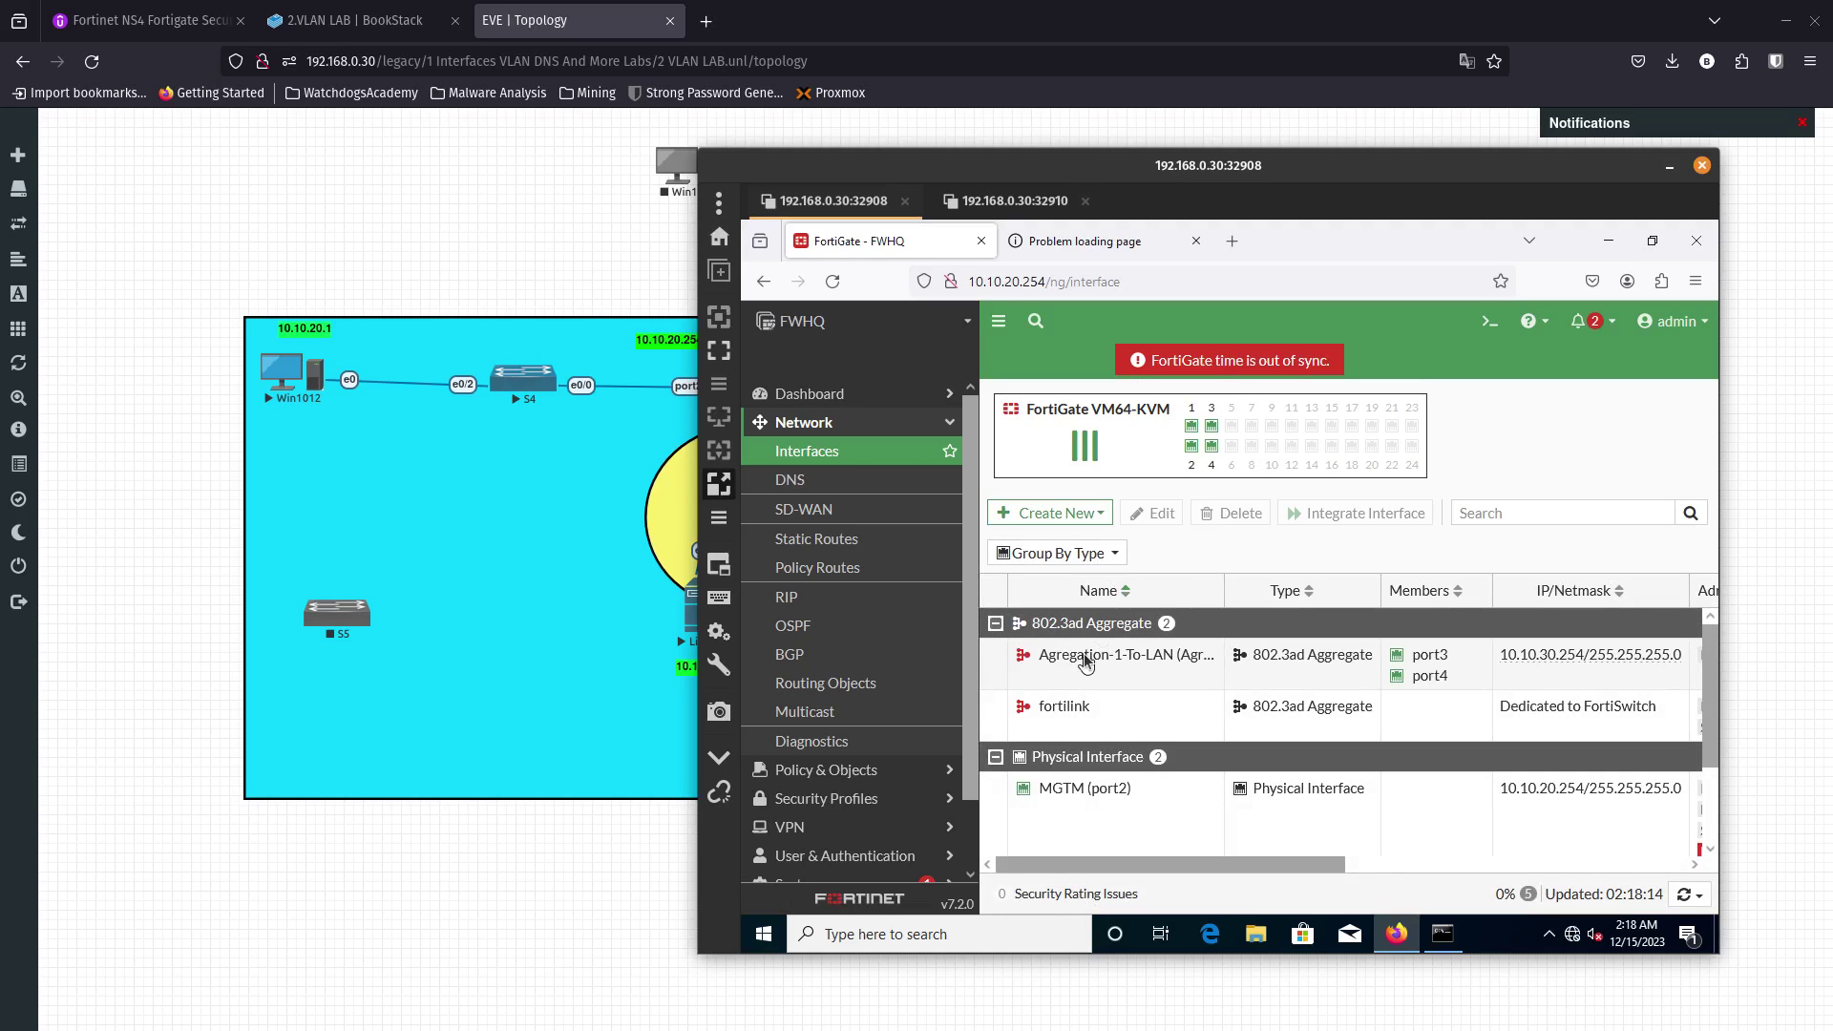
scroll(1209, 754, "down", 2)
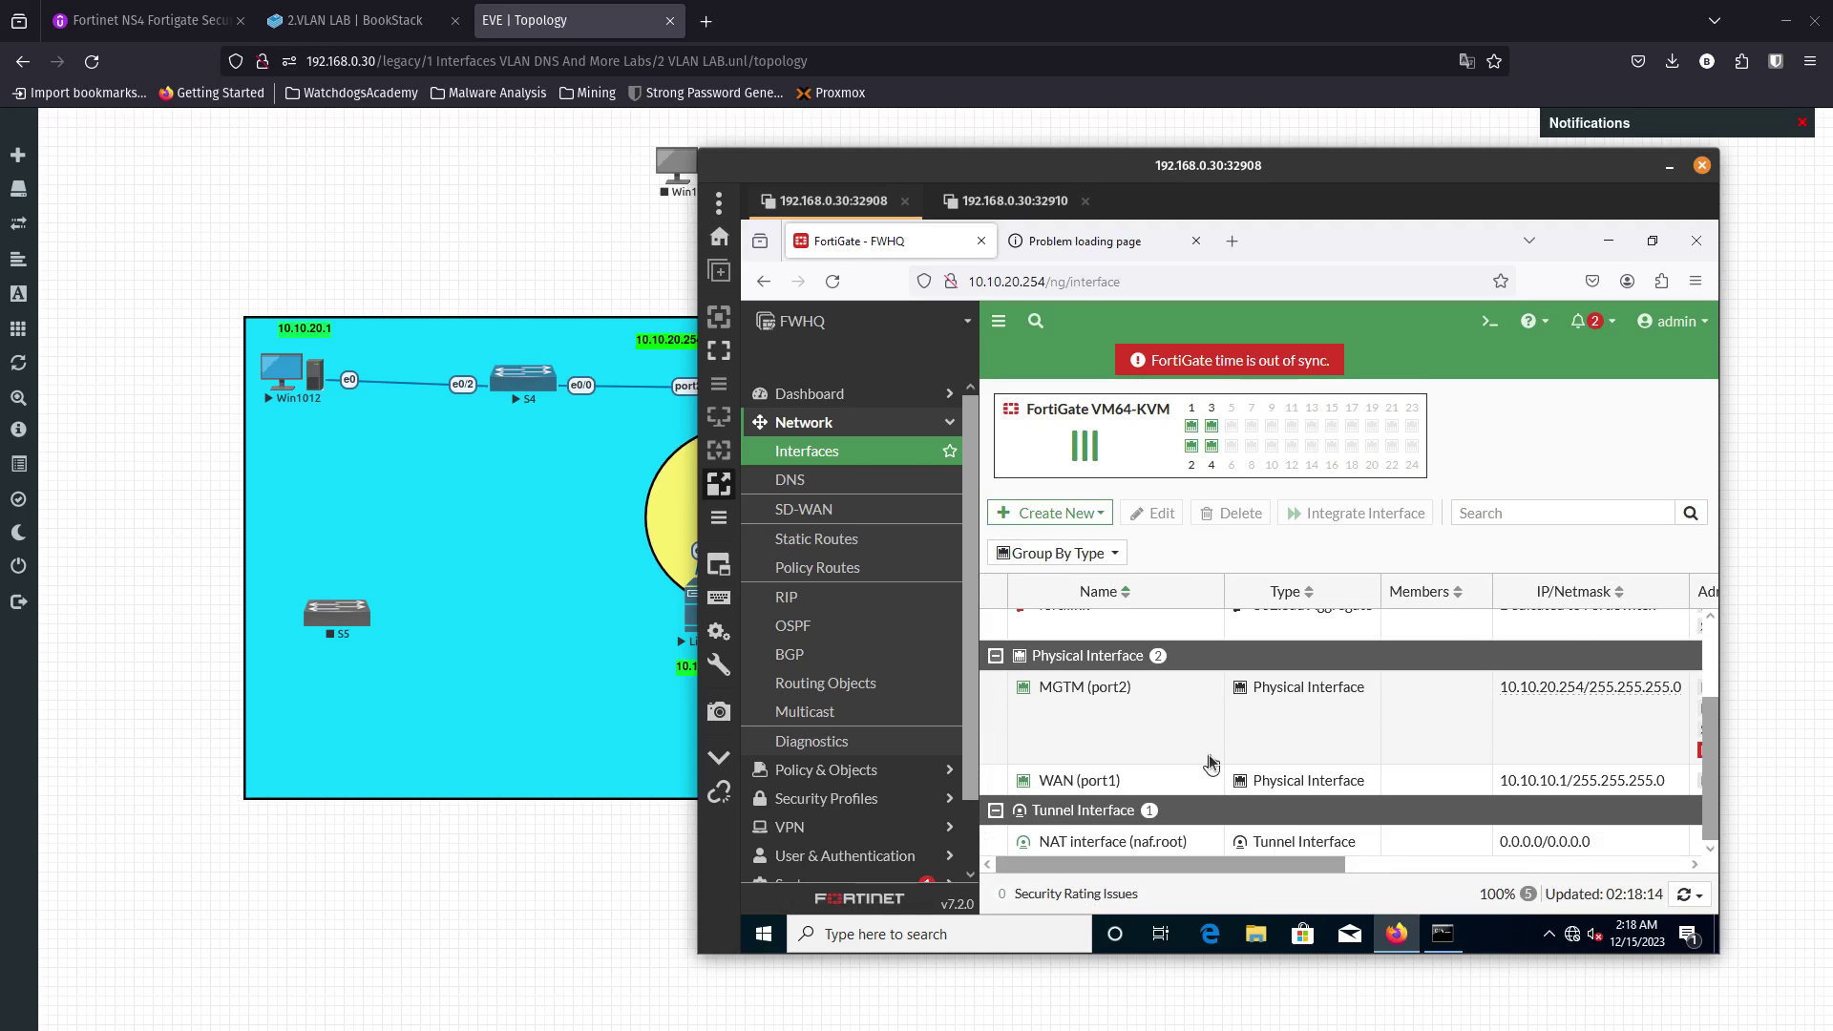
scroll(1207, 753, "up", 2)
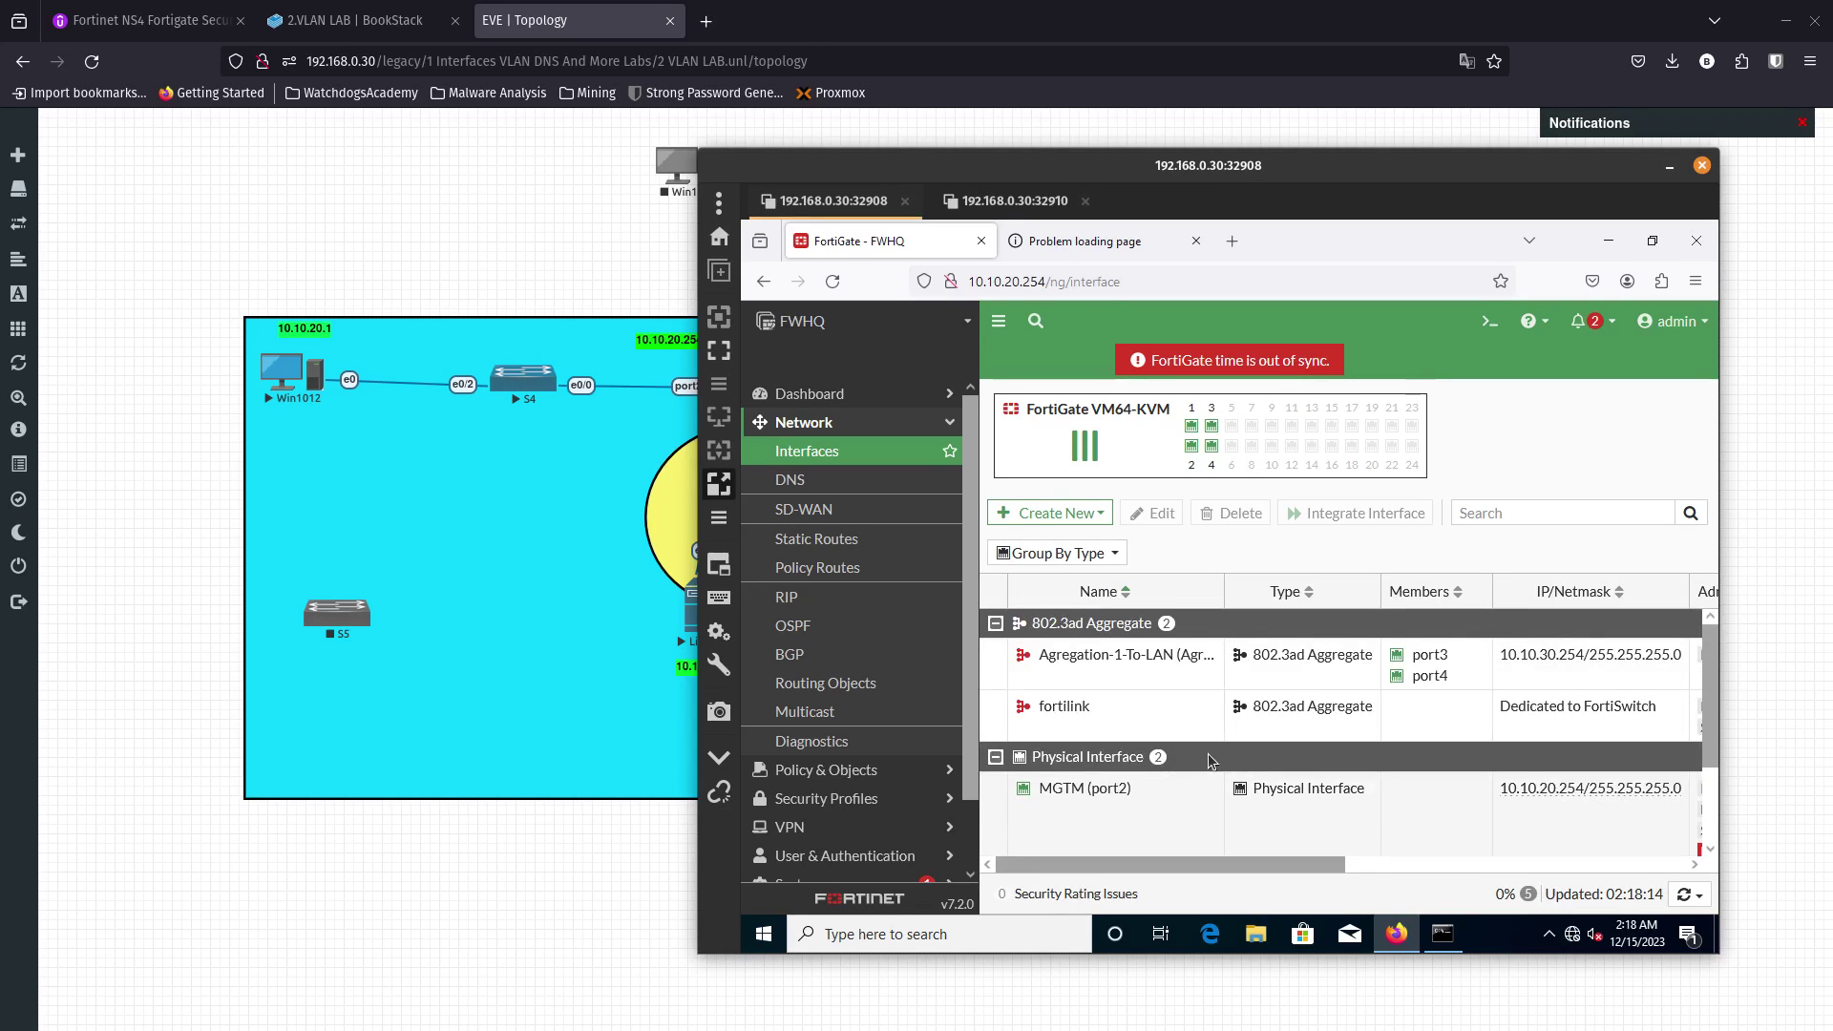
left_click(1063, 666)
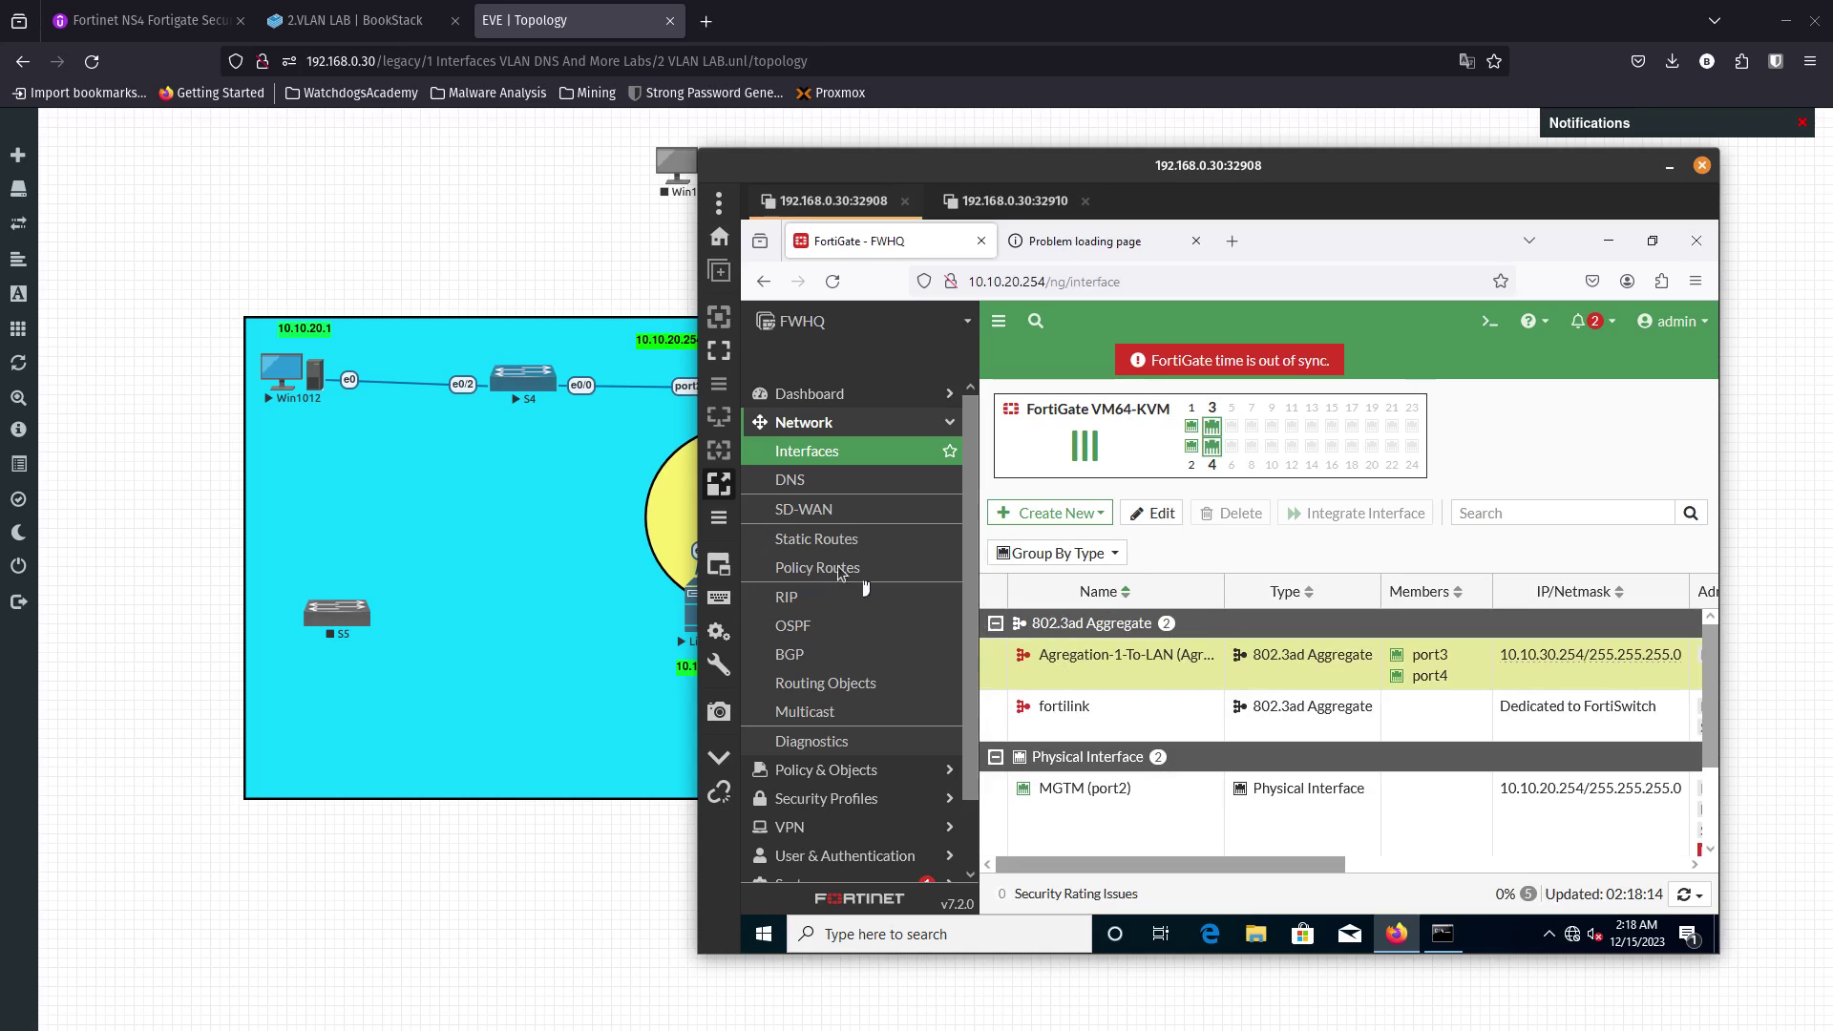
left_click(876, 763)
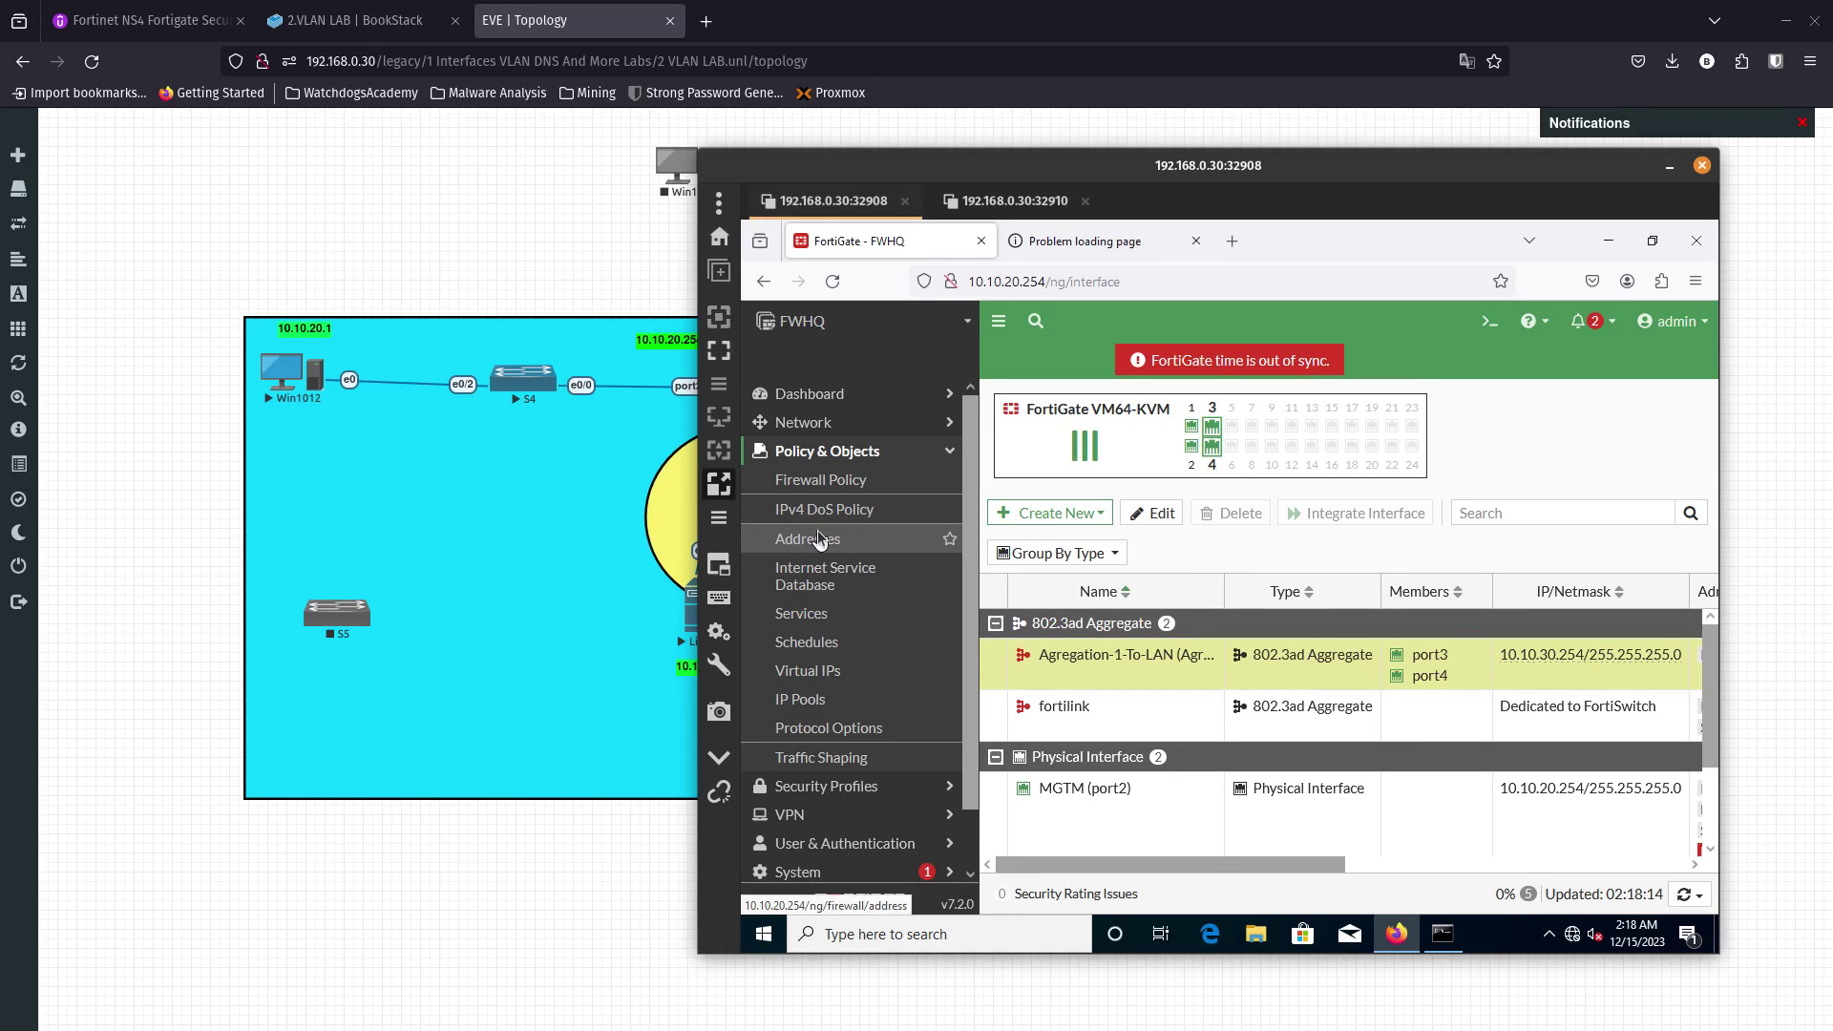
Delete the Agregation-1 firewall address.
left_click(817, 538)
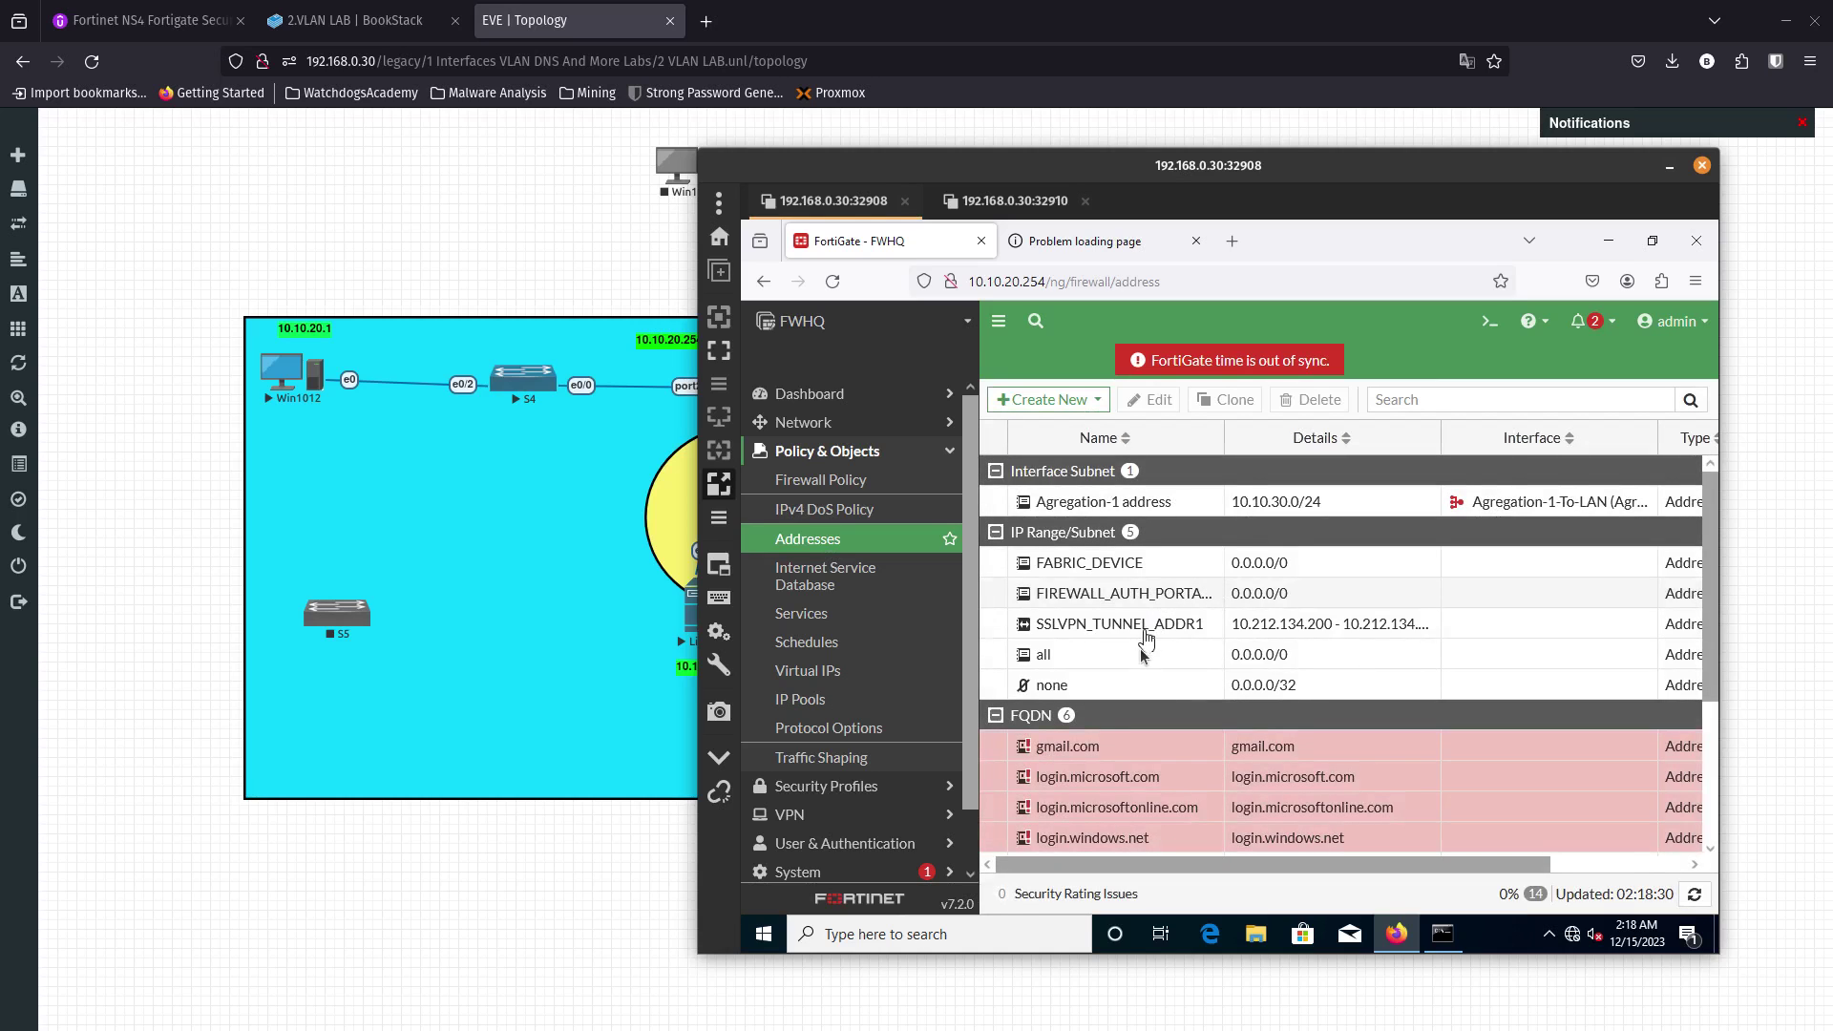
left_click(1178, 500)
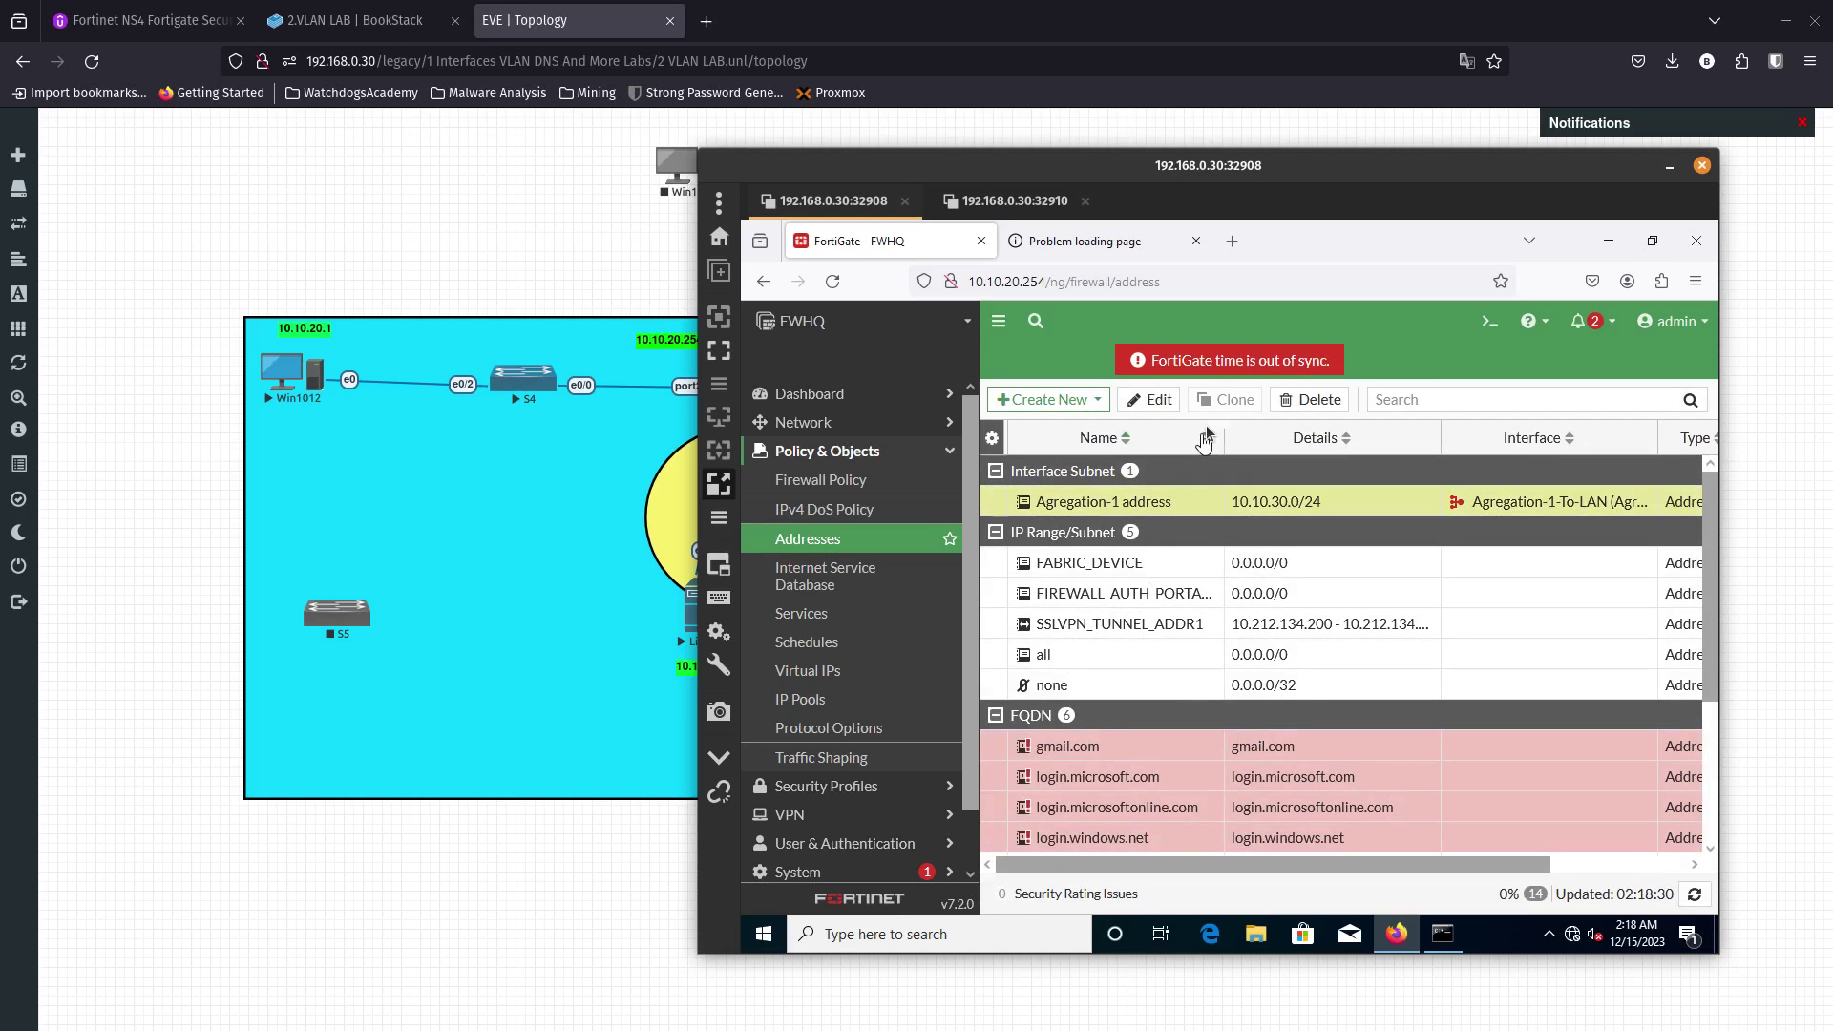
left_click(1304, 401)
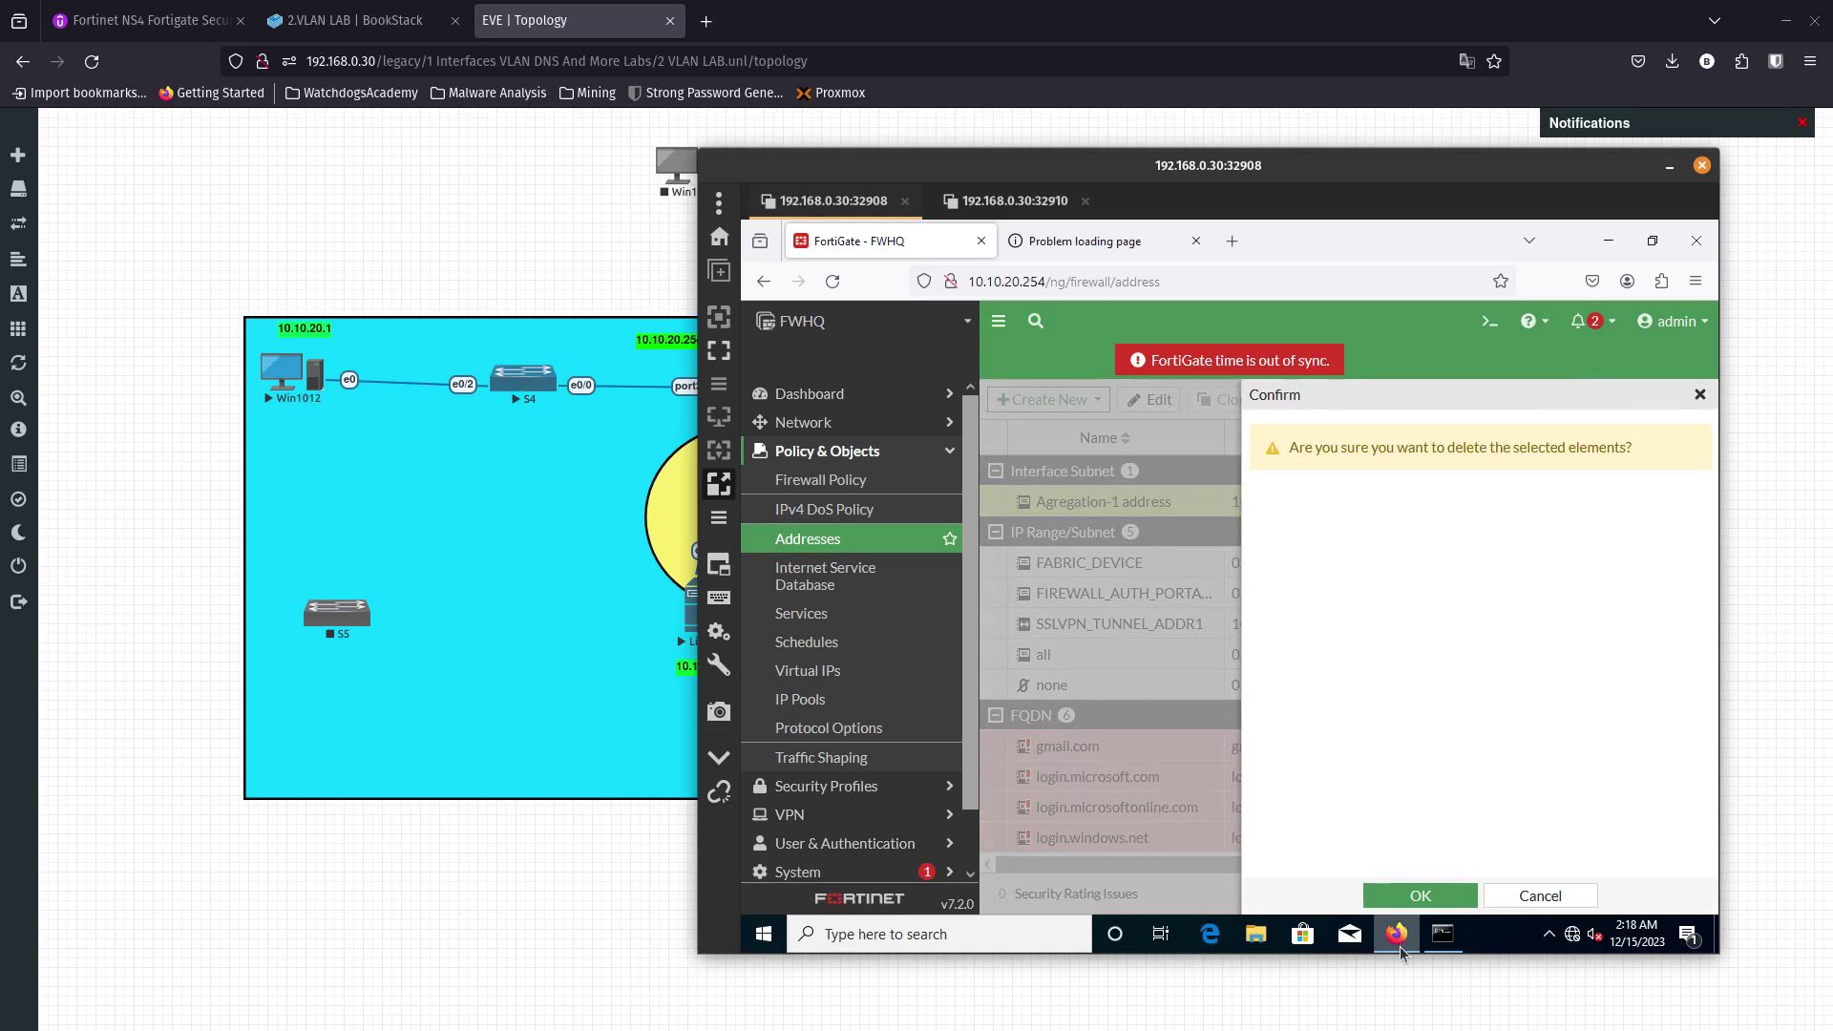
left_click(1422, 896)
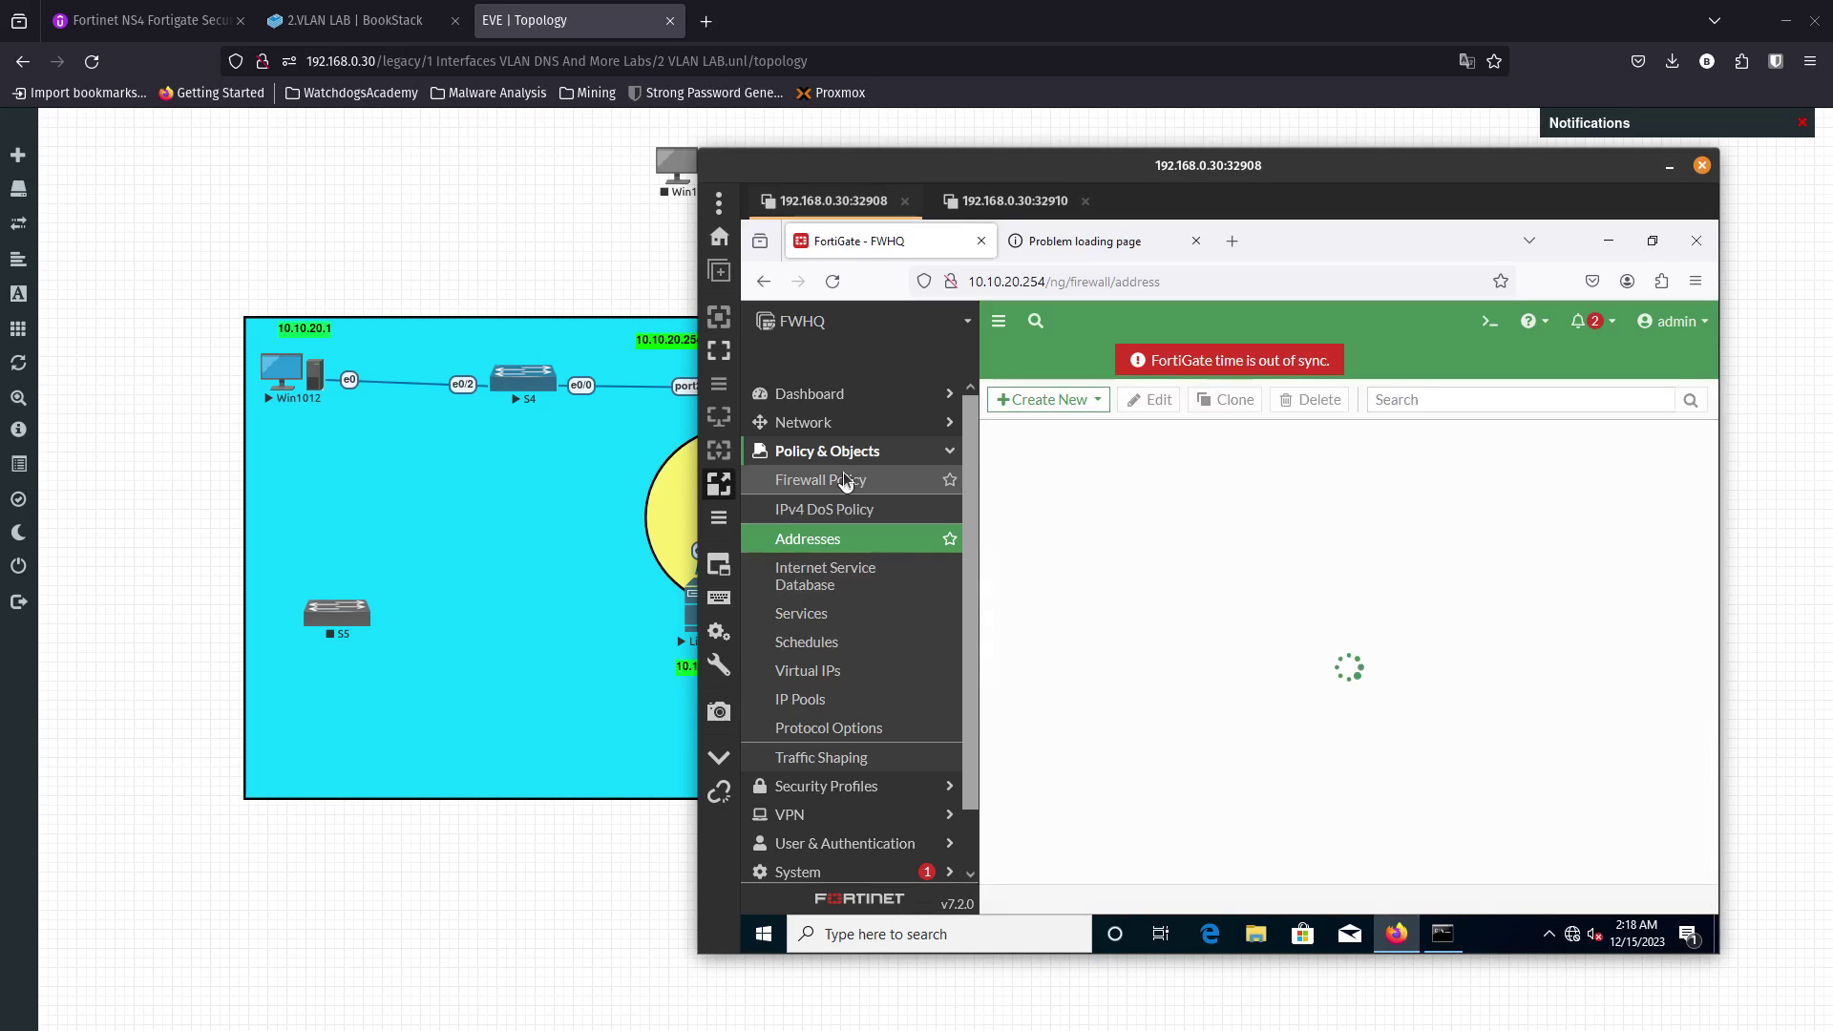
Delete the aggregation-to-internet firewall policy in the Agregation-1-To-LAN group.
left_click(844, 477)
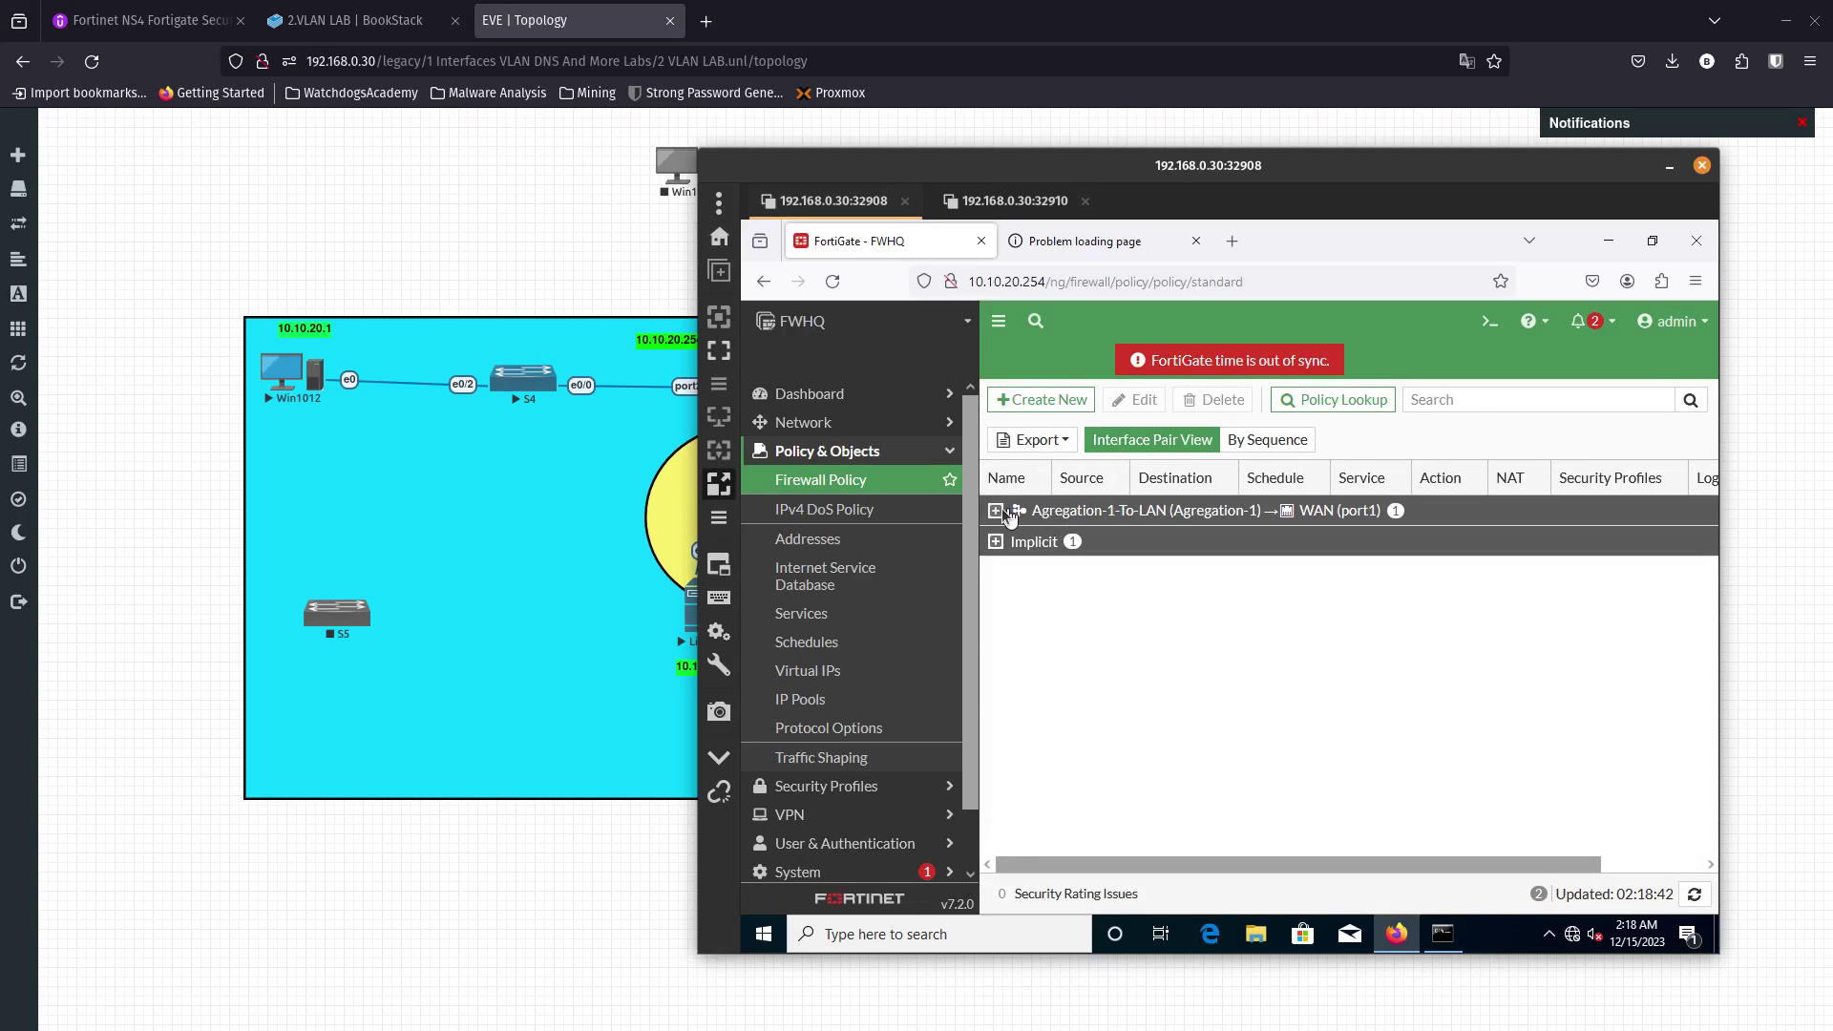
left_click(996, 510)
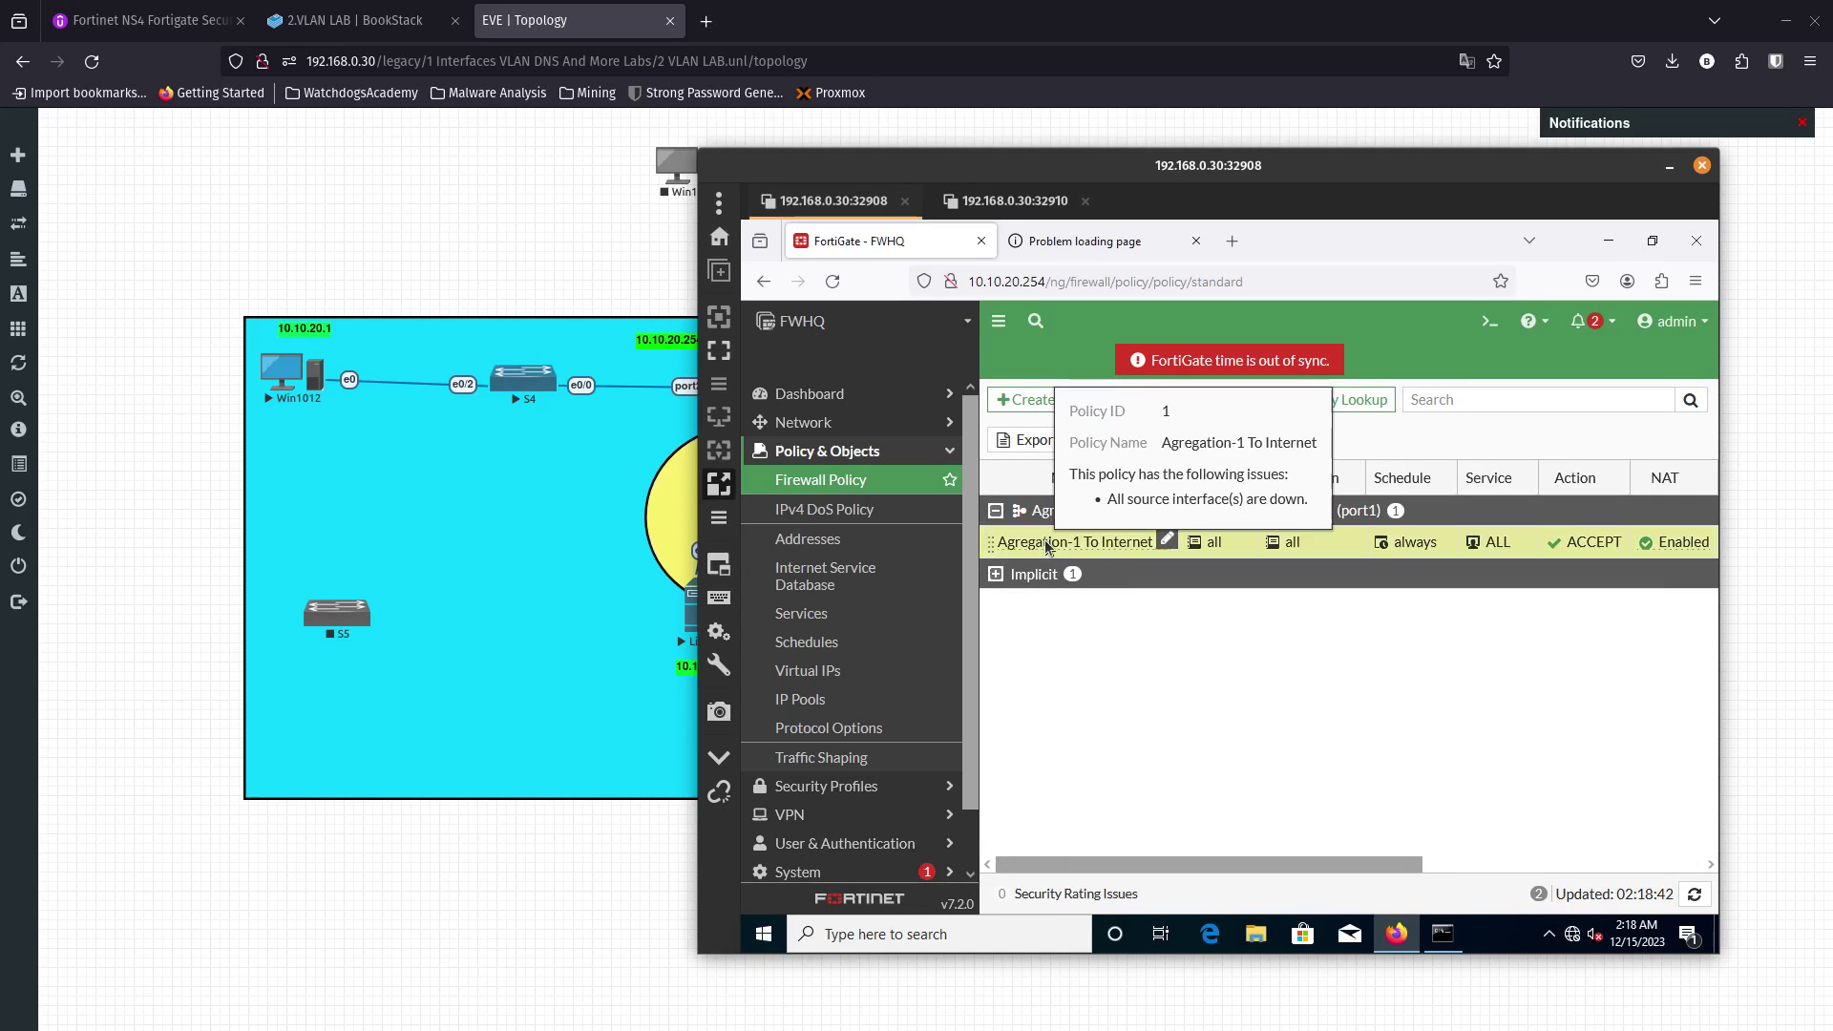
left_click(1215, 401)
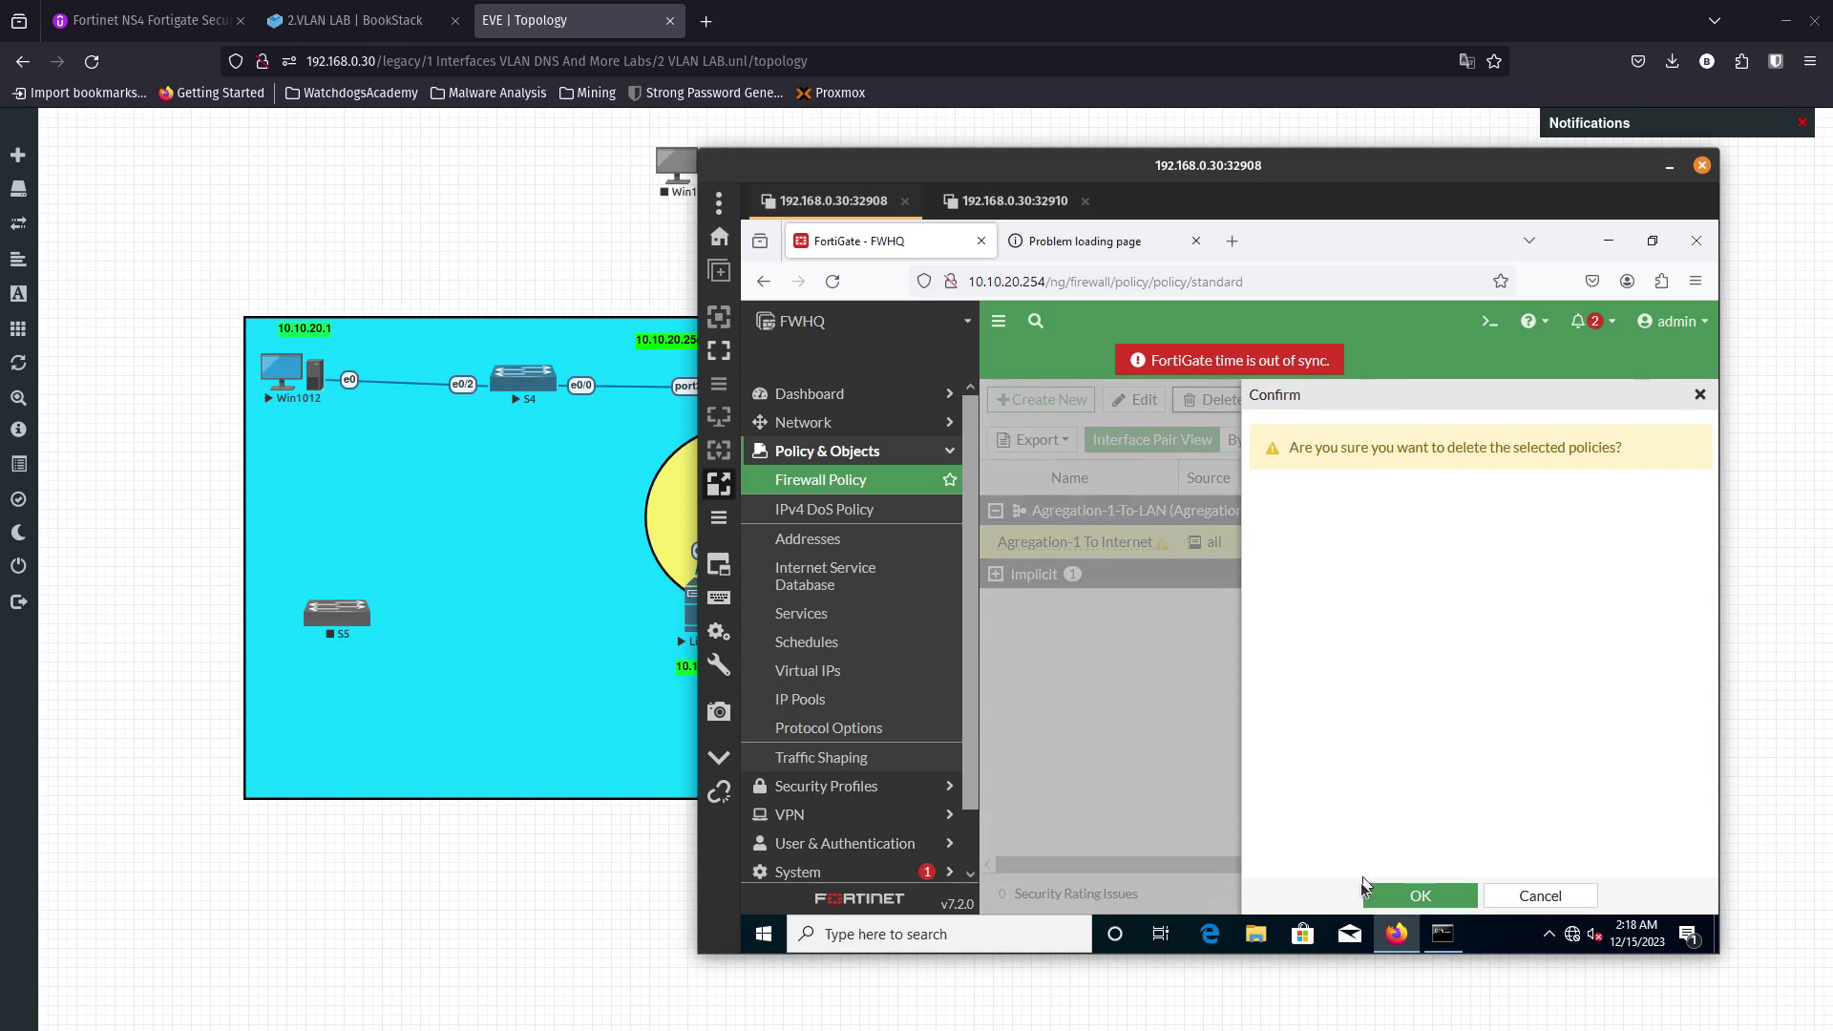
left_click(1414, 897)
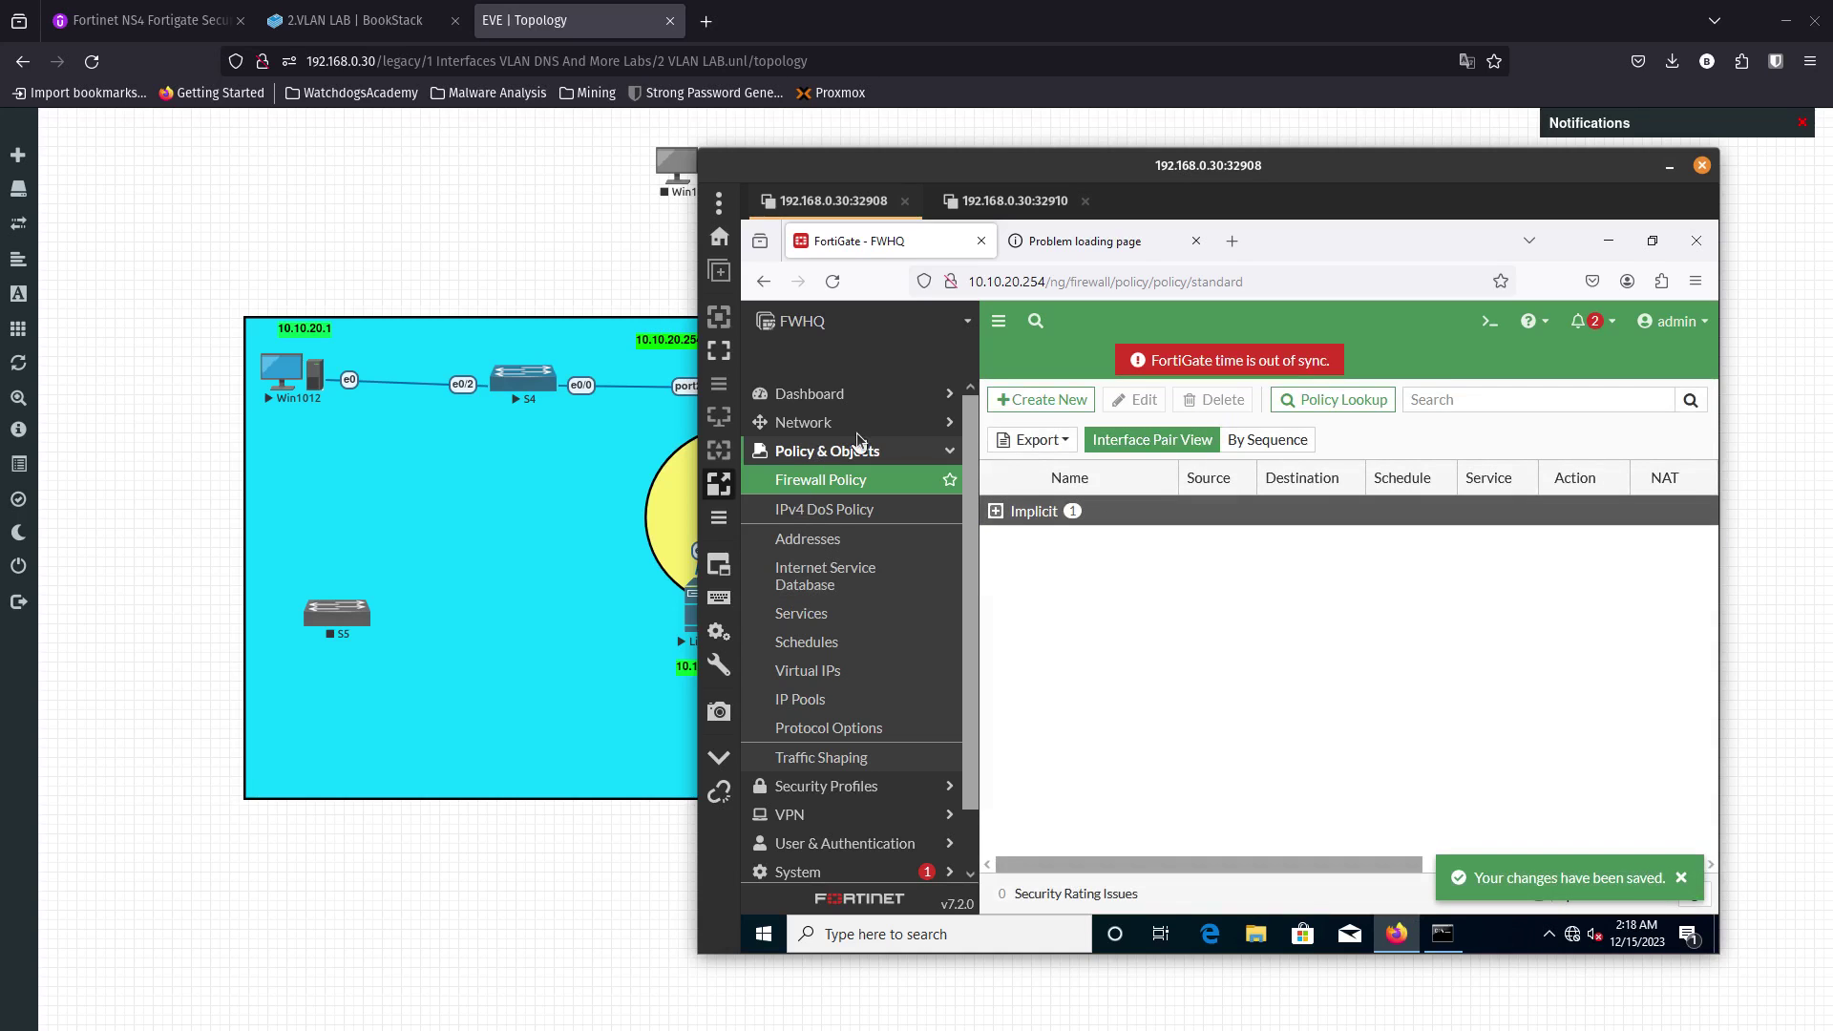
Delete the Agregation-1-To-LAN aggregate interface from the Interfaces list.
left_click(857, 432)
left_click(817, 448)
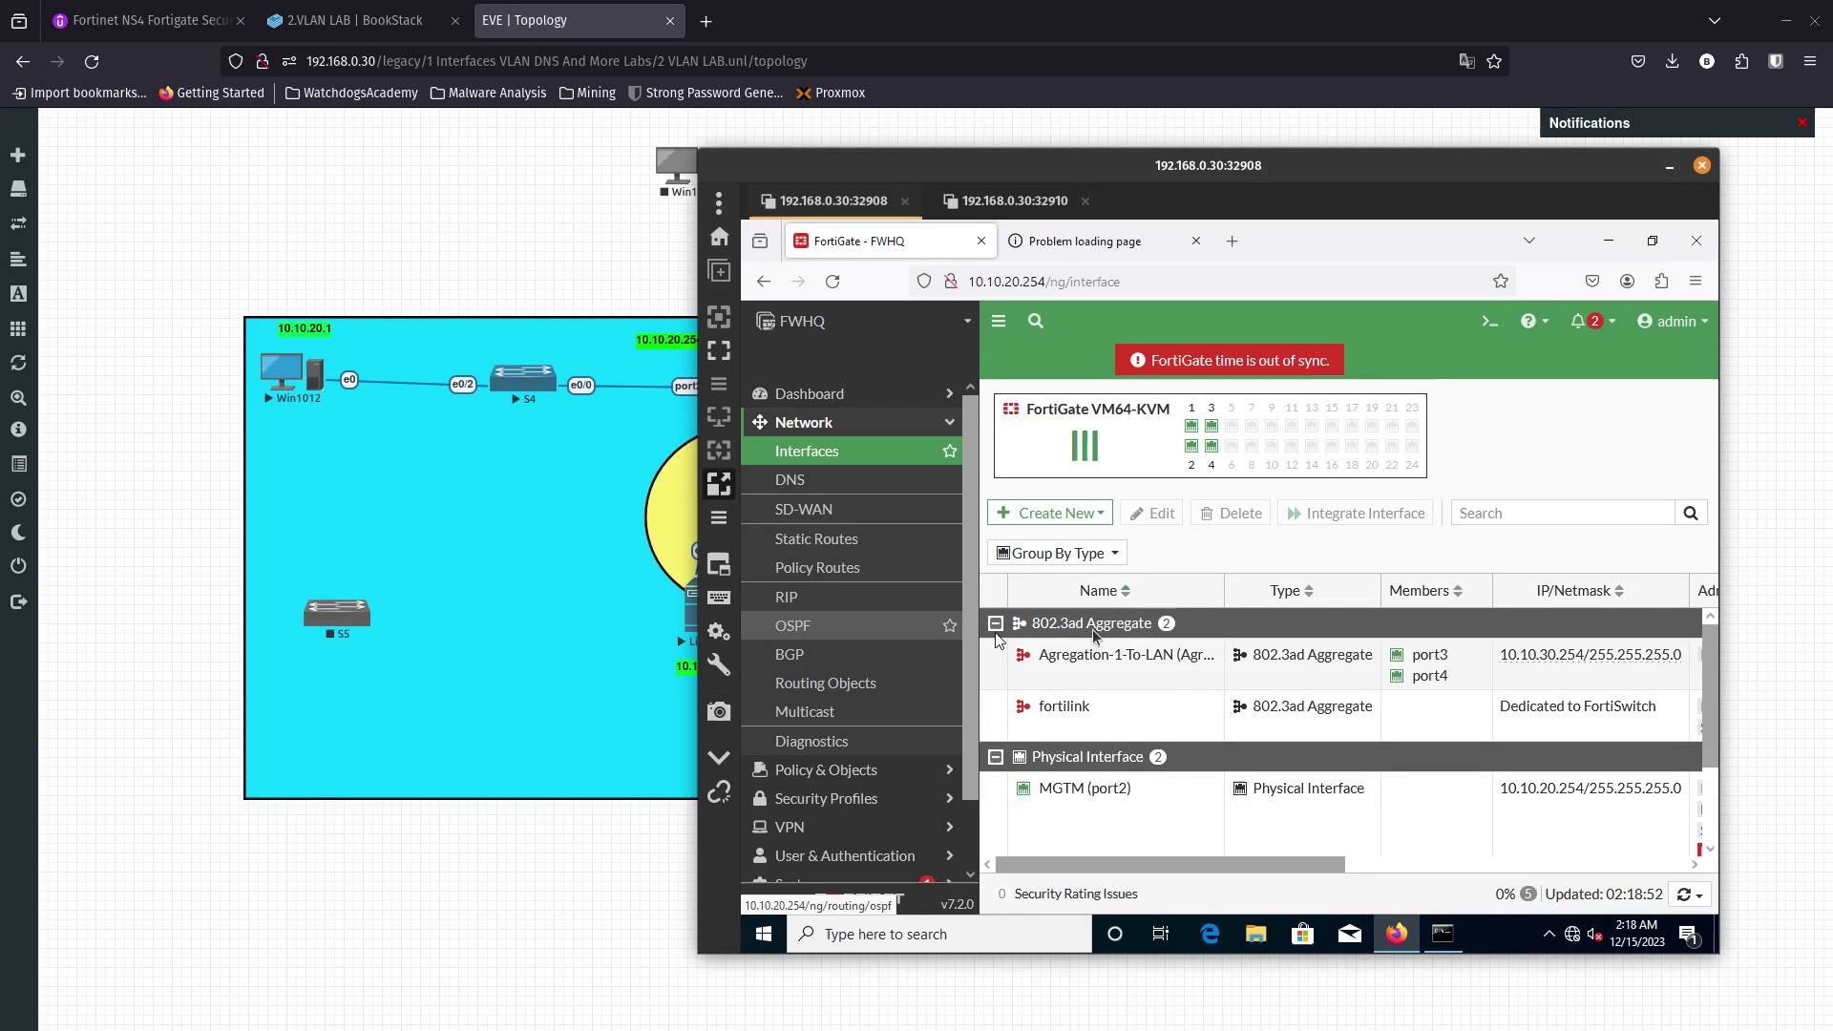
left_click(1127, 666)
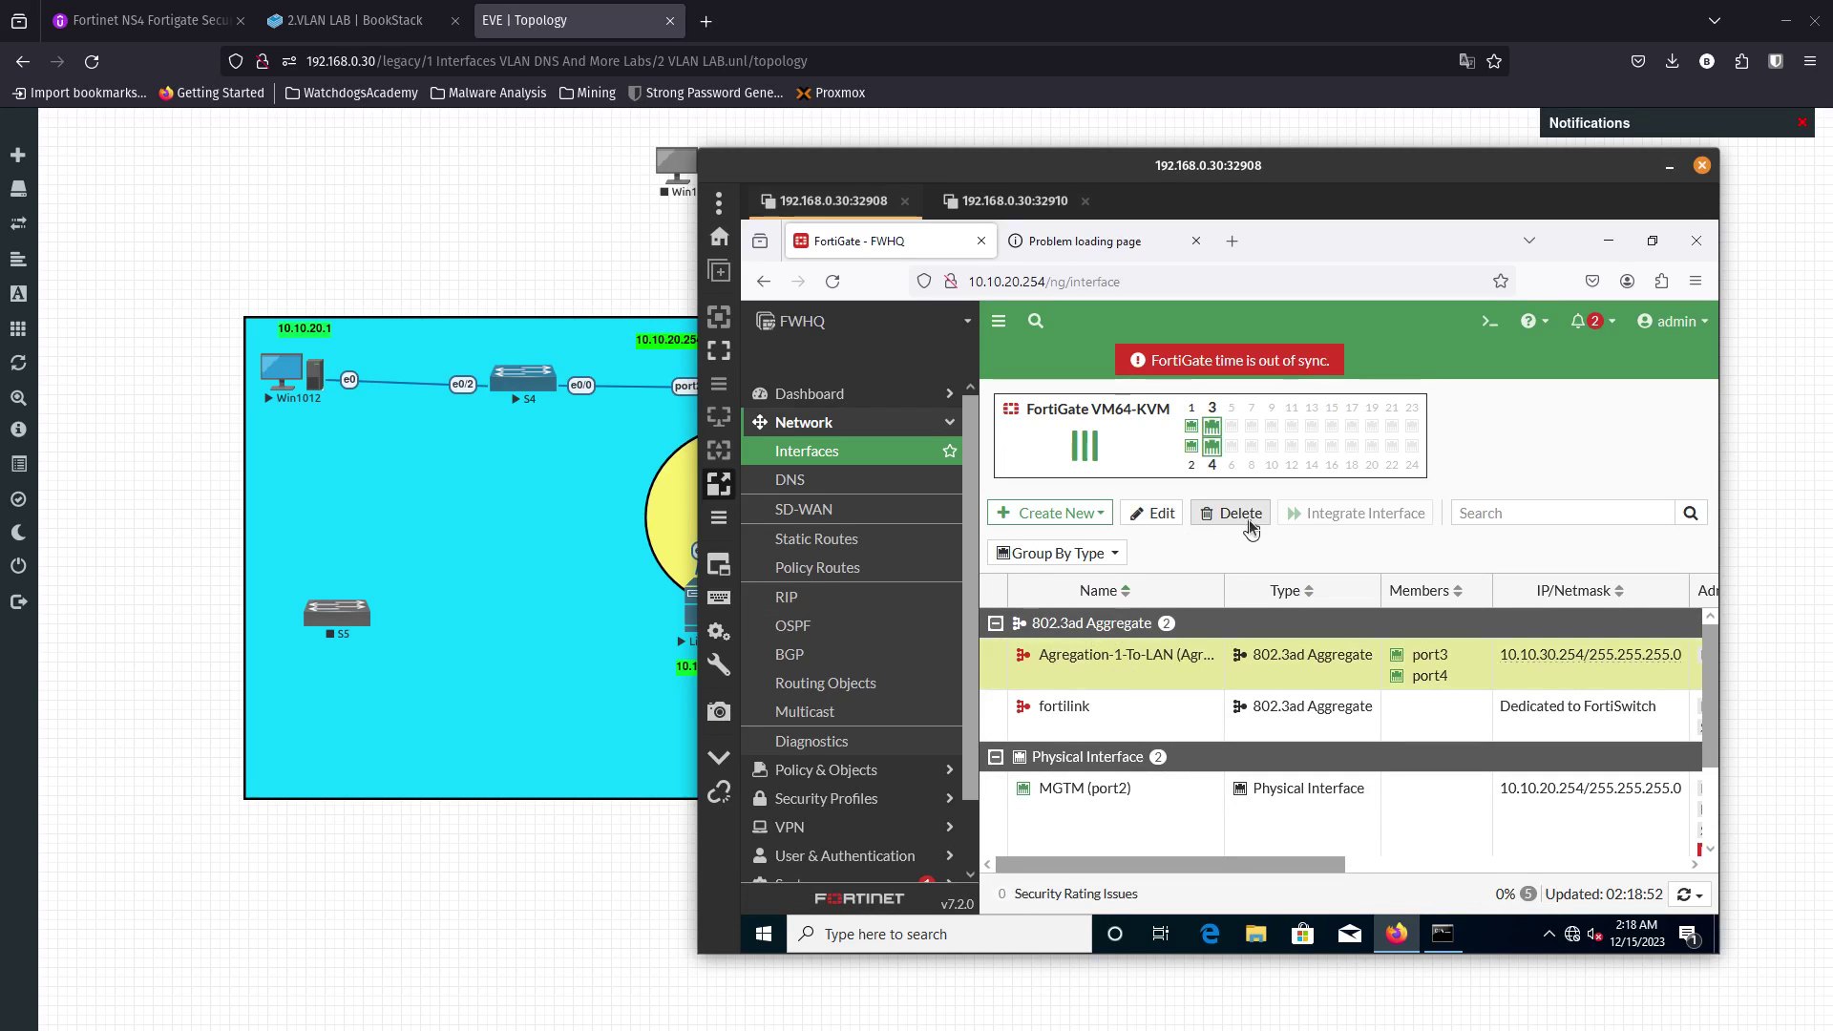
left_click(1241, 515)
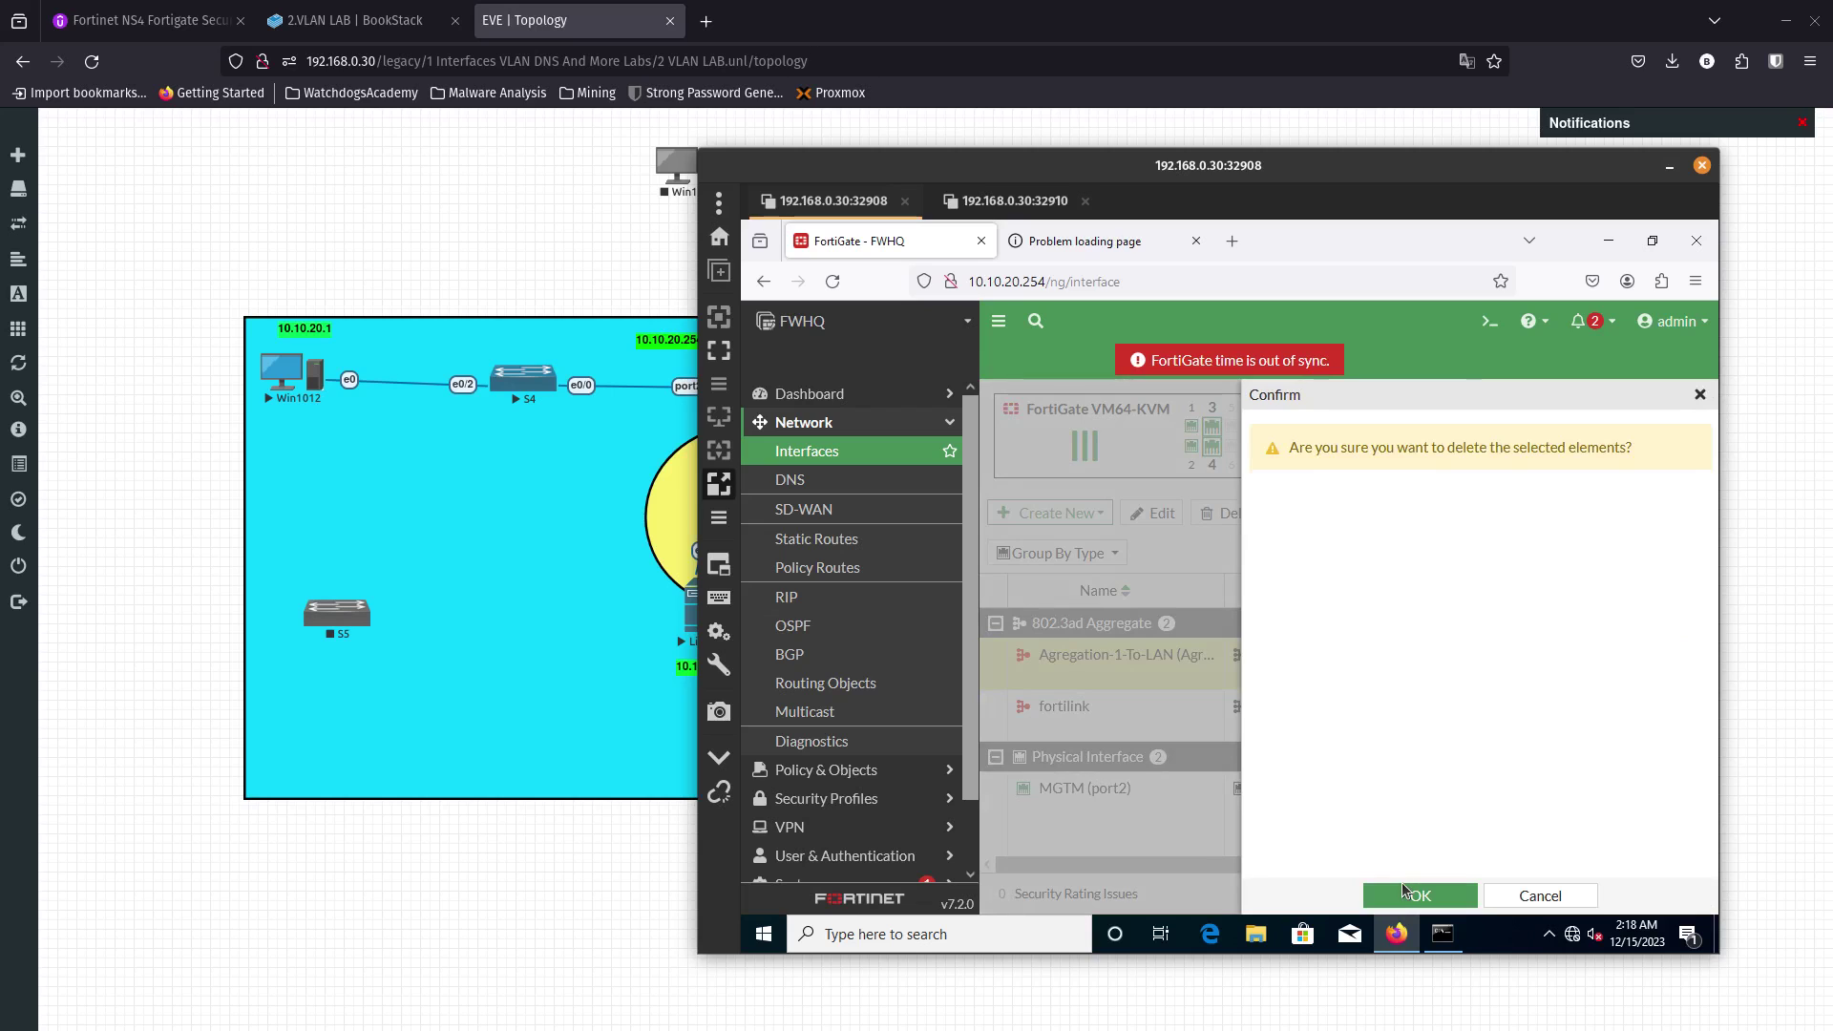
left_click(1404, 892)
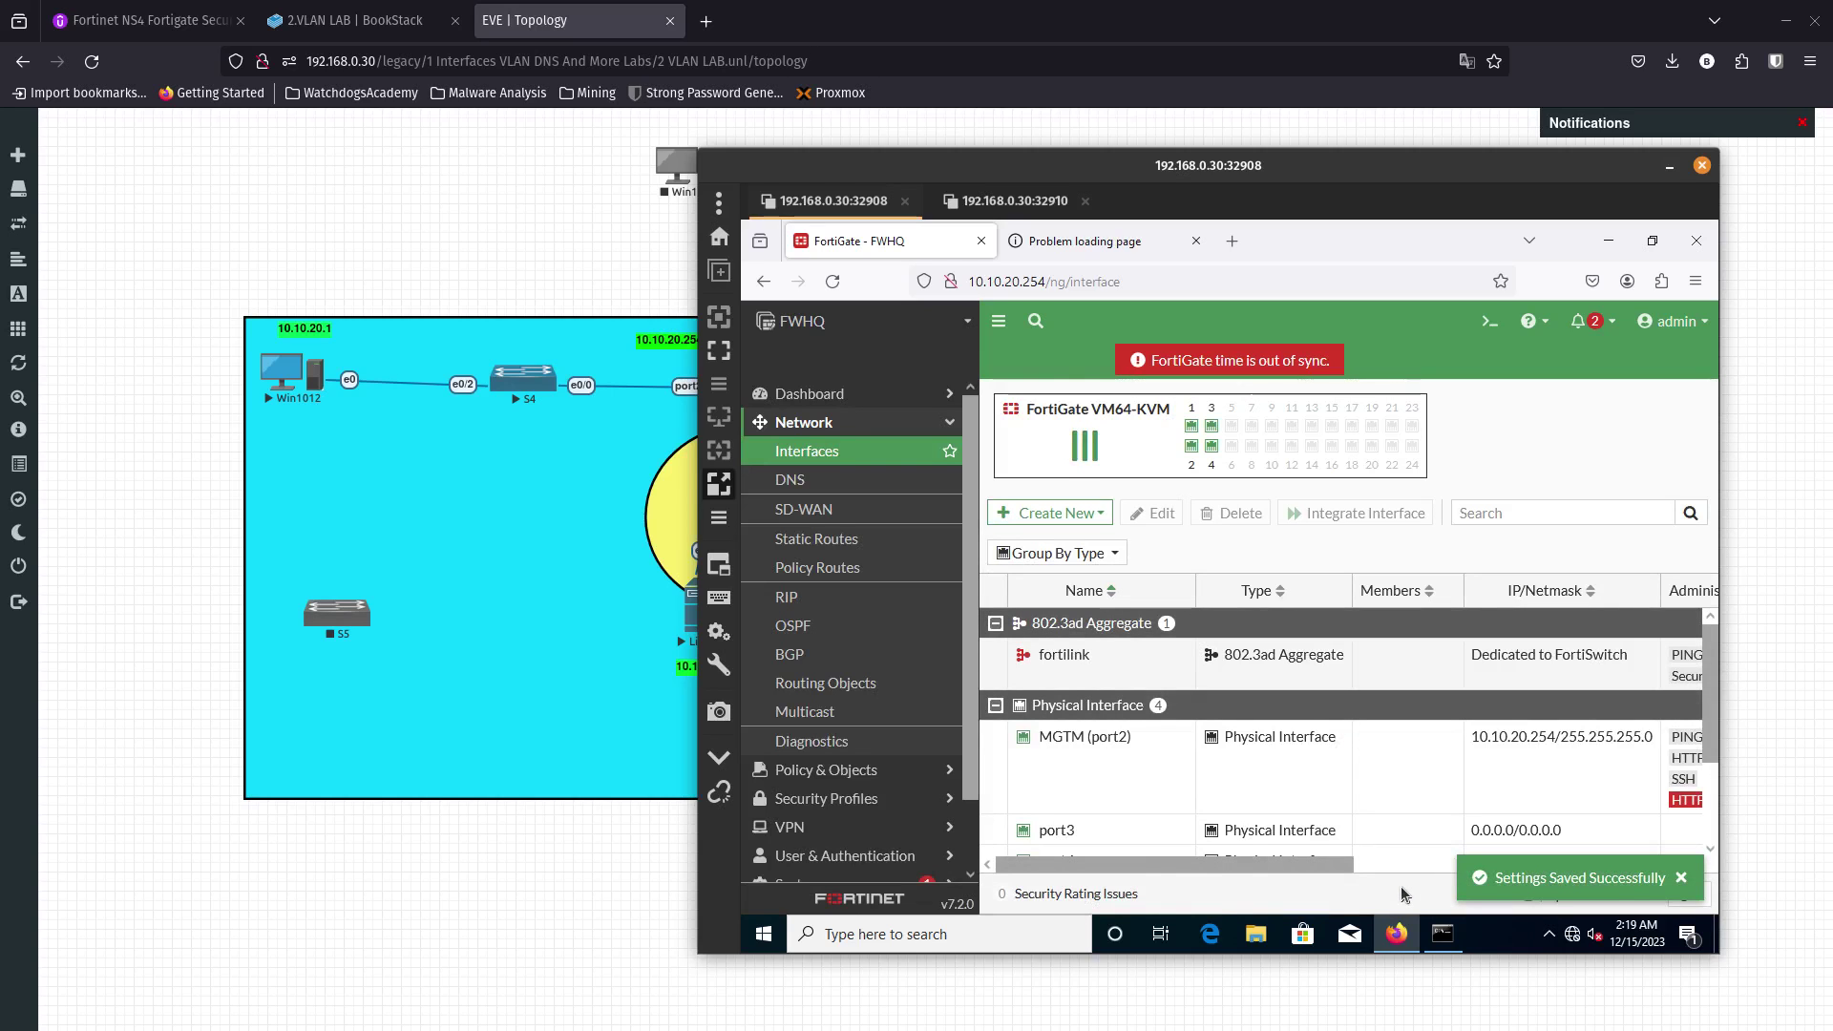
left_click(1051, 517)
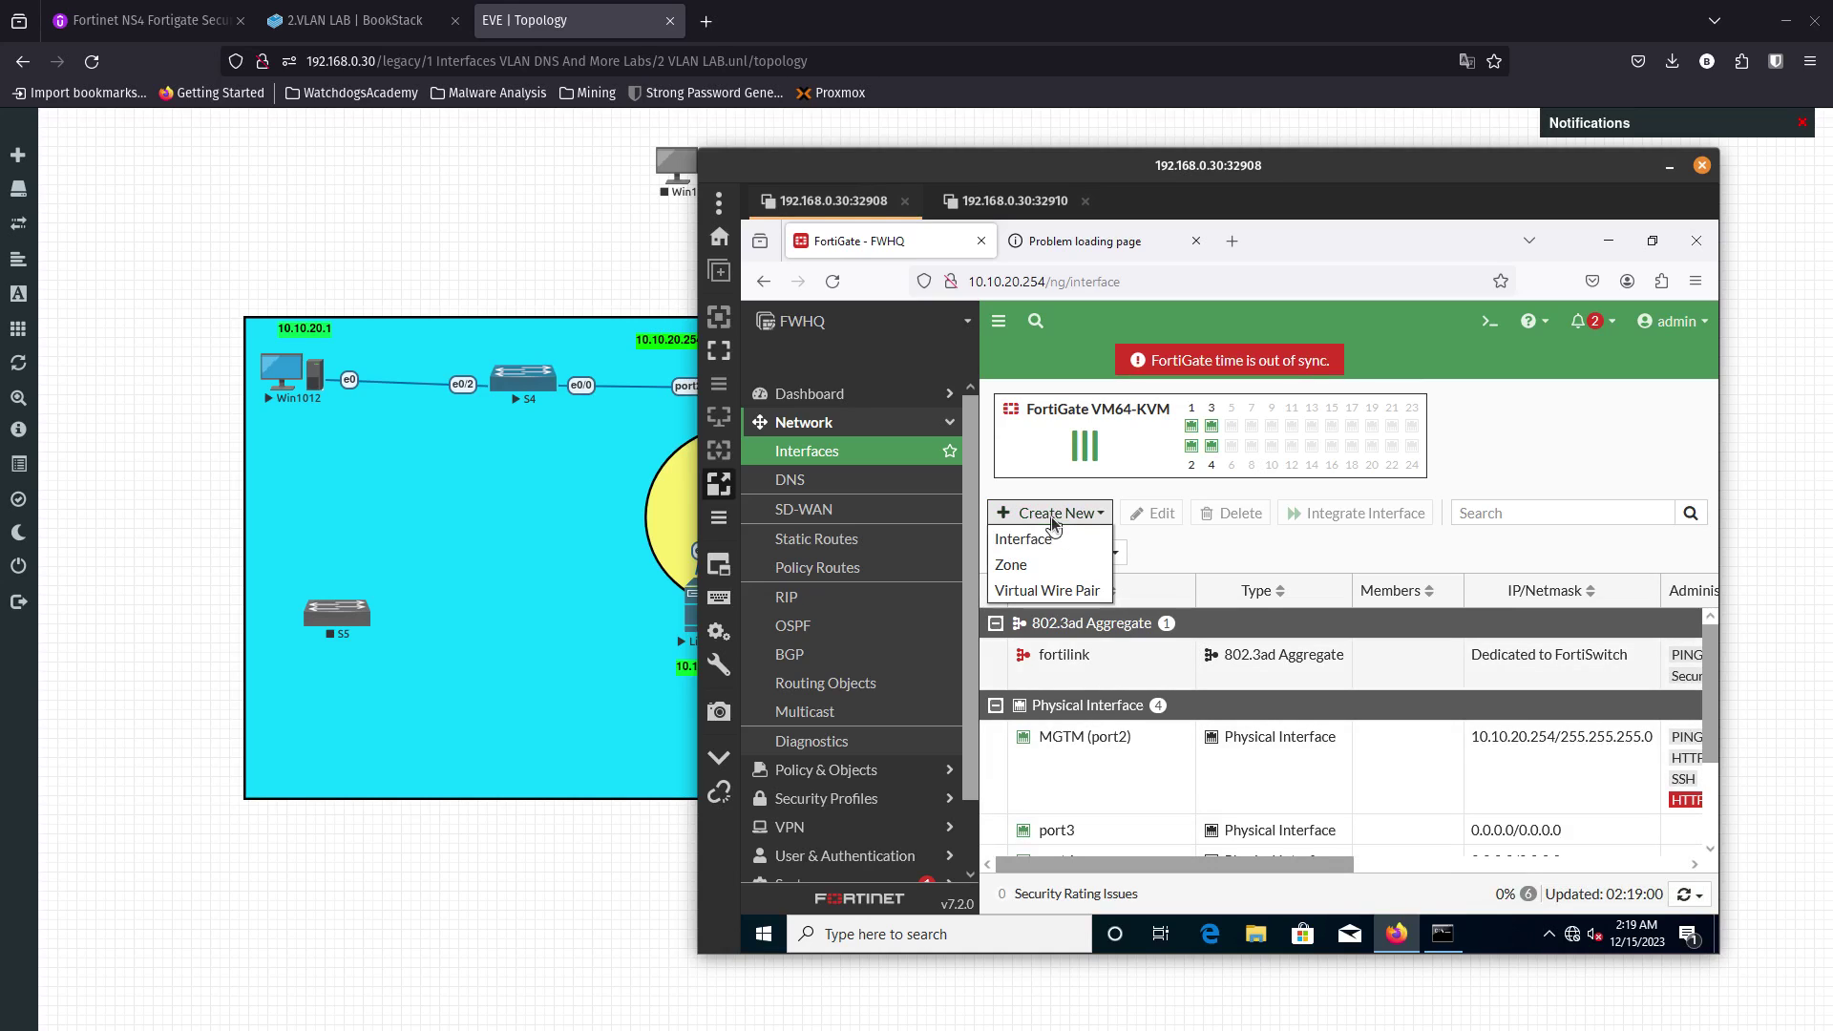
Create a new interface with the name SoftSwitch-1 and the alias Net-30.
left_click(1056, 538)
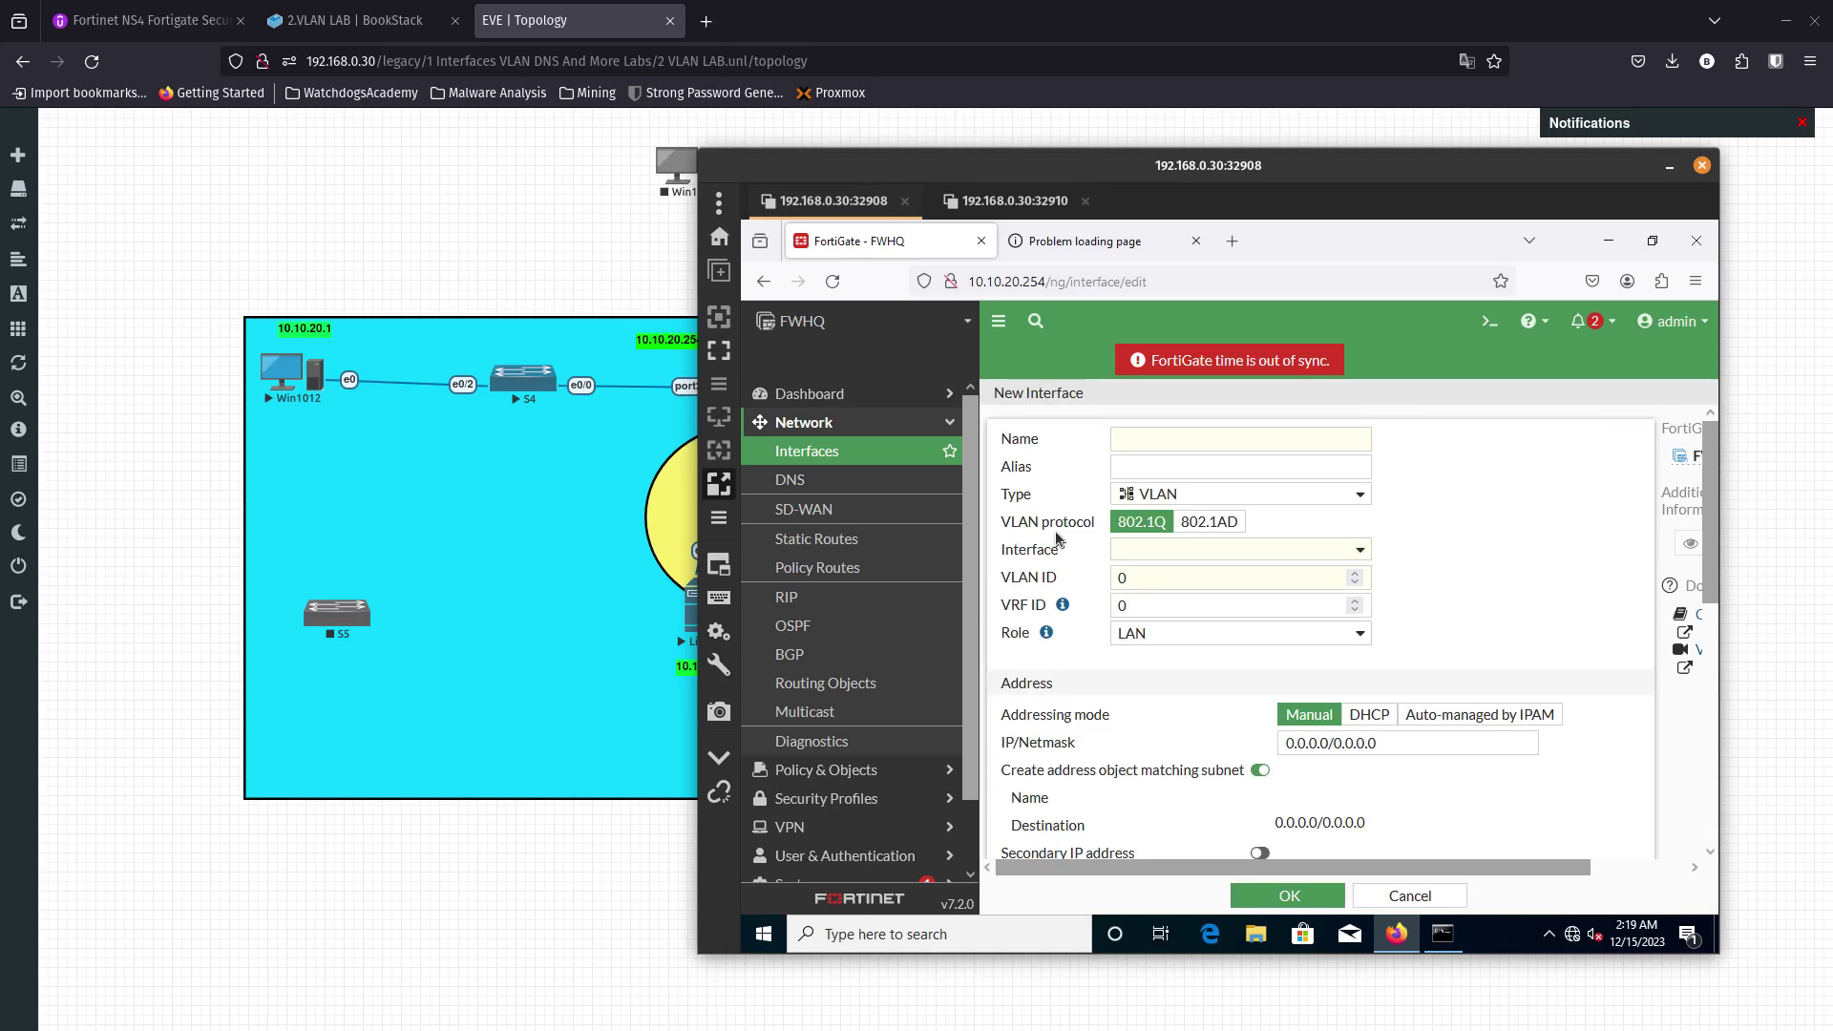
left_click(1153, 445)
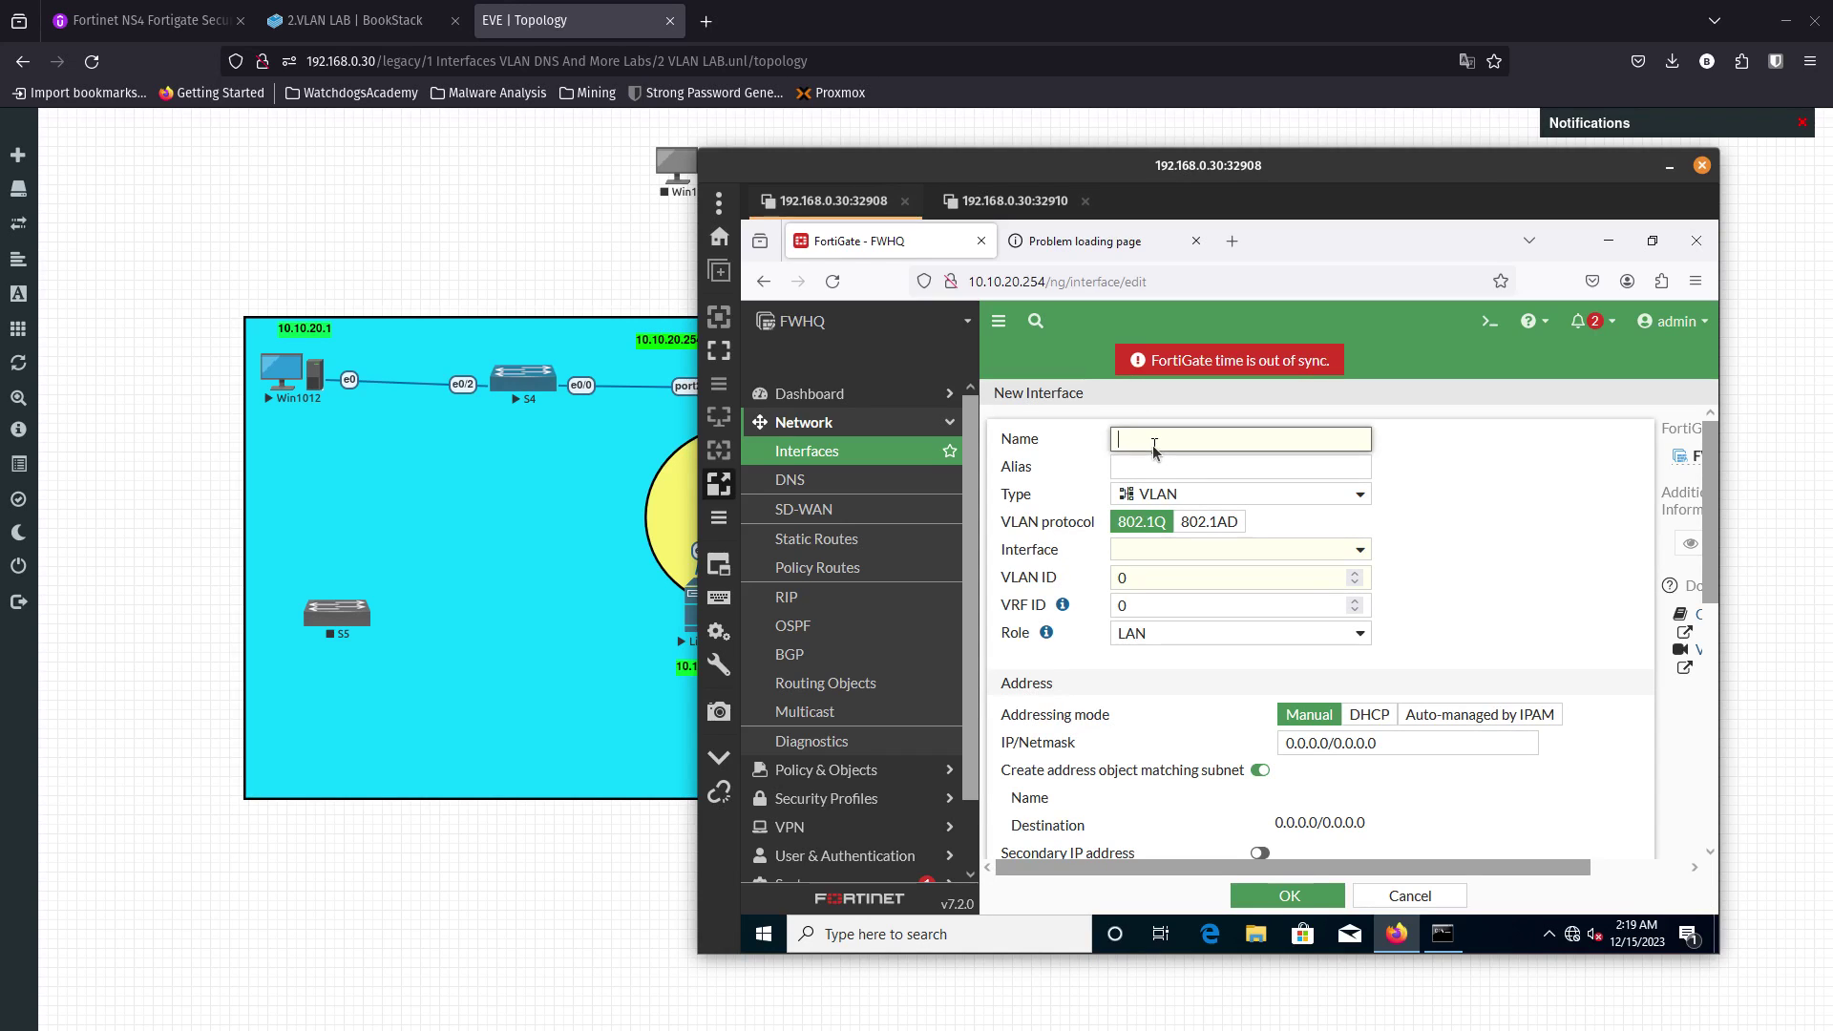
type("S")
type("W1")
key("BackSpace")
key("BackSpace")
type("oftSwitch")
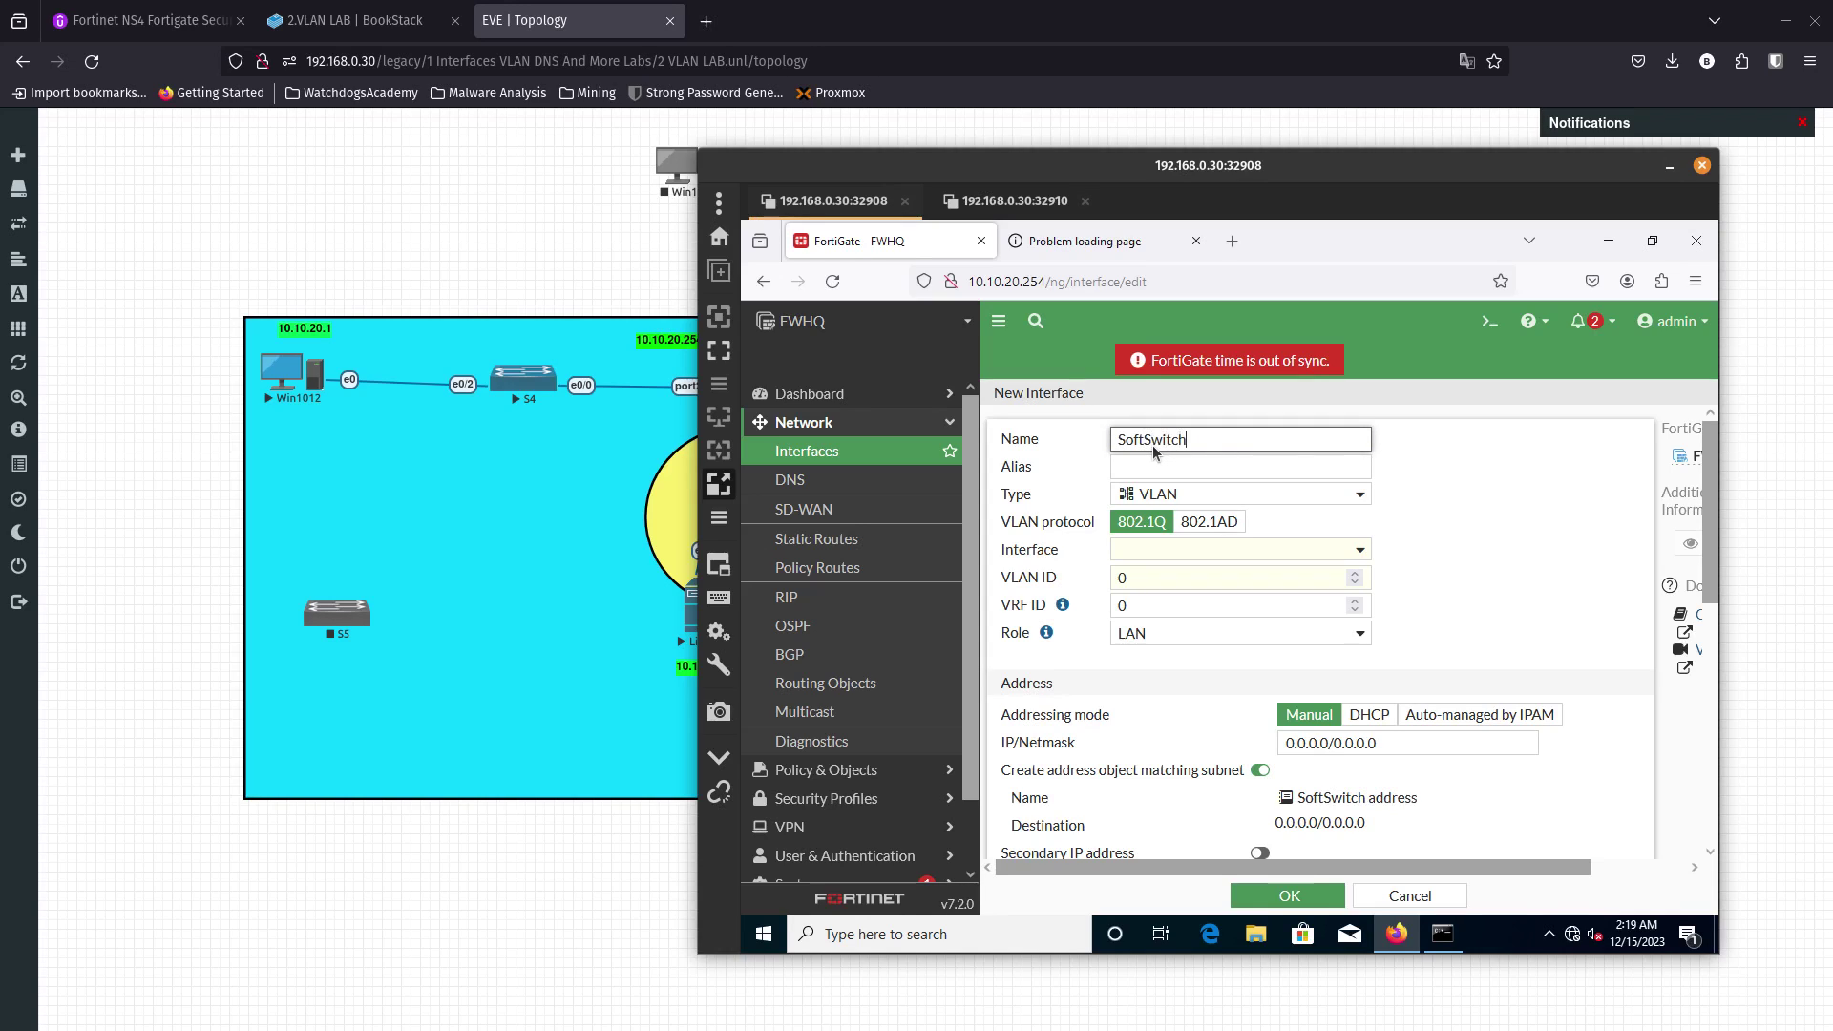
type("-1")
key("ctrl+a")
left_click(1154, 467)
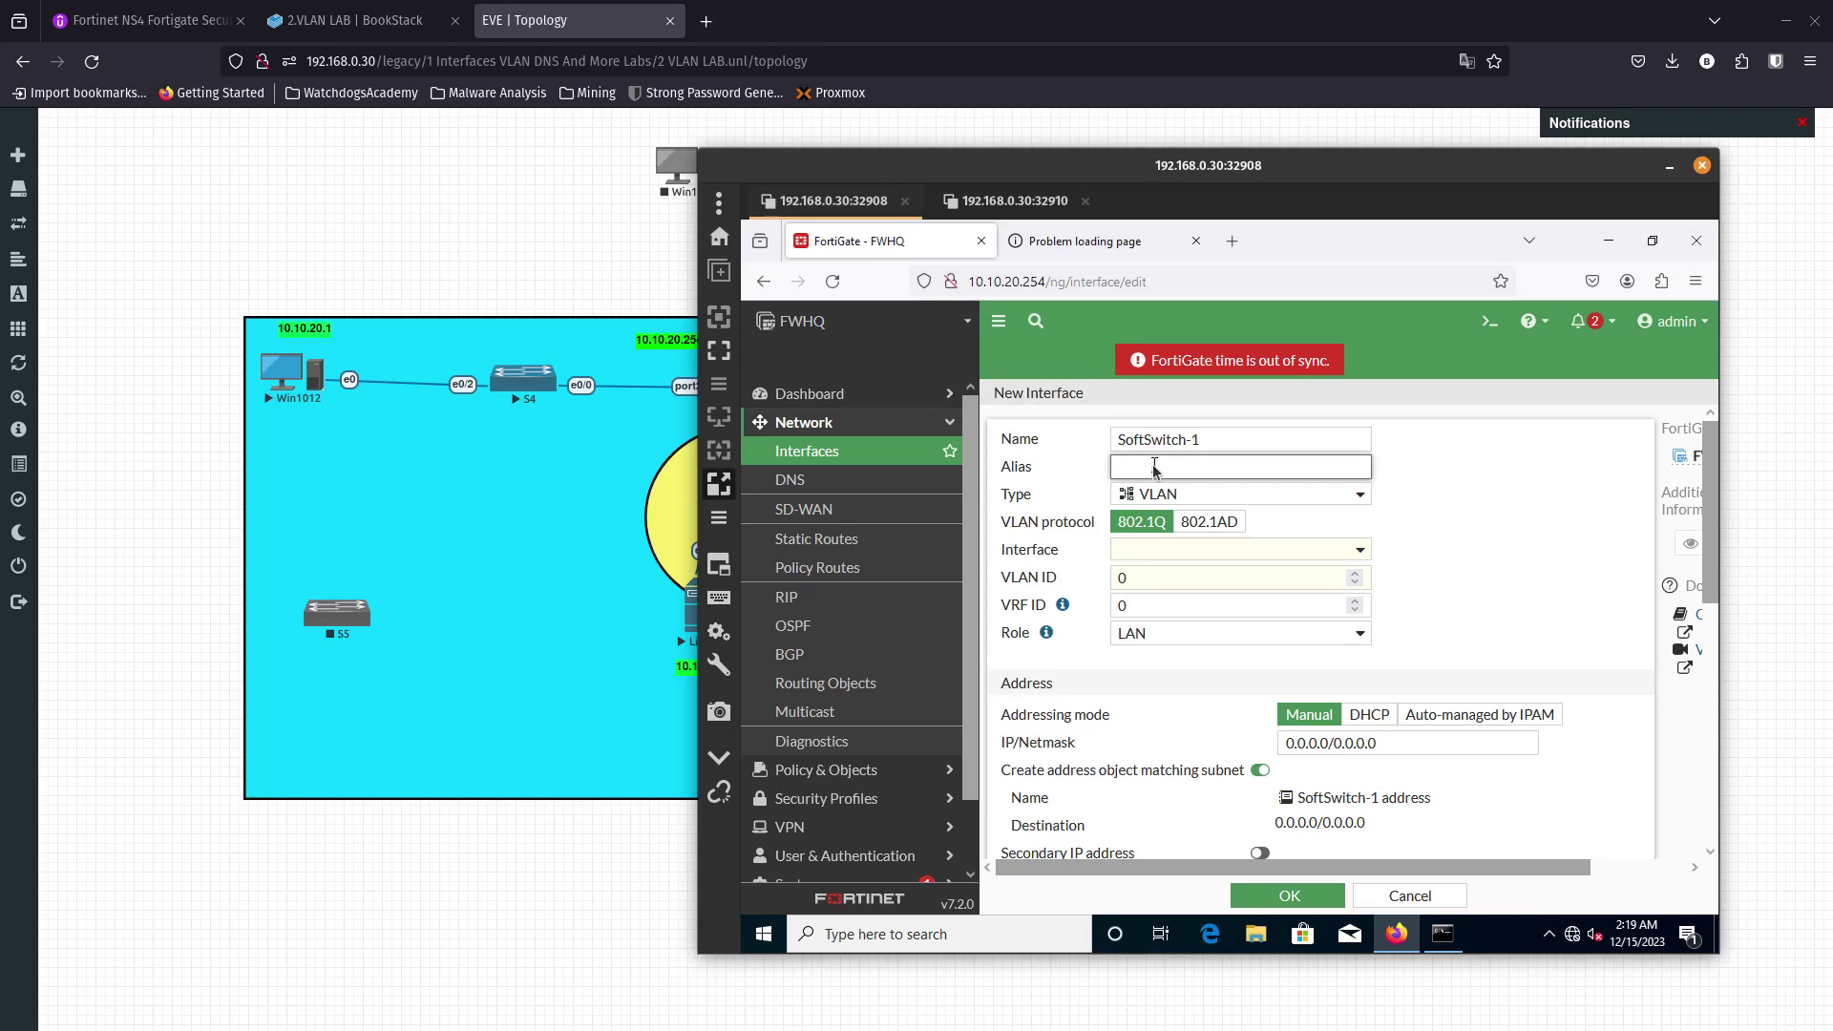
type("Net-30")
left_click(1207, 492)
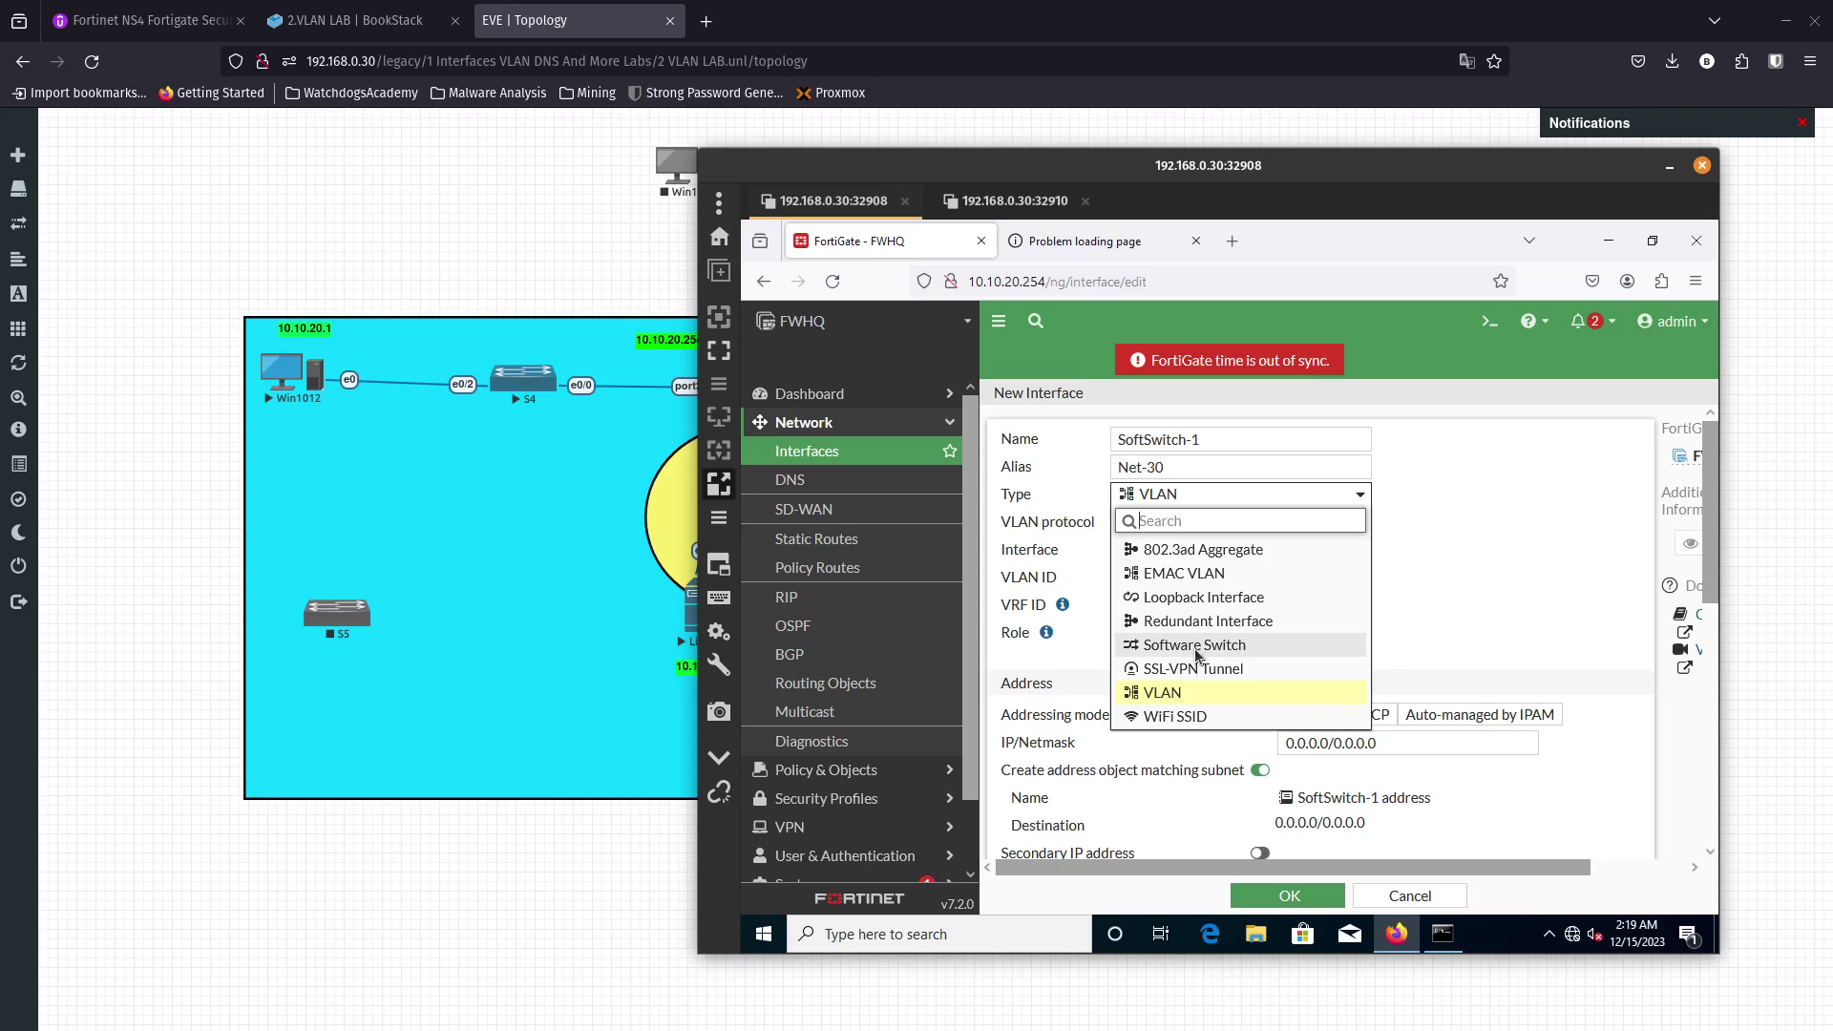
Set SoftSwitch-1's type to Software Switch with port3 and port4 as members.
left_click(1194, 646)
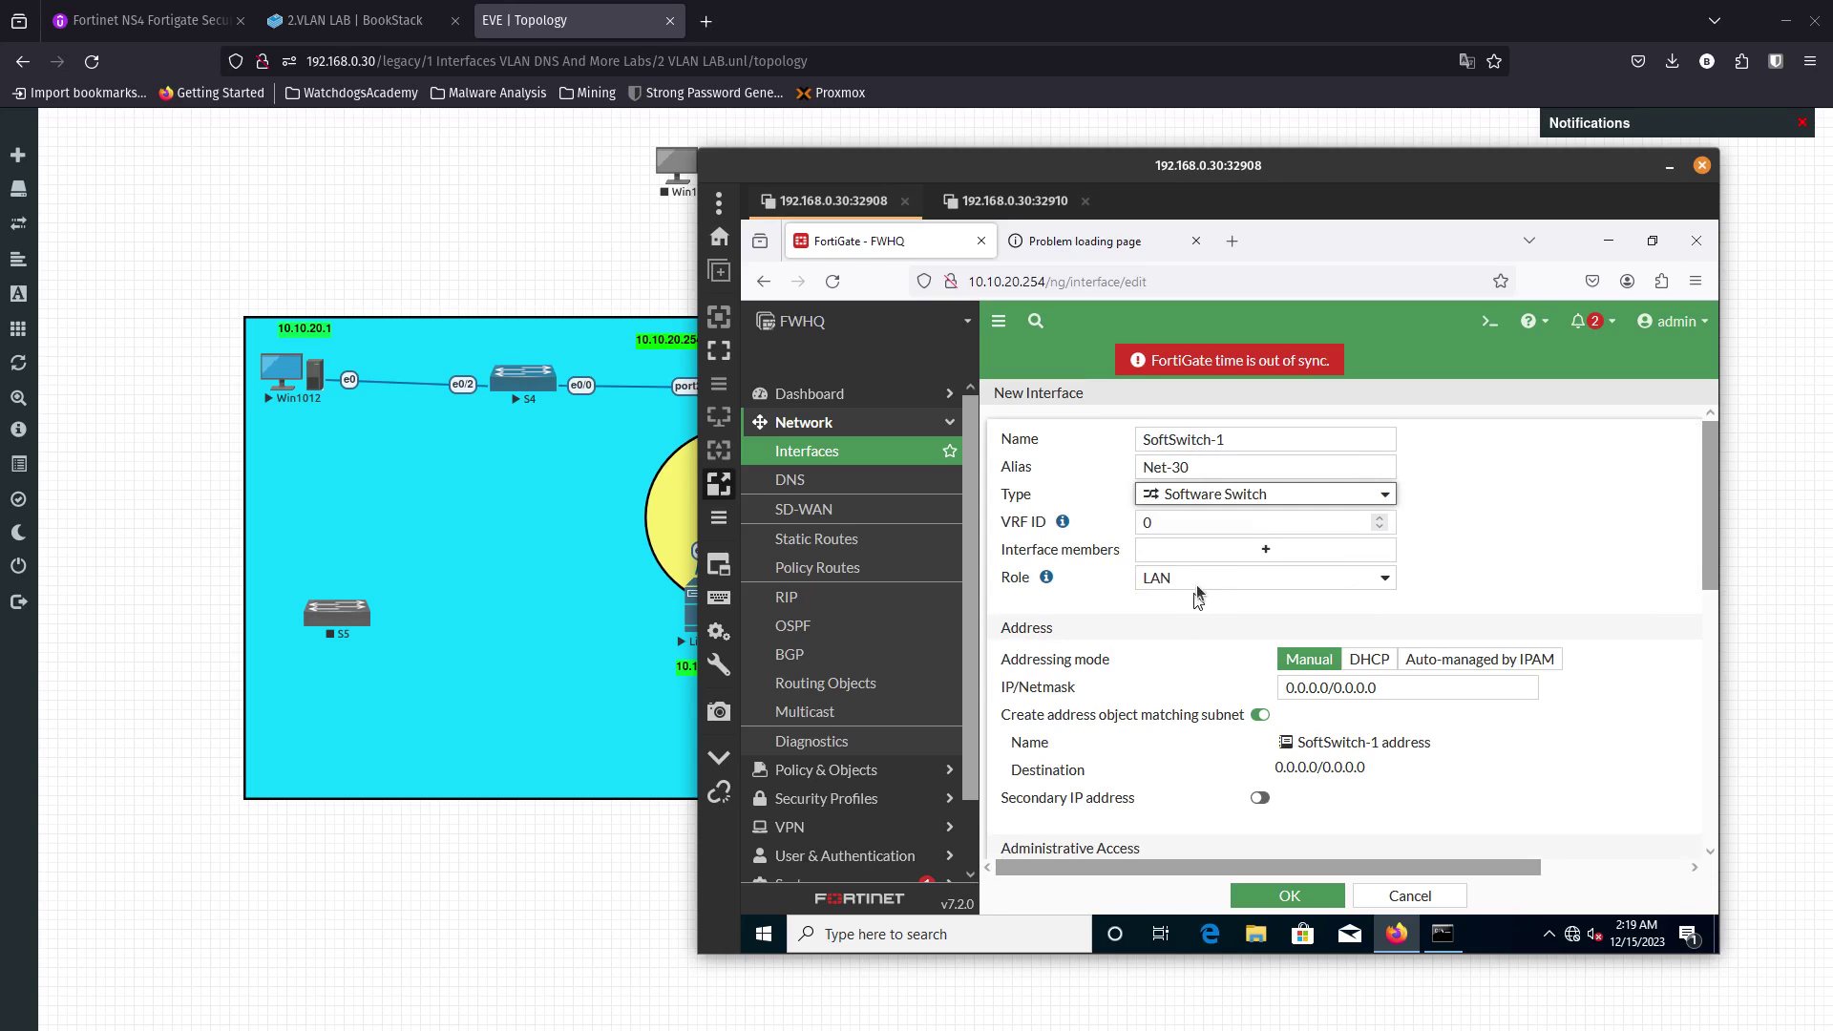
left_click(1206, 554)
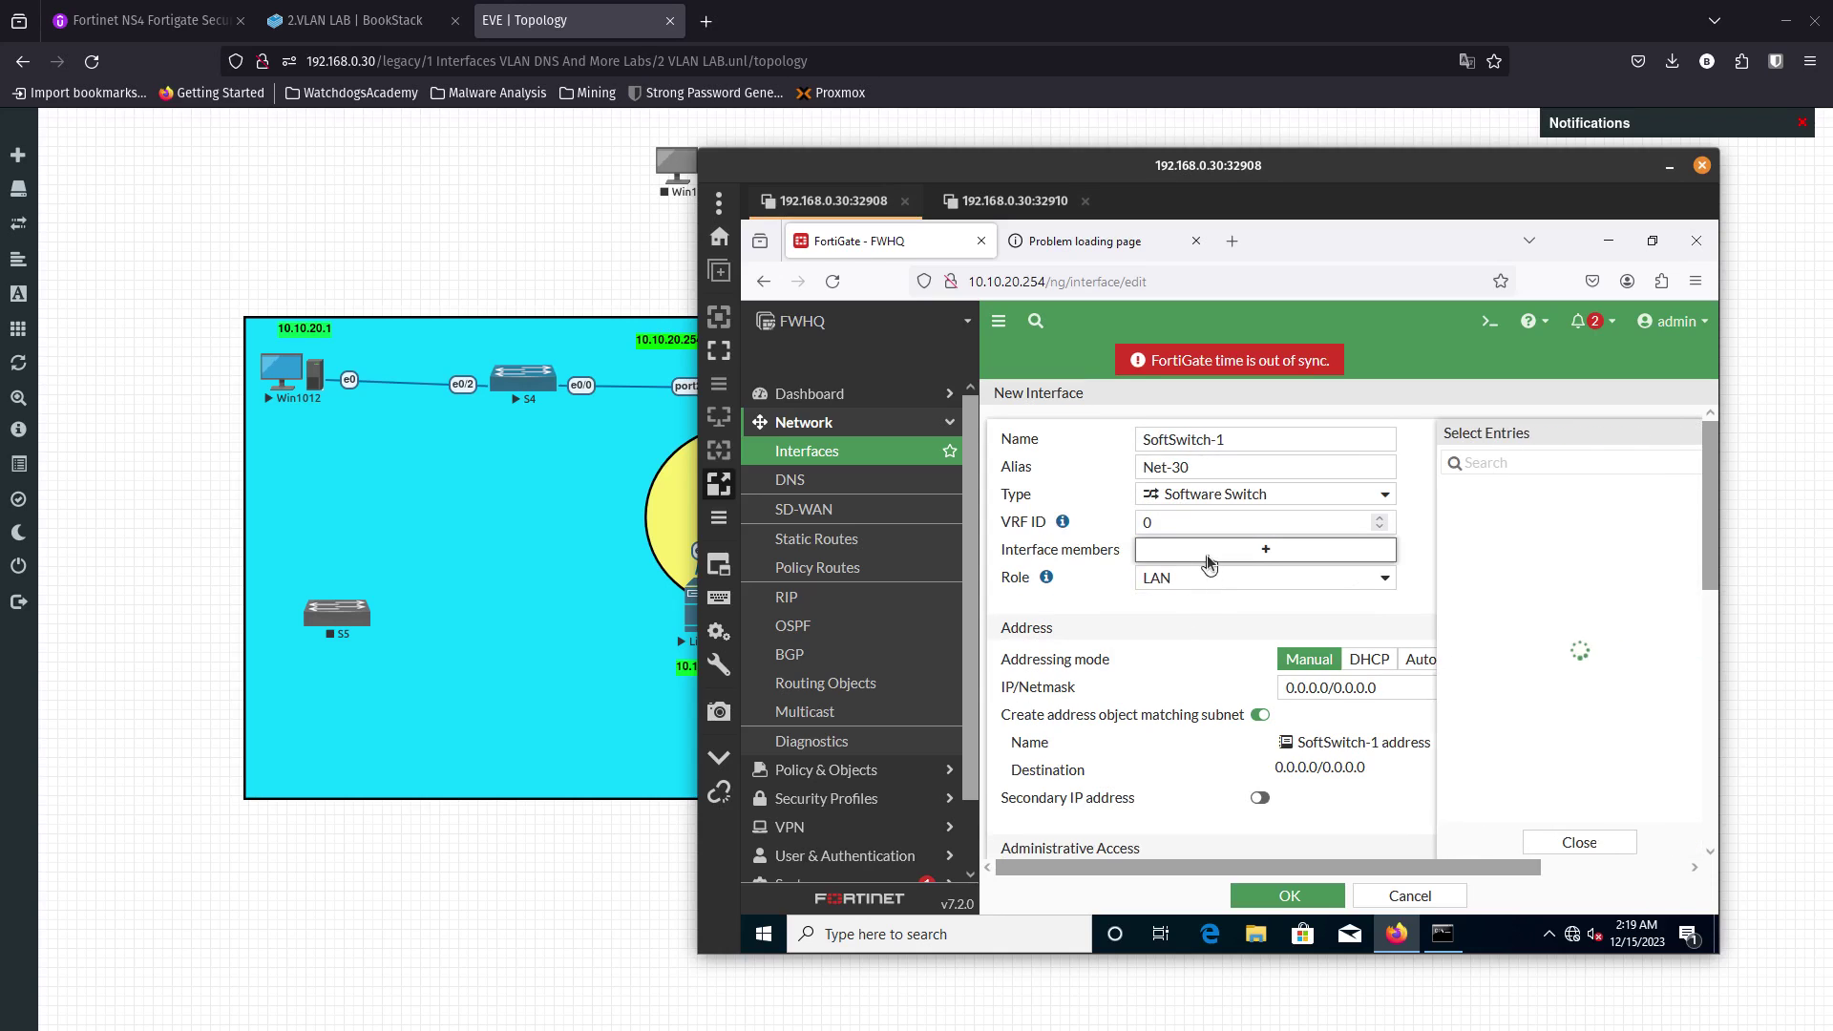
left_click(1503, 503)
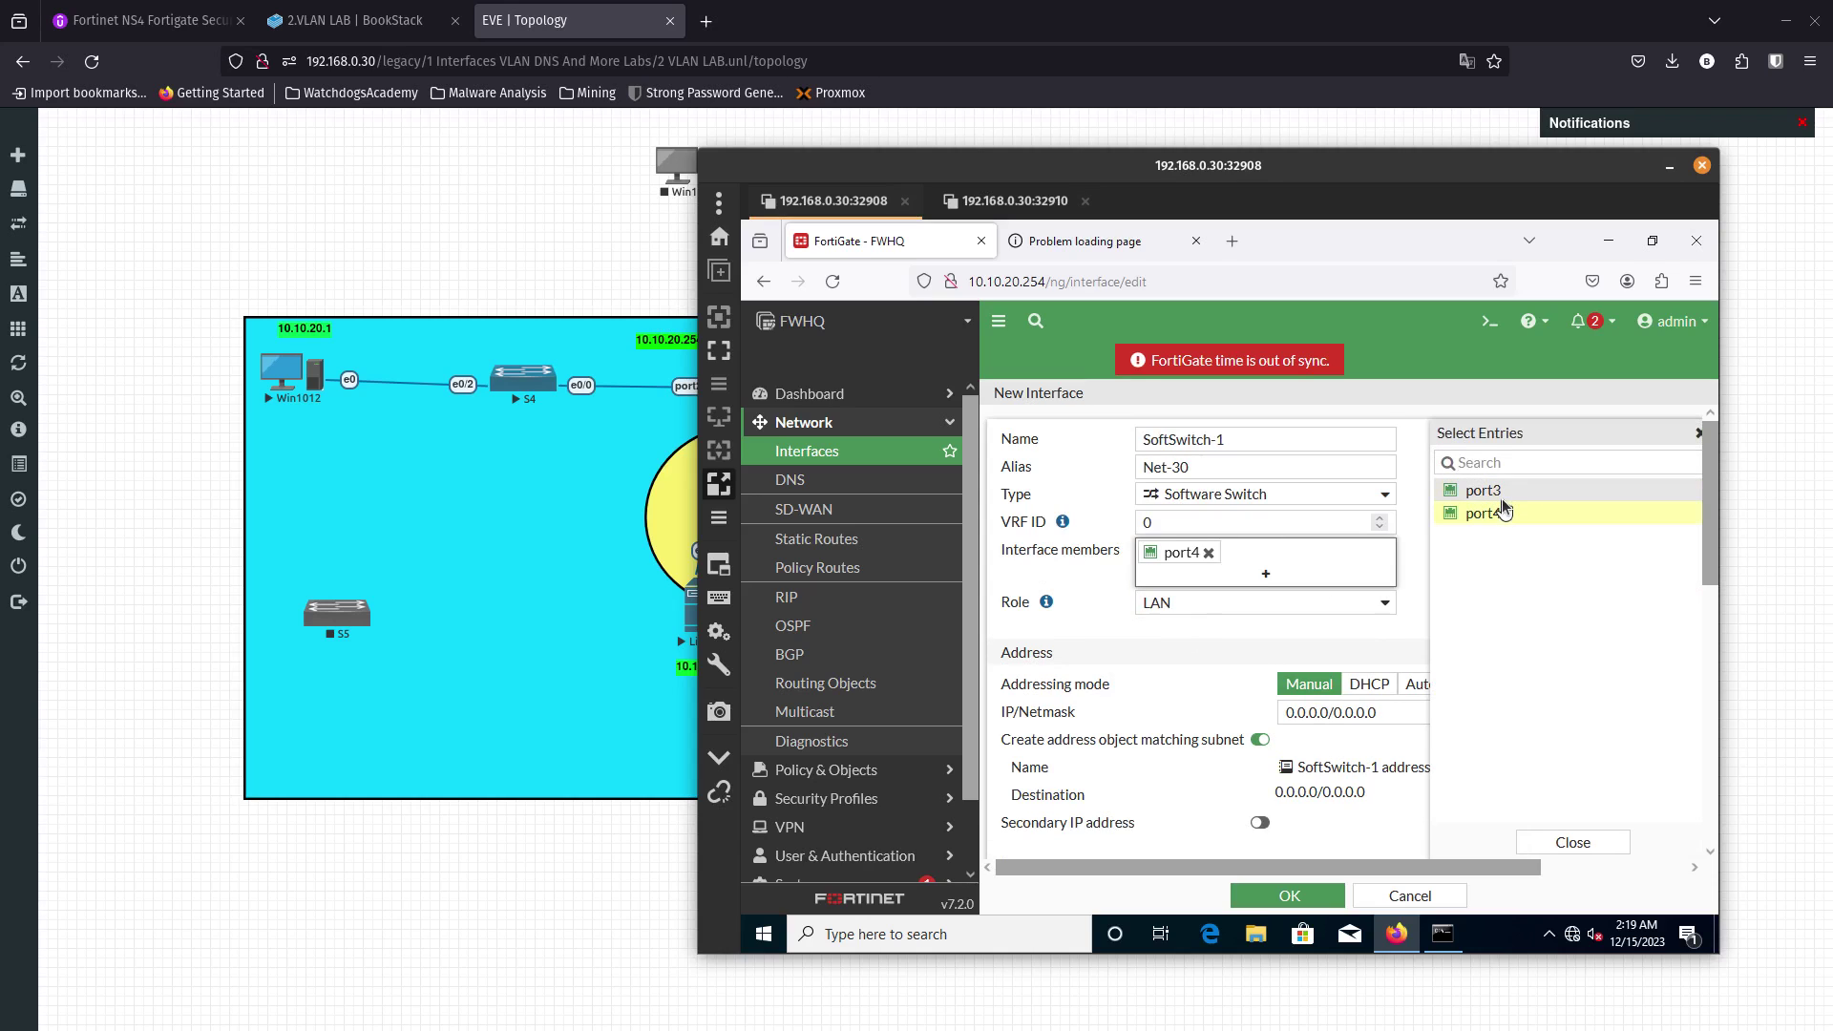
left_click(1503, 498)
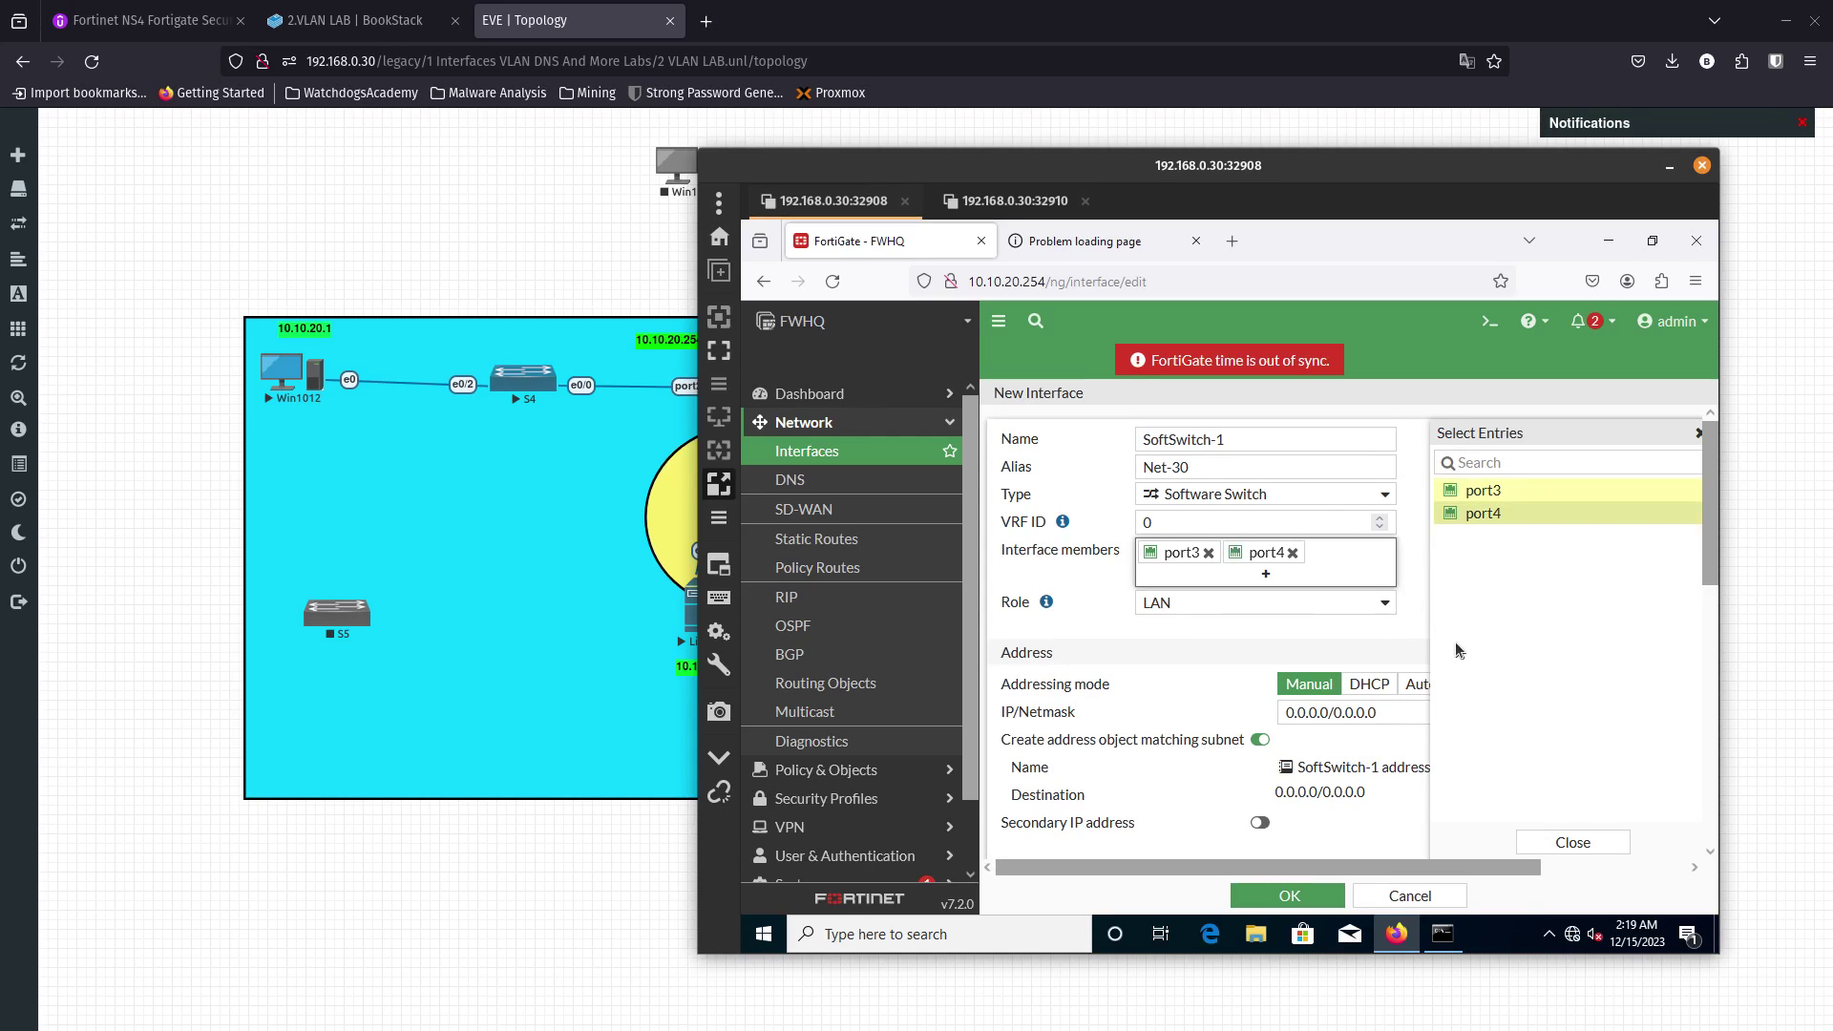
left_click(1418, 640)
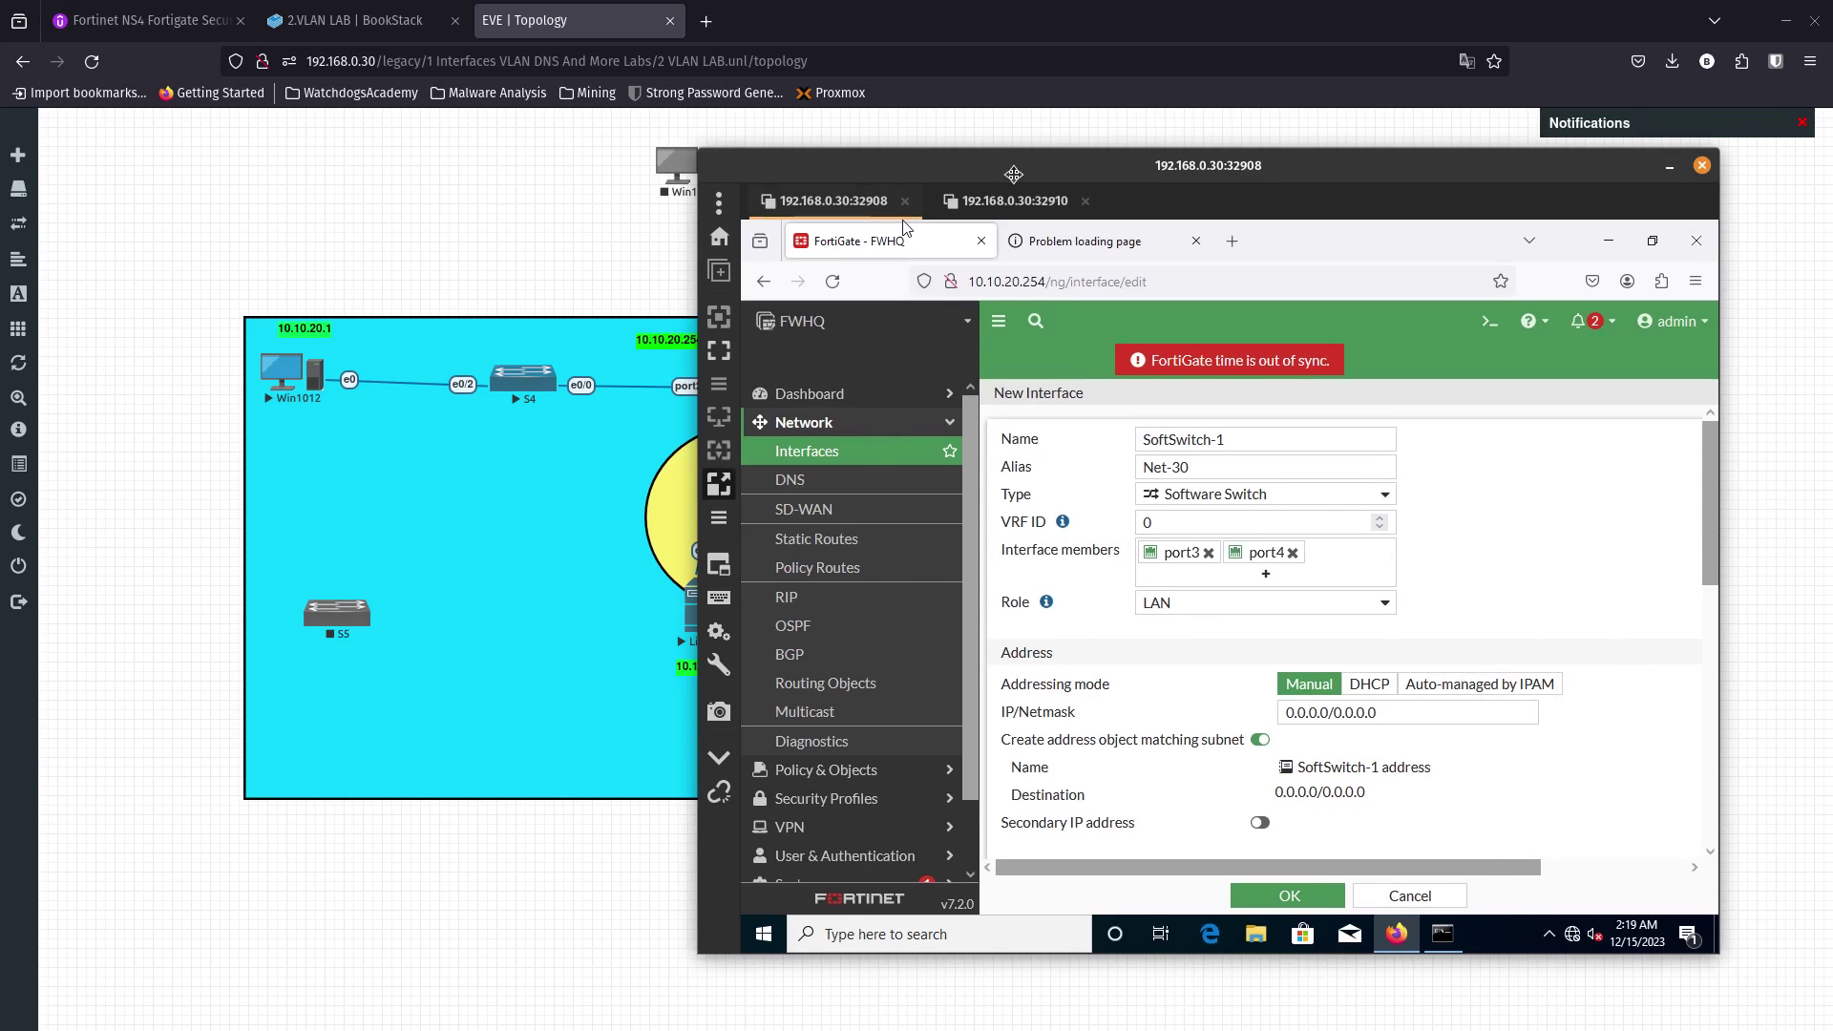
left_click_drag(902, 177, 1078, 172)
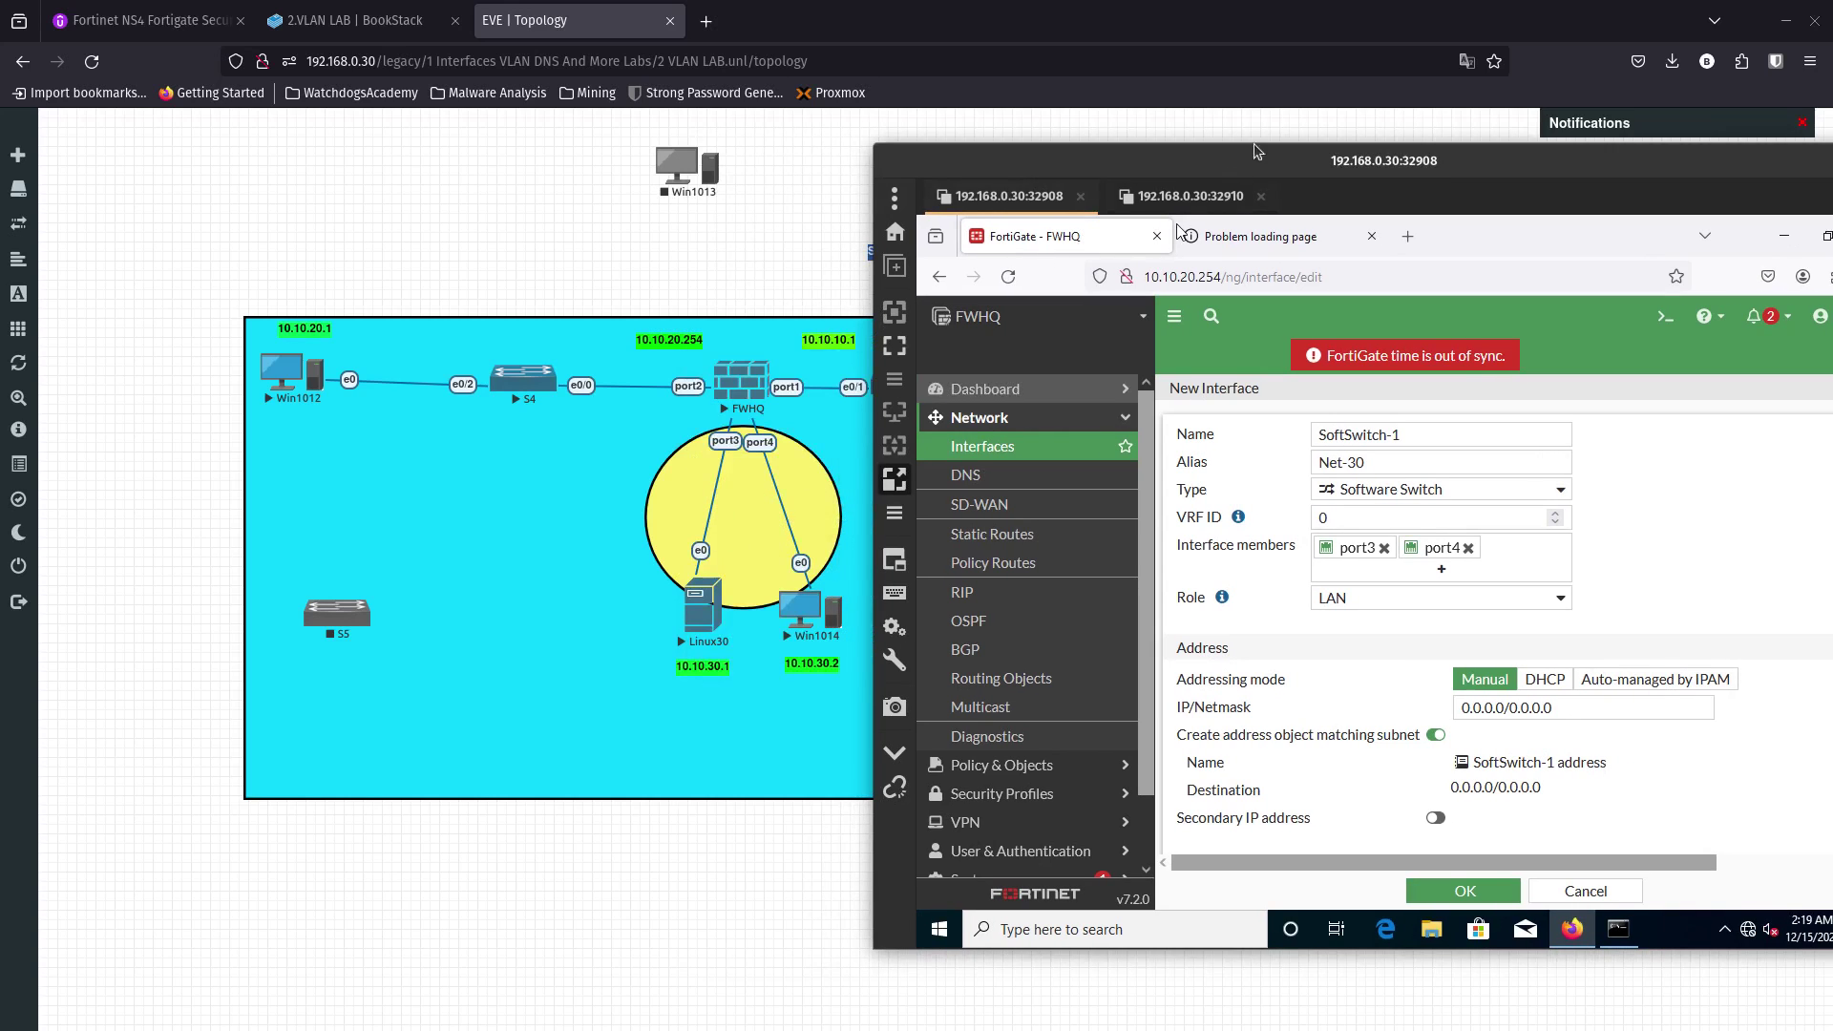
left_click_drag(1286, 170, 1051, 172)
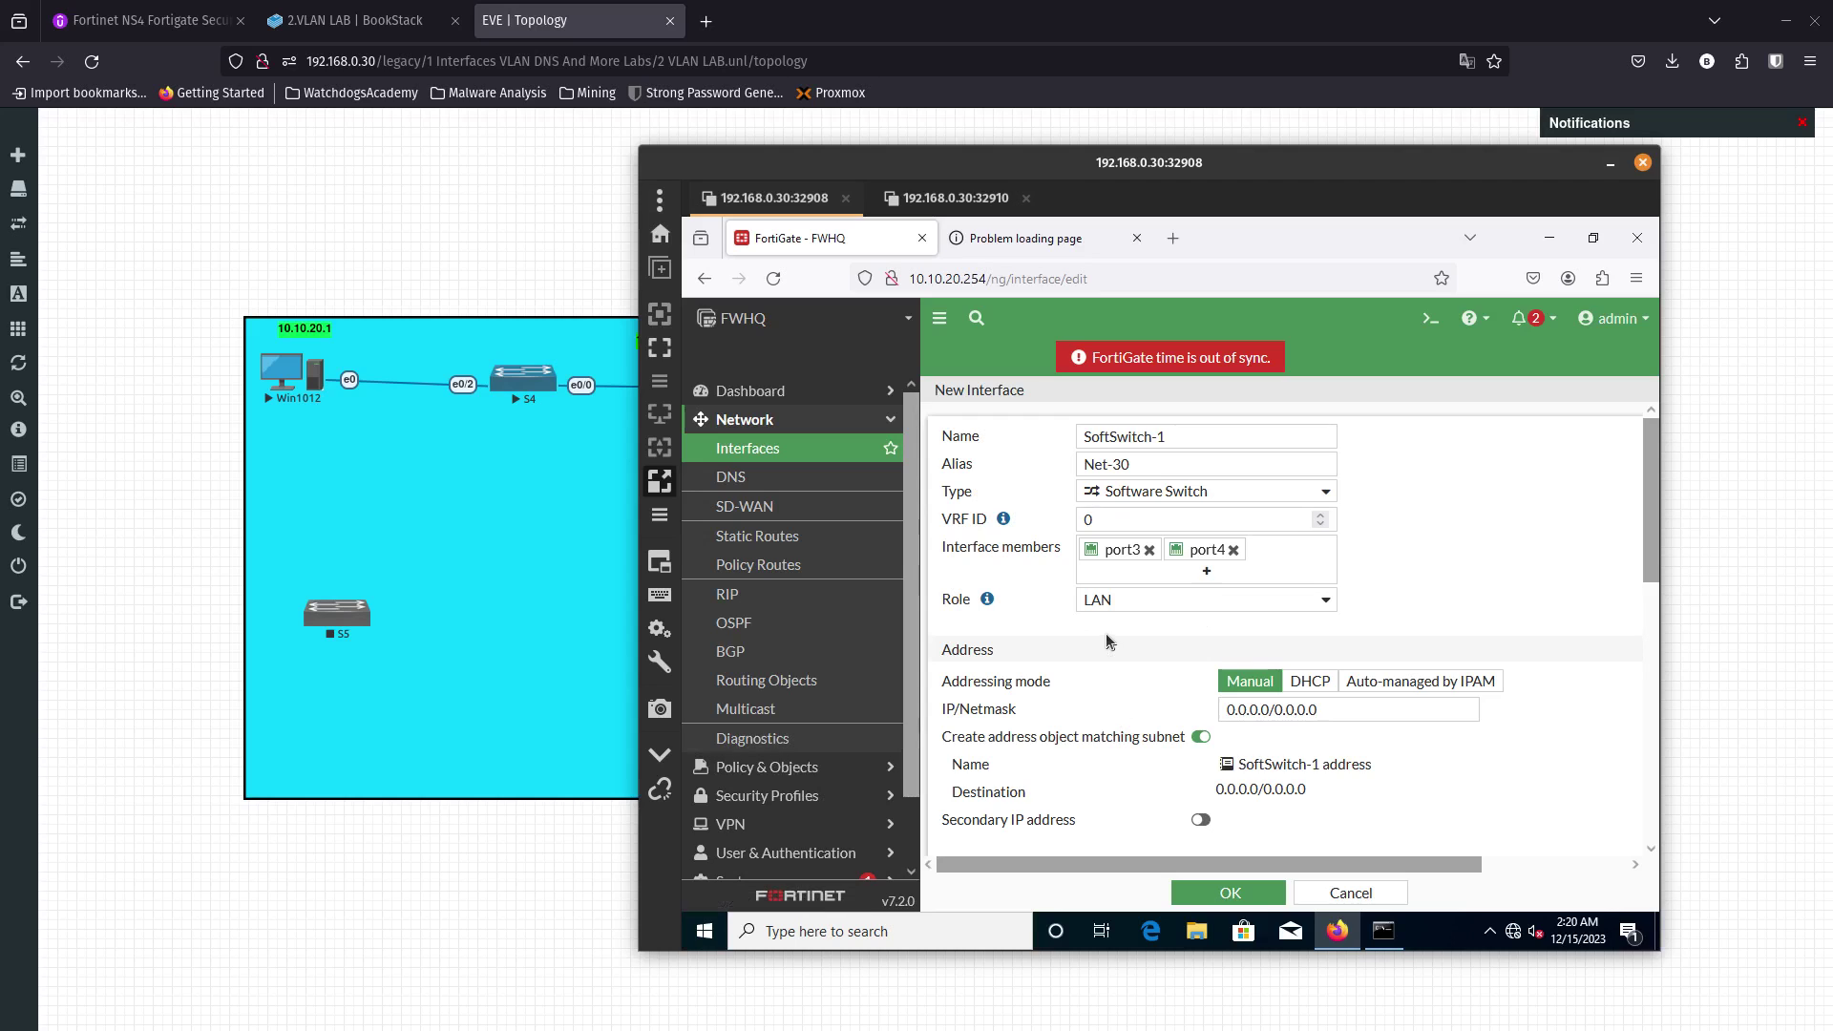
scroll(1108, 640, "down", 1)
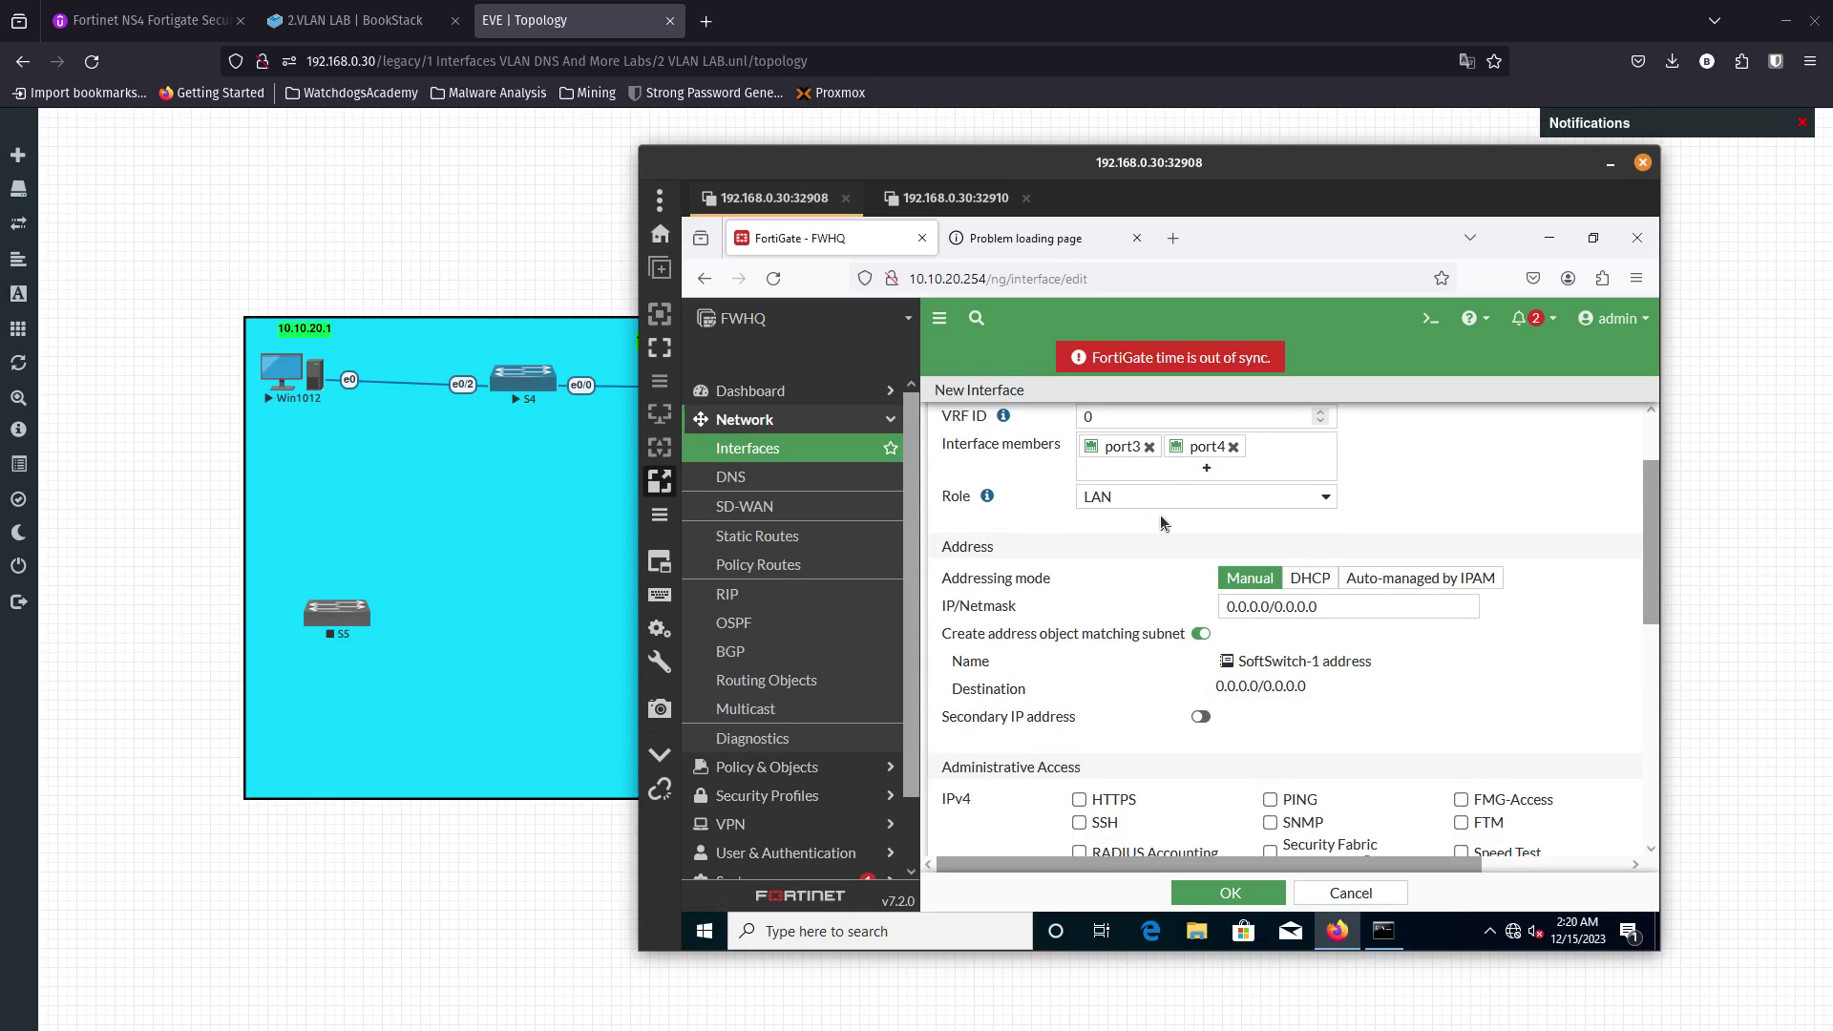
scroll(1164, 523, "down", 2)
scroll(1318, 528, "up", 1)
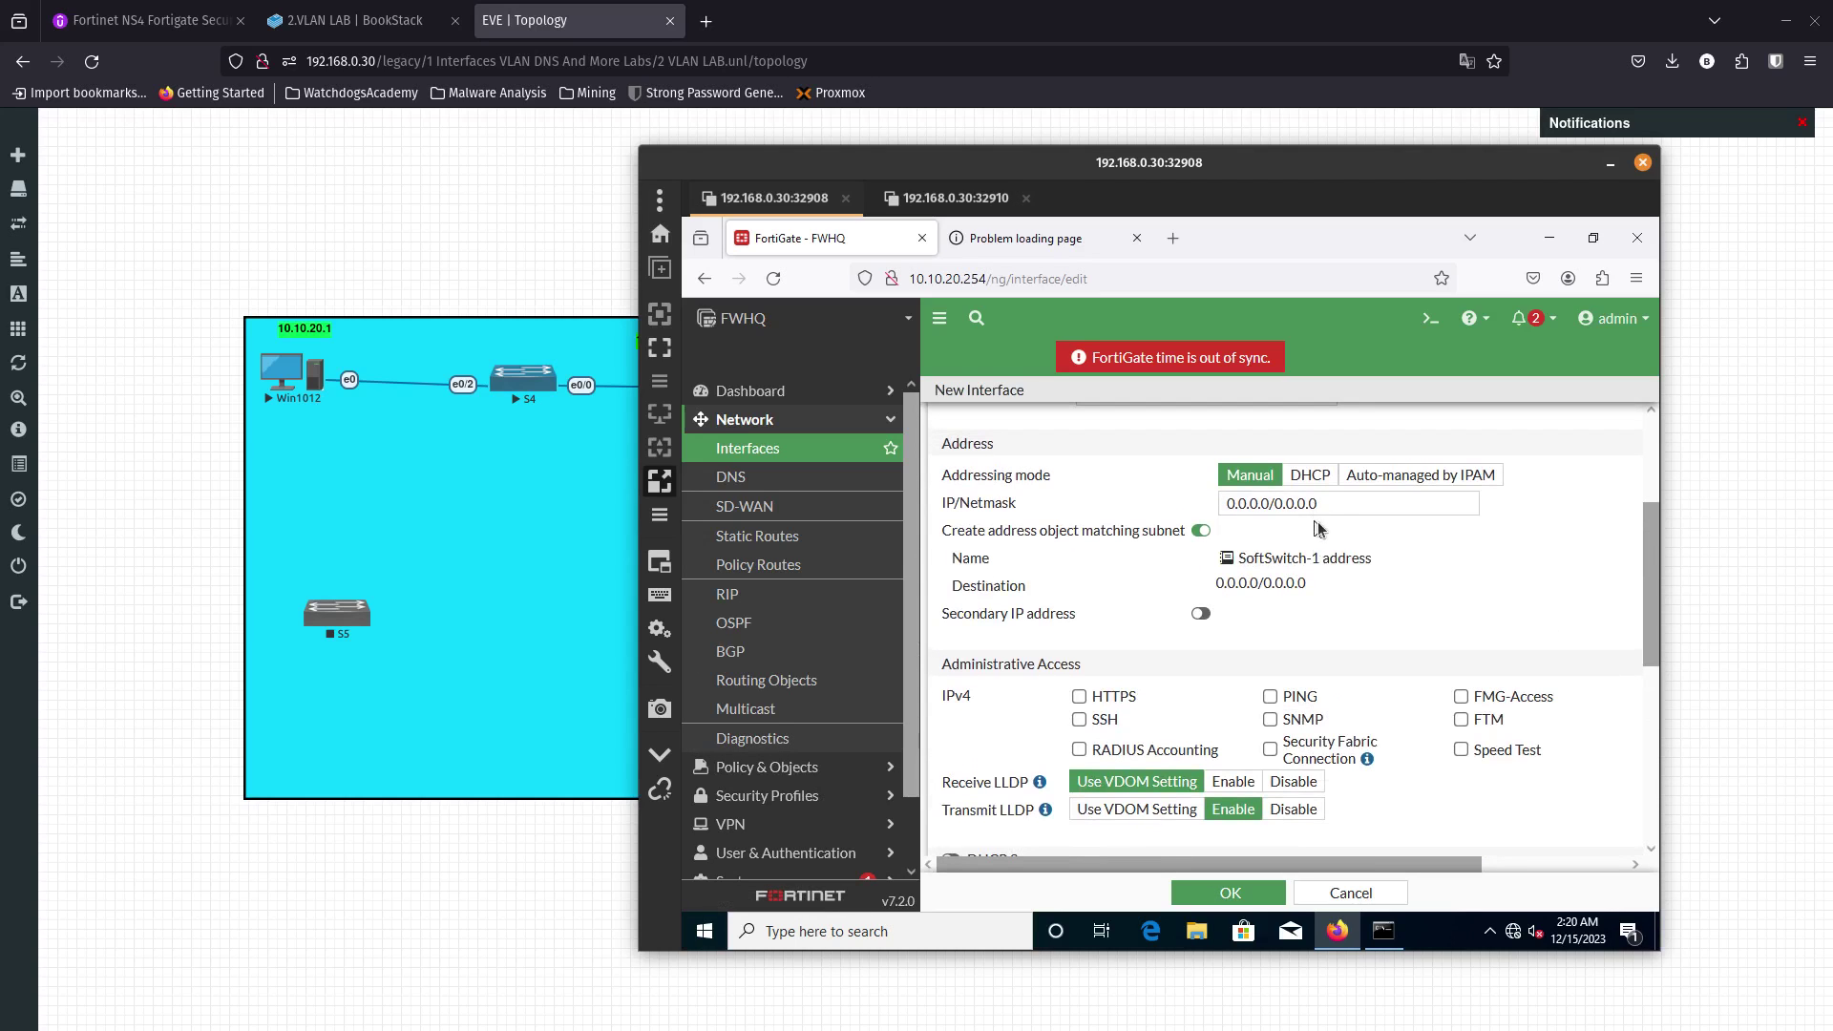
left_click_drag(1310, 504, 1144, 506)
Enter IP/Netmask 10.10.30.254/24, enable PING access, and save SoftSwitch-1.
type("10.10.20")
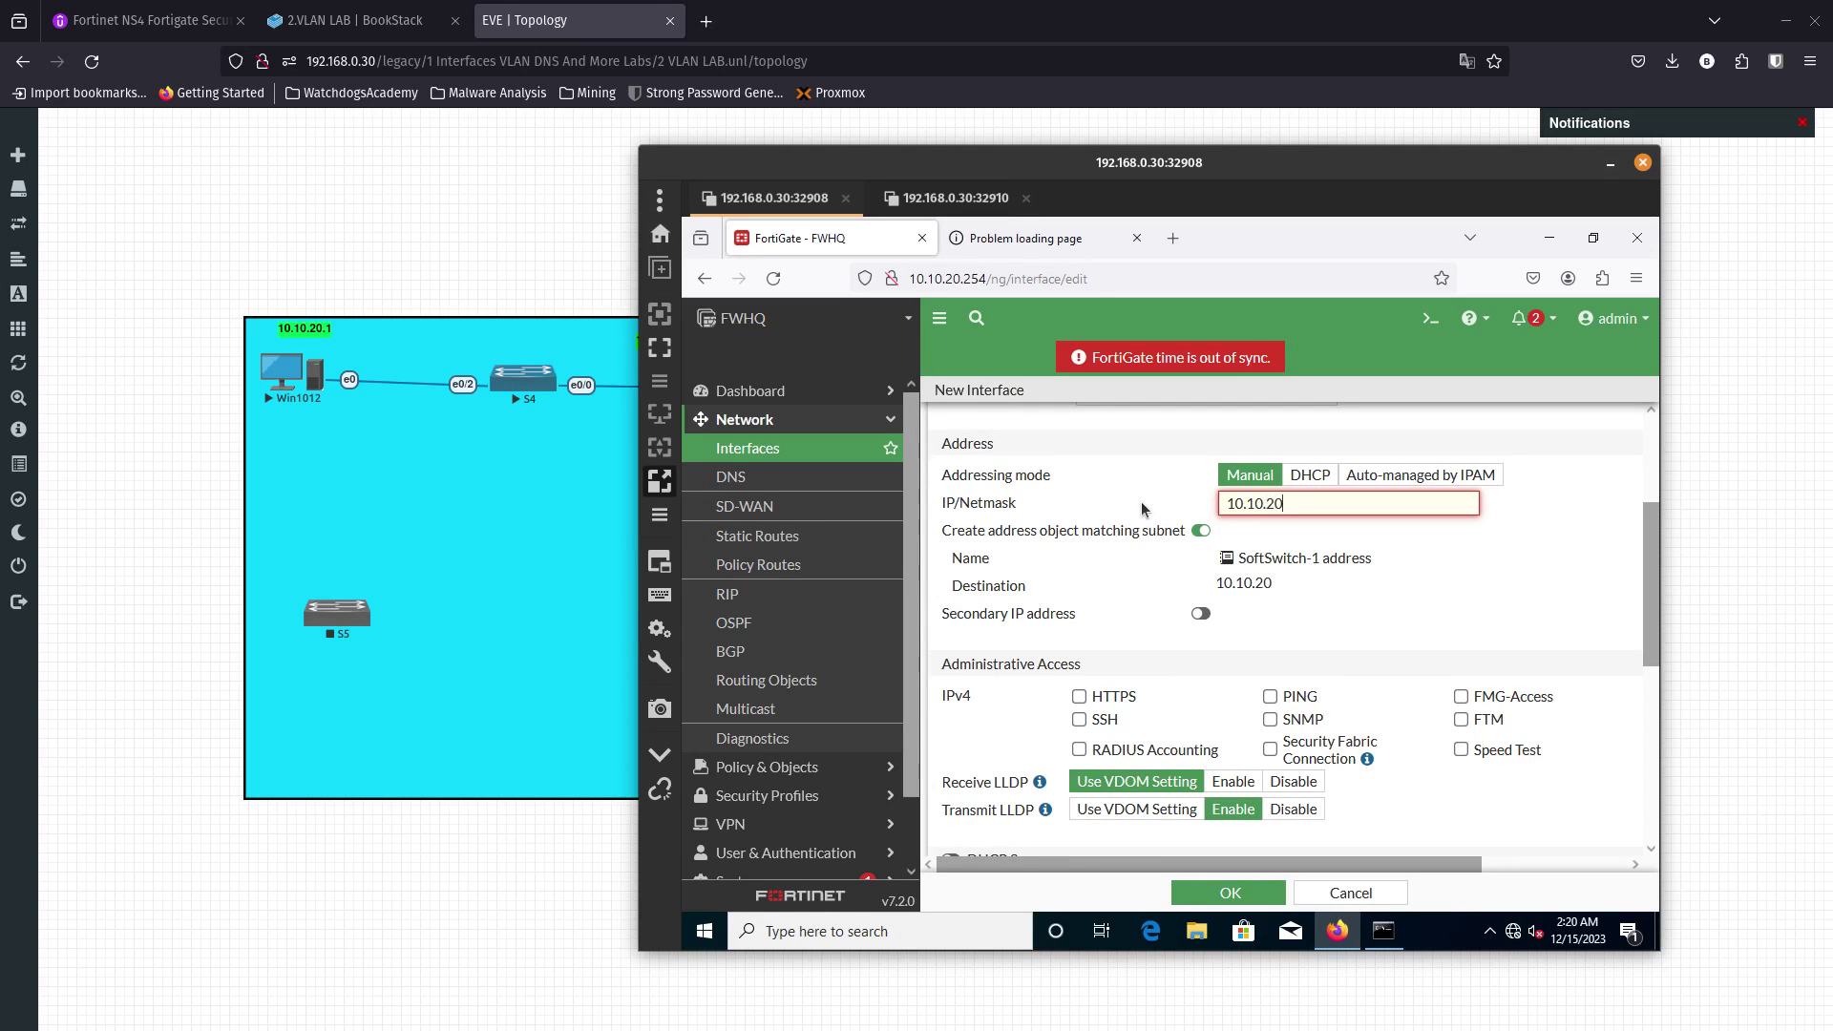
key("BackSpace")
key("BackSpace")
type("30.254/24")
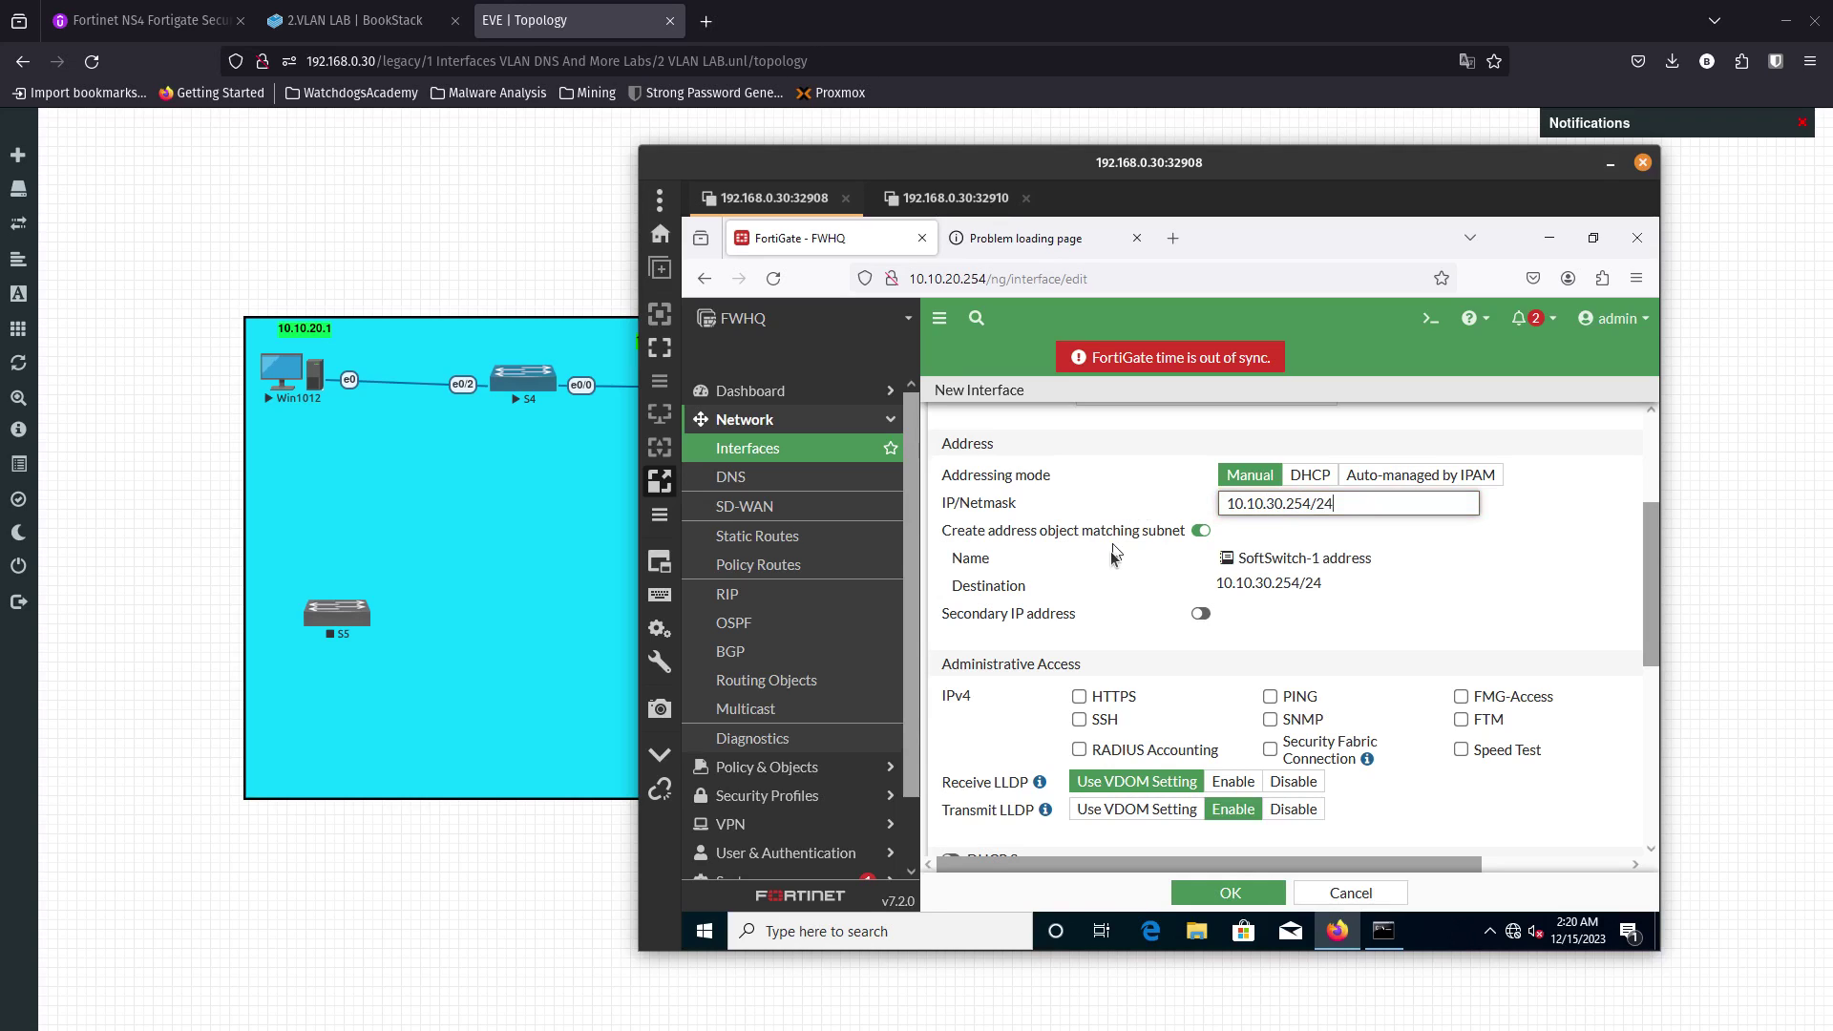
left_click(1270, 697)
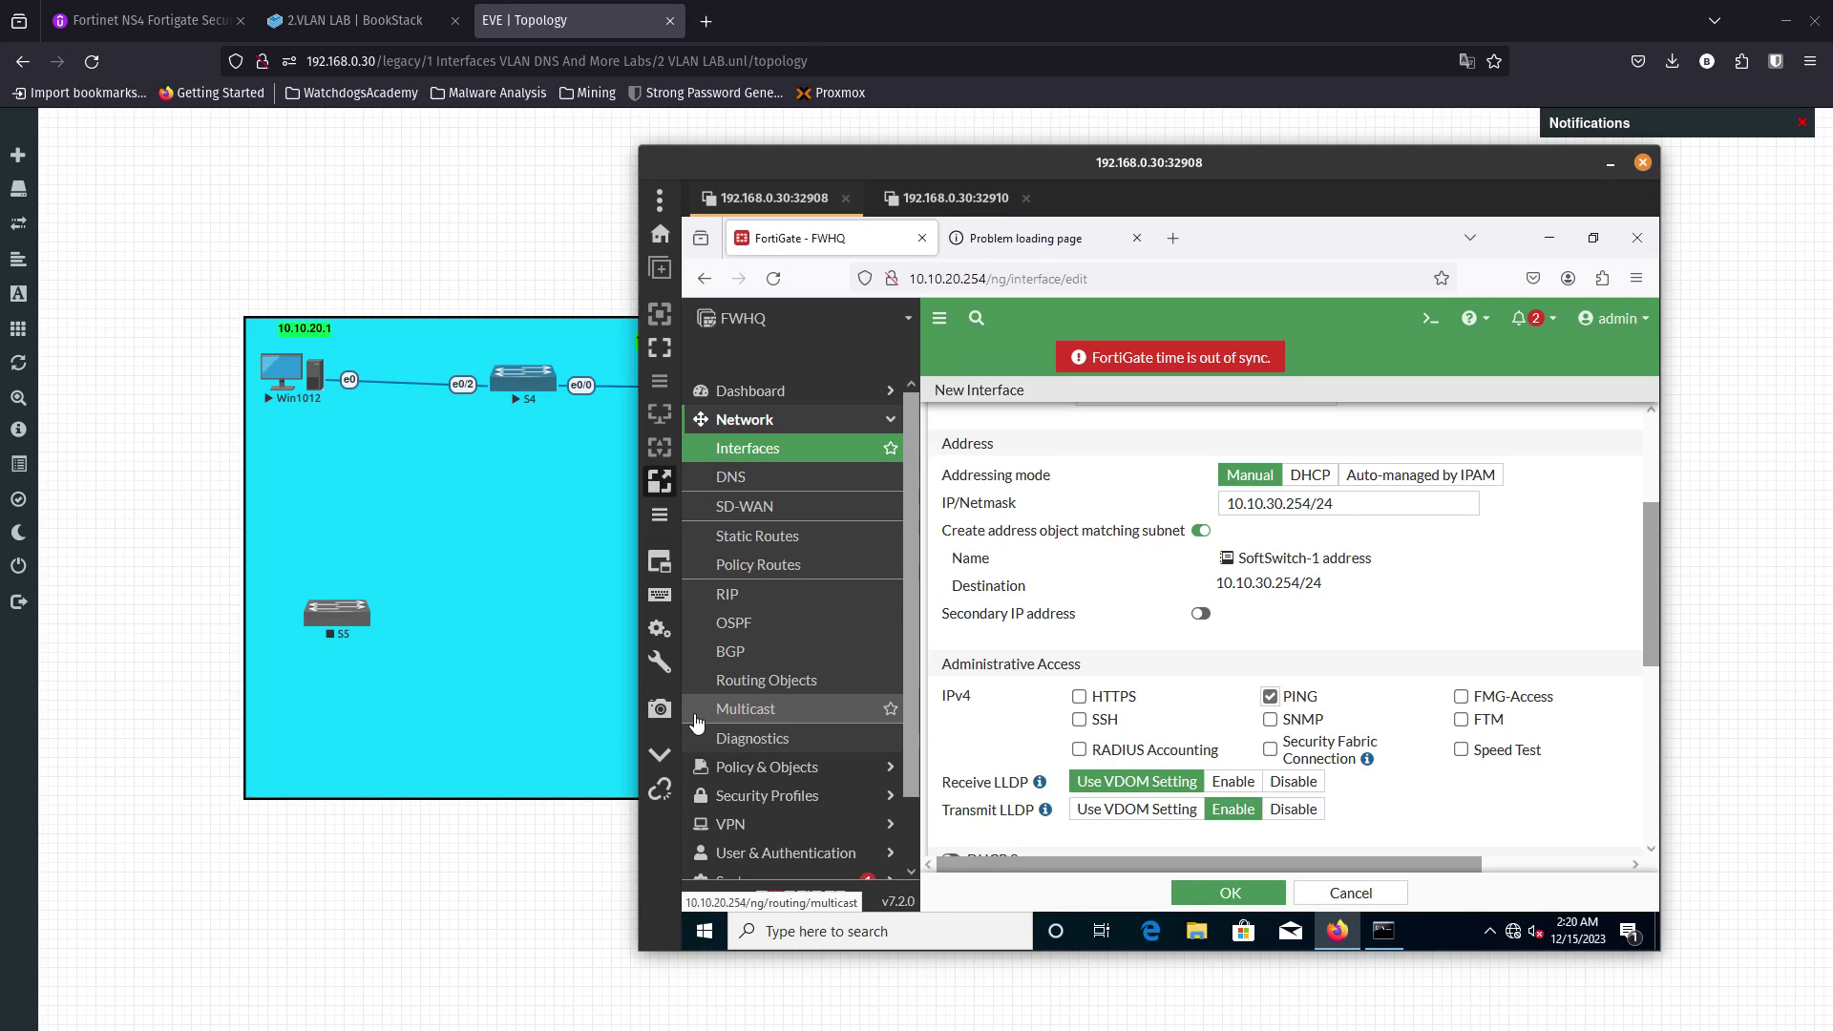
left_click(1251, 897)
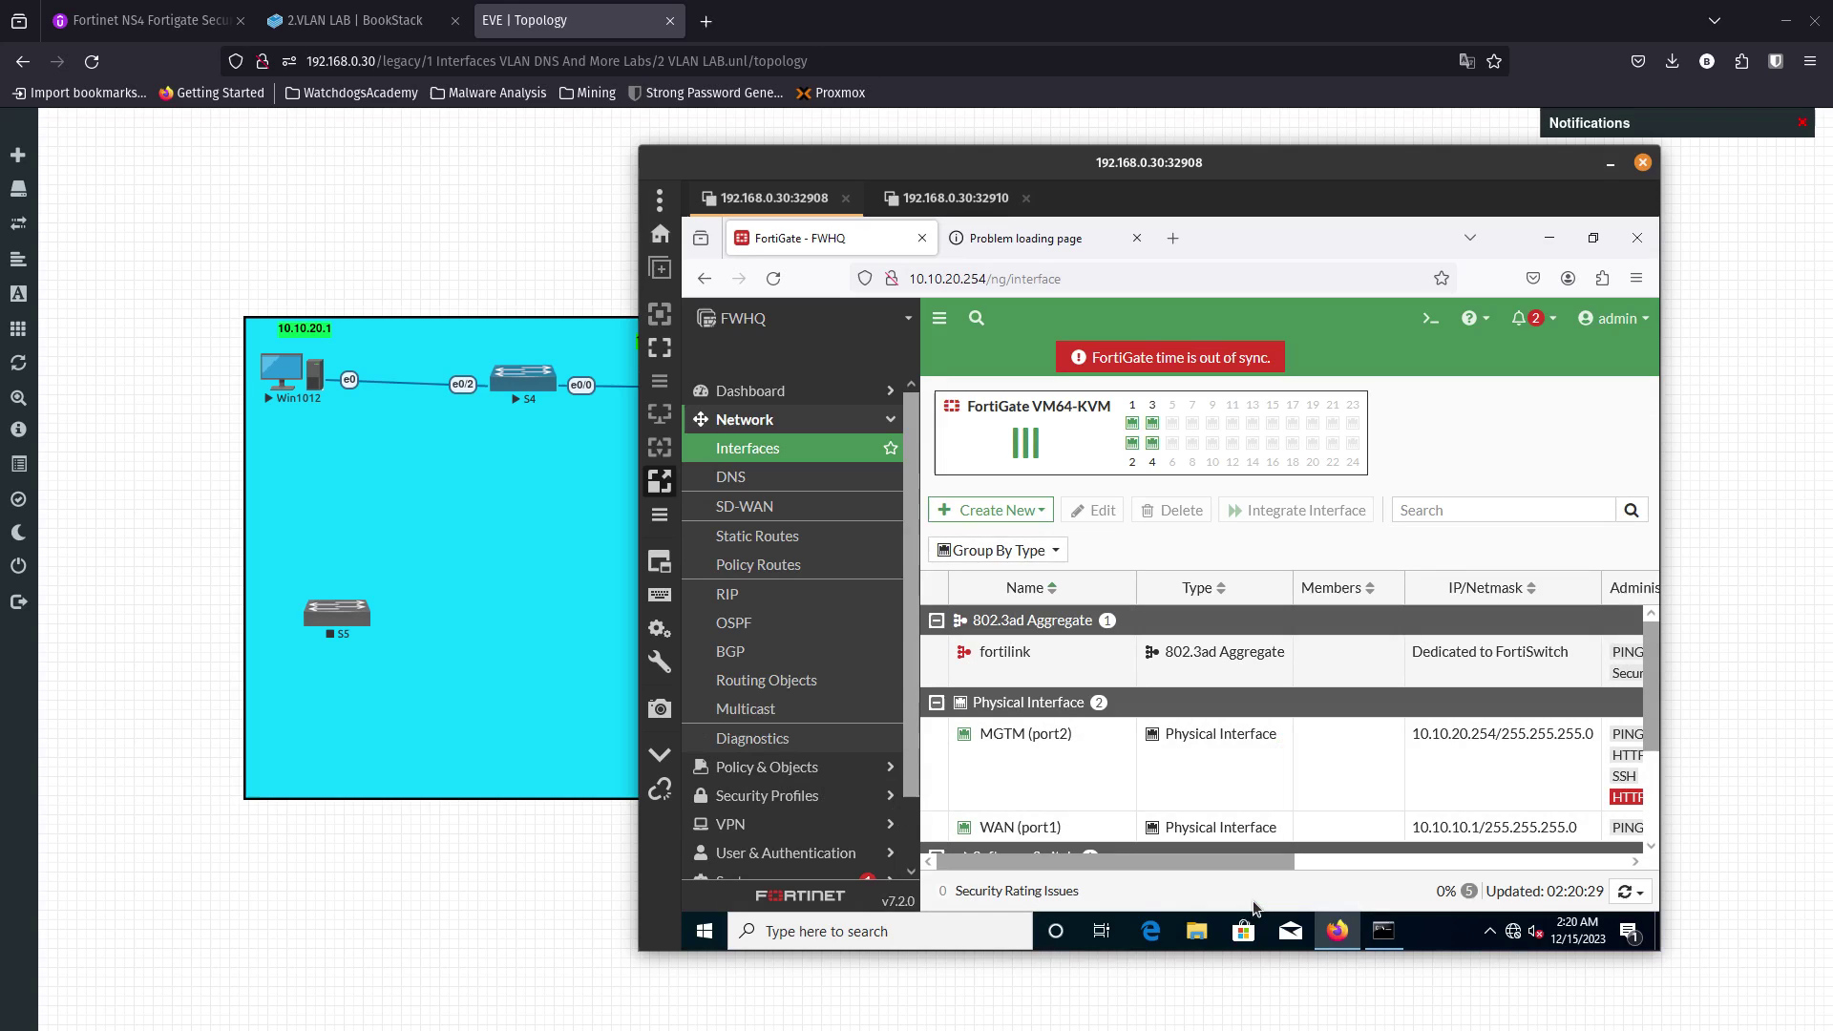
left_click_drag(1104, 161, 1338, 190)
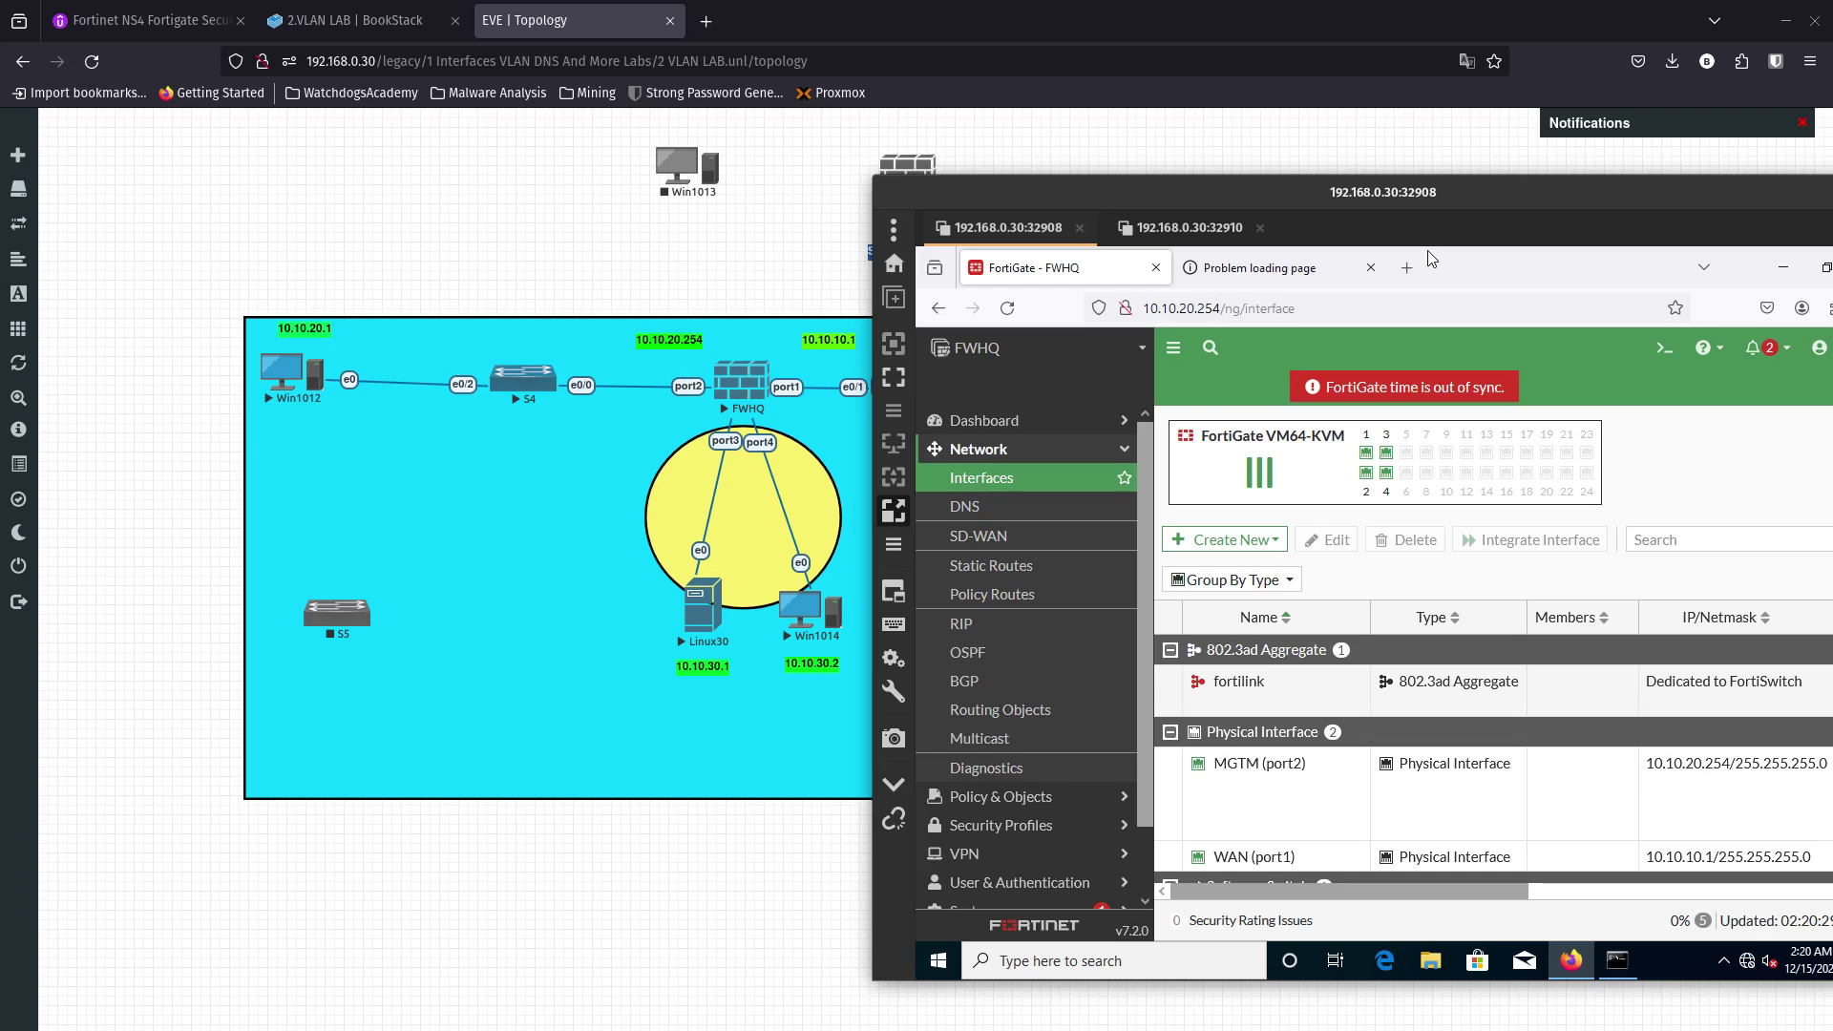
left_click_drag(1146, 195, 1299, 165)
Open Windows PowerShell on the Win1014 client.
left_click(1014, 229)
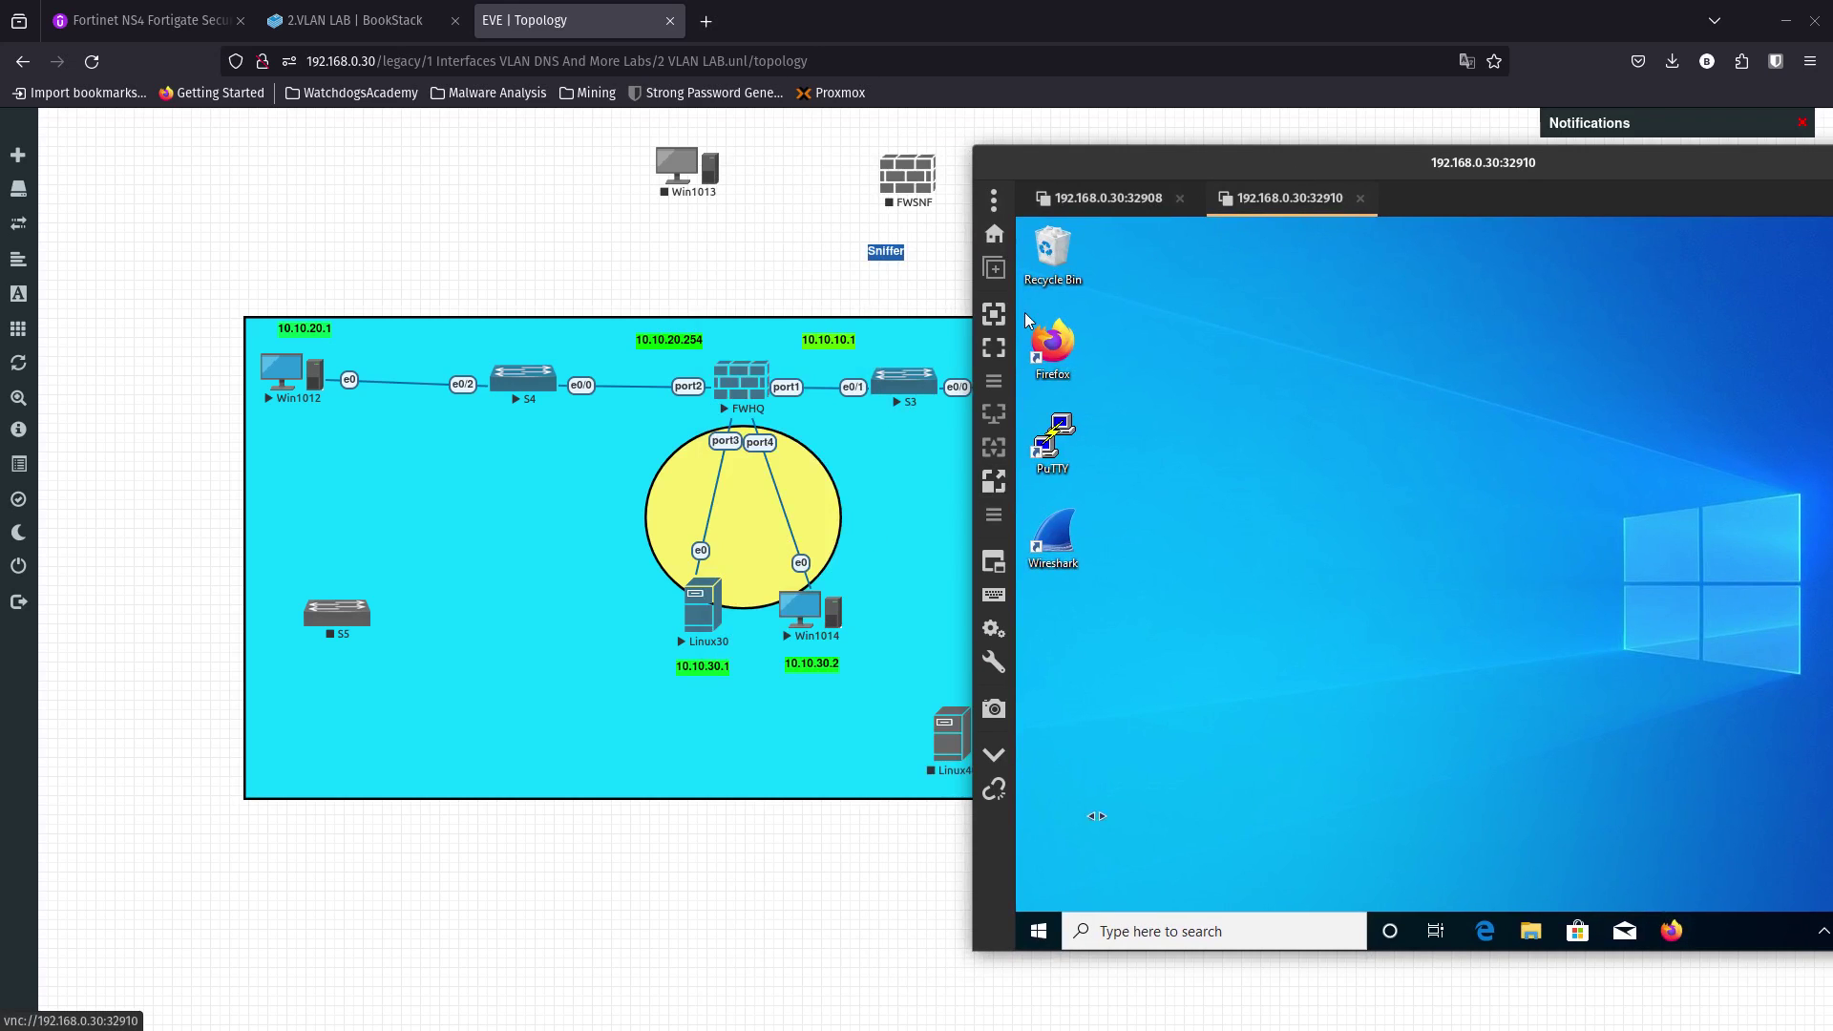
right_click(1039, 930)
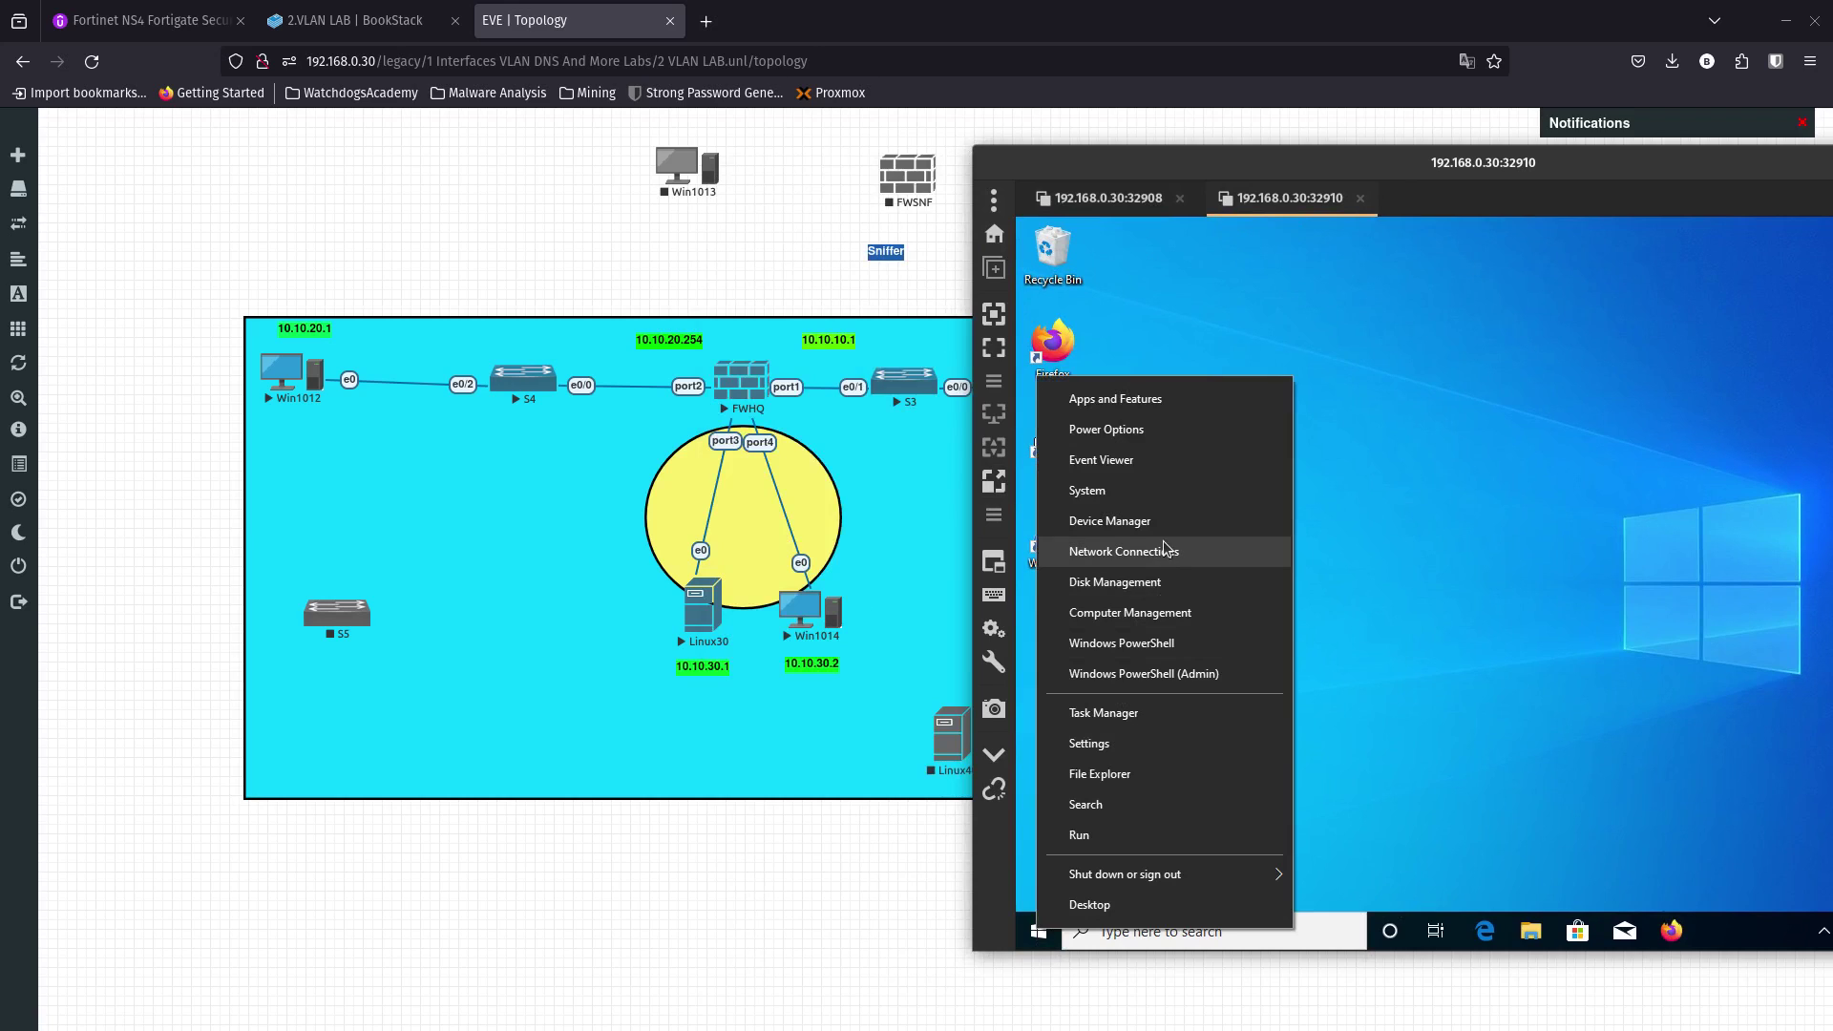
left_click(1167, 642)
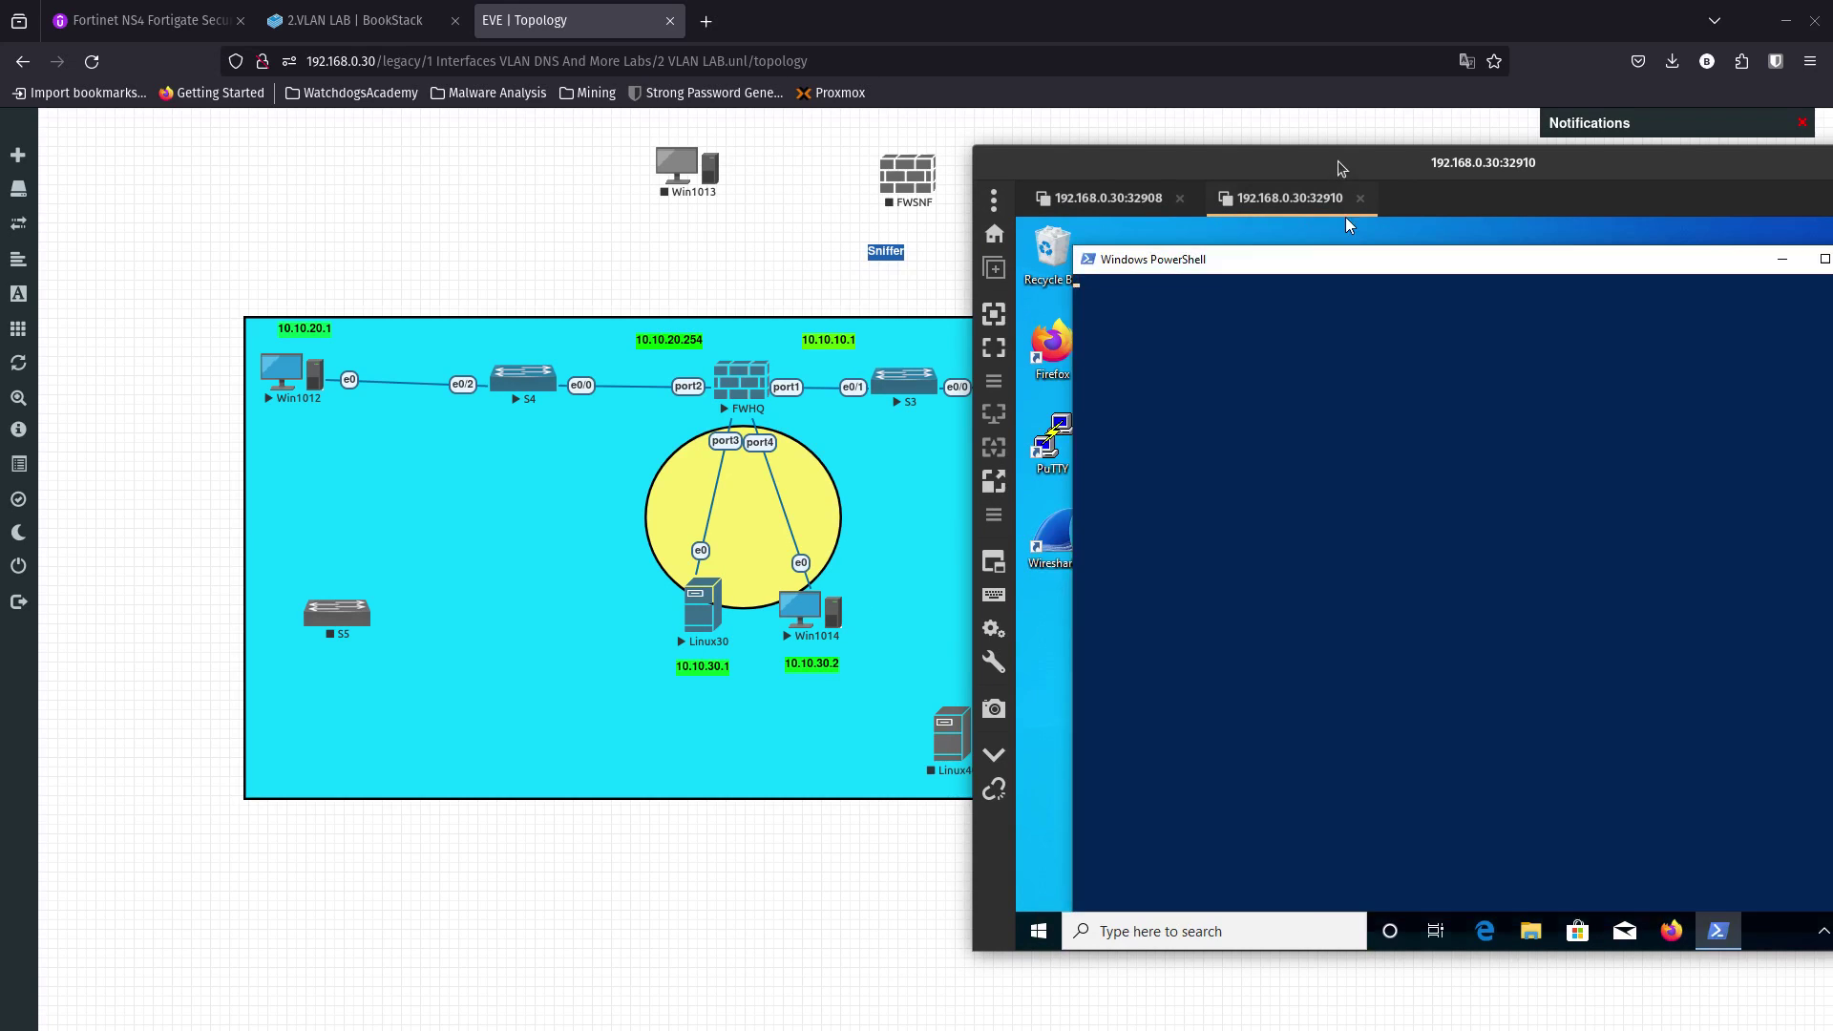
left_click_drag(1337, 158, 1154, 143)
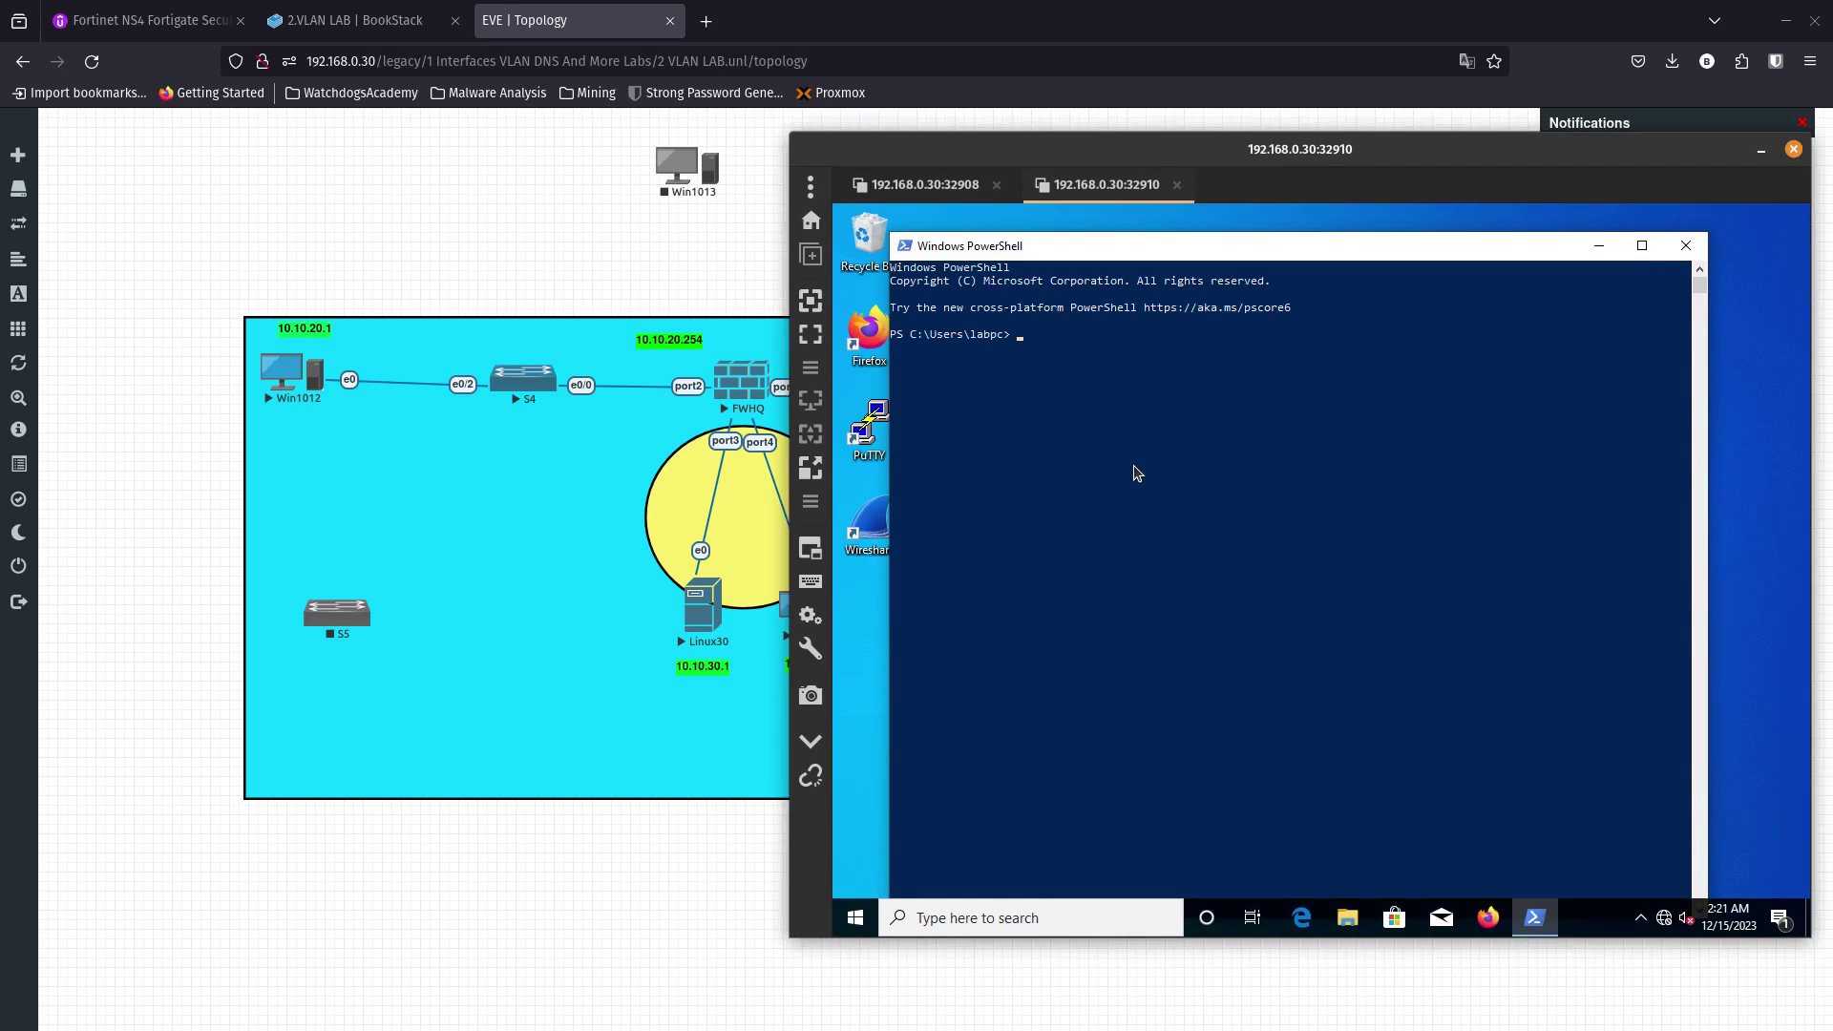
Run ping -t 10.10.30.1 until 17 of 17 replies, then launch Firefox.
key("Return")
type("ping -t 10.10.30.1")
key("Return")
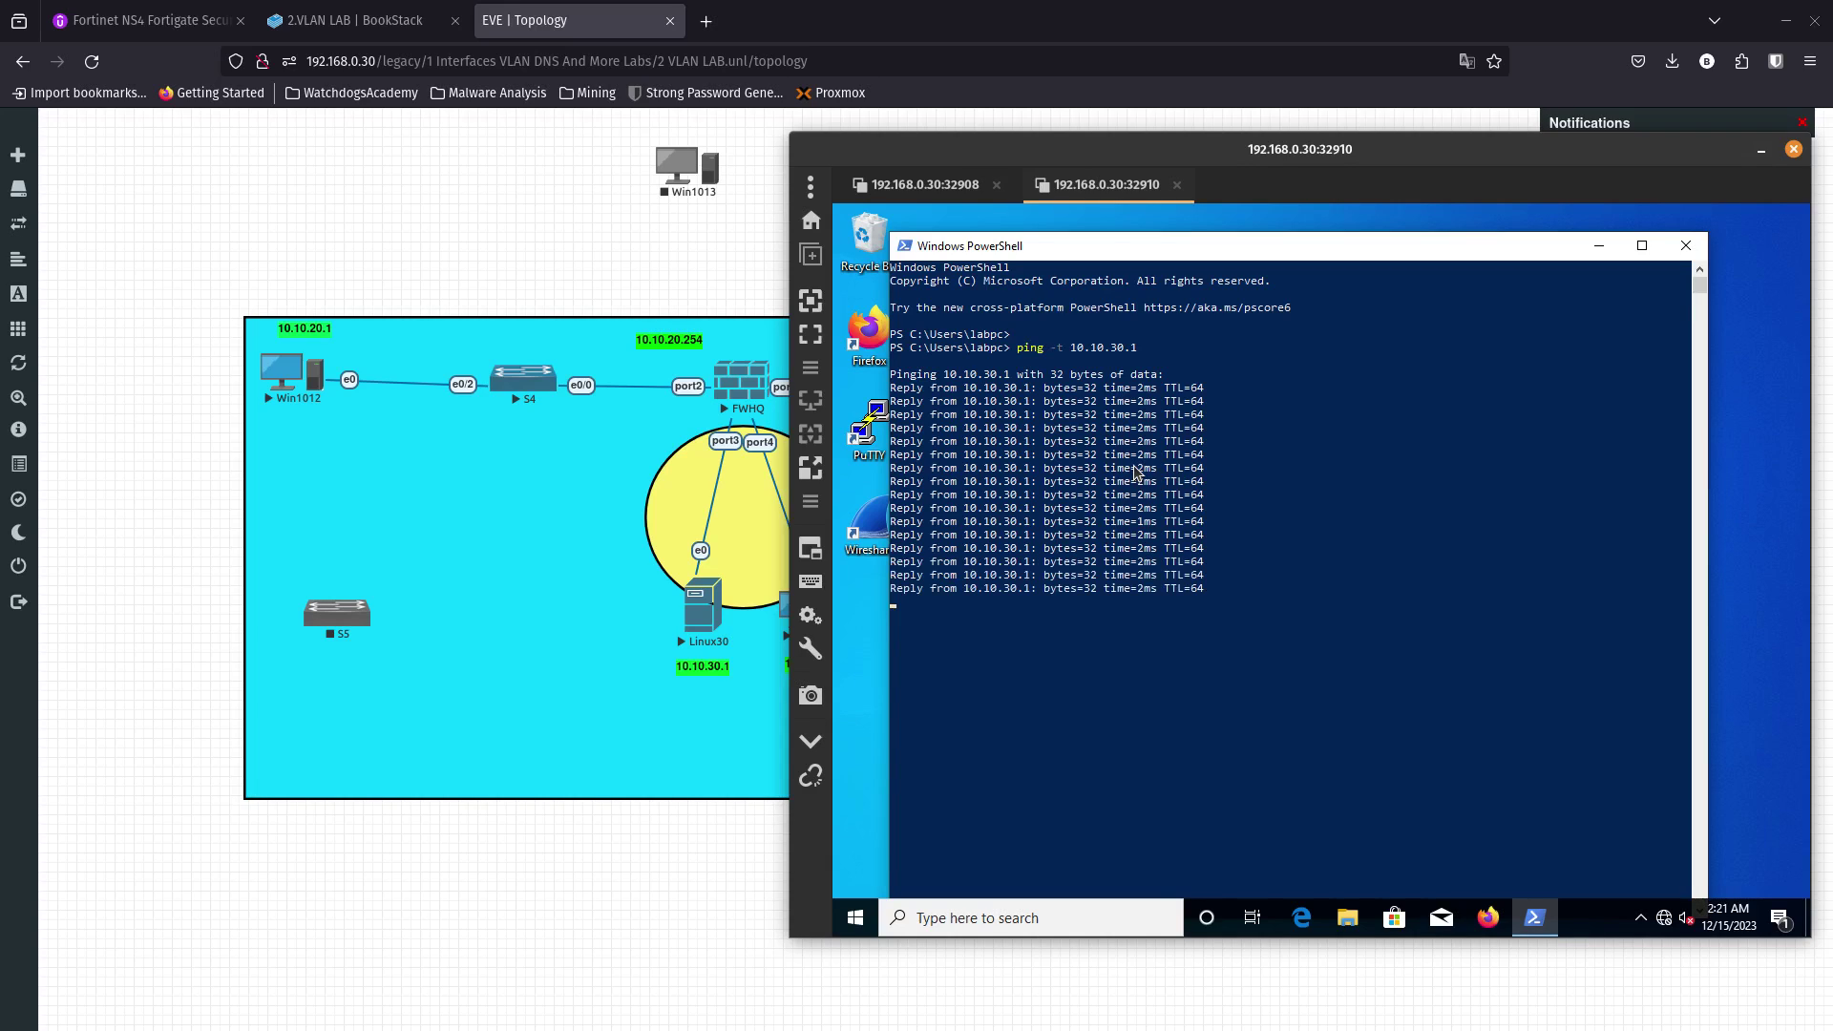
key("ctrl+c")
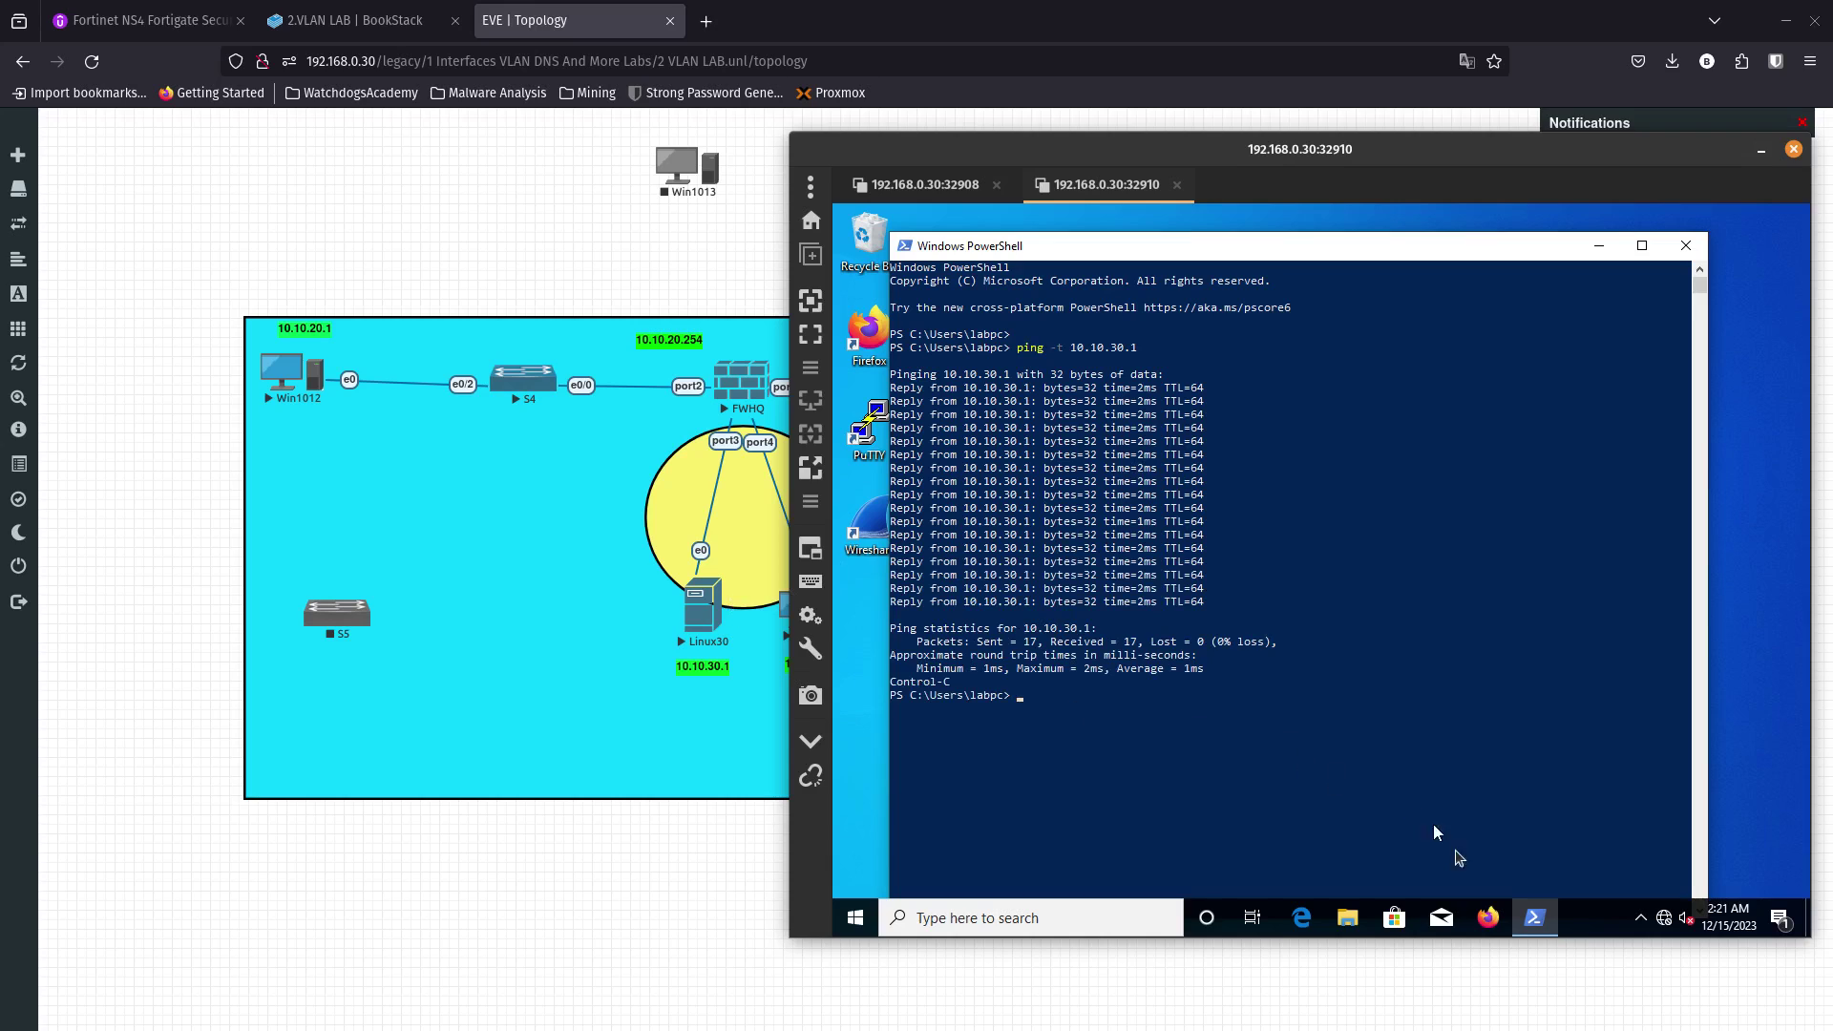
left_click(1488, 918)
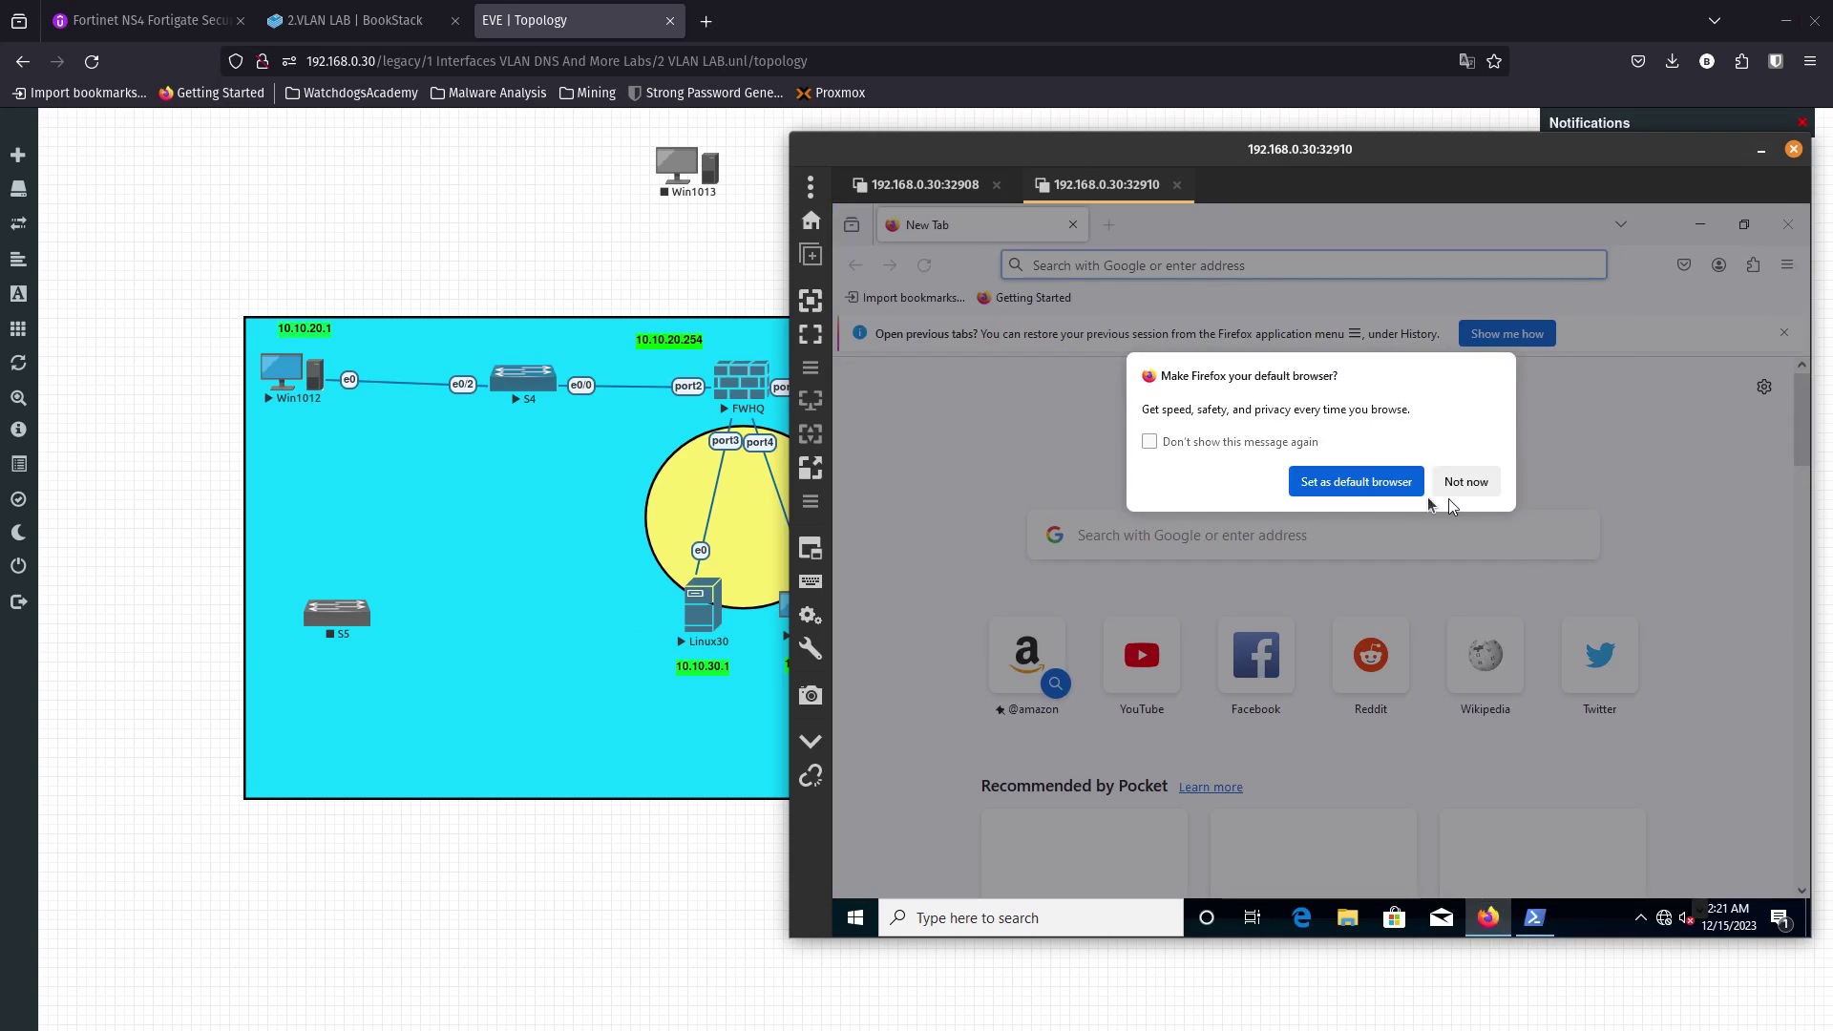
Permanently dismiss Firefox's default-browser prompt and browse to 10.10.30.1.
left_click(1284, 442)
left_click(1481, 483)
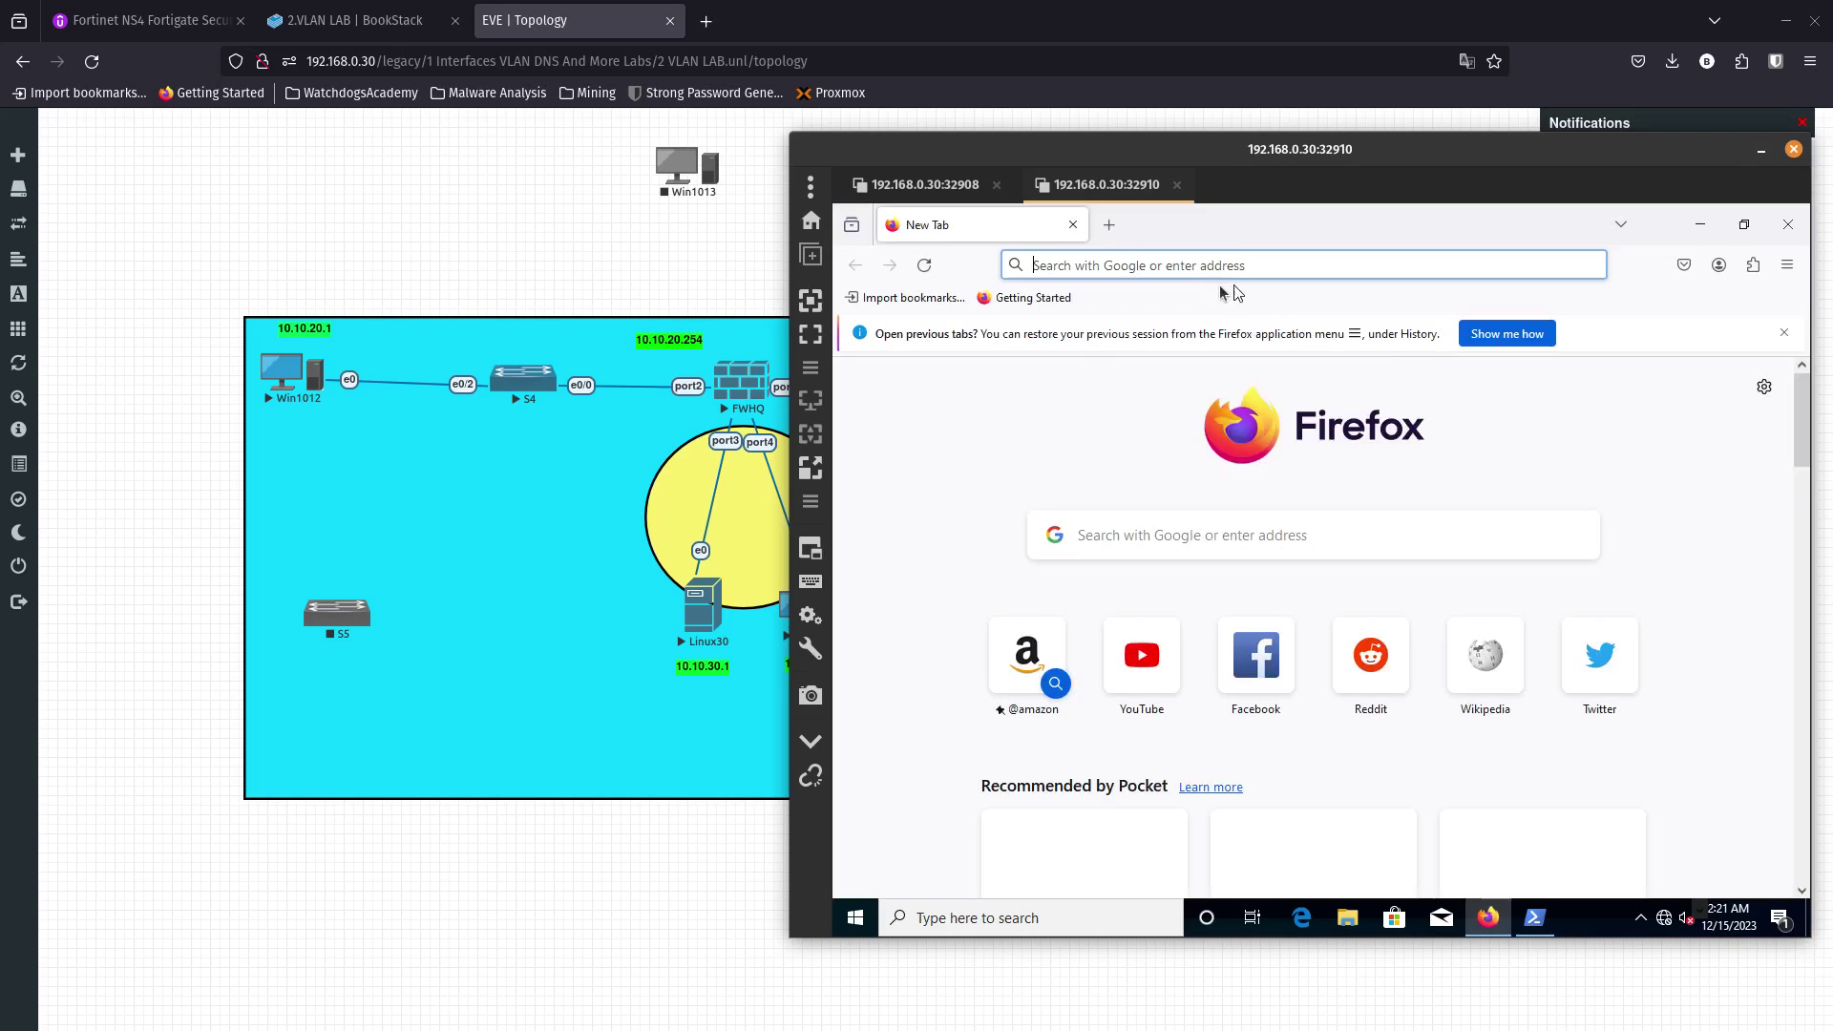
left_click(1192, 275)
type("10.10")
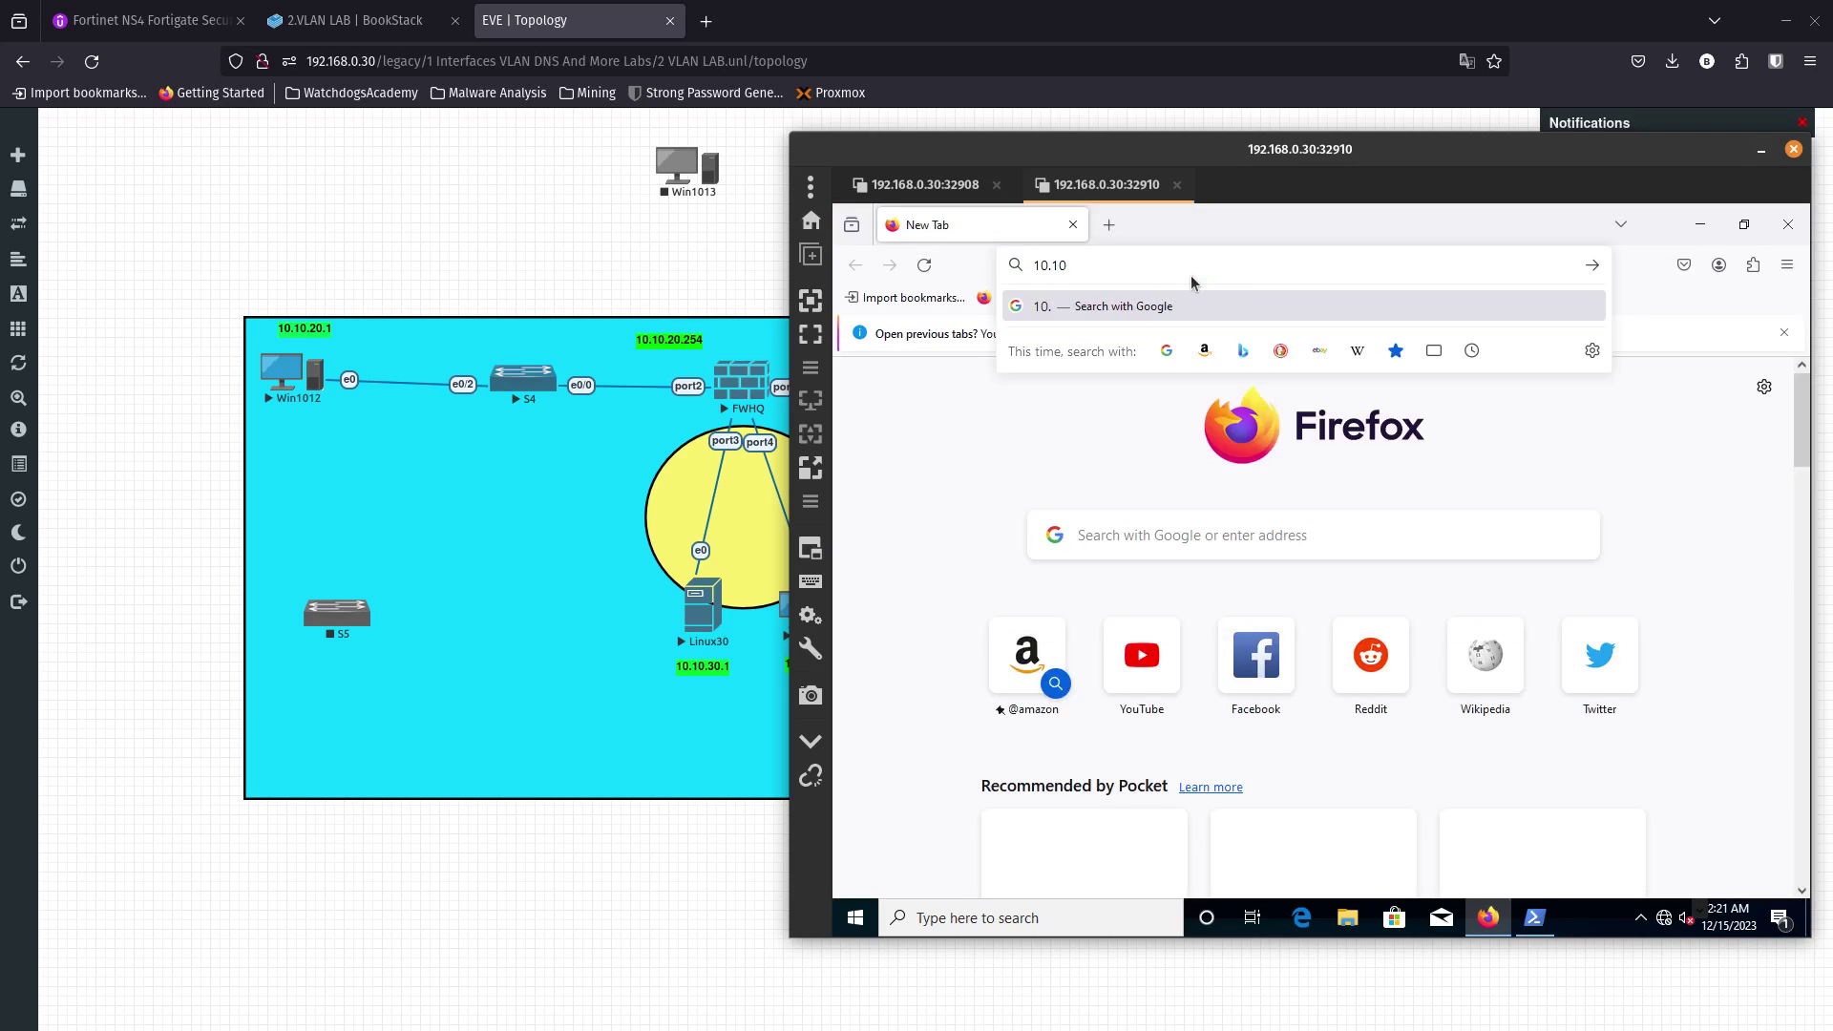
type(".30.1")
key("Return")
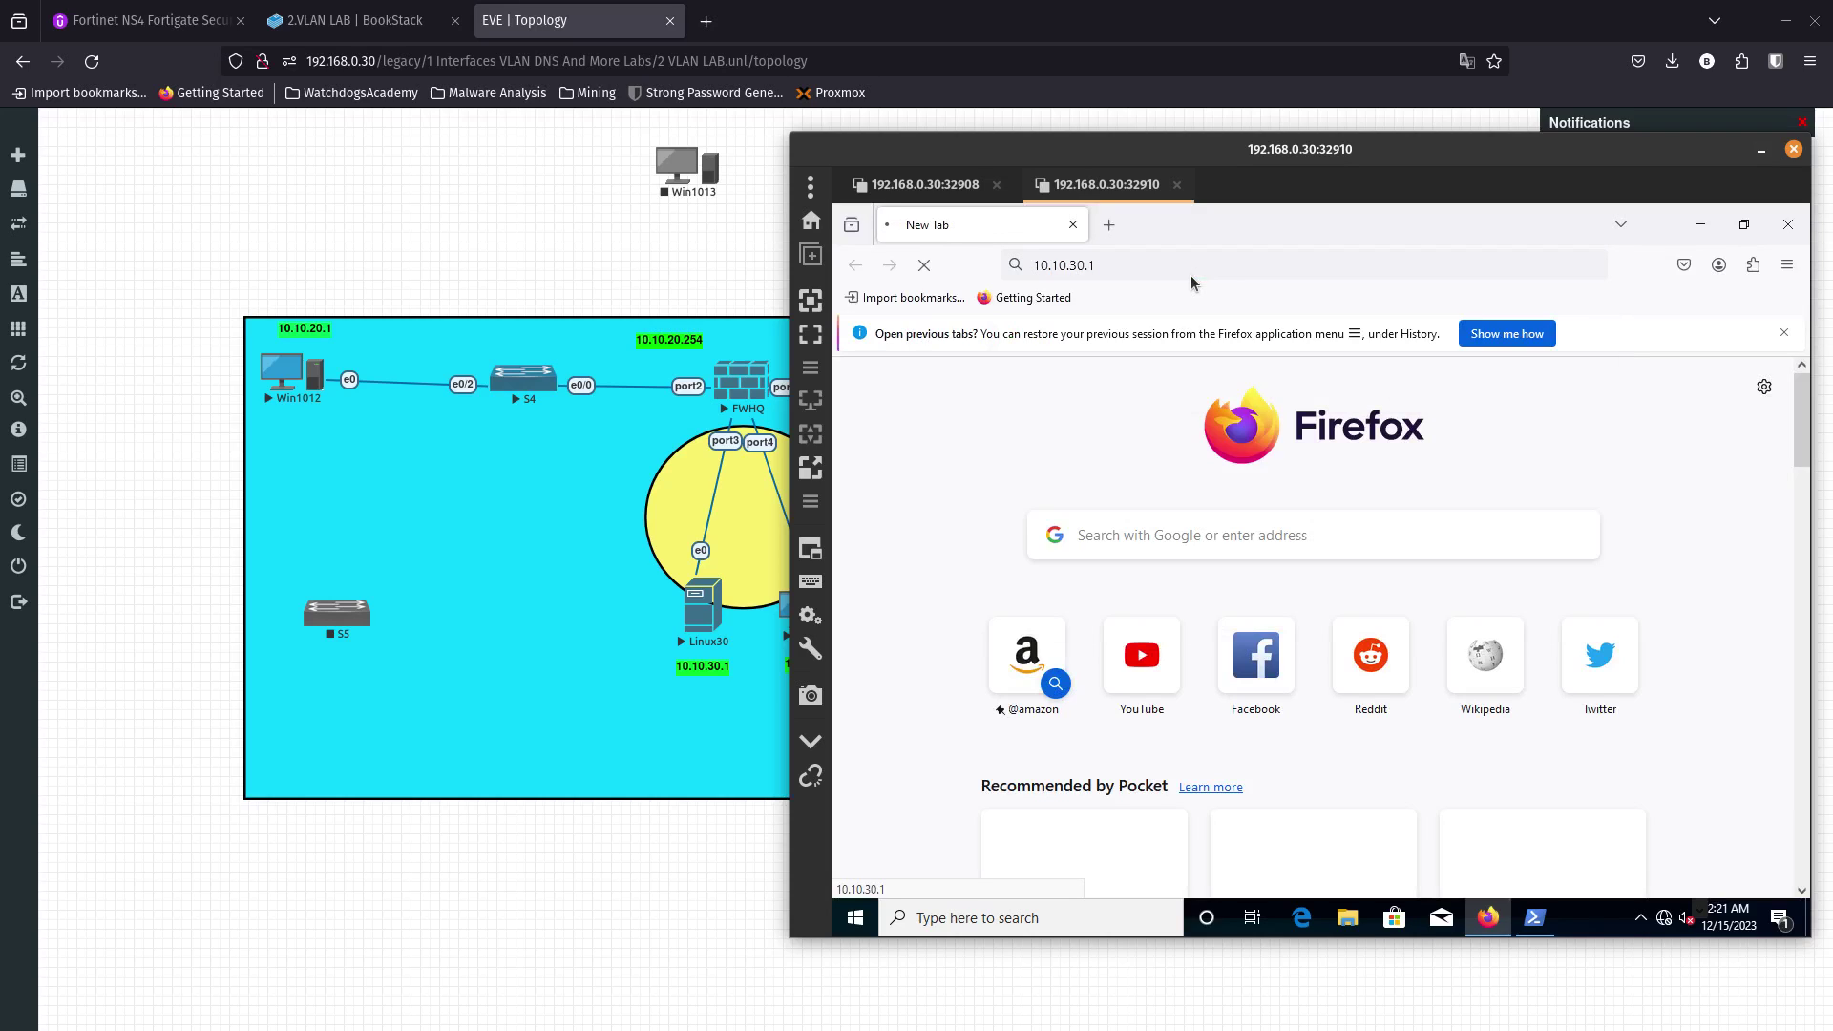
left_click(1190, 276)
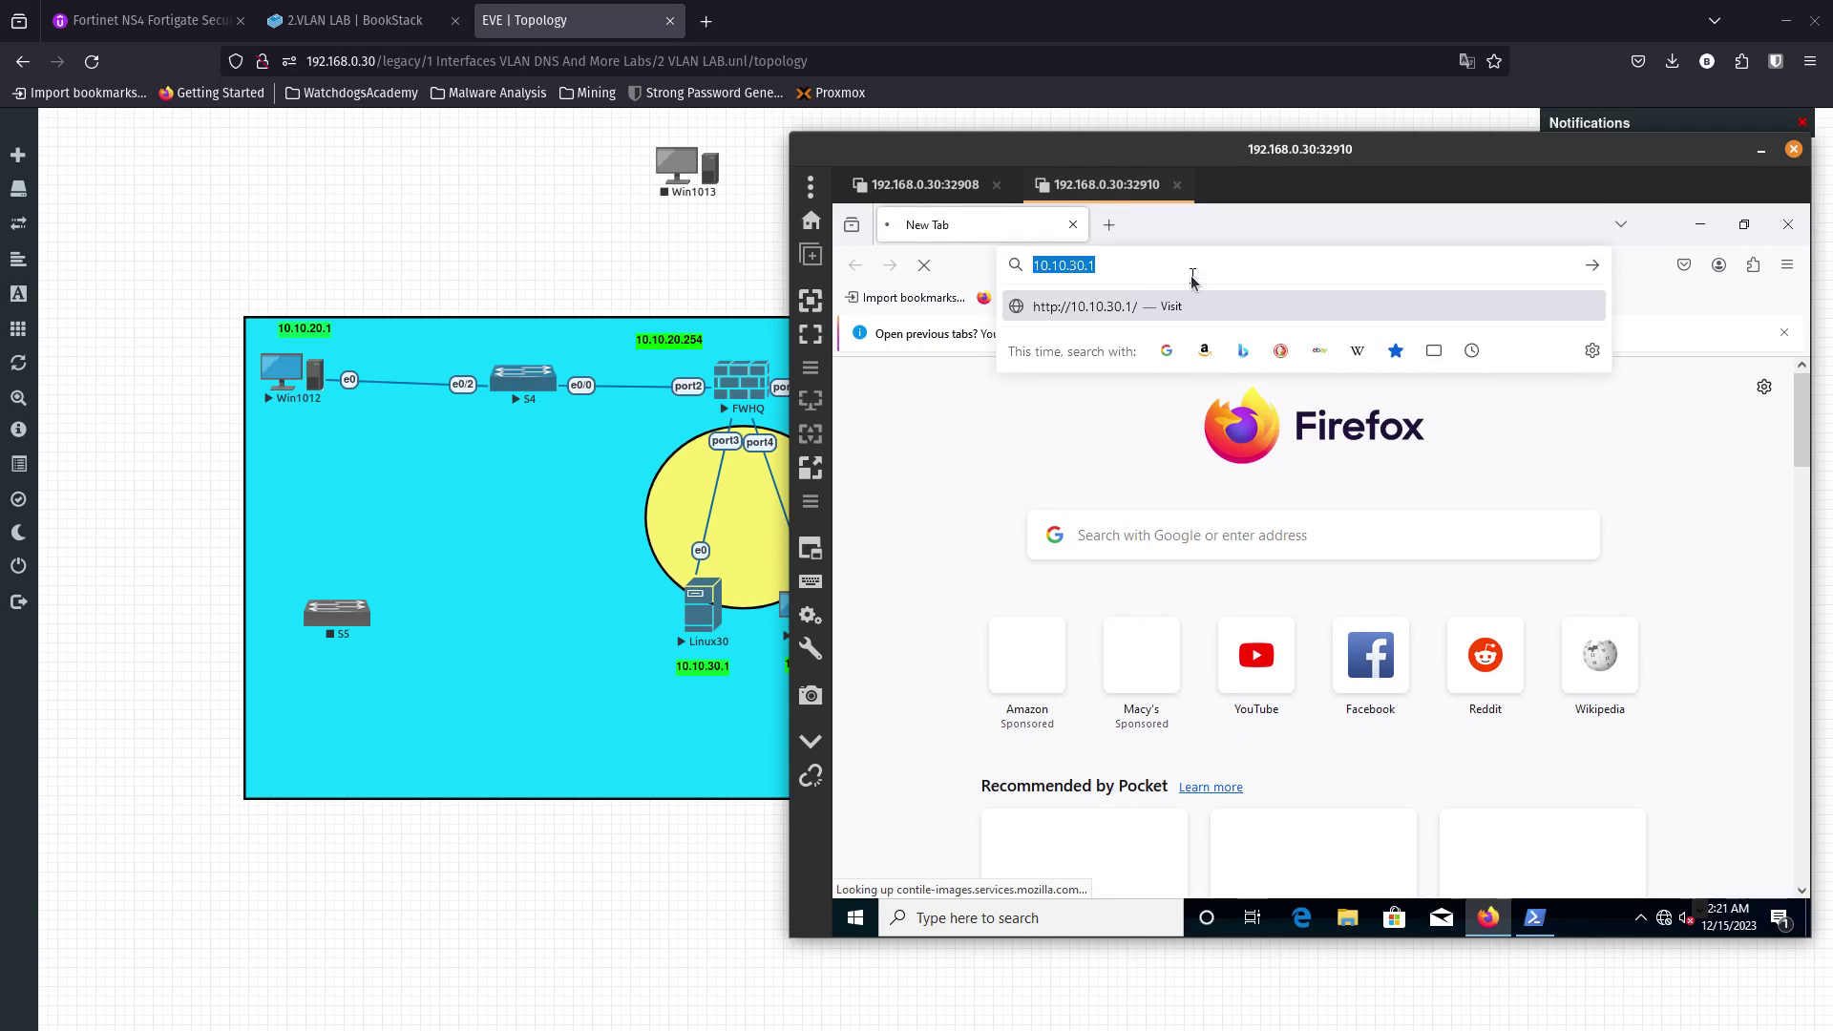
type("https")
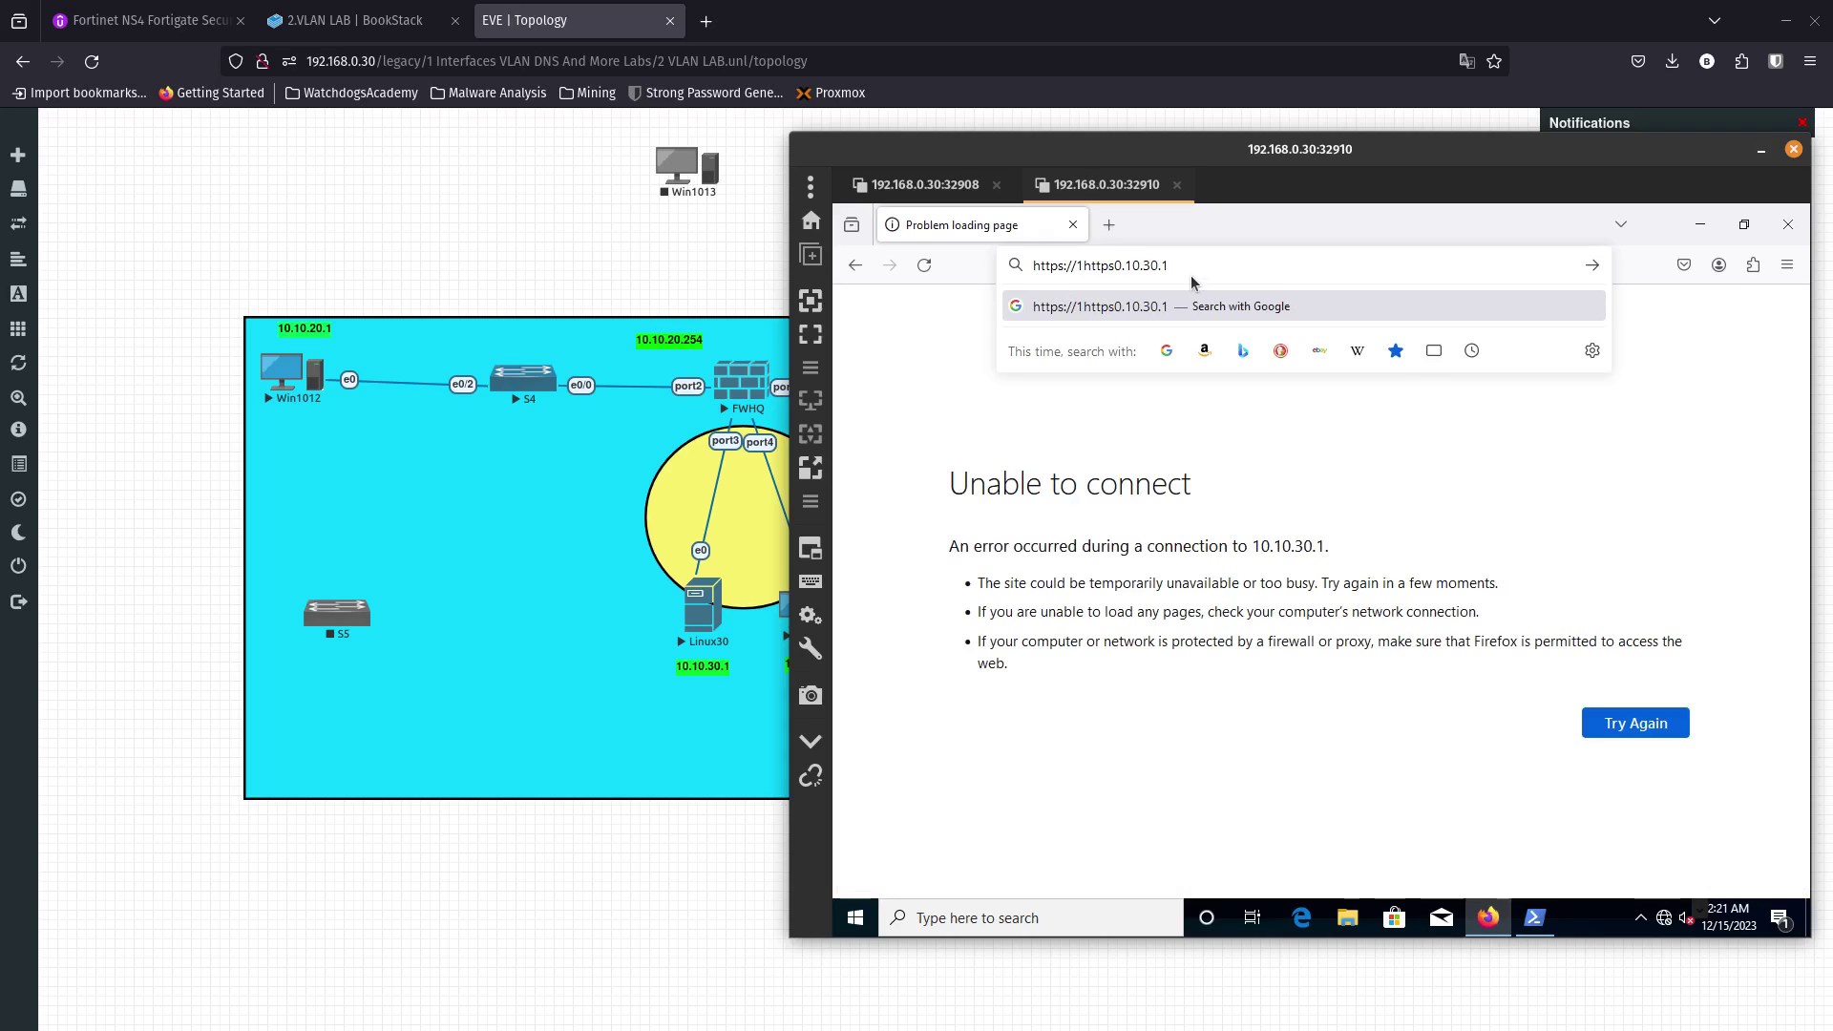
key("BackSpace")
key("BackSpace")
key("BackSpace")
key("BackSpace")
key("BackSpace")
key("BackSpace")
key("BackSpace")
key("BackSpace")
key("BackSpace")
key("BackSpace")
key("BackSpace")
key("BackSpace")
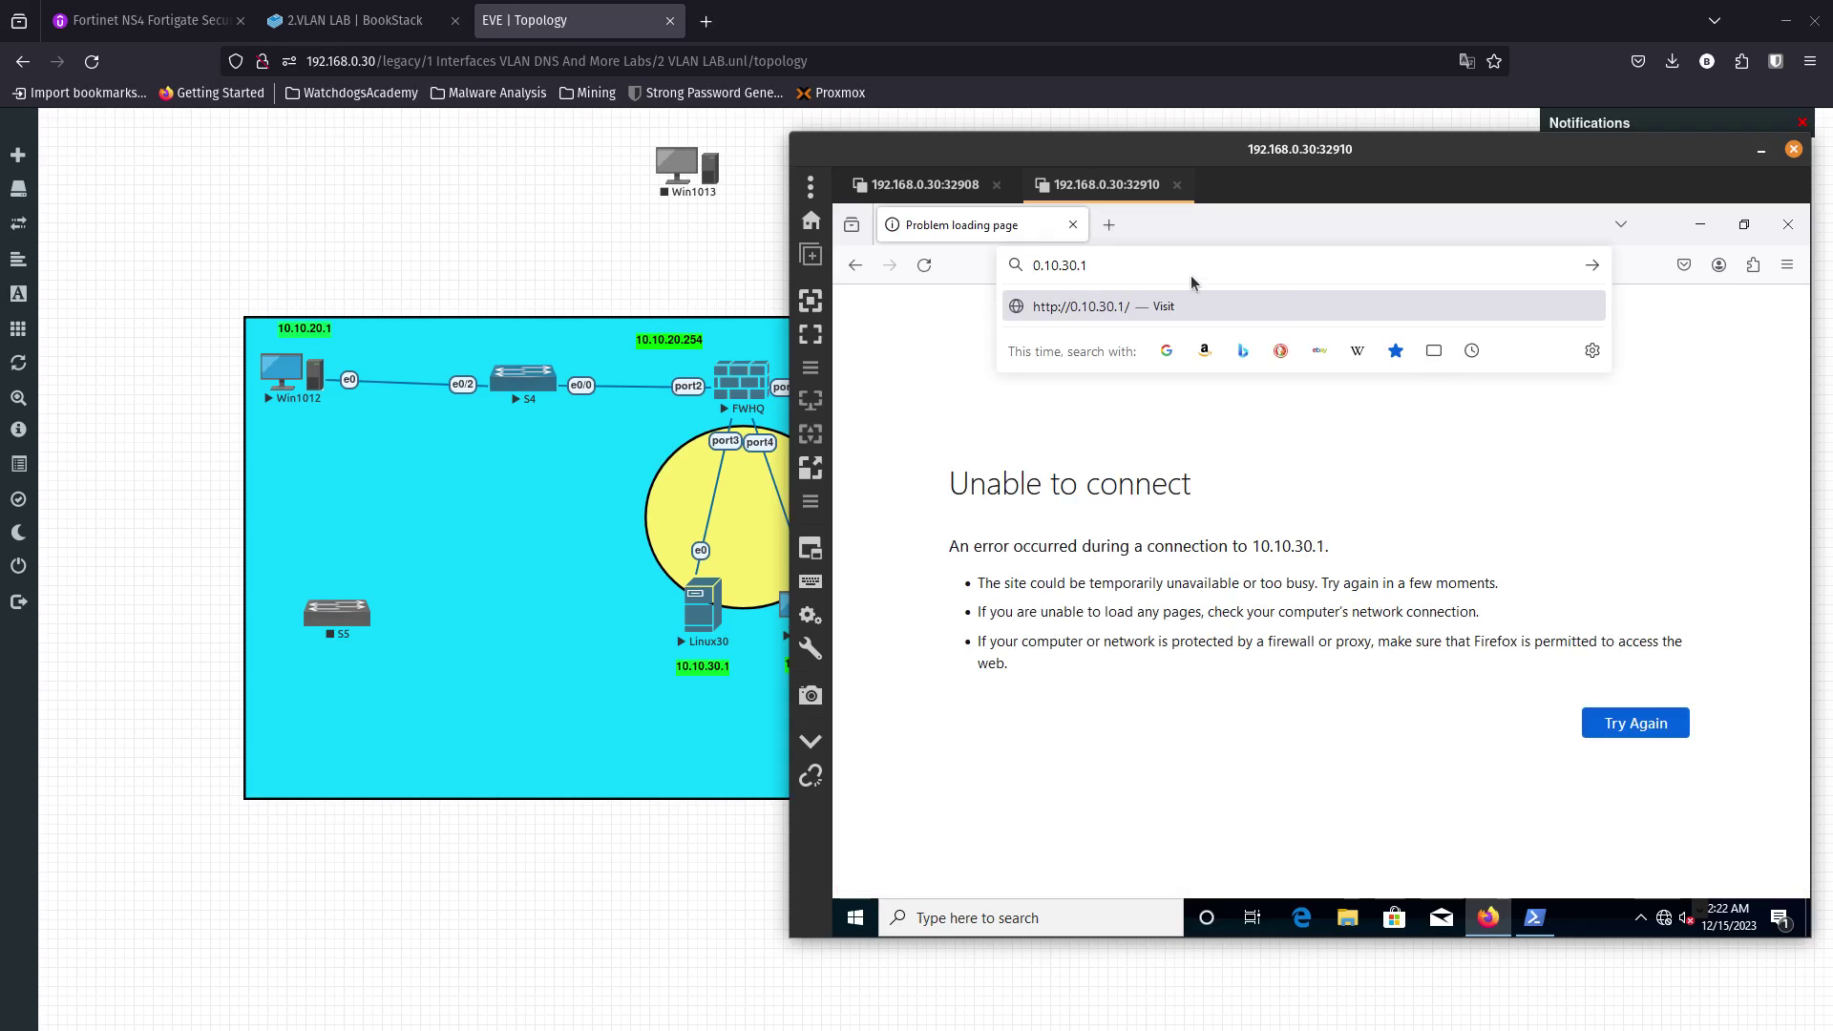
type("tps://1")
key("Return")
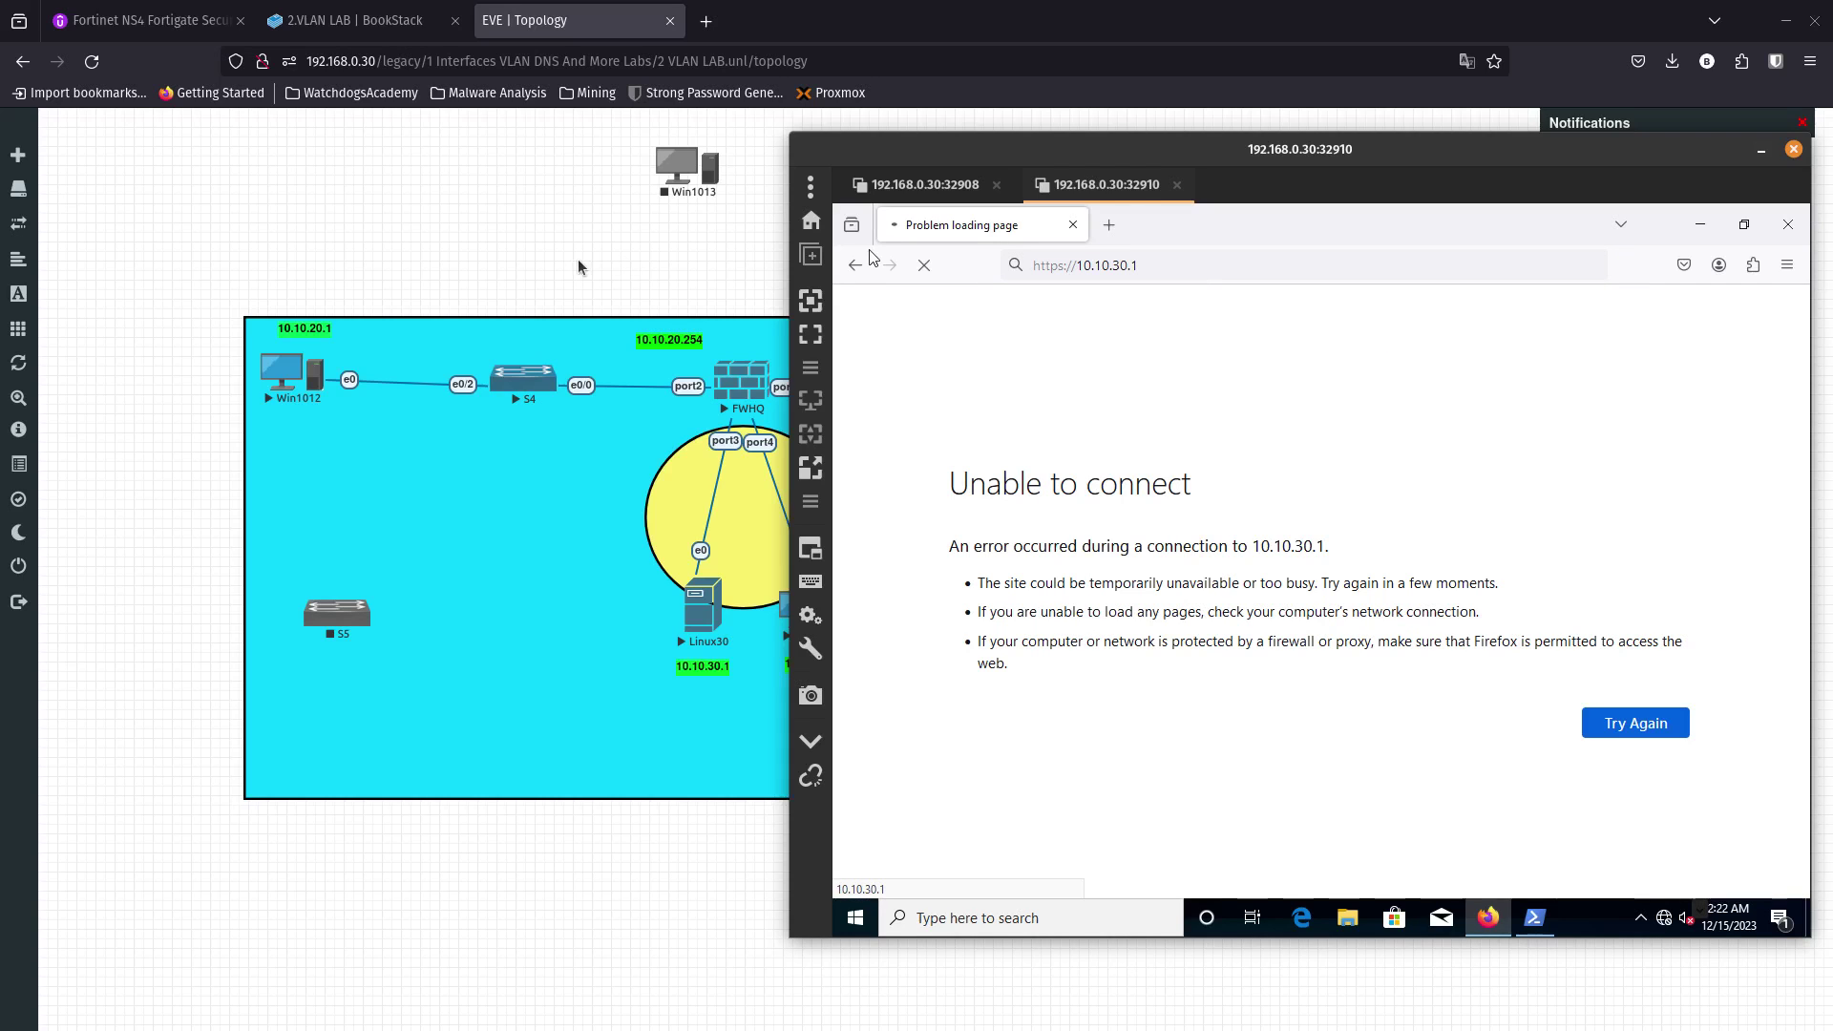
Open a terminal on Linux30 and ping 10.10.30.2, stopping after 9 unanswered packets.
left_click(703, 606)
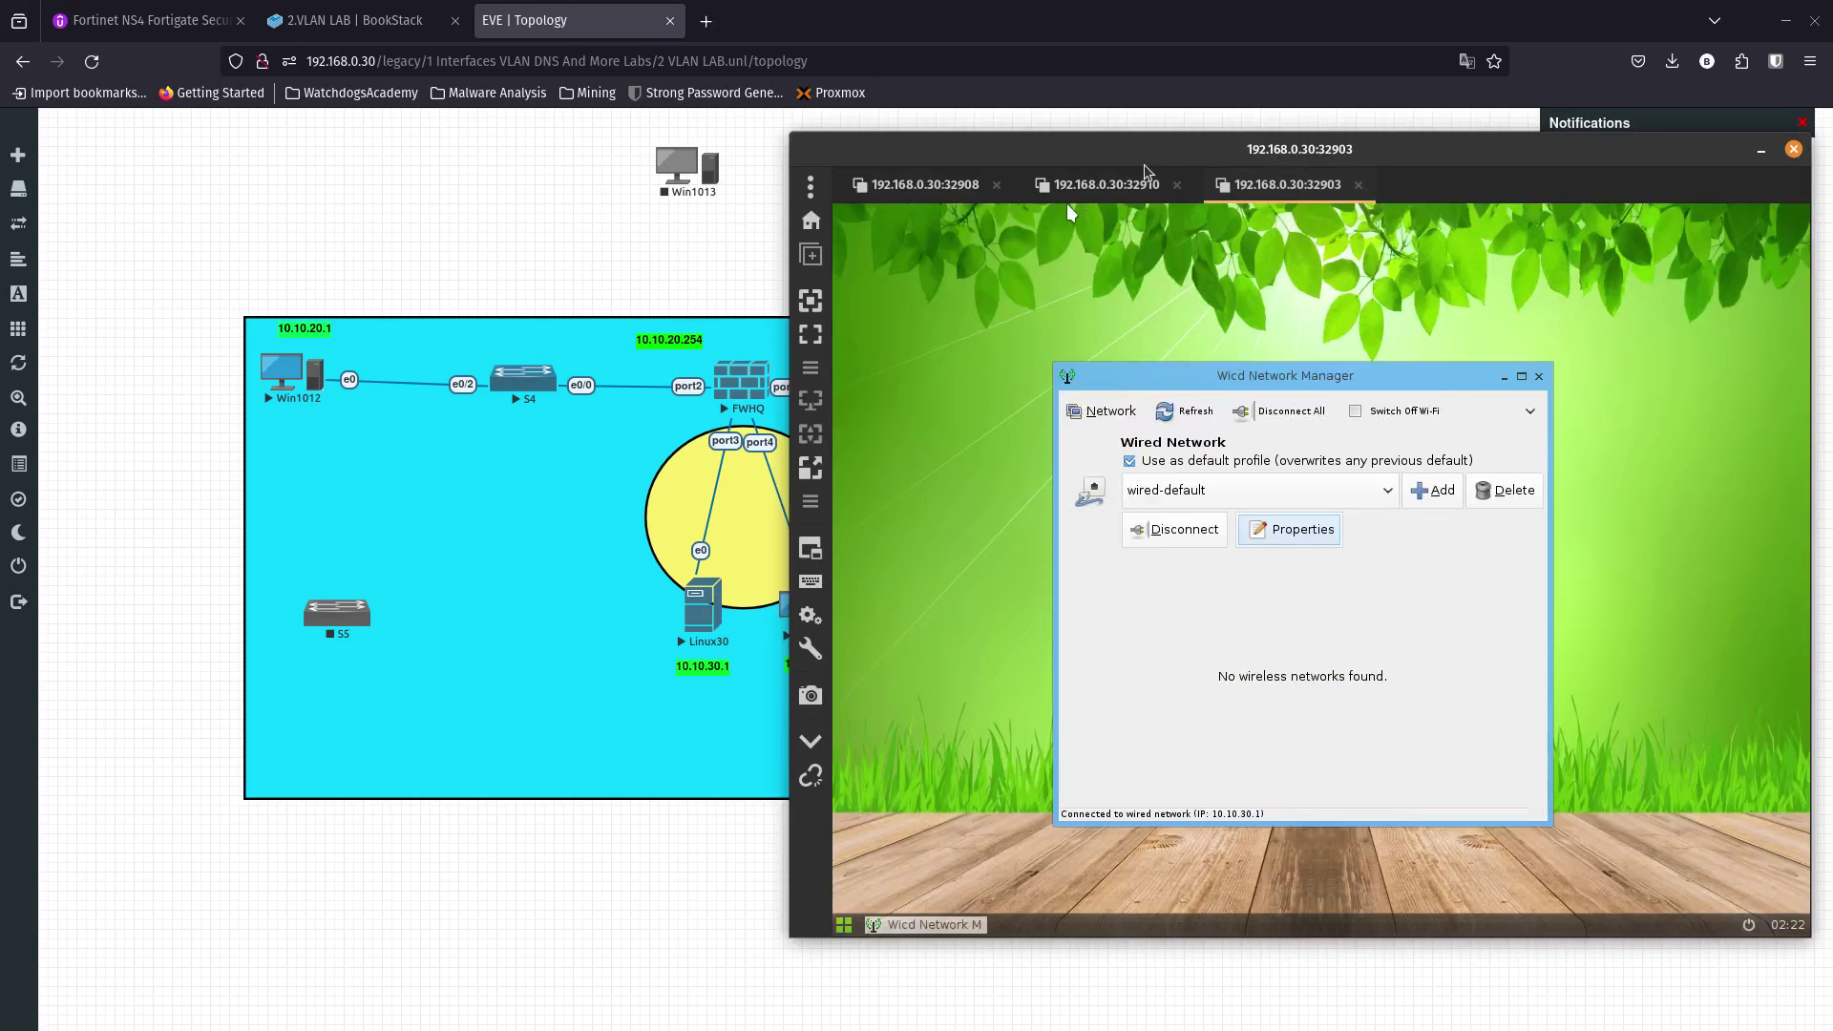
right_click(954, 616)
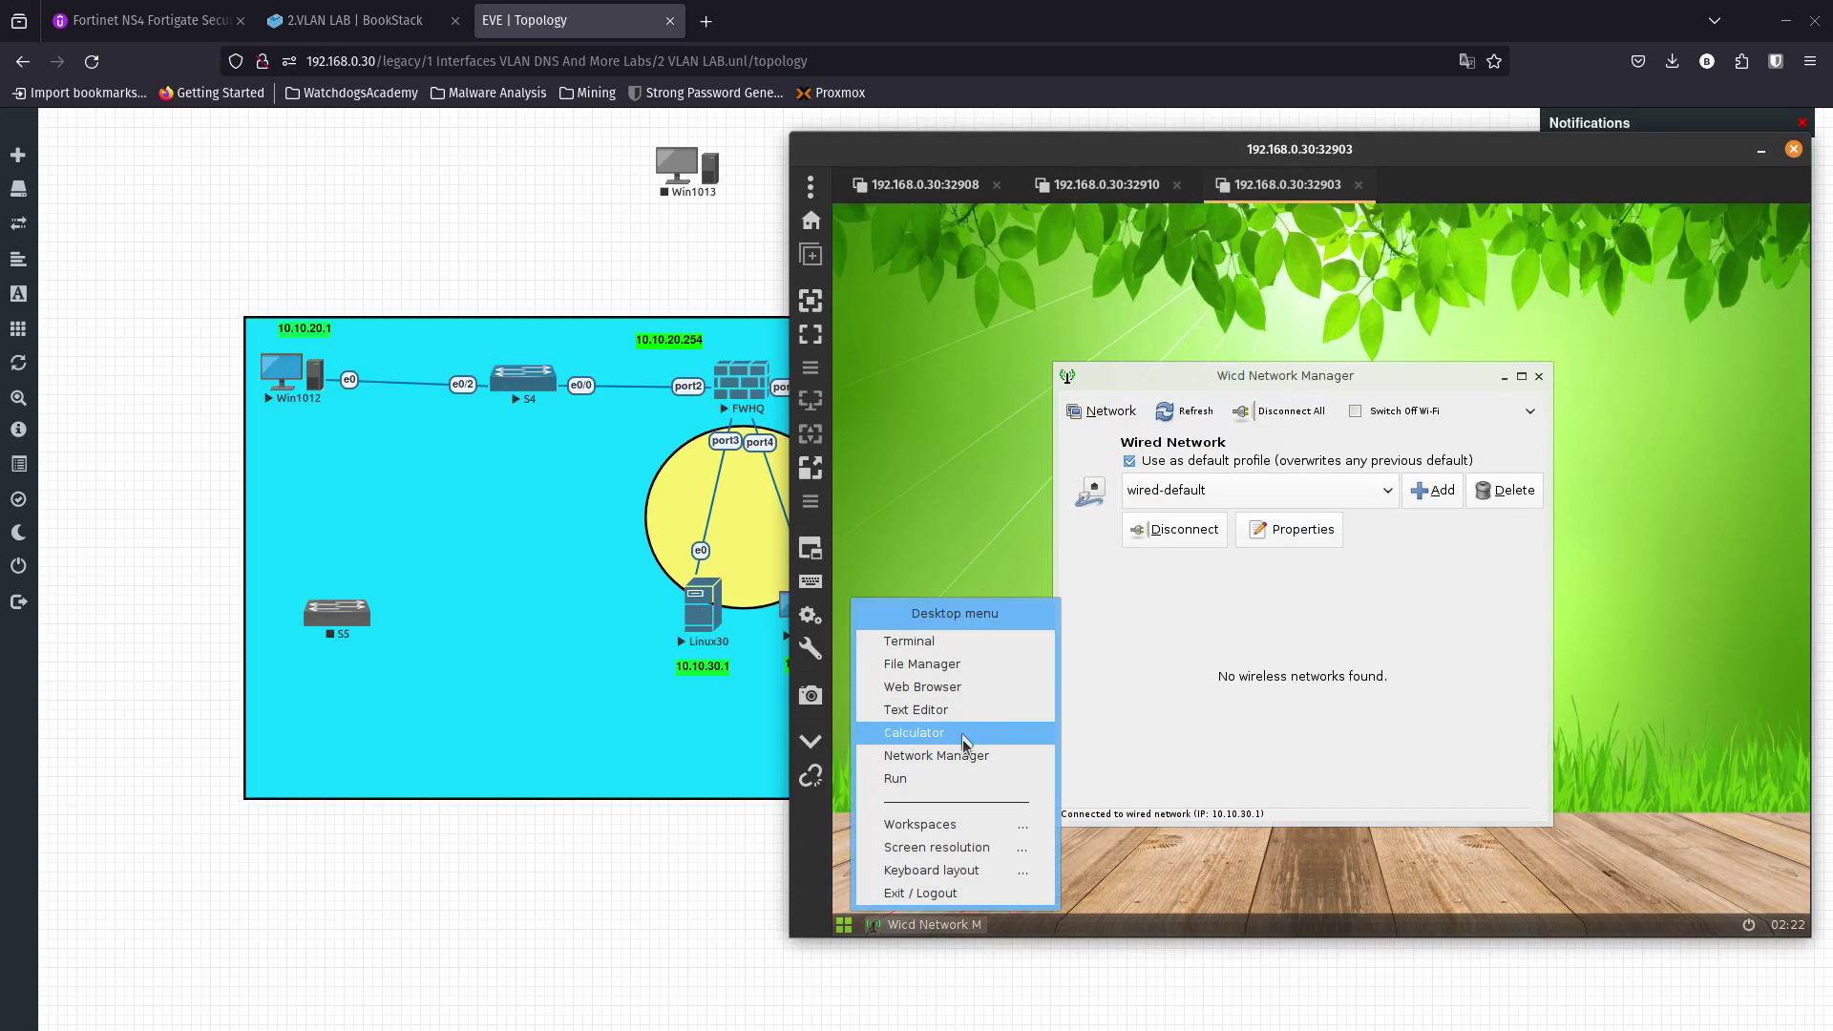
left_click(964, 641)
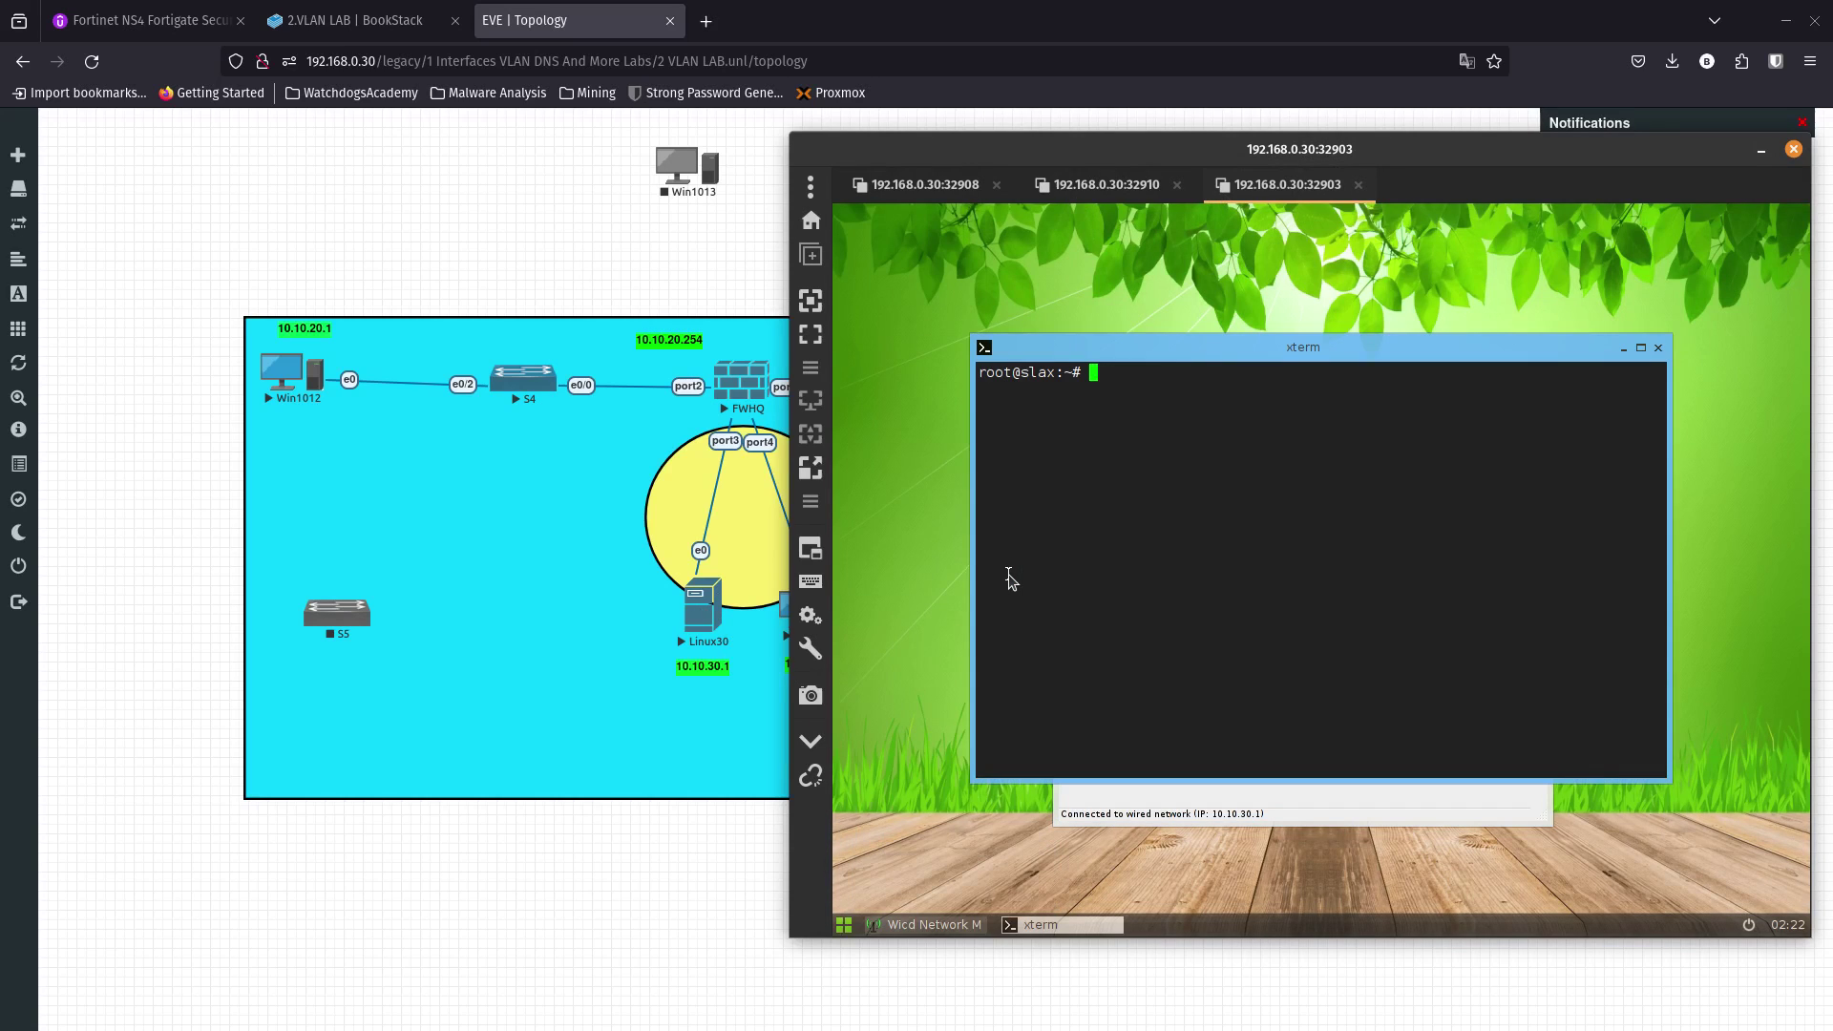
type("ping 10.10.30.2")
key("Return")
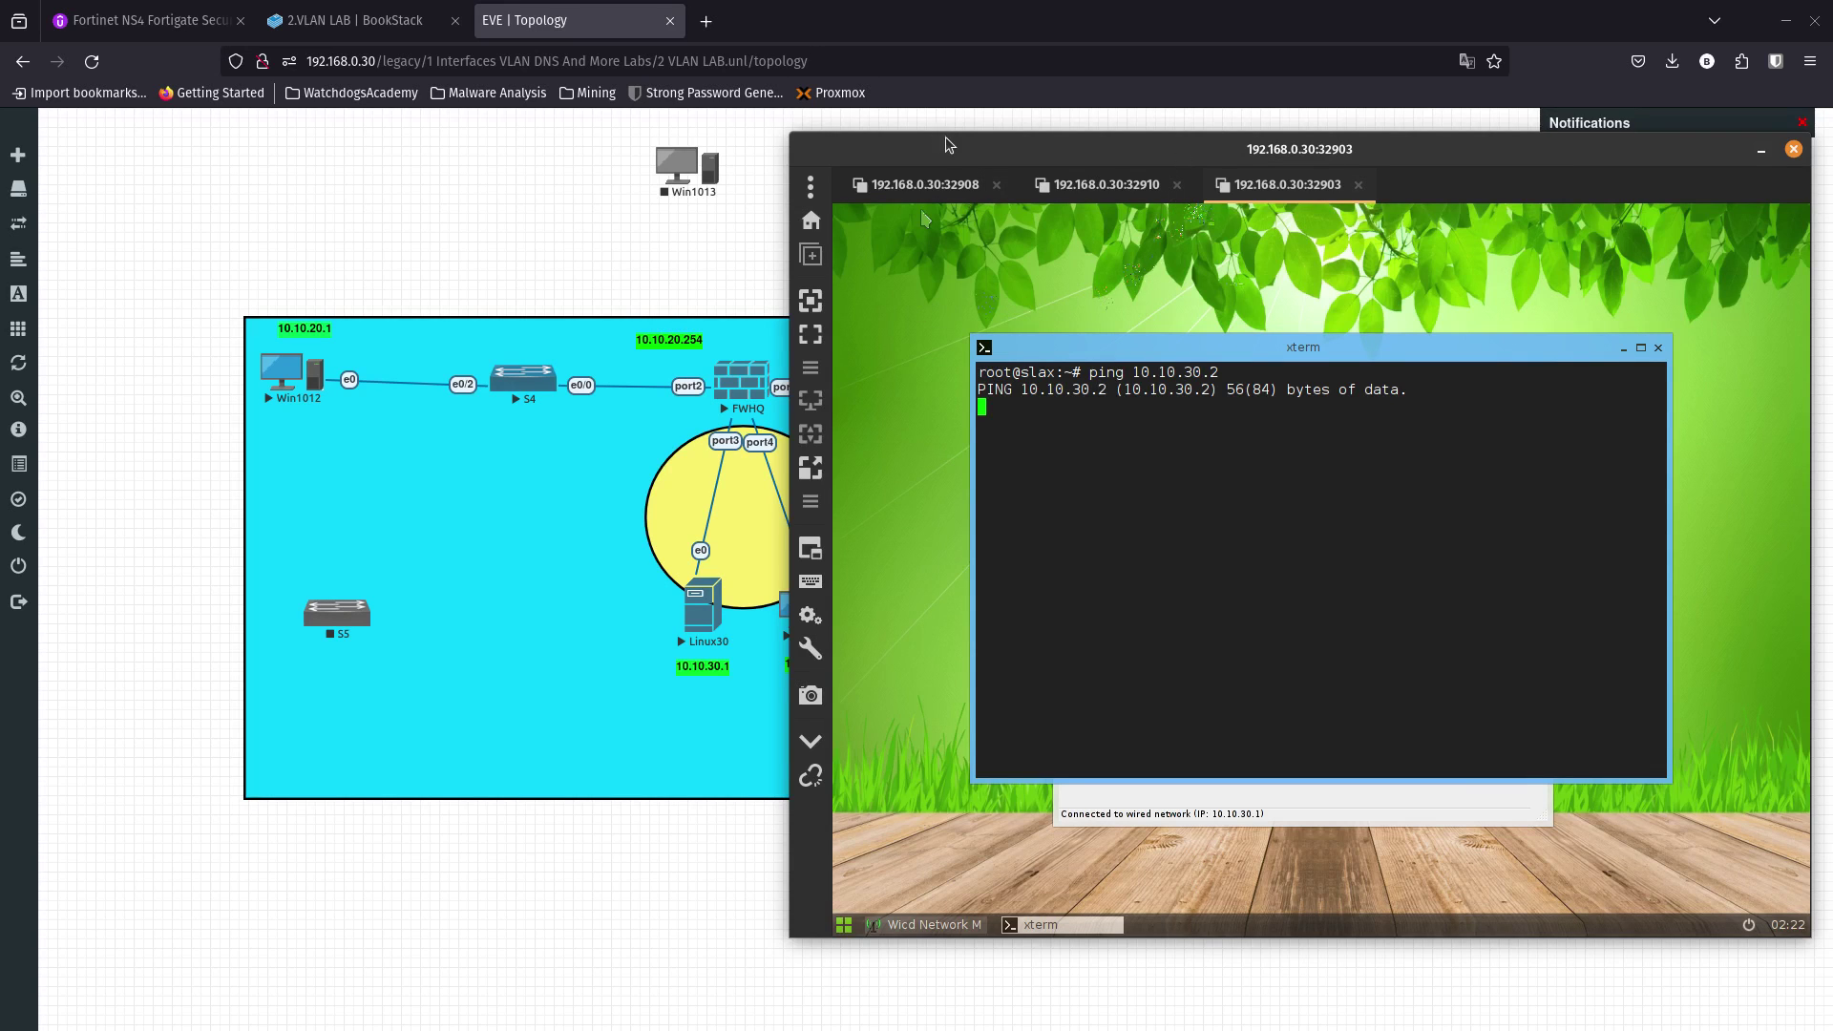
left_click_drag(943, 143, 1029, 144)
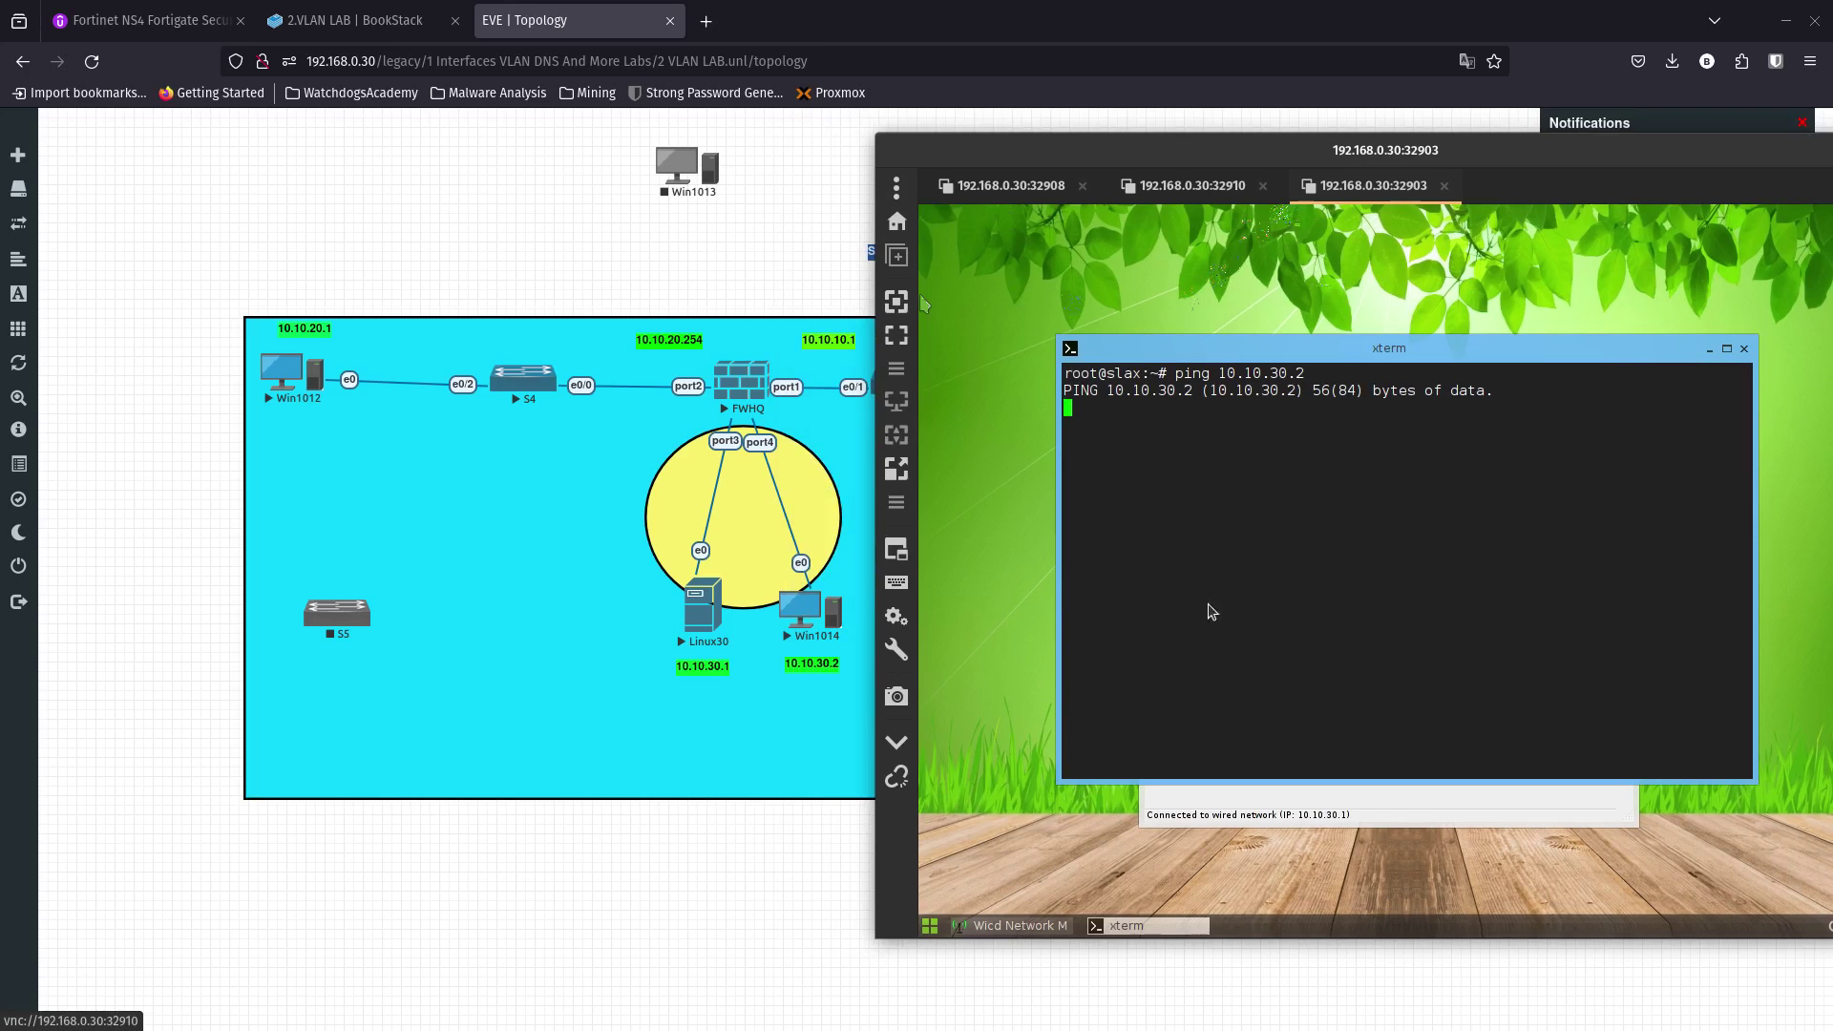
key("ctrl+c")
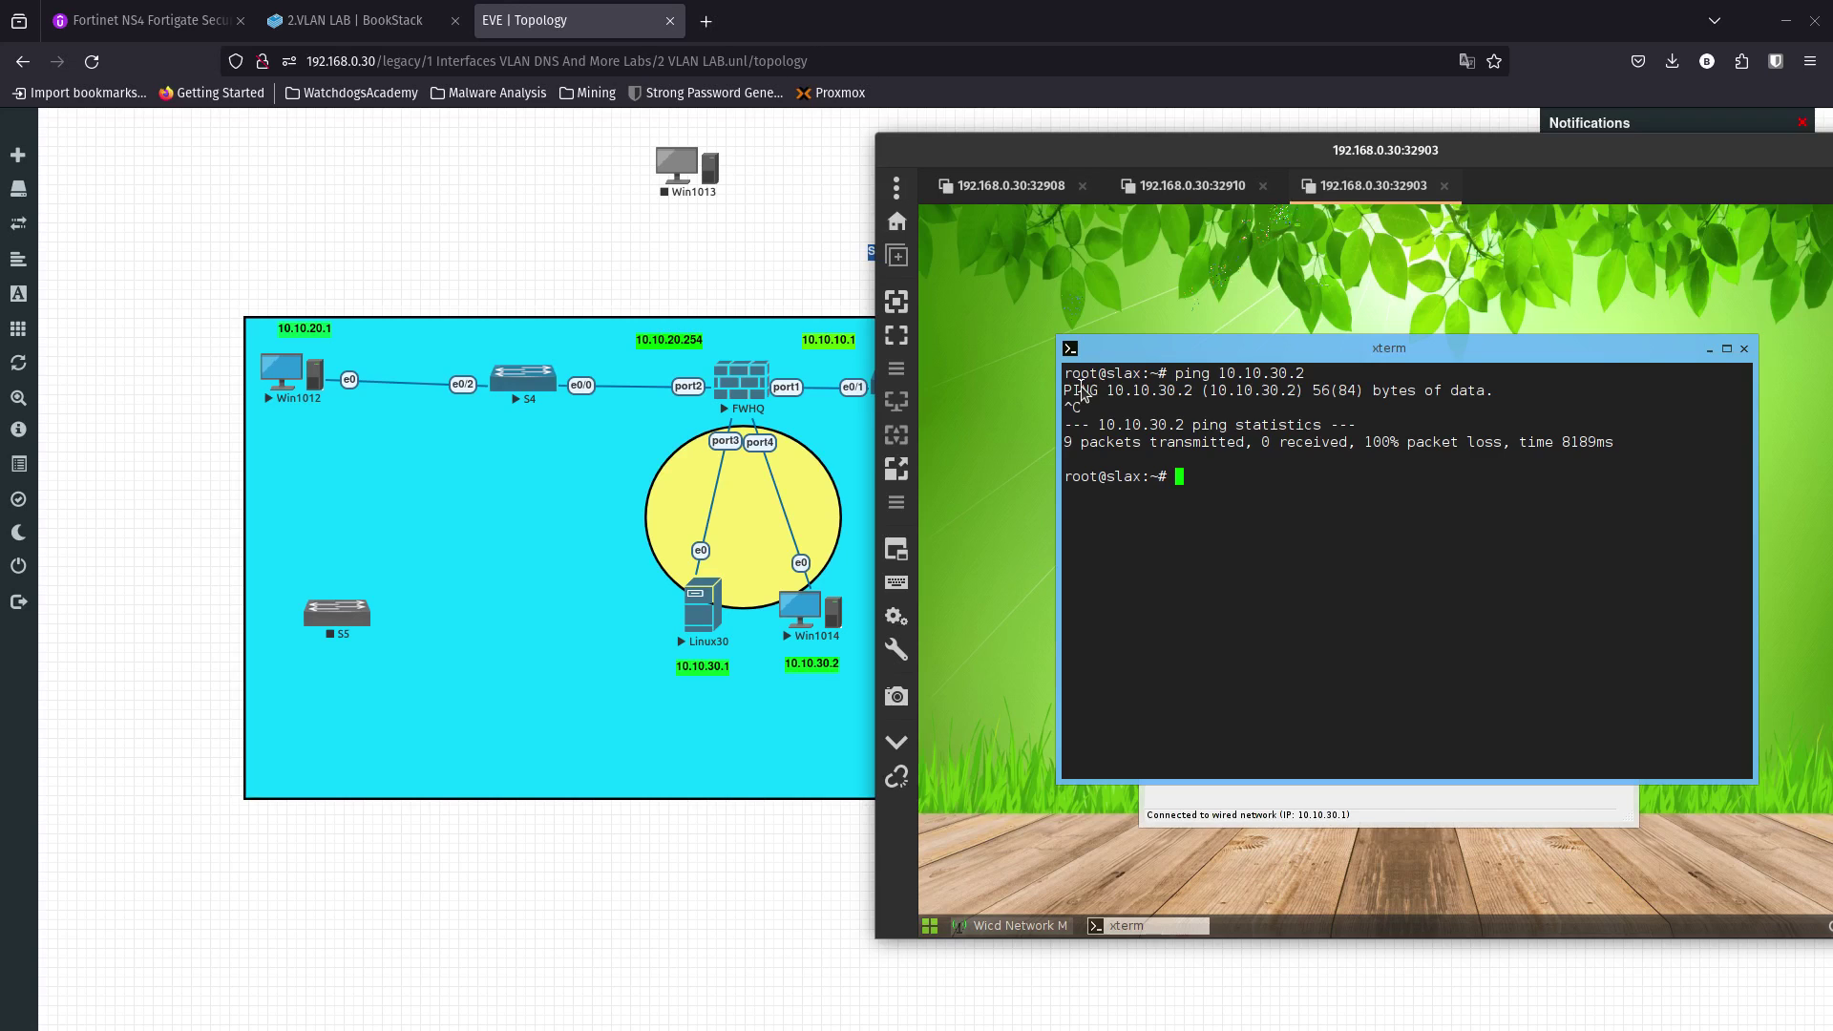
Review the Windows client's successful PowerShell pings, then return to the FortiGate FWHQ Interfaces page.
left_click(1195, 192)
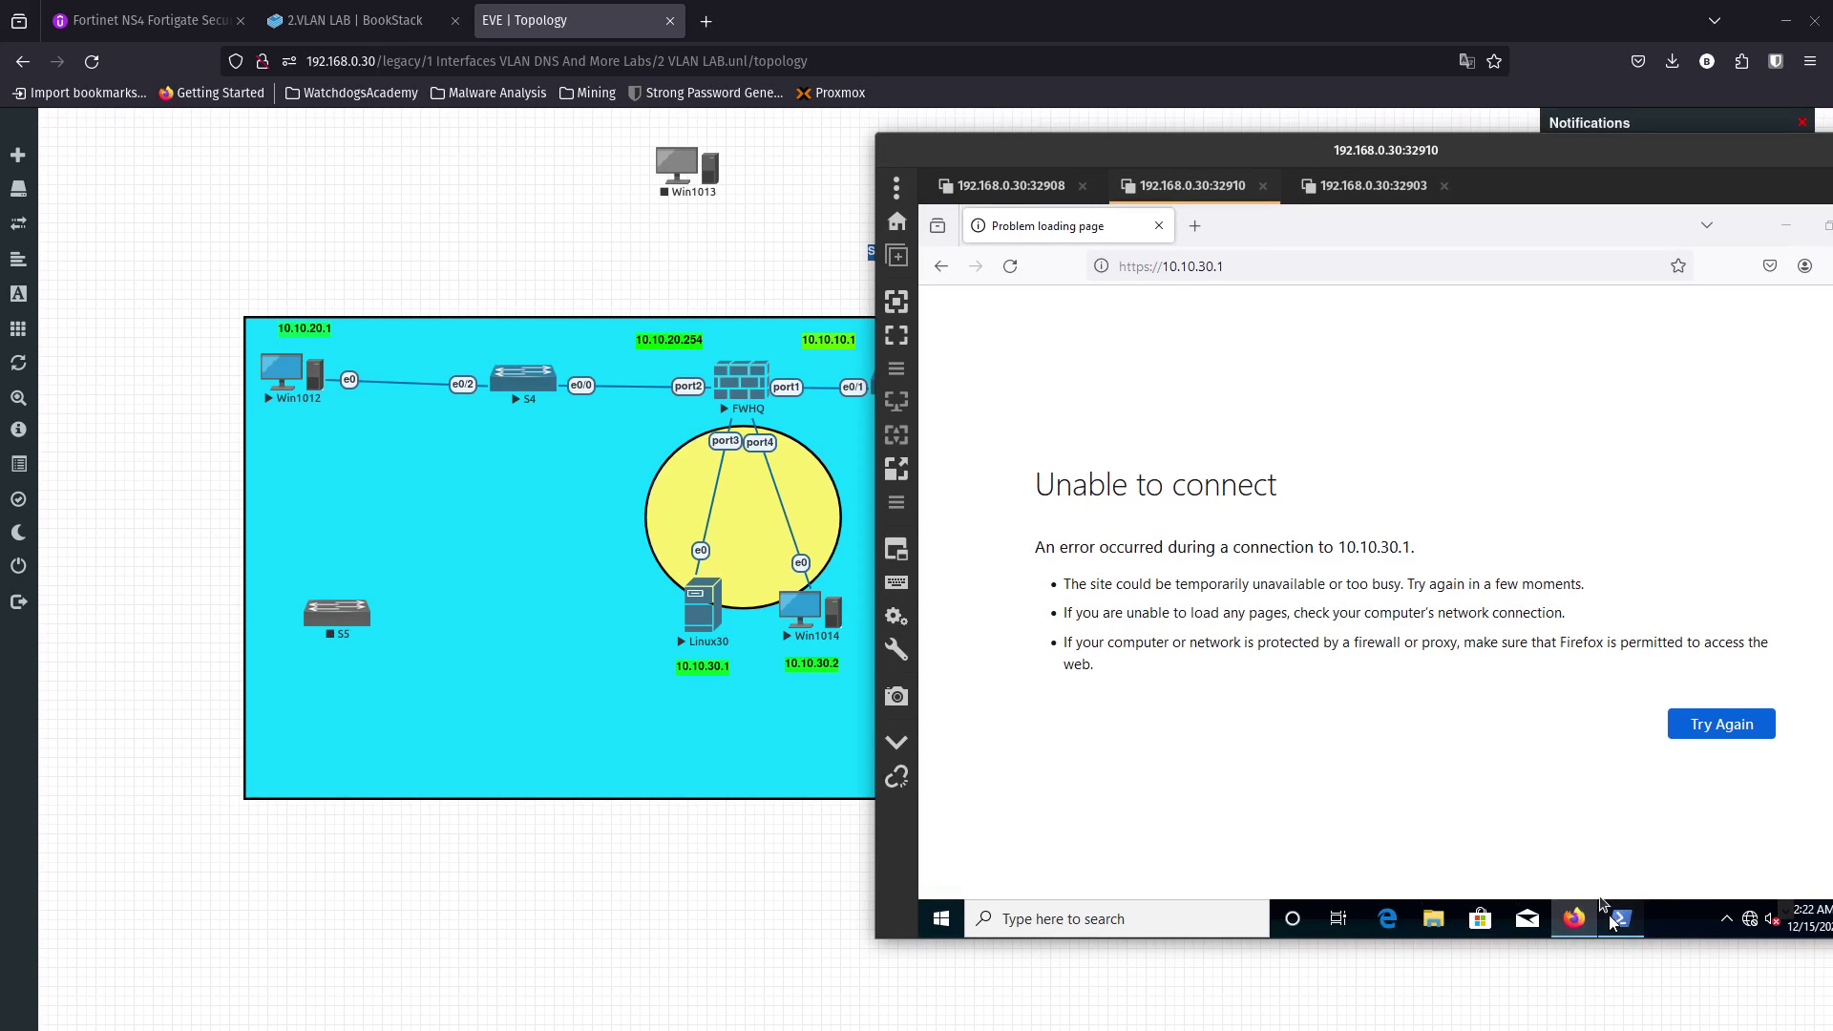
left_click(1611, 918)
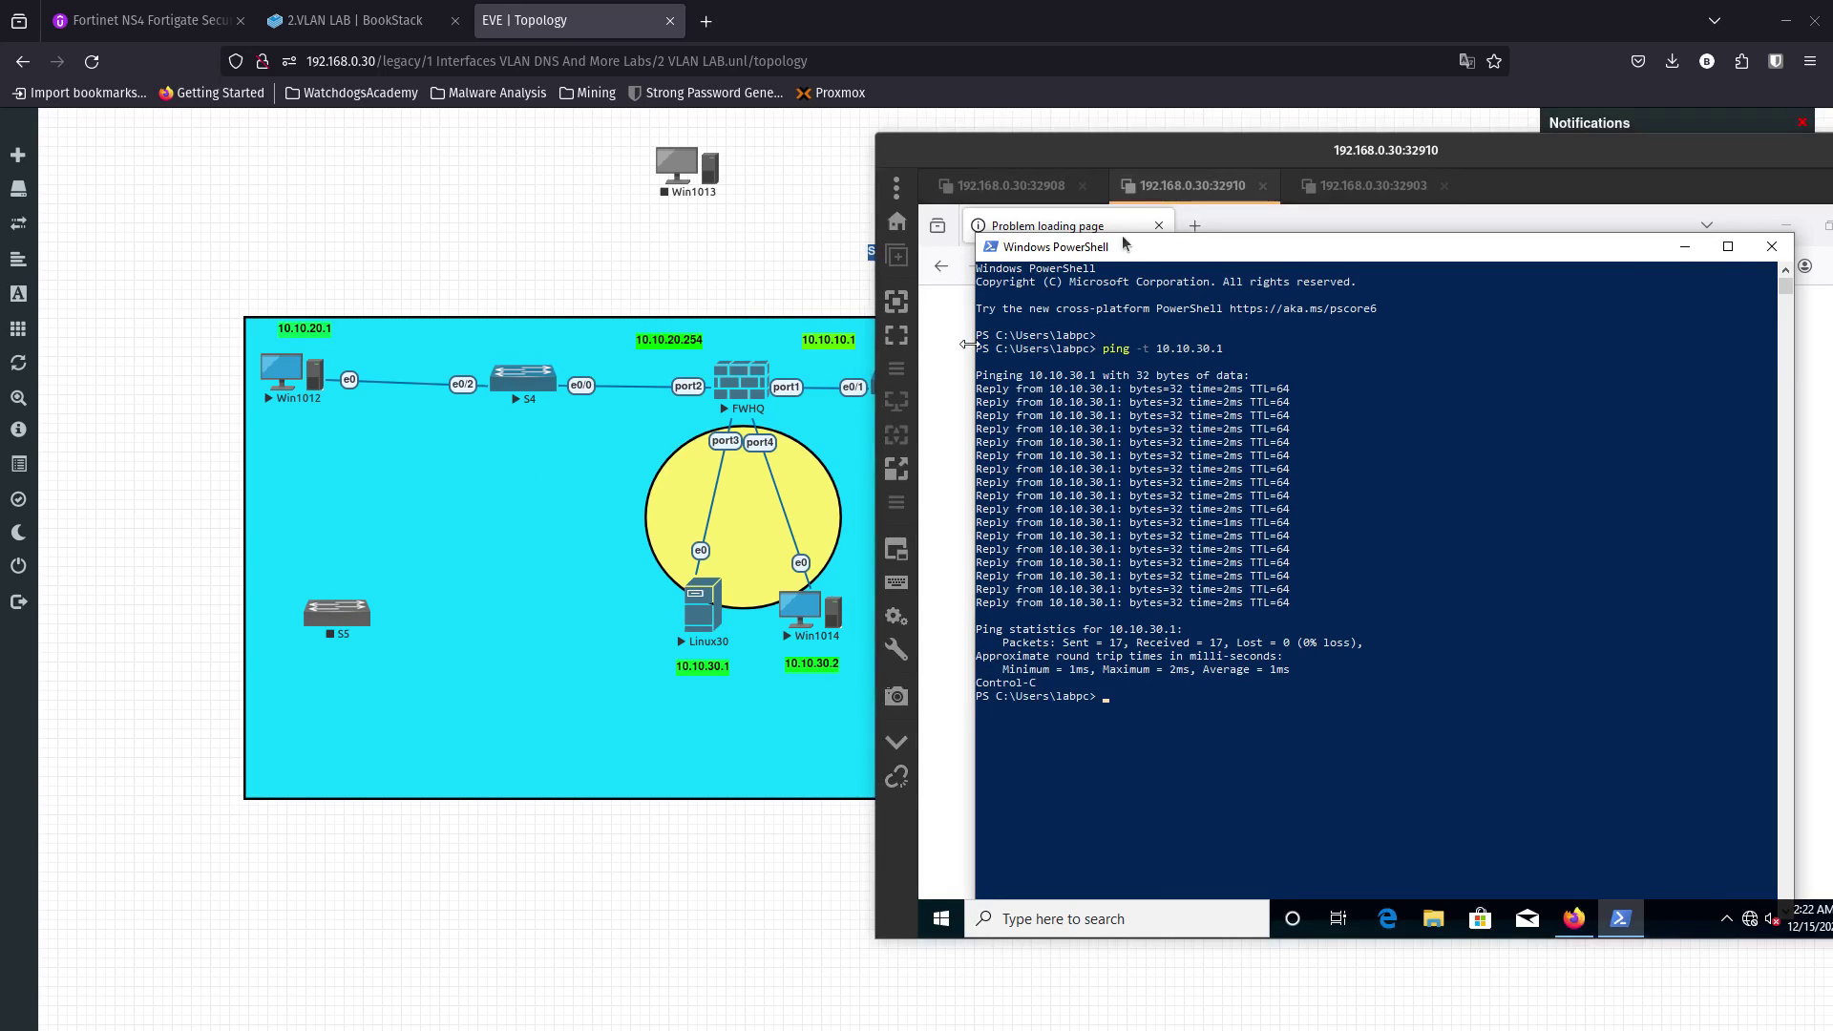
left_click_drag(1143, 153, 1108, 143)
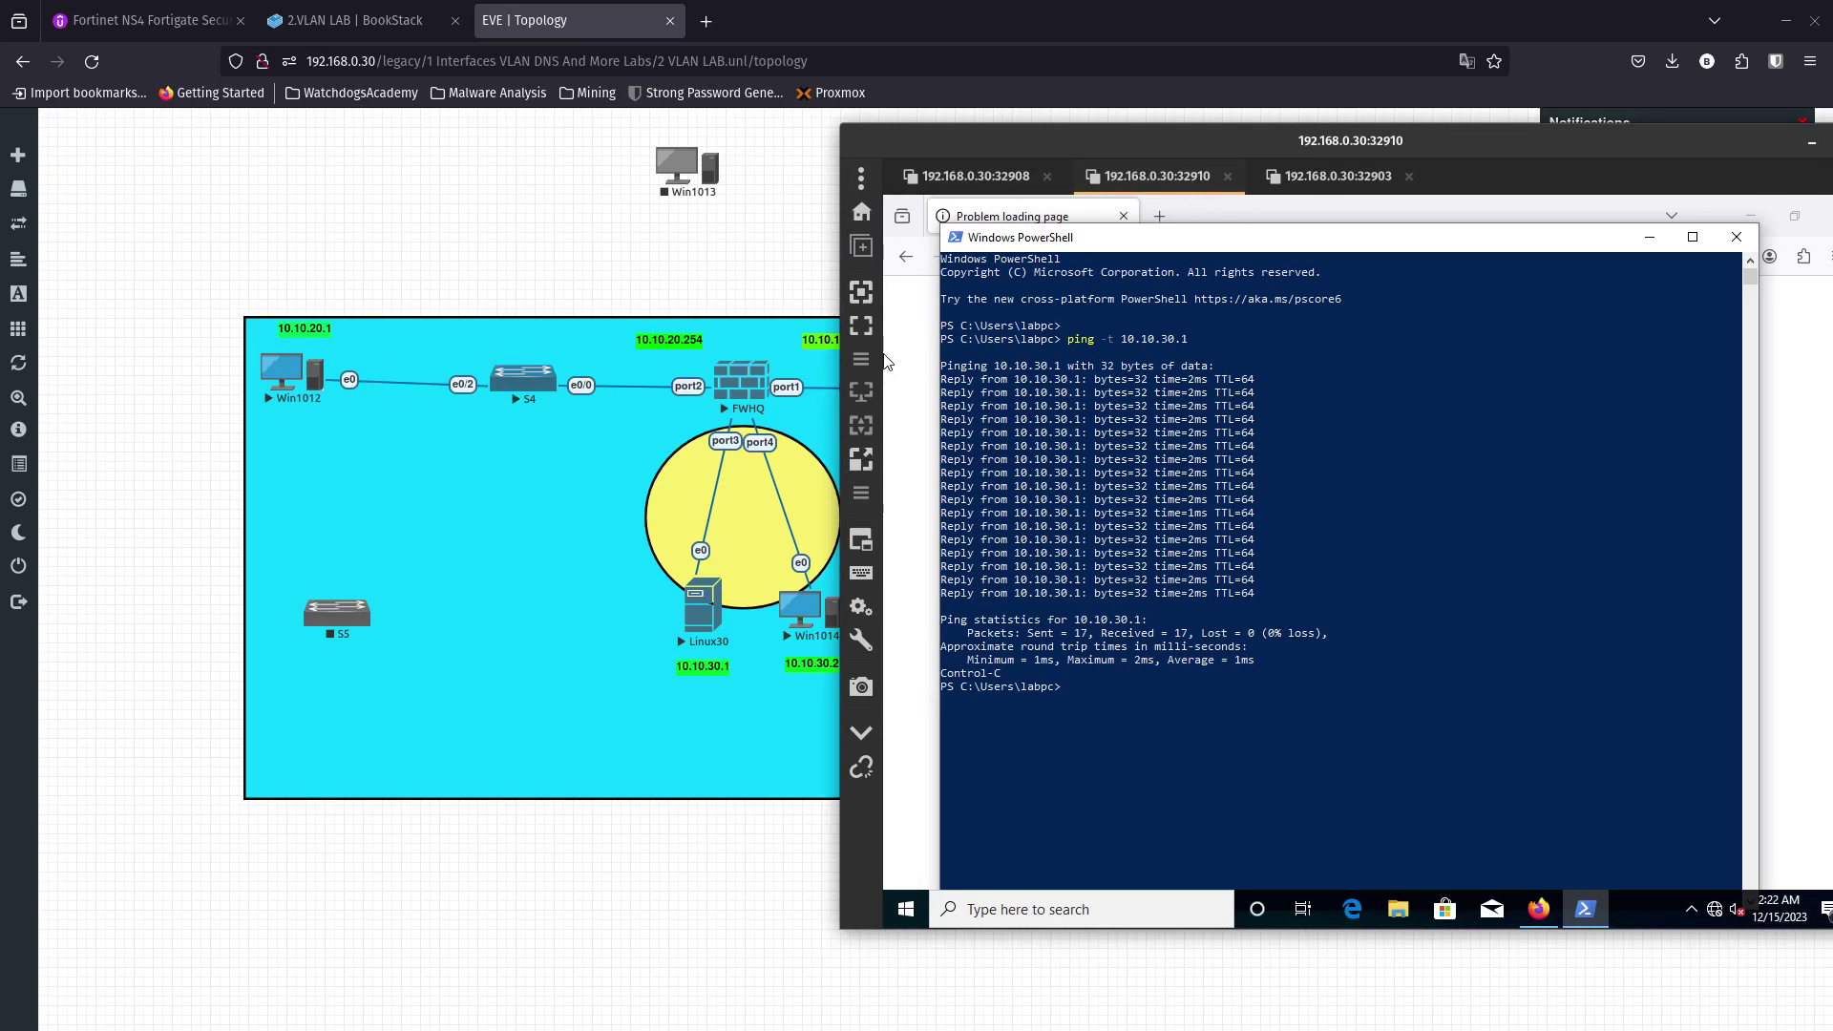
left_click(1014, 173)
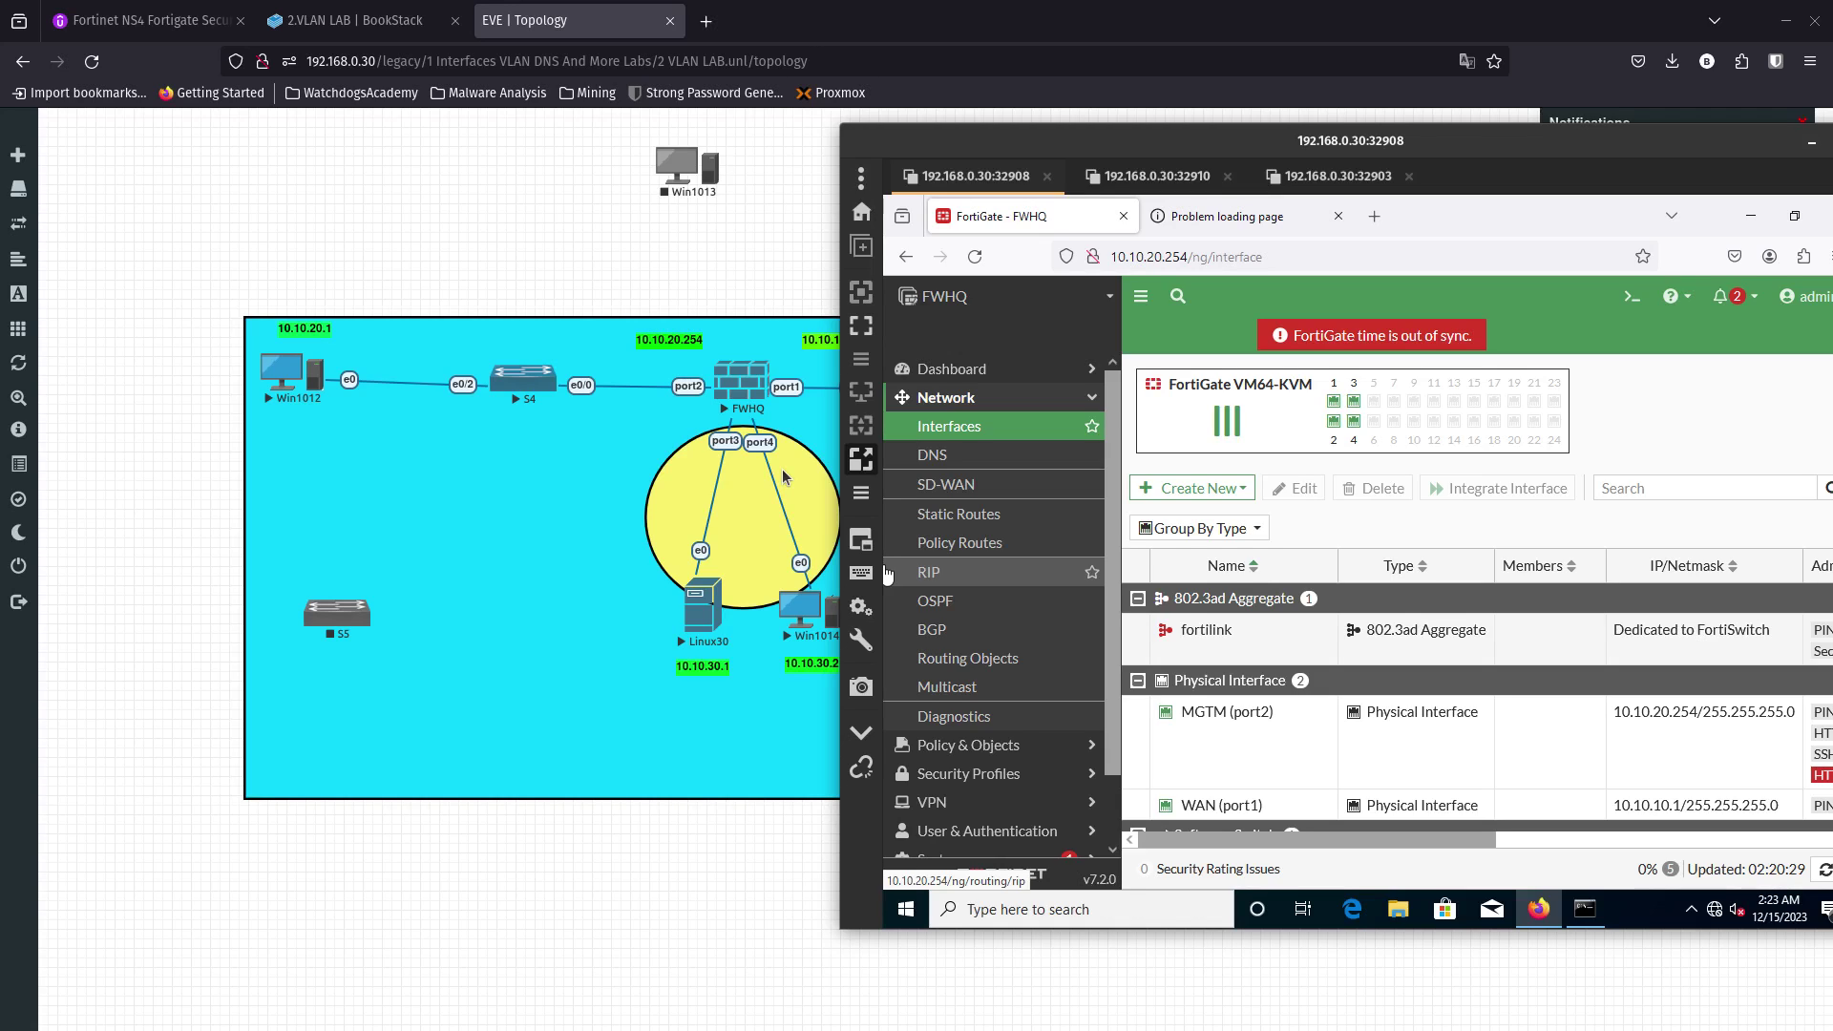
Start a new firewall policy from Policy & Objects > Firewall Policy.
left_click(977, 401)
left_click(967, 426)
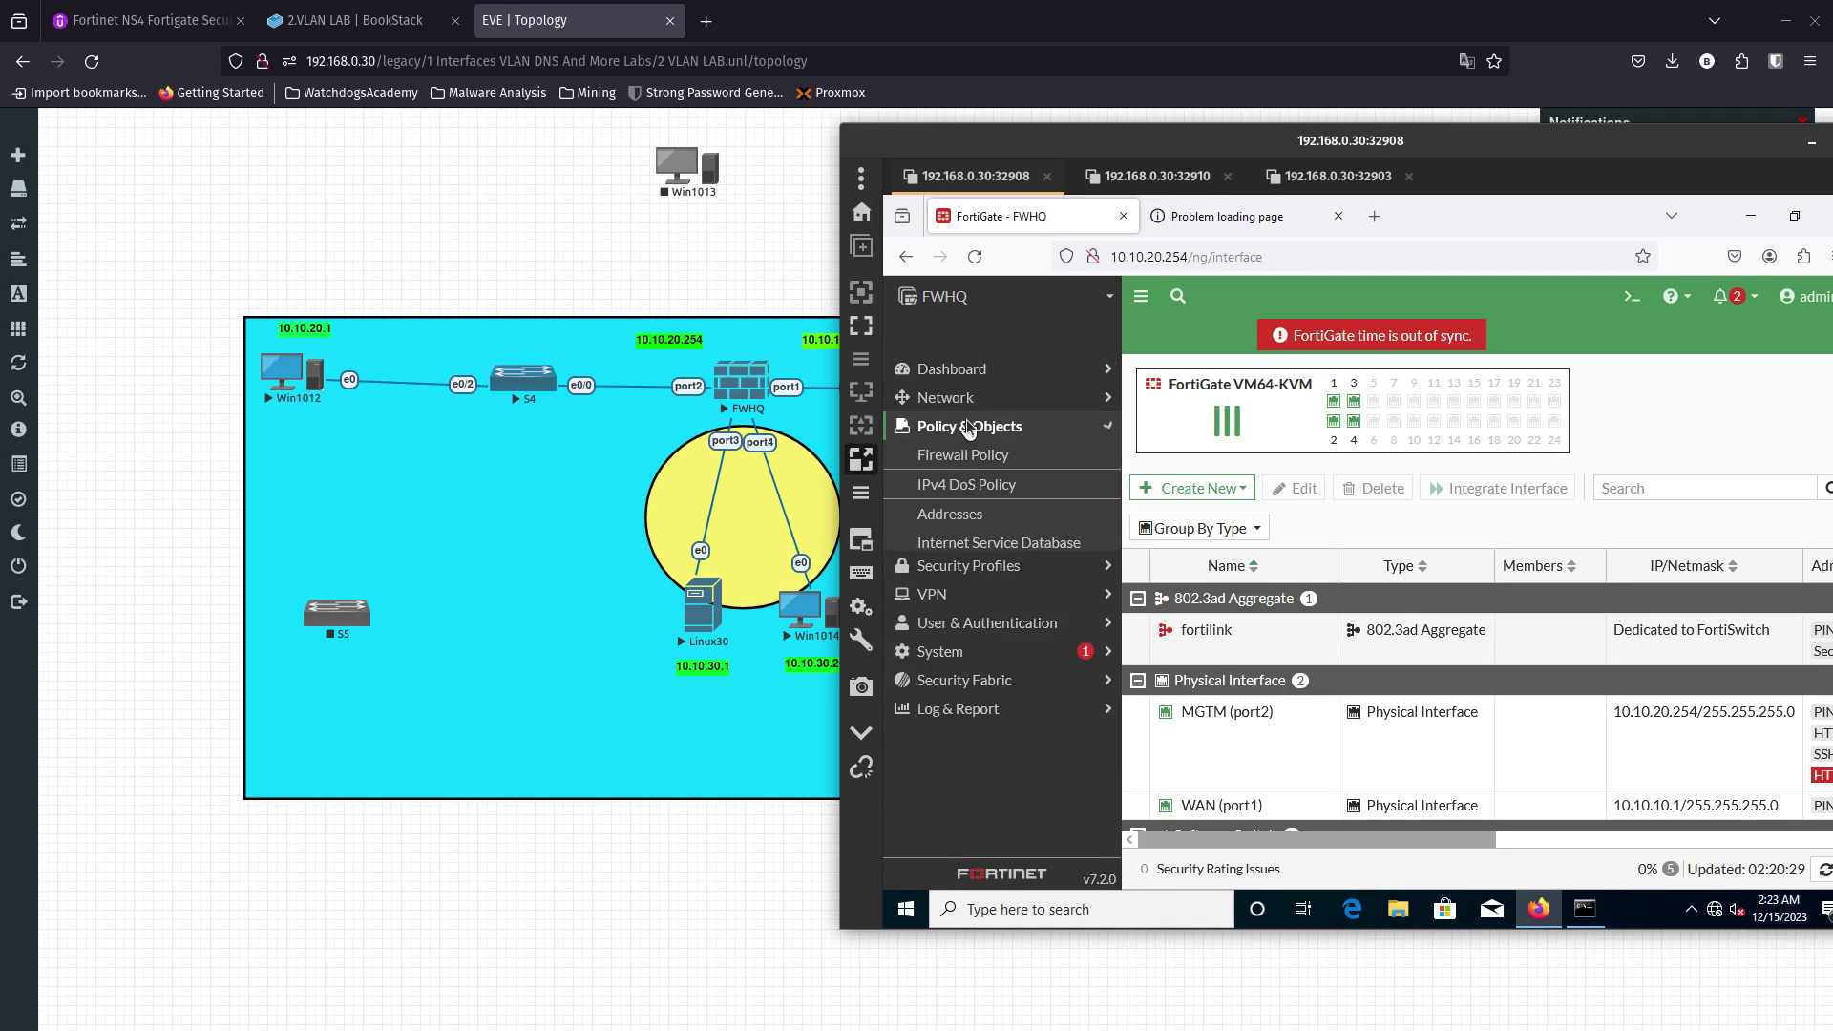
left_click(970, 464)
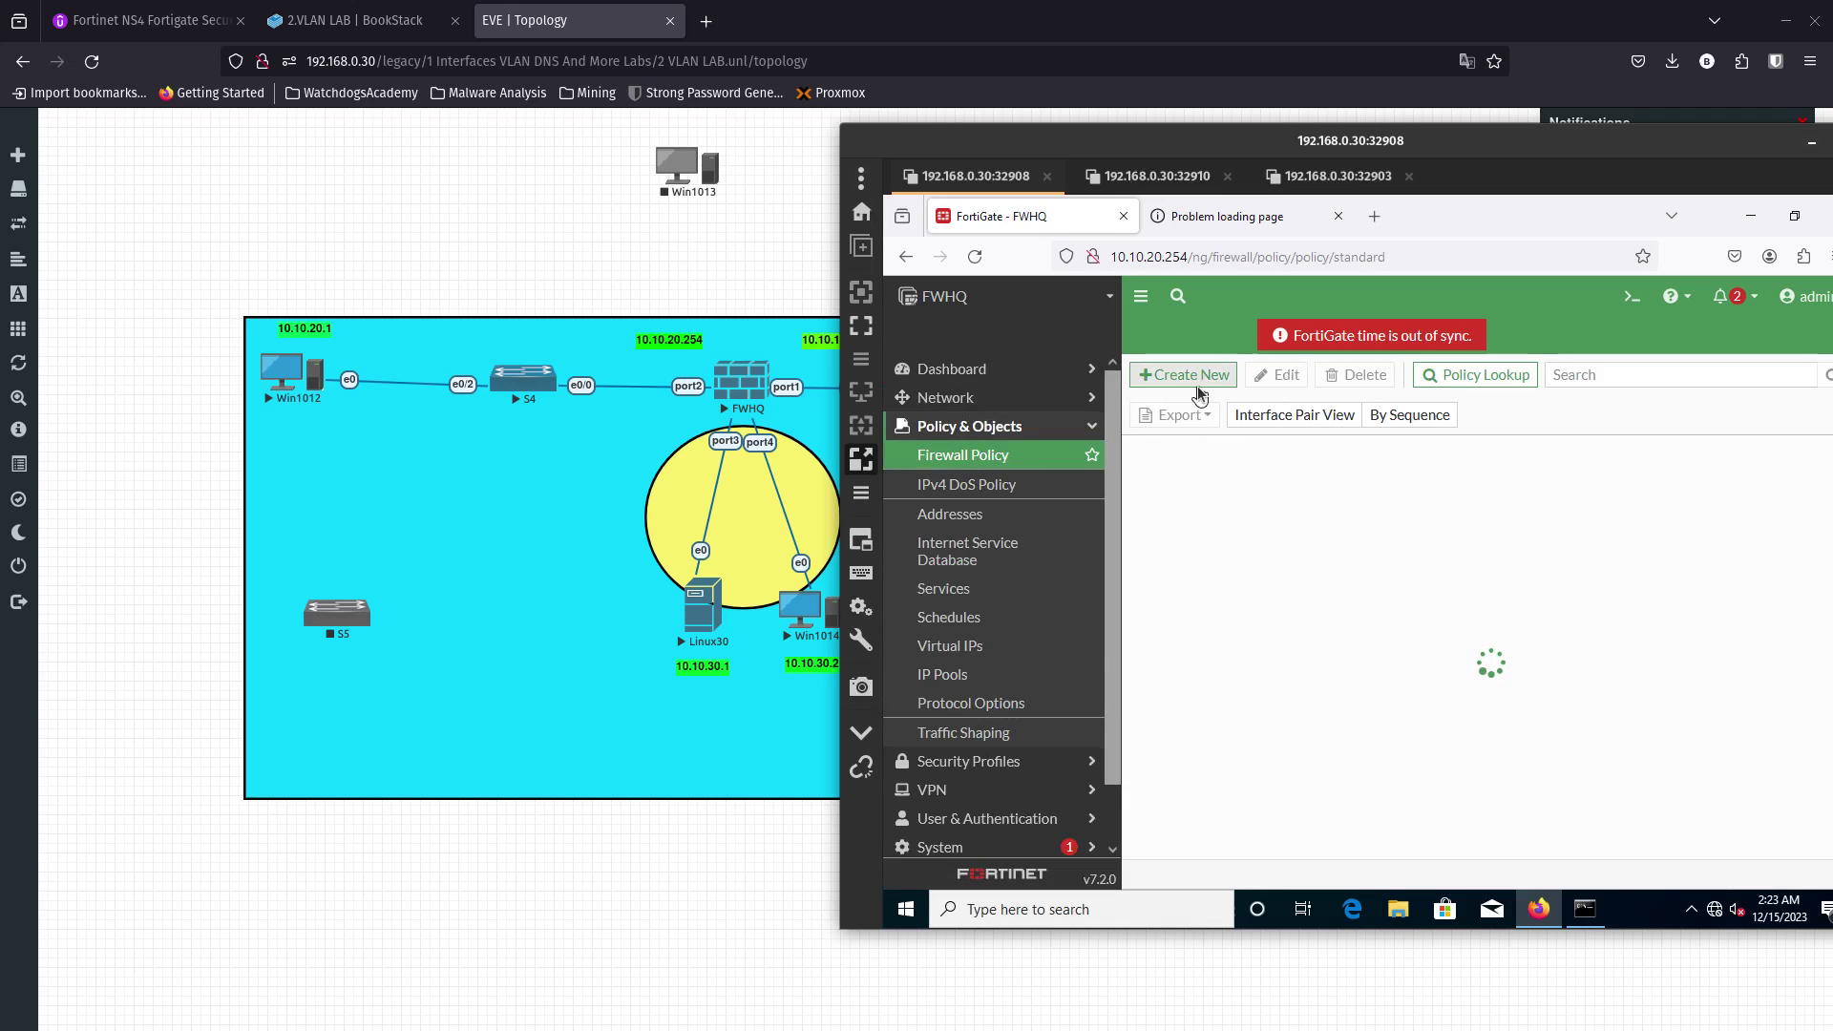
left_click(1169, 375)
left_click_drag(1358, 145, 818, 141)
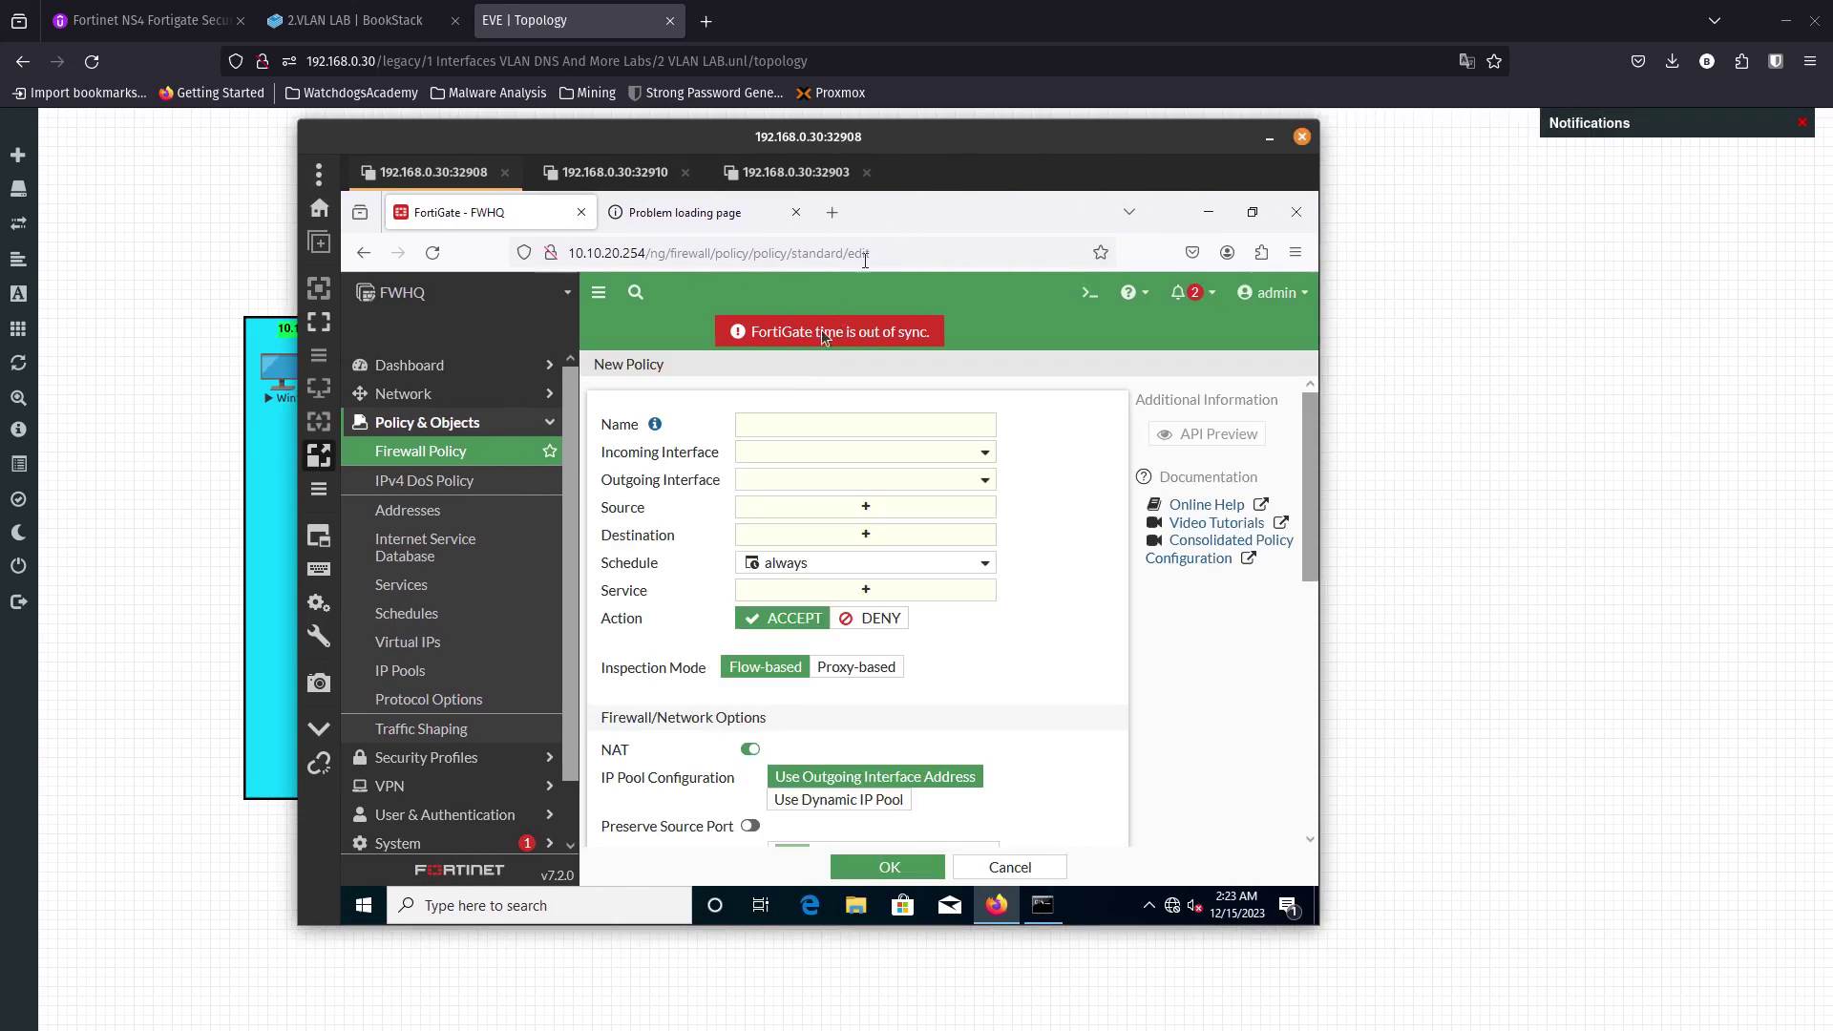
Name the policy 'soft-switch-1 out' with incoming Net-30 (SoftSwitch-1) and outgoing WAN (port1).
left_click(778, 426)
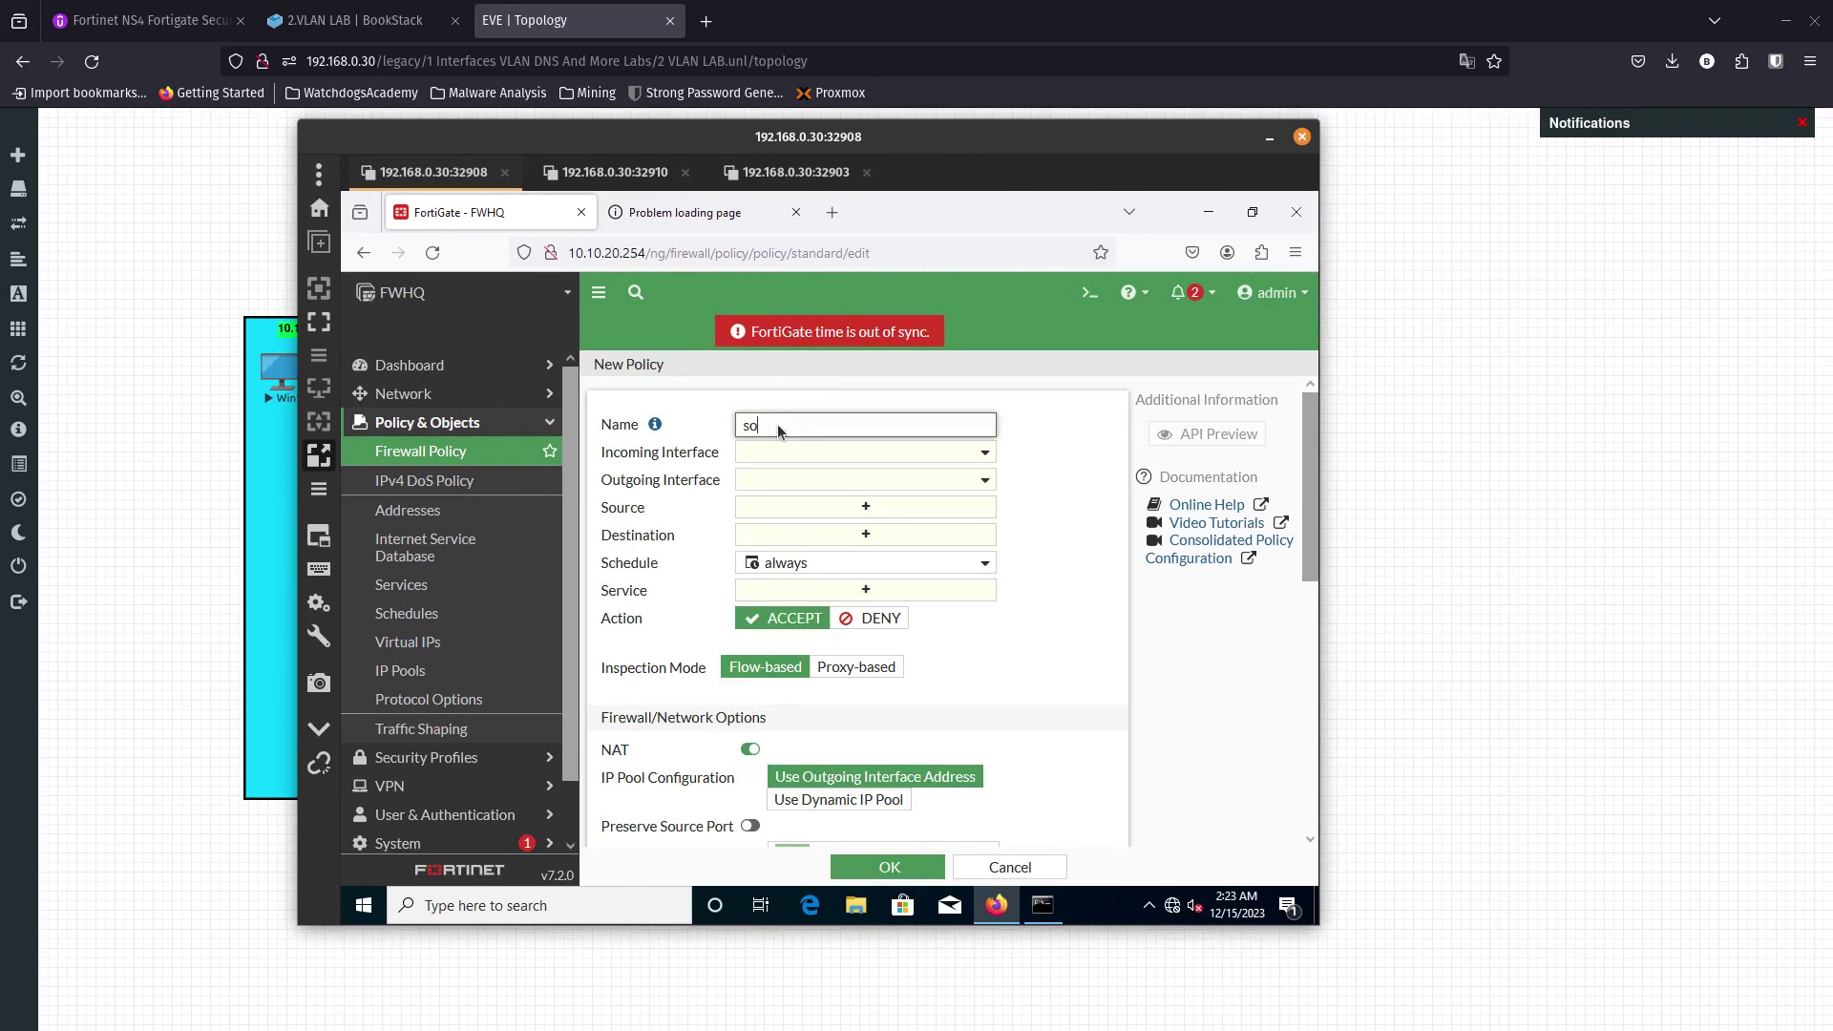
type("soft-switch-1 out")
left_click(785, 455)
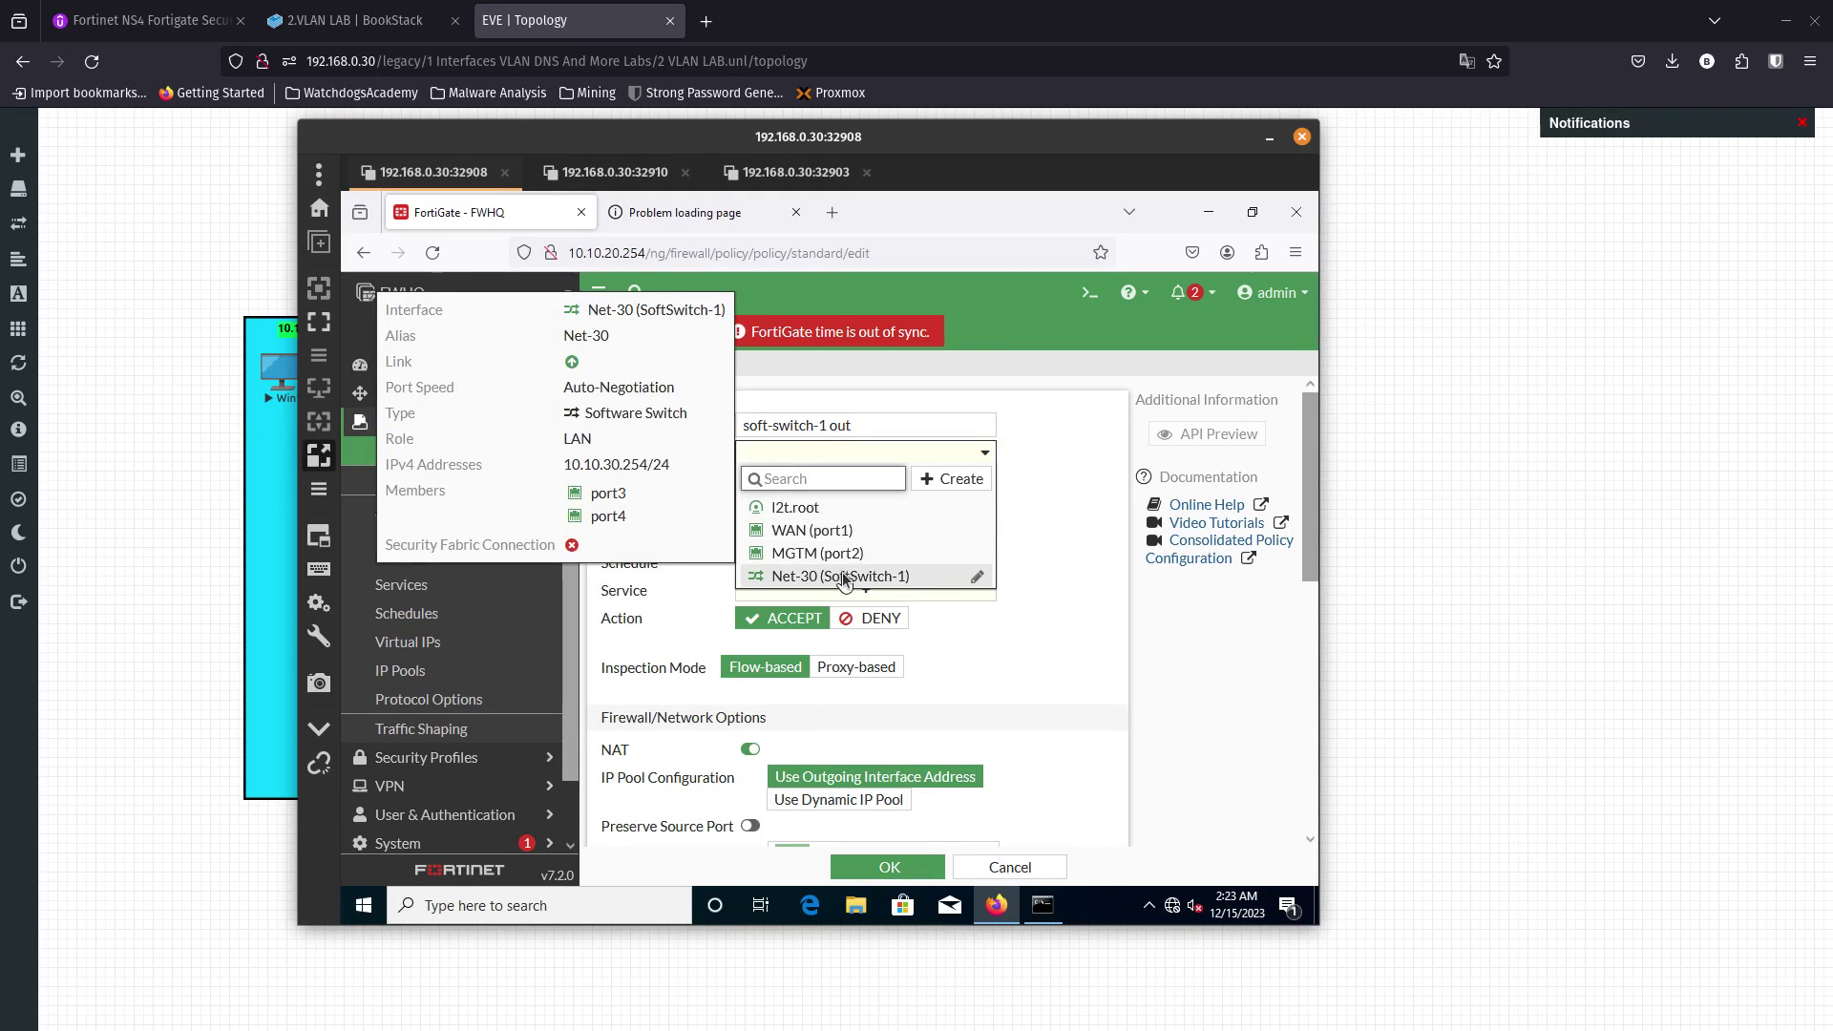
left_click(840, 576)
left_click(792, 483)
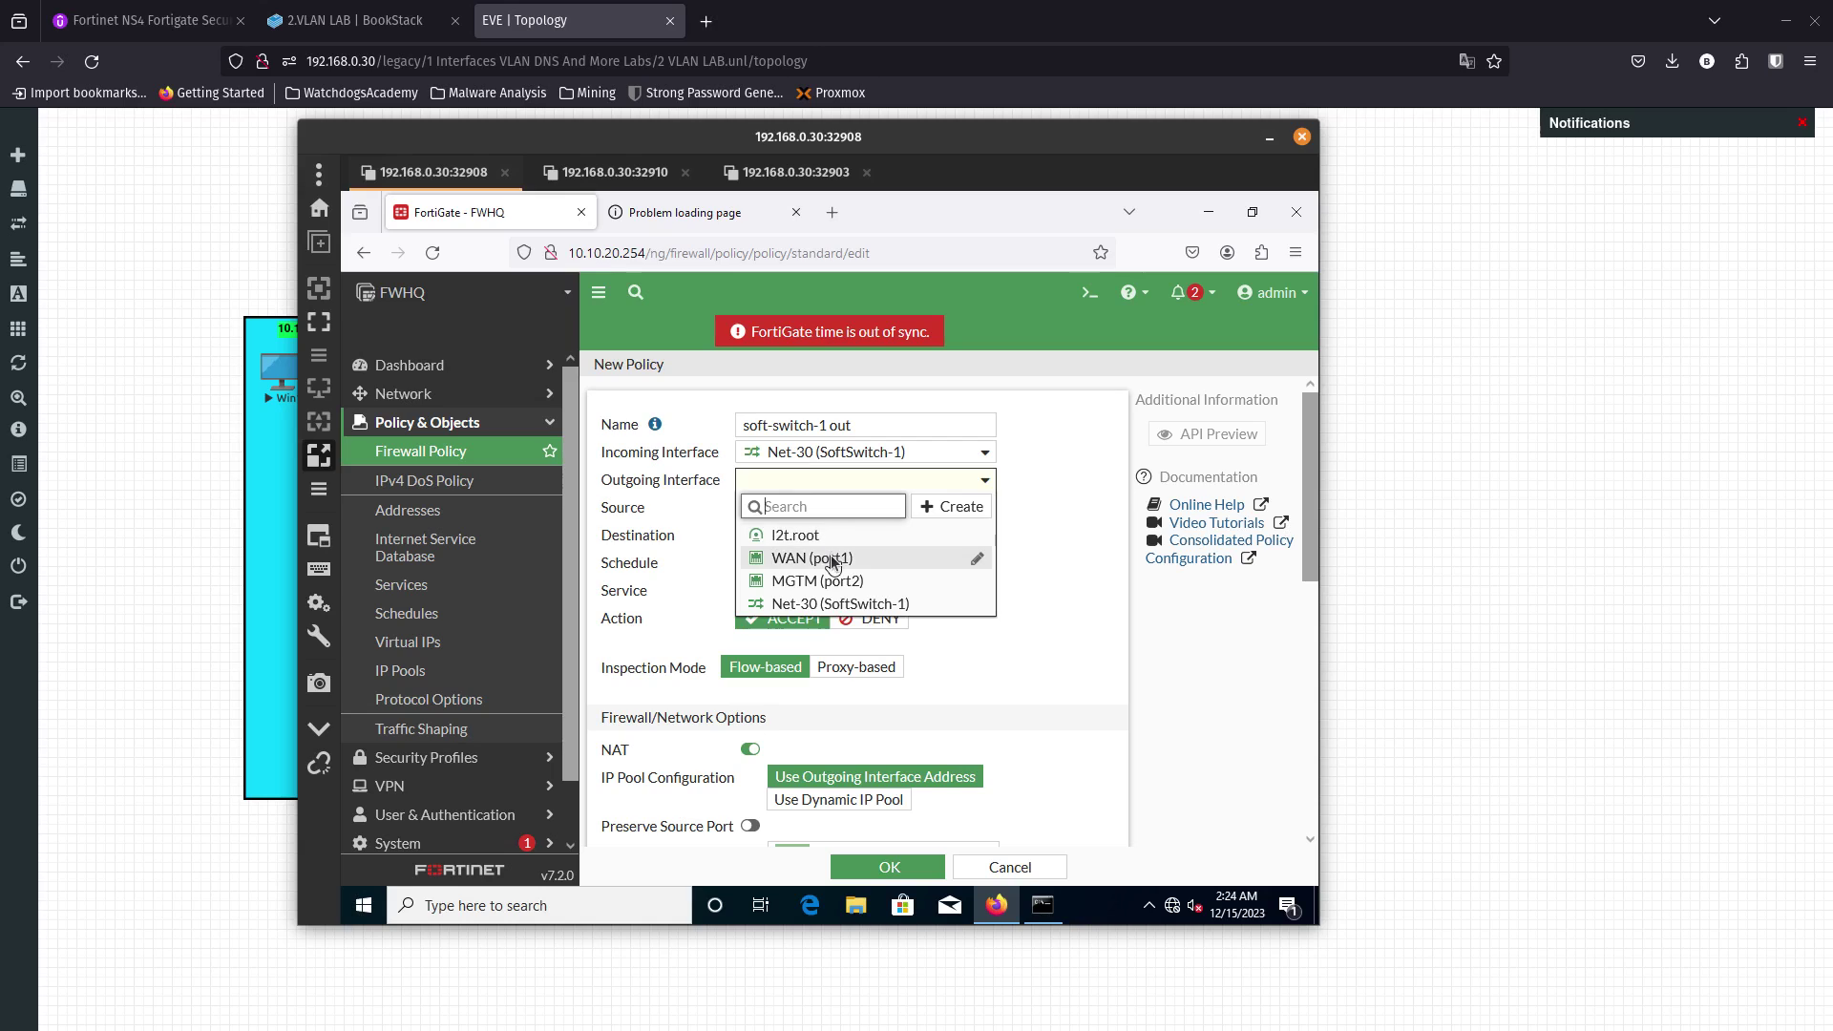
left_click(829, 557)
left_click(821, 511)
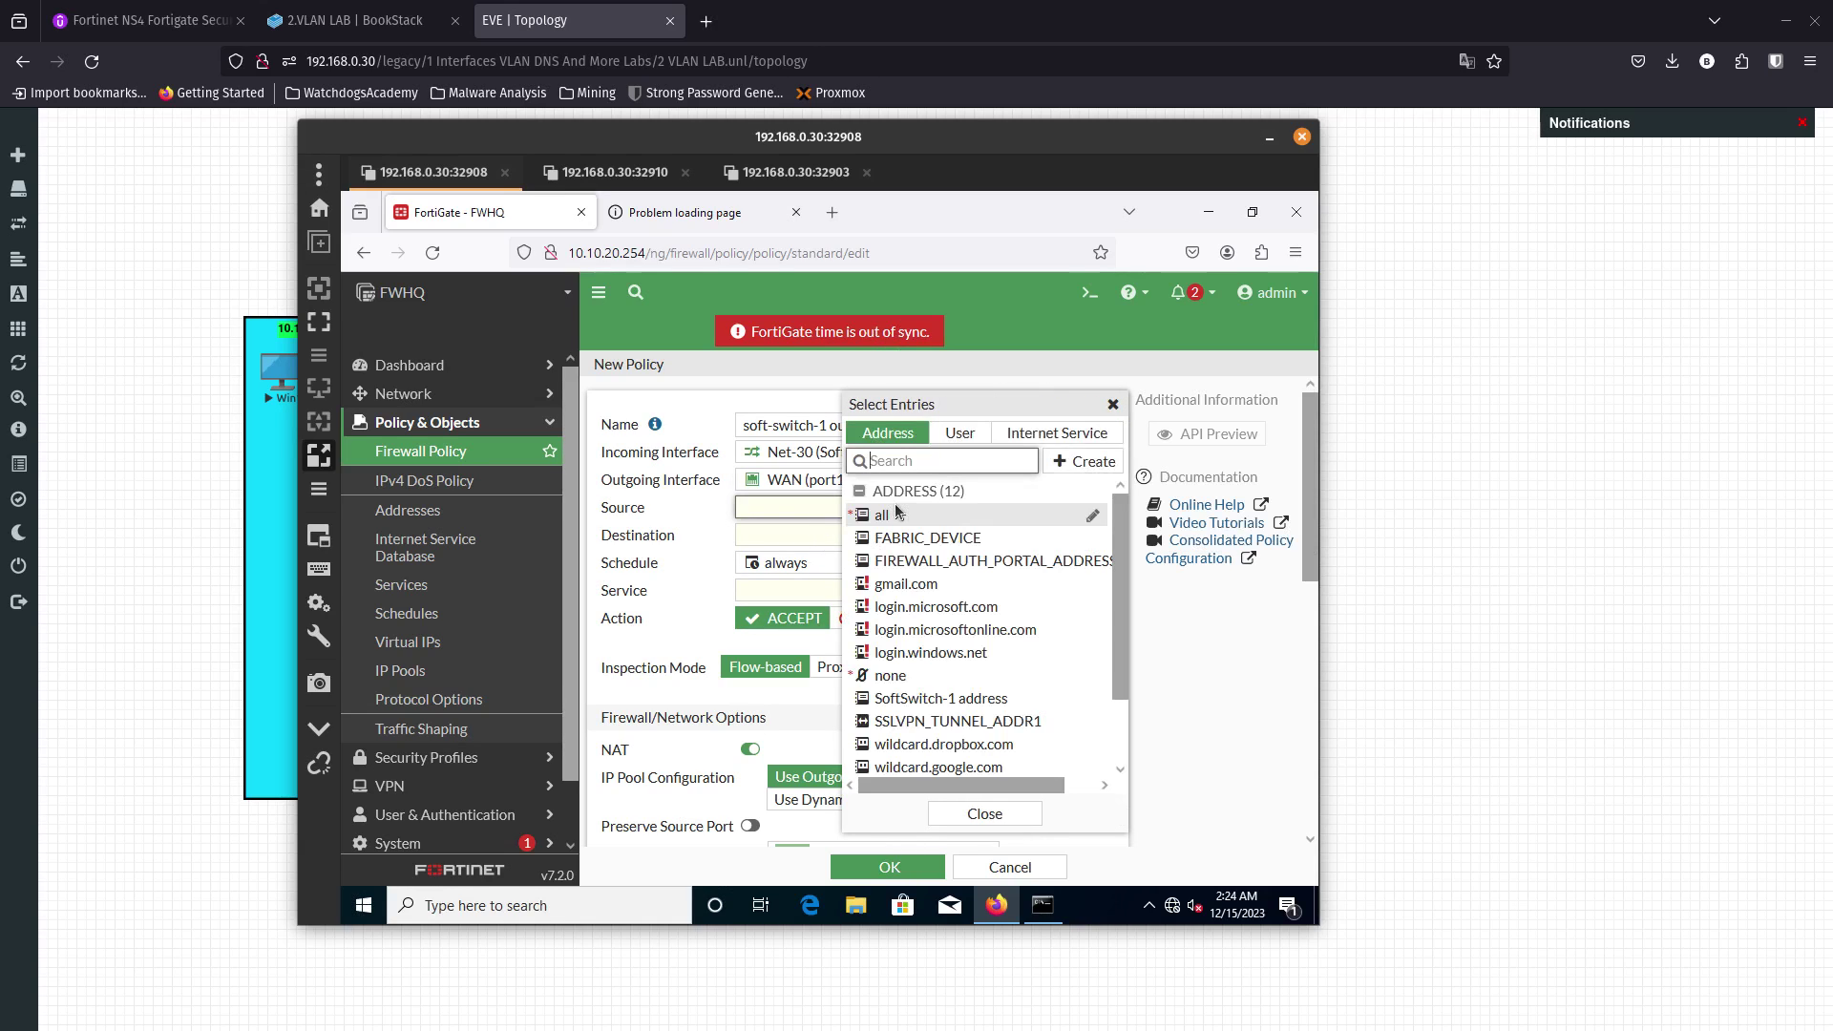
Set the policy's source and destination to all and service to ALL.
left_click(889, 516)
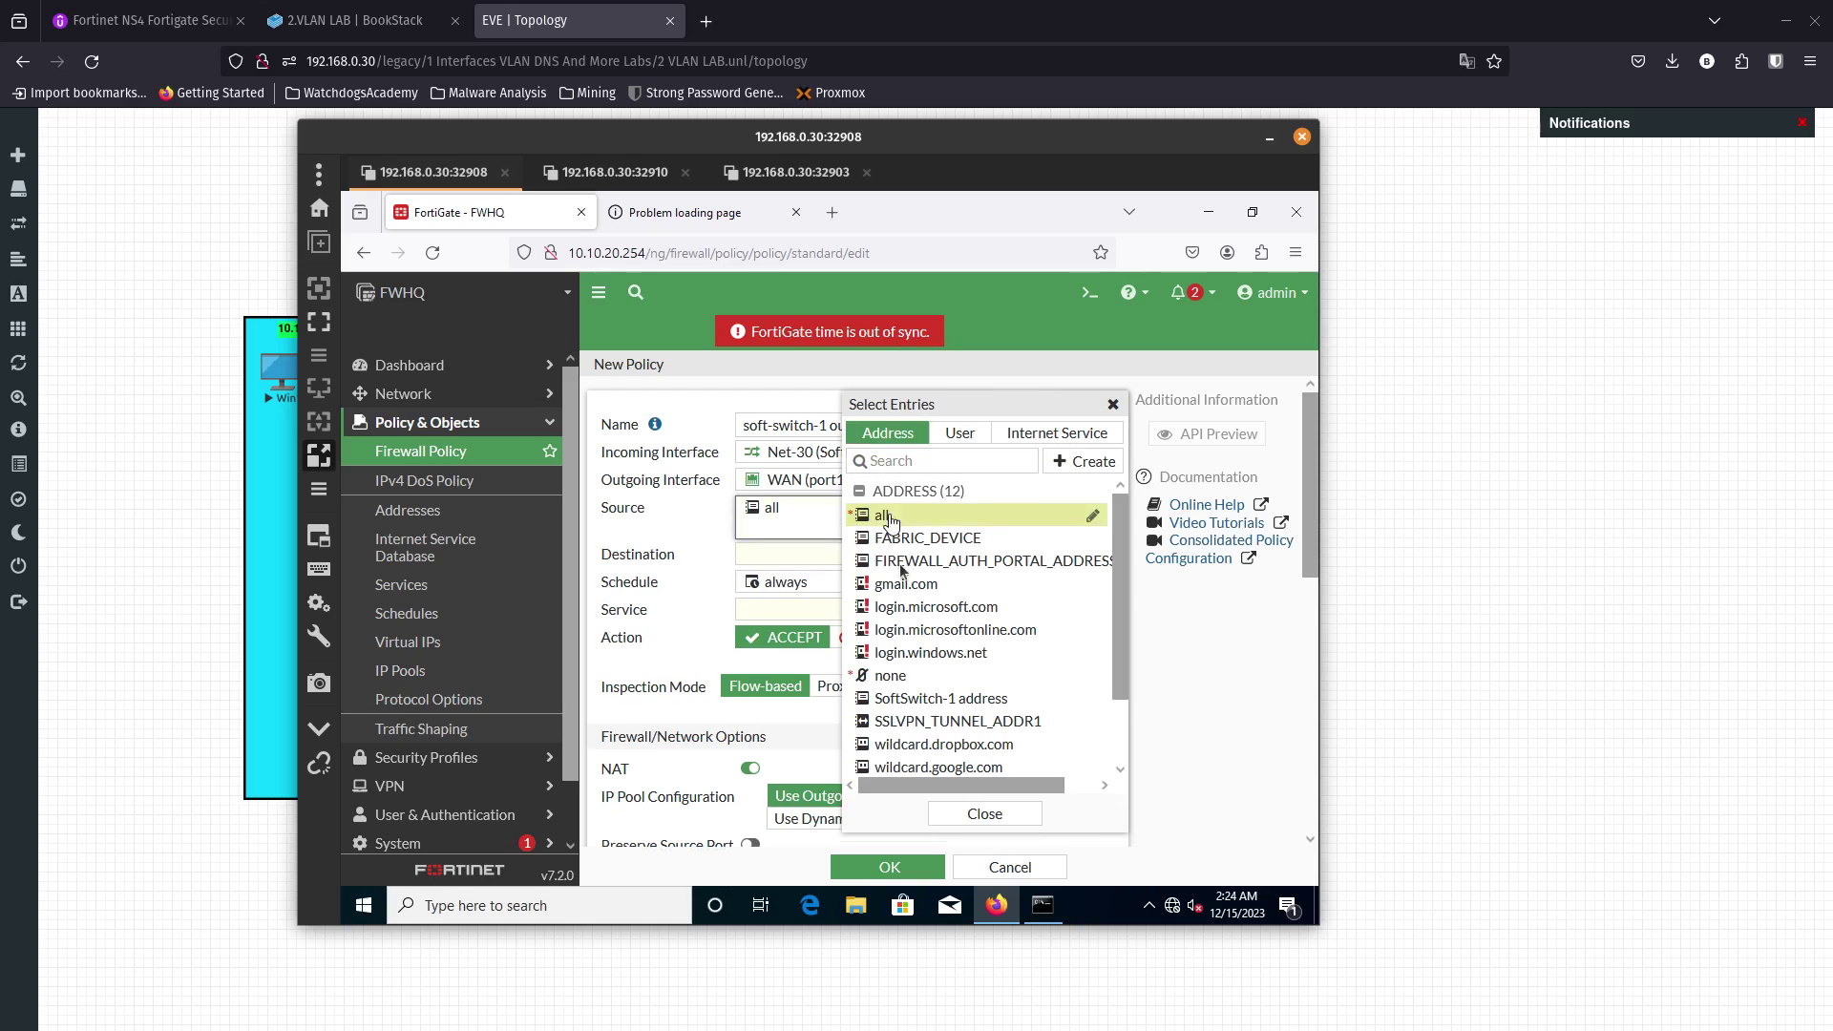
left_click(984, 813)
left_click(827, 557)
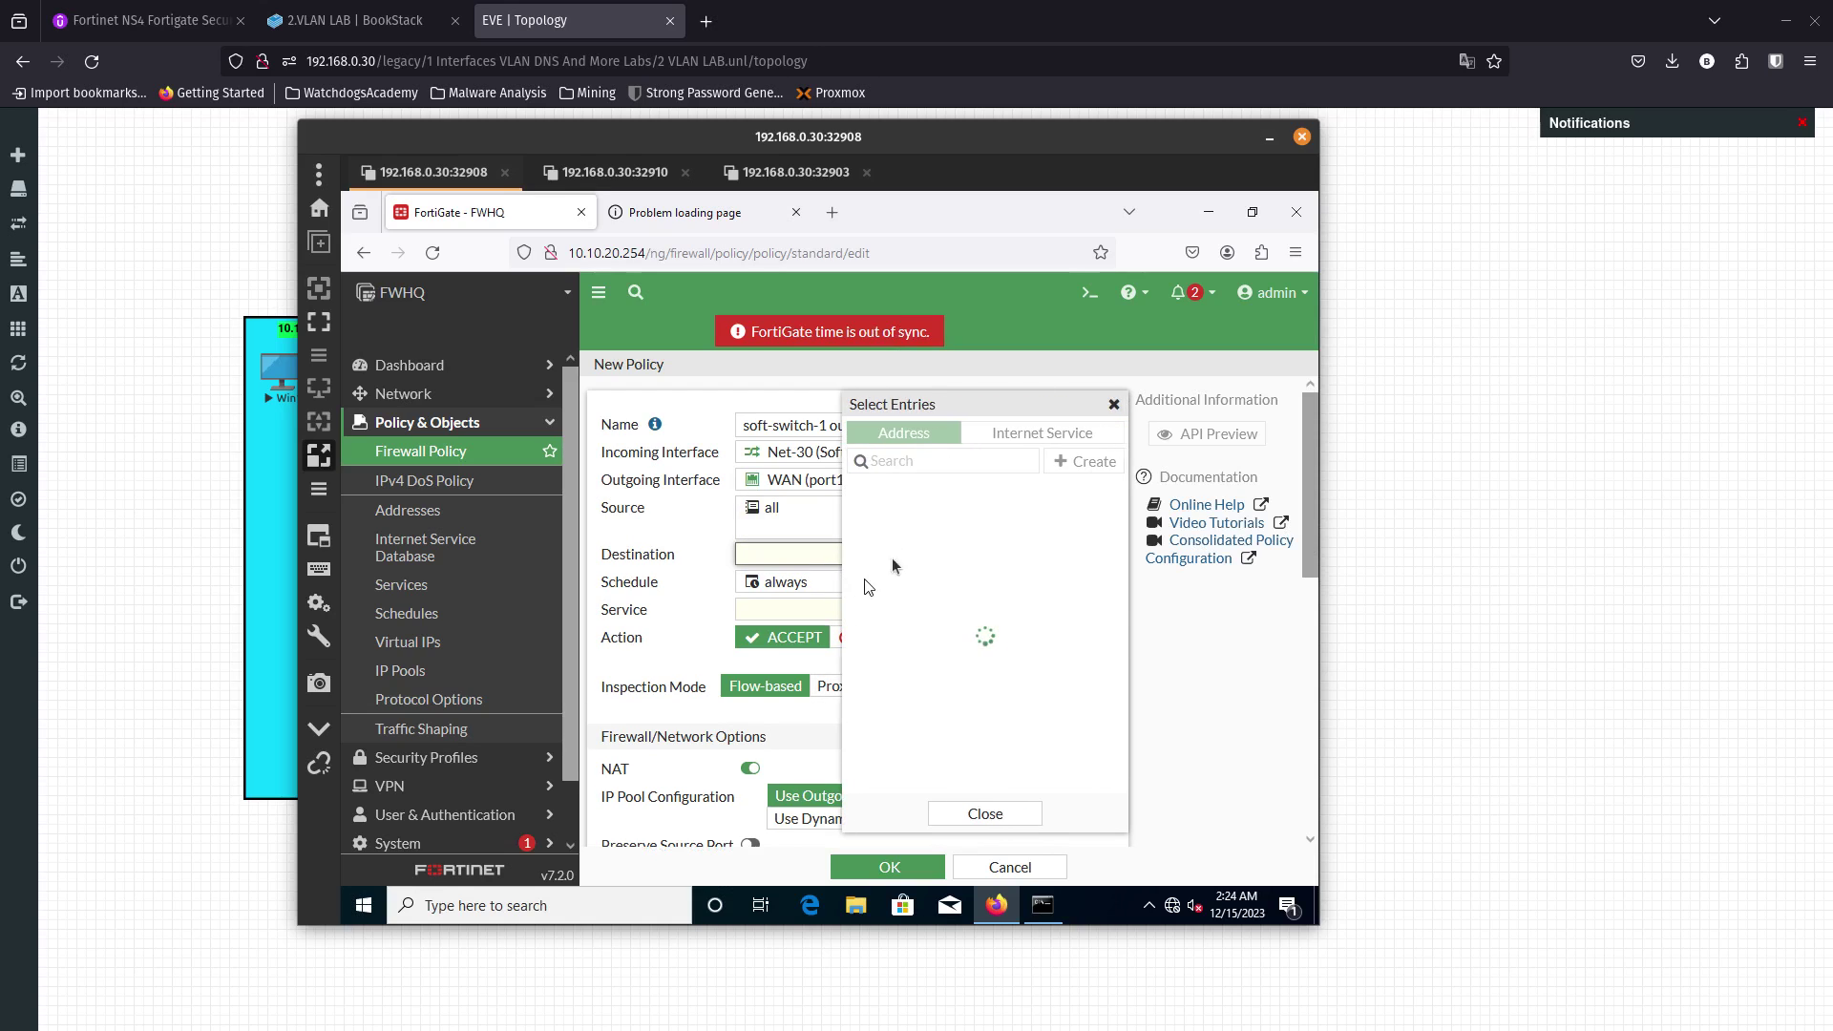
left_click(907, 515)
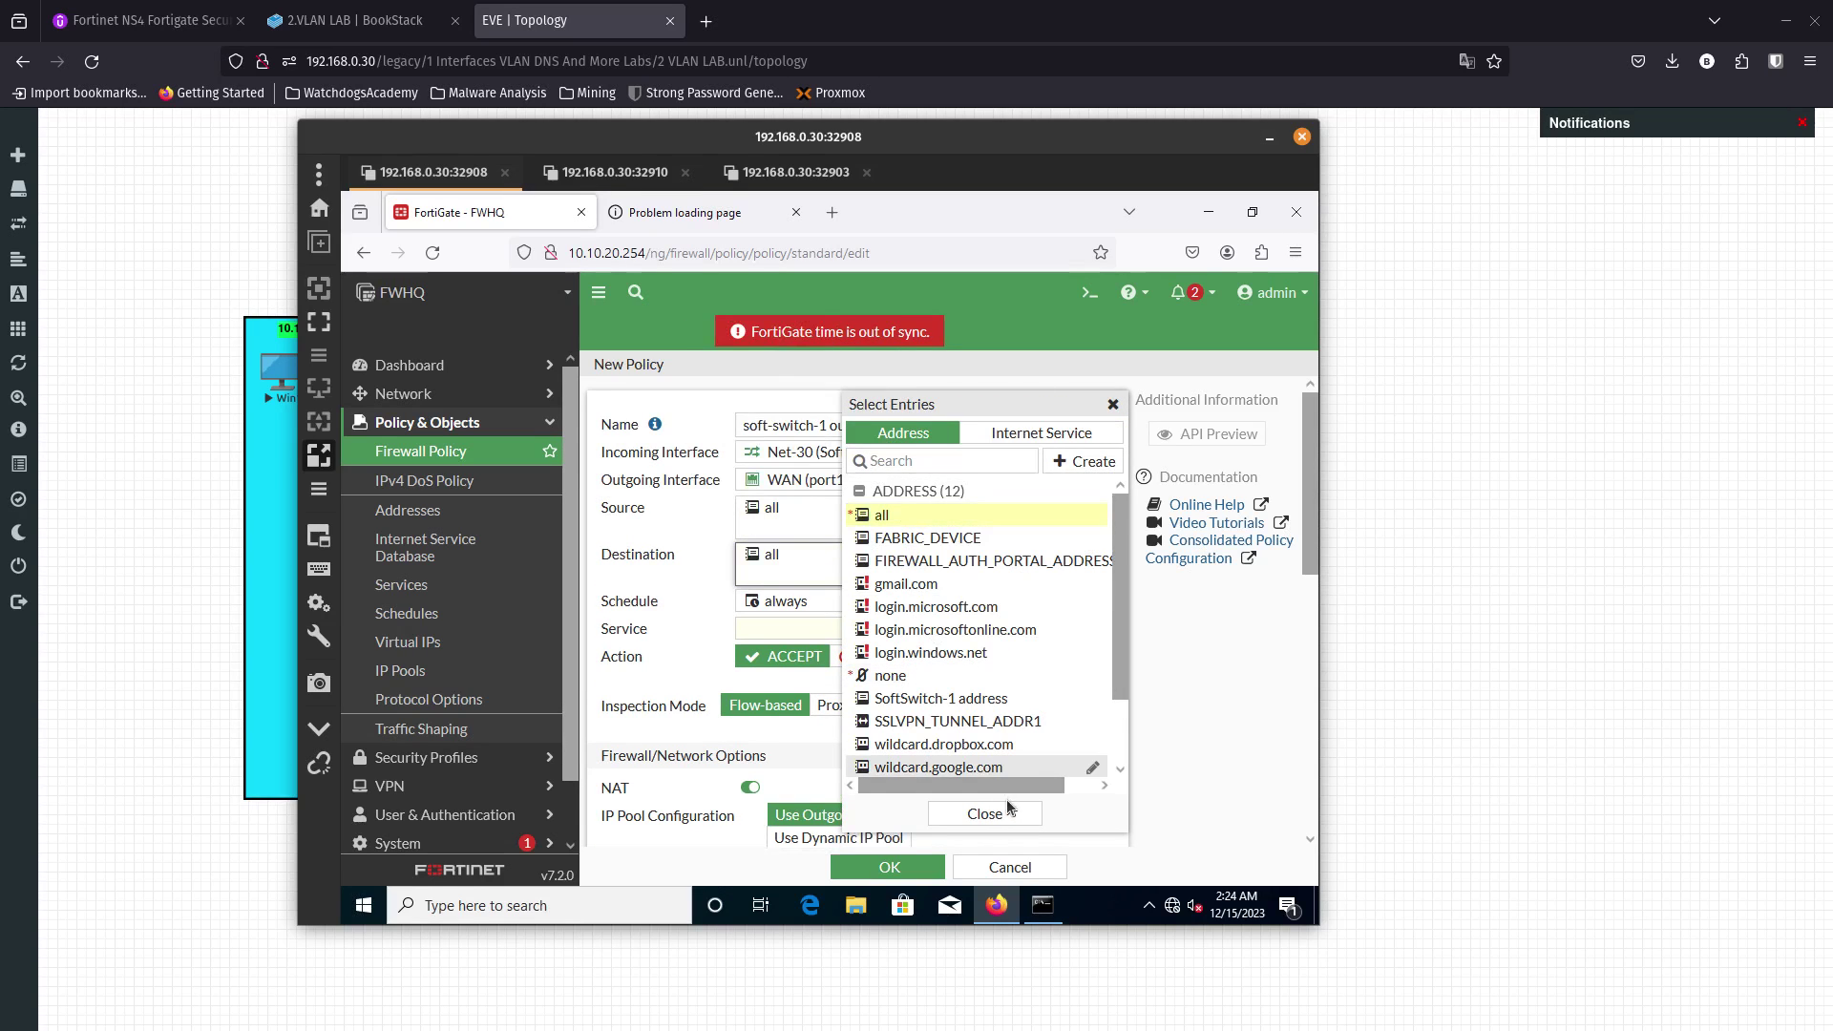
left_click(991, 813)
left_click(864, 628)
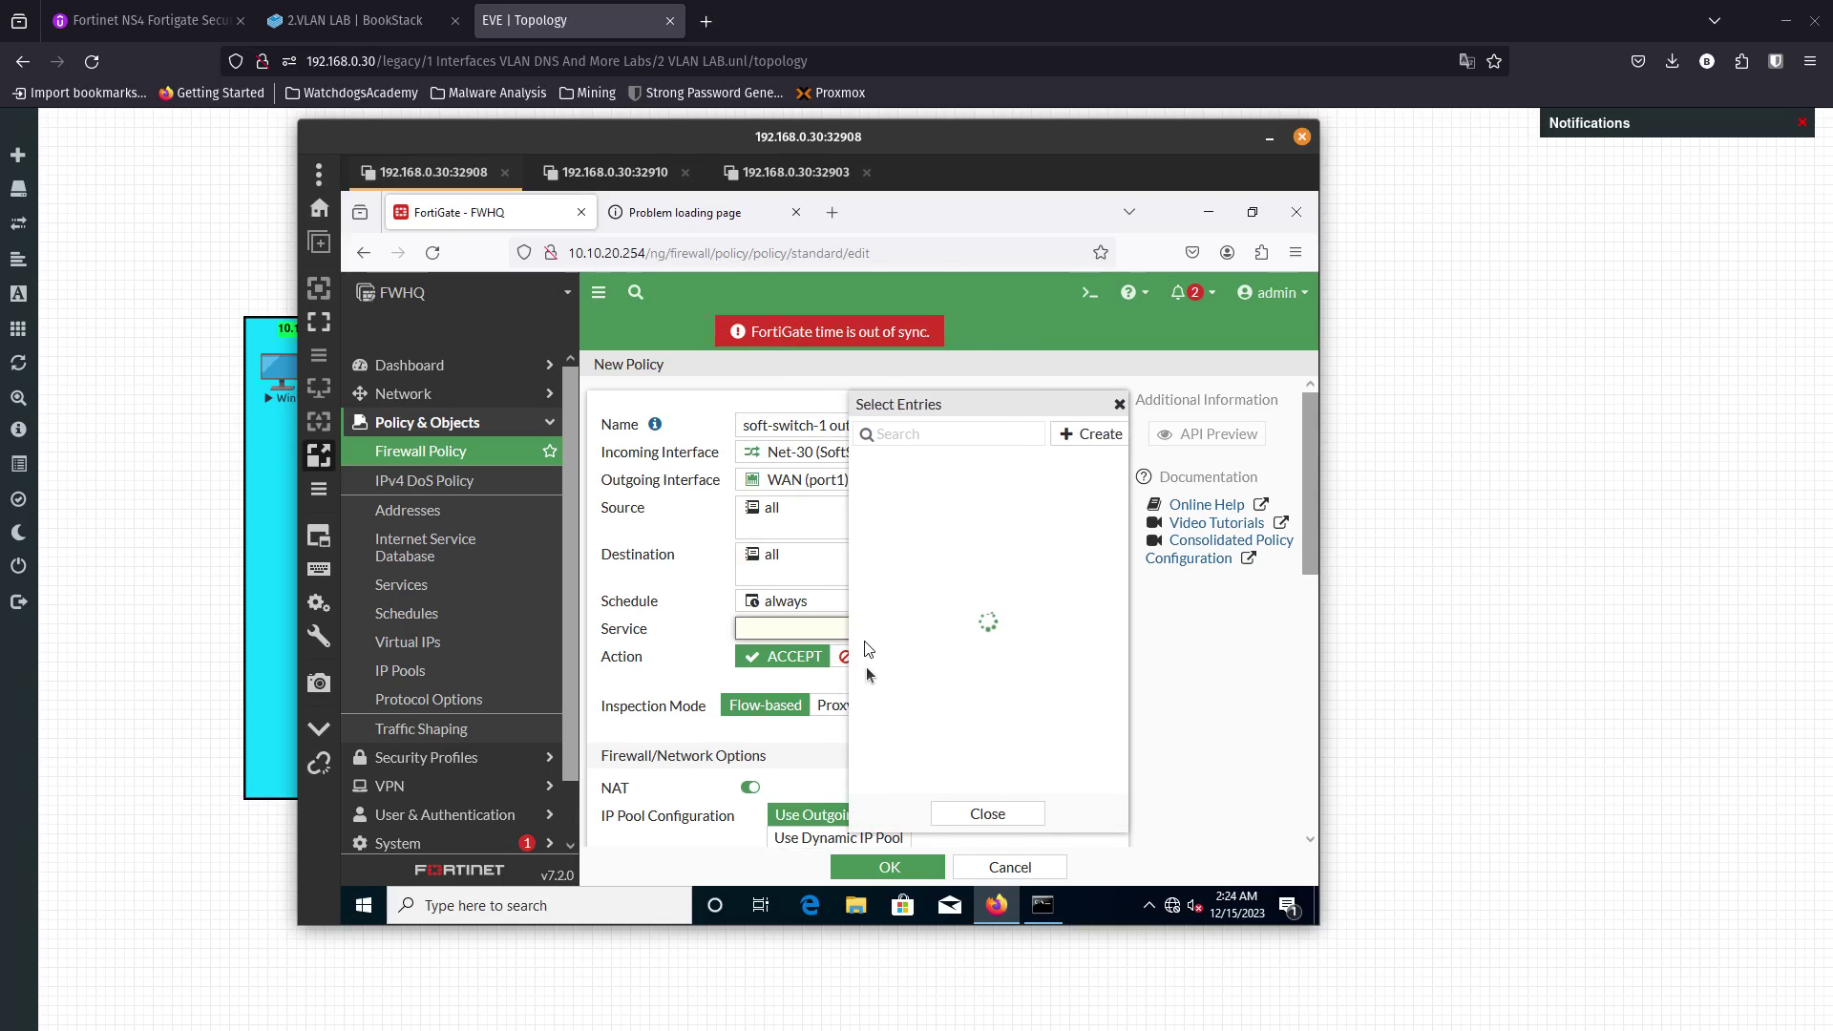
left_click(905, 510)
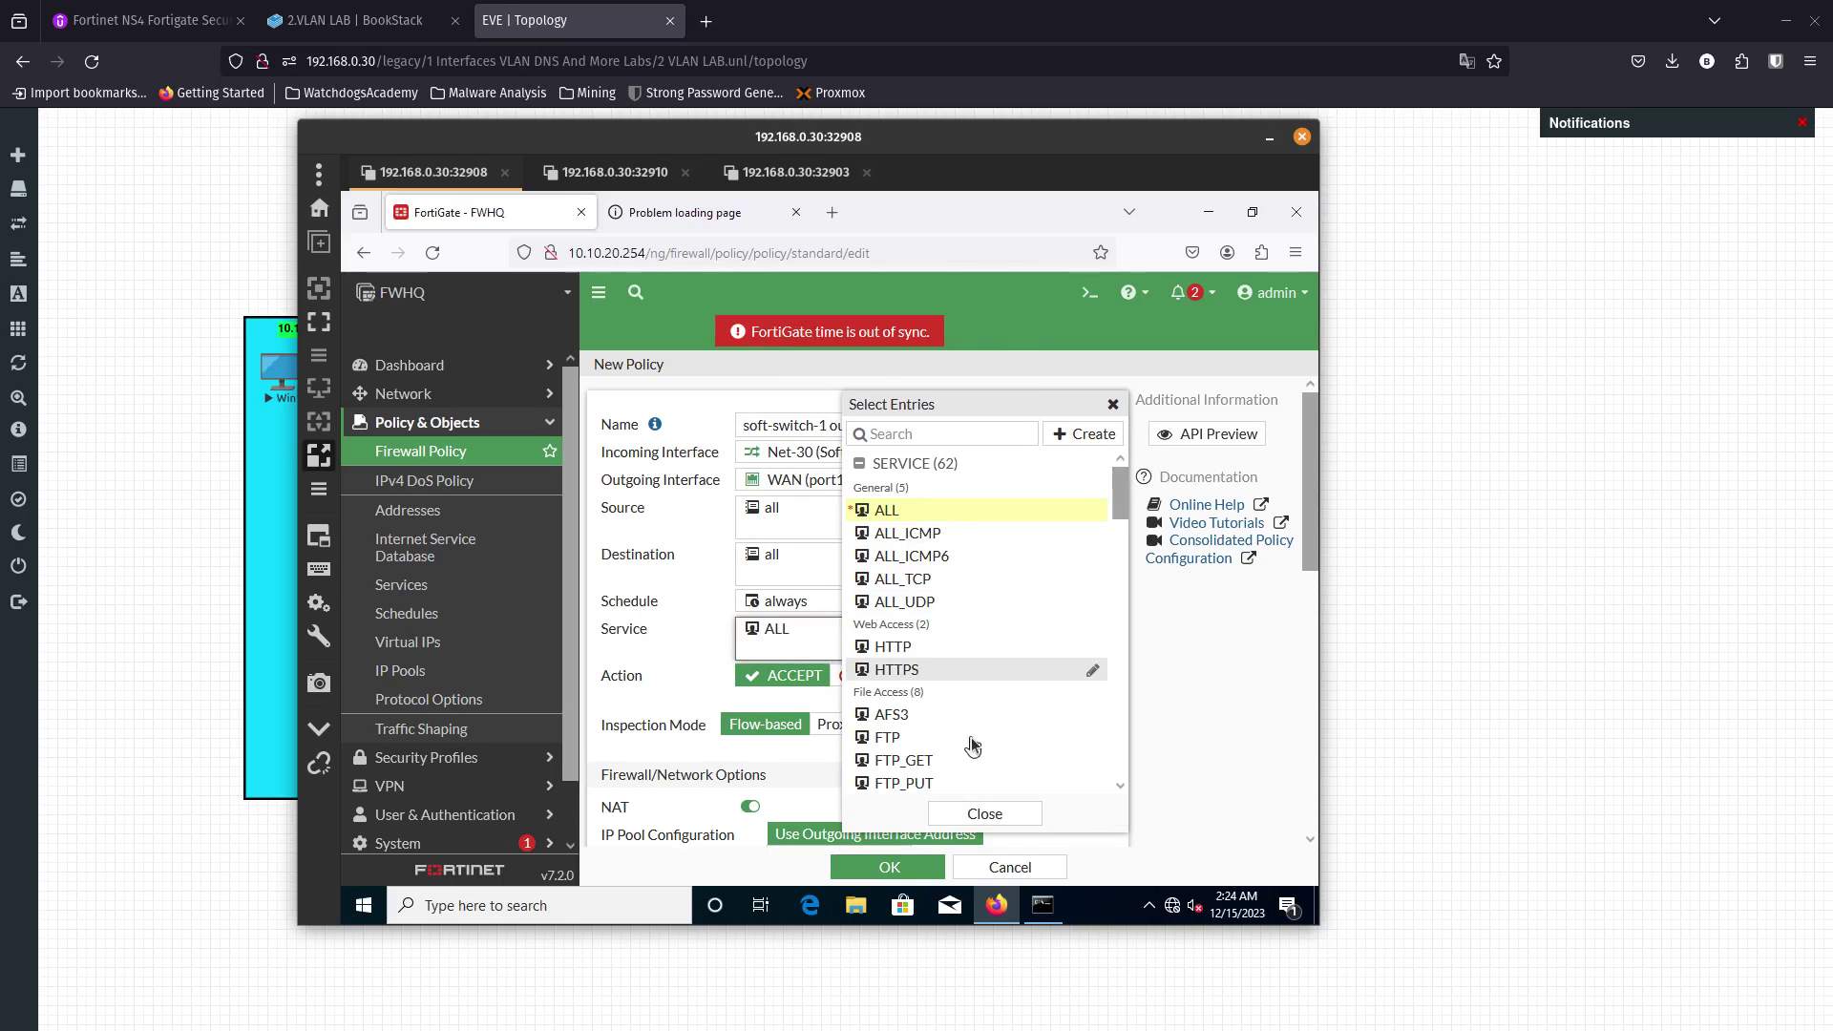
left_click(996, 809)
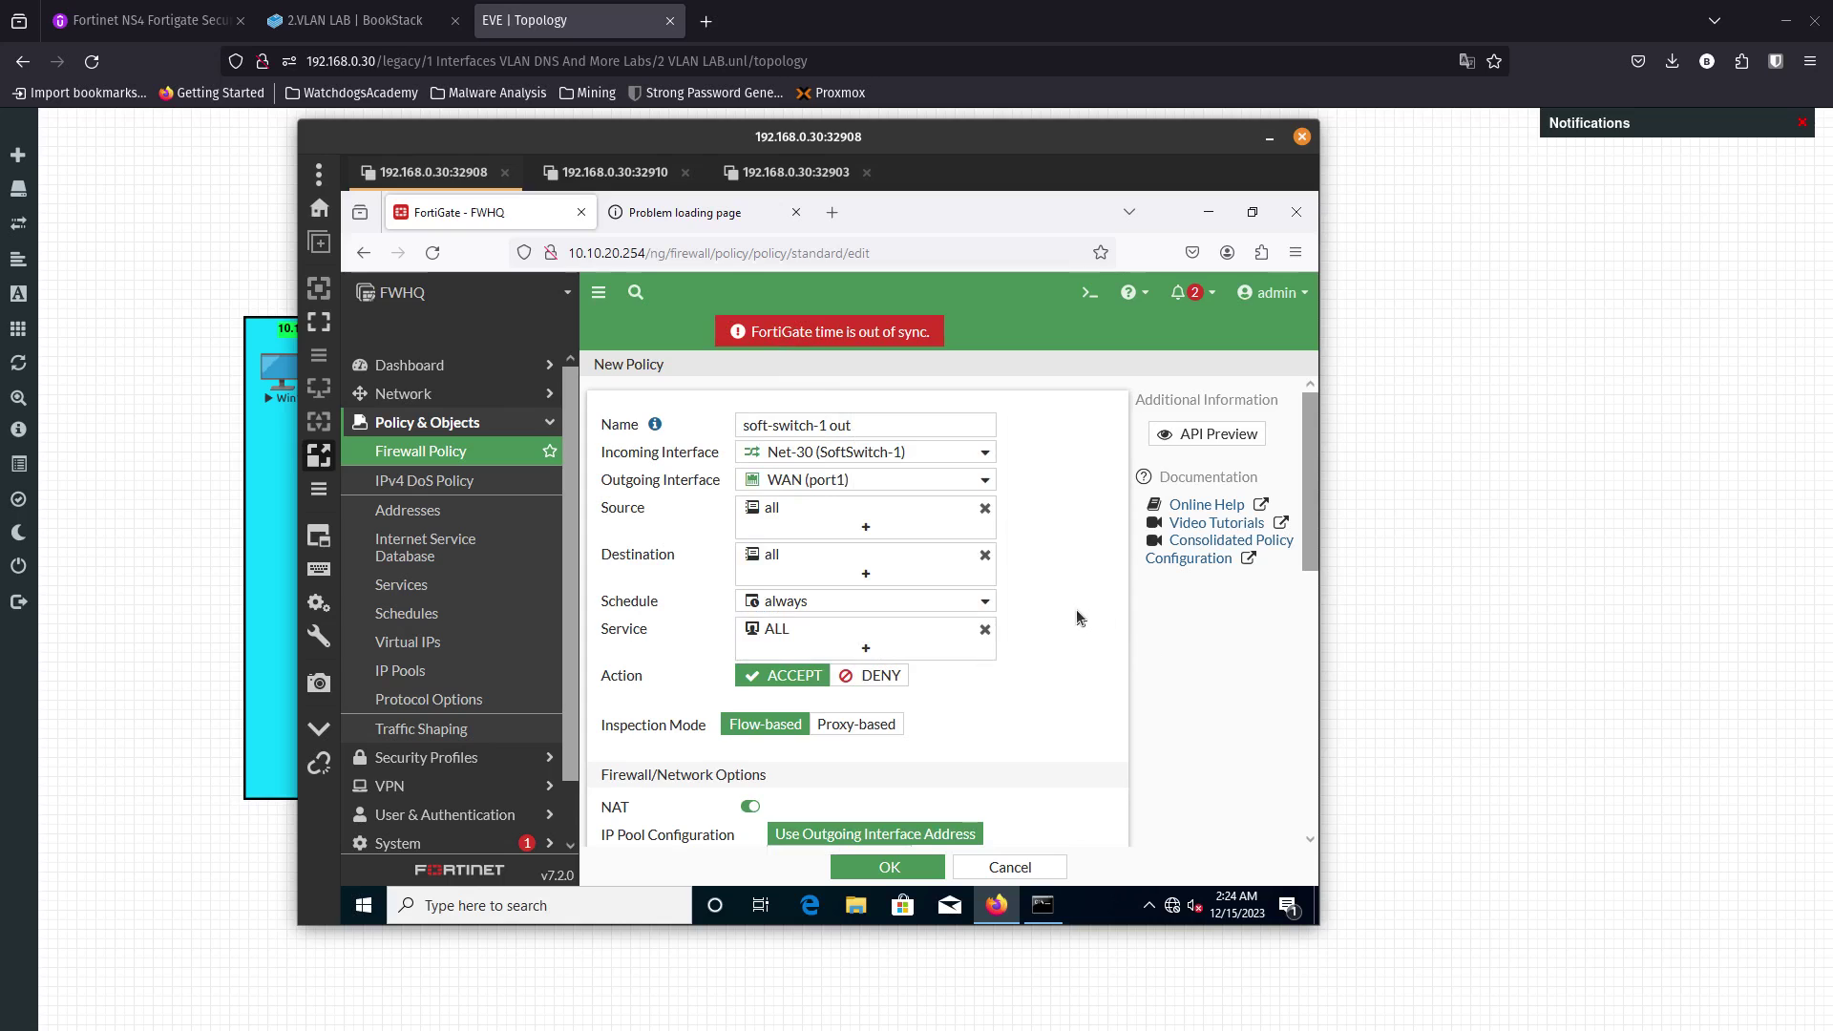
scroll(1075, 609, "down", 2)
Start the WAN node in EVE-NG and bring the FortiGate console back.
left_click_drag(985, 135, 971, 520)
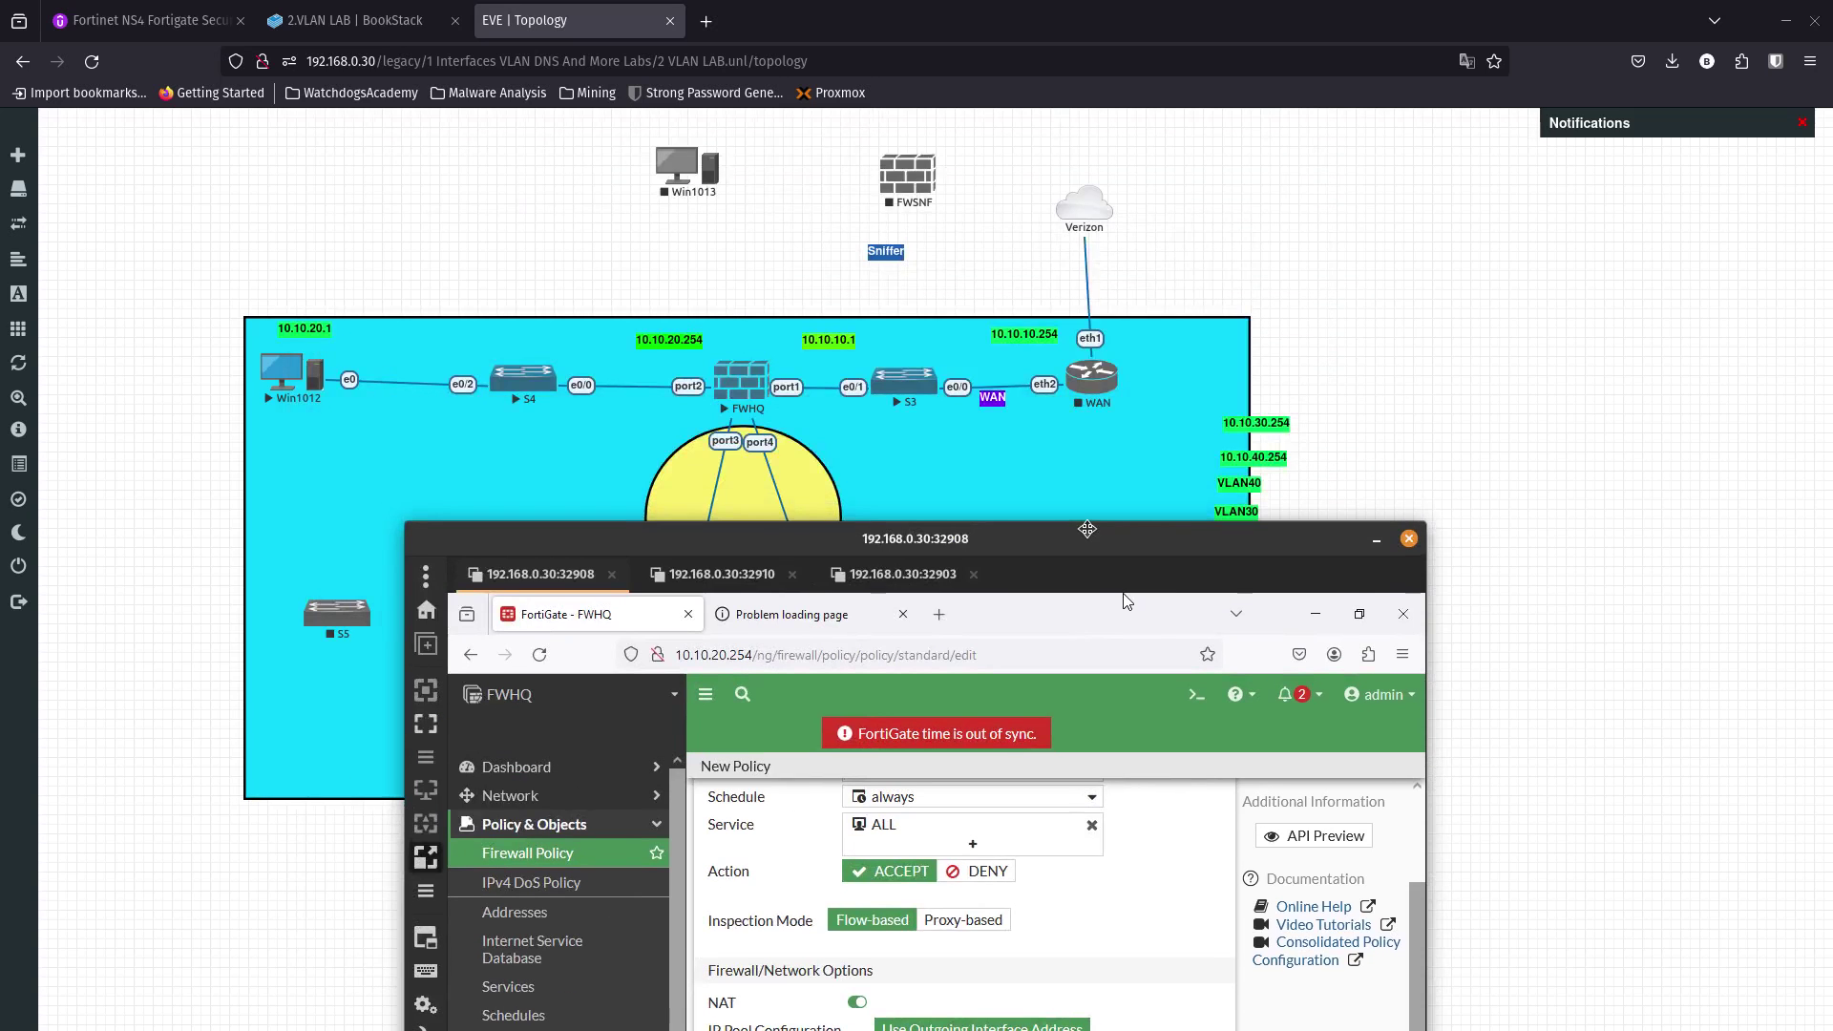
right_click(1096, 367)
left_click(1155, 400)
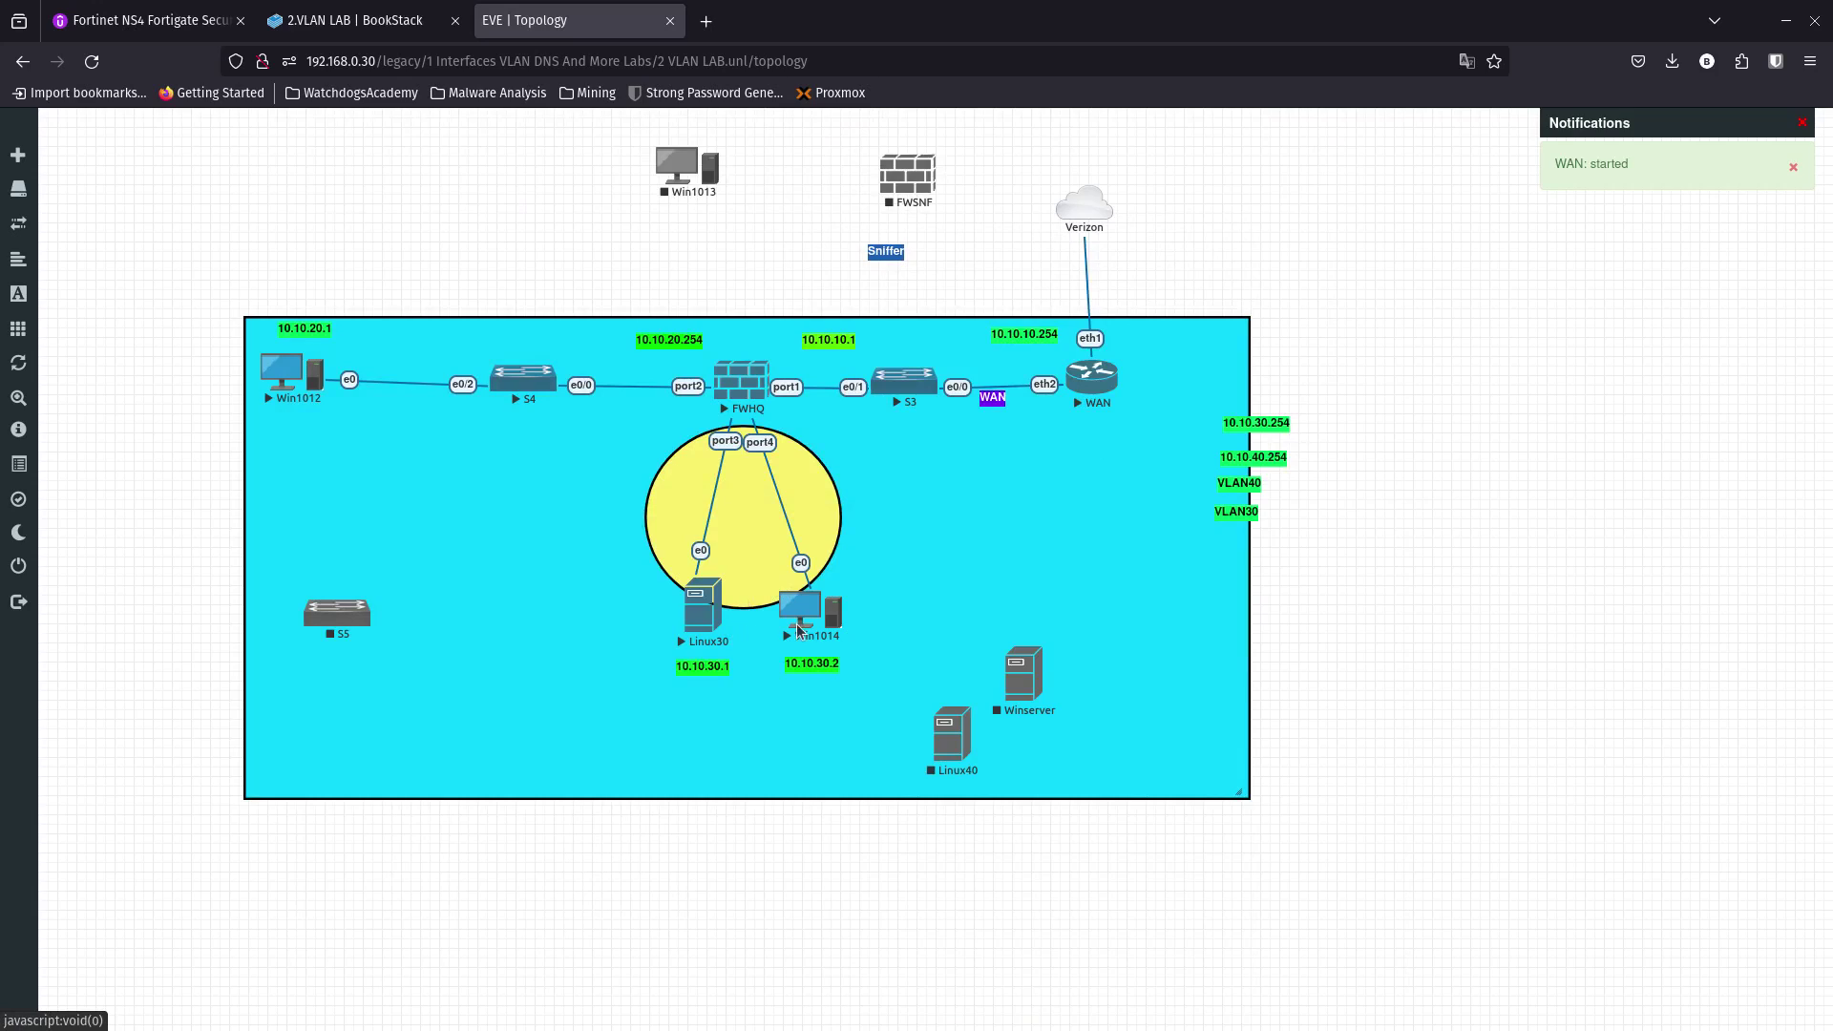
key("super")
left_click(988, 572)
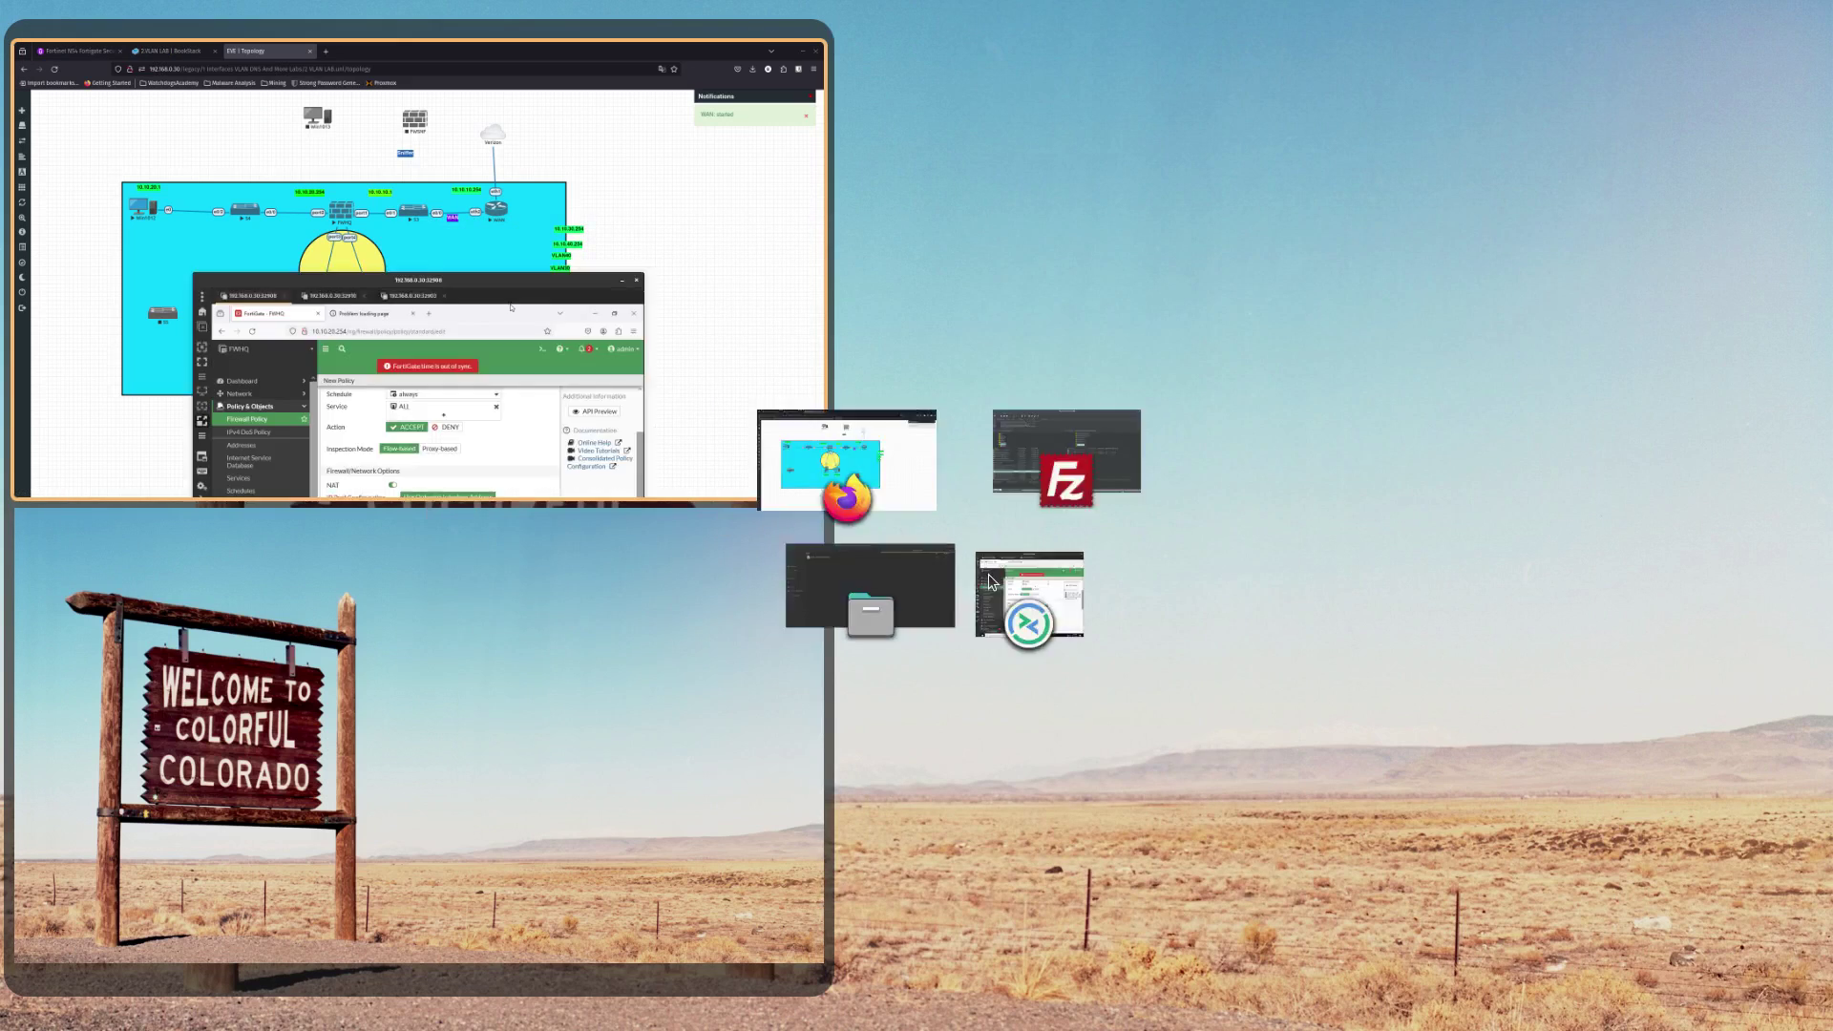
left_click_drag(904, 542, 1132, 209)
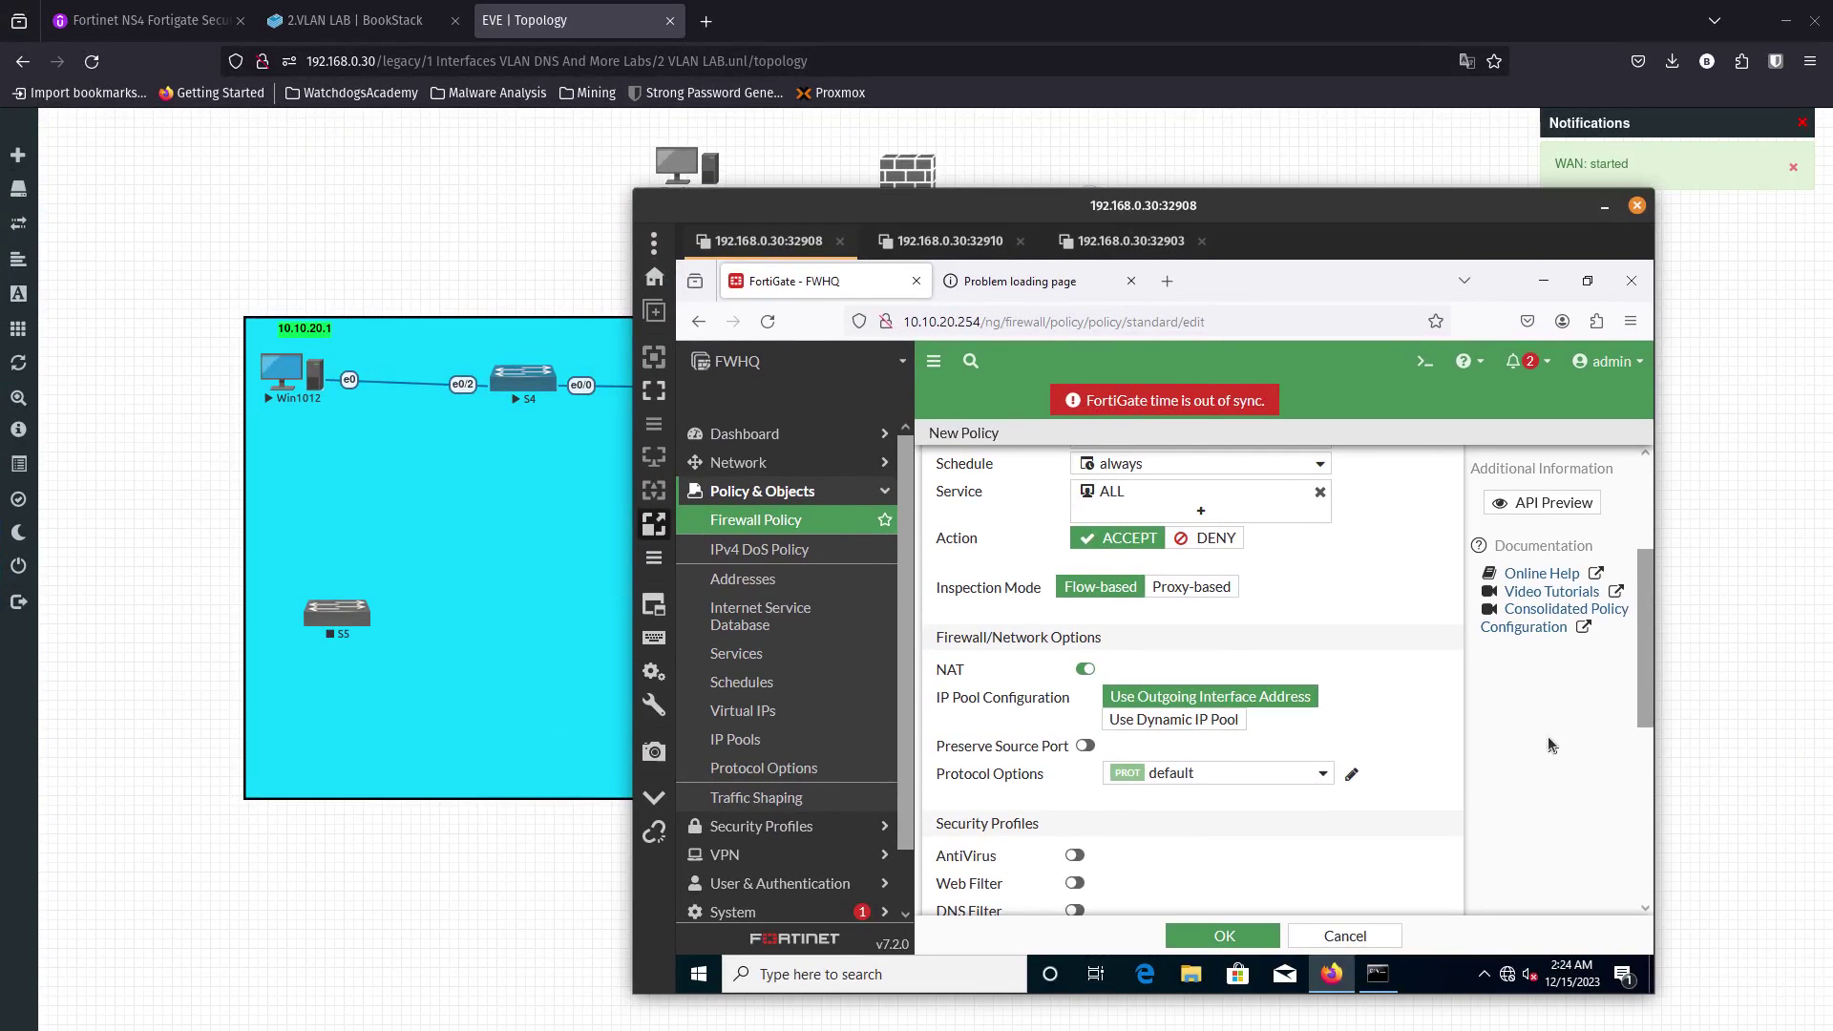
Set Log Allowed Traffic to All Sessions and save the soft-switch-1 out policy.
scroll(1389, 707, "down", 3)
scroll(1382, 706, "down", 1)
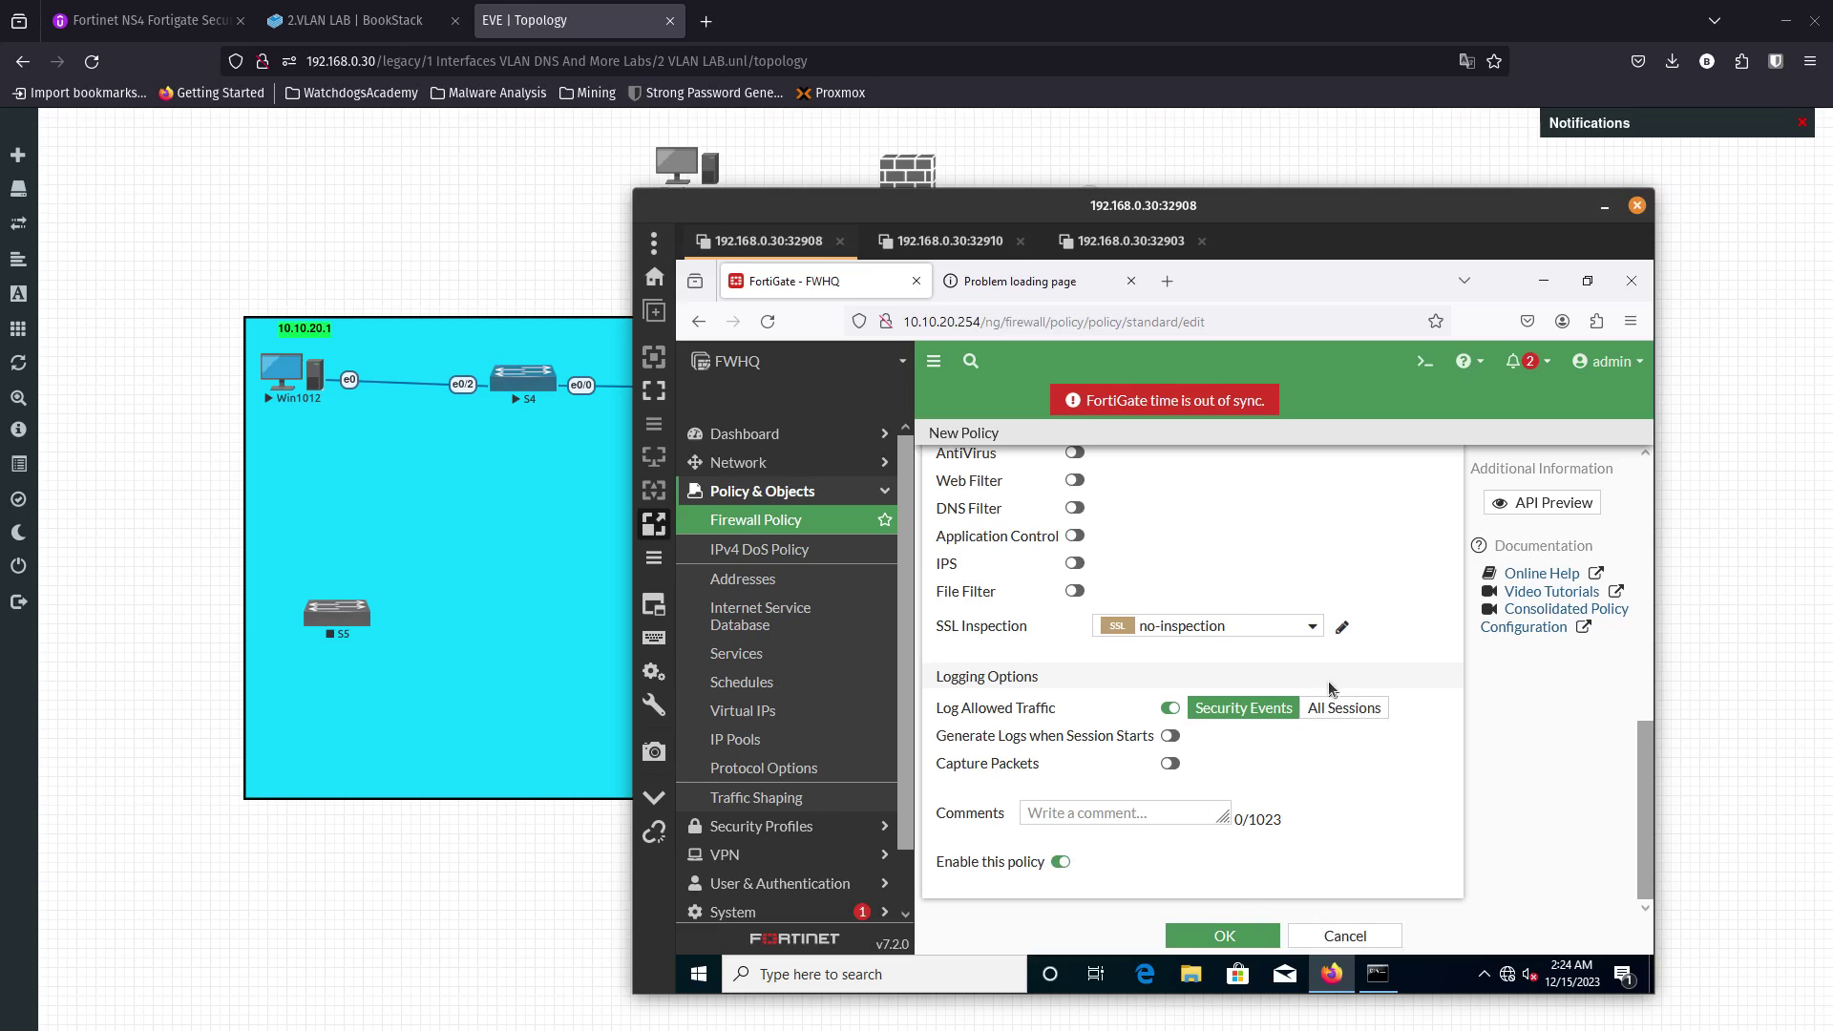
left_click(1332, 711)
left_click(1226, 938)
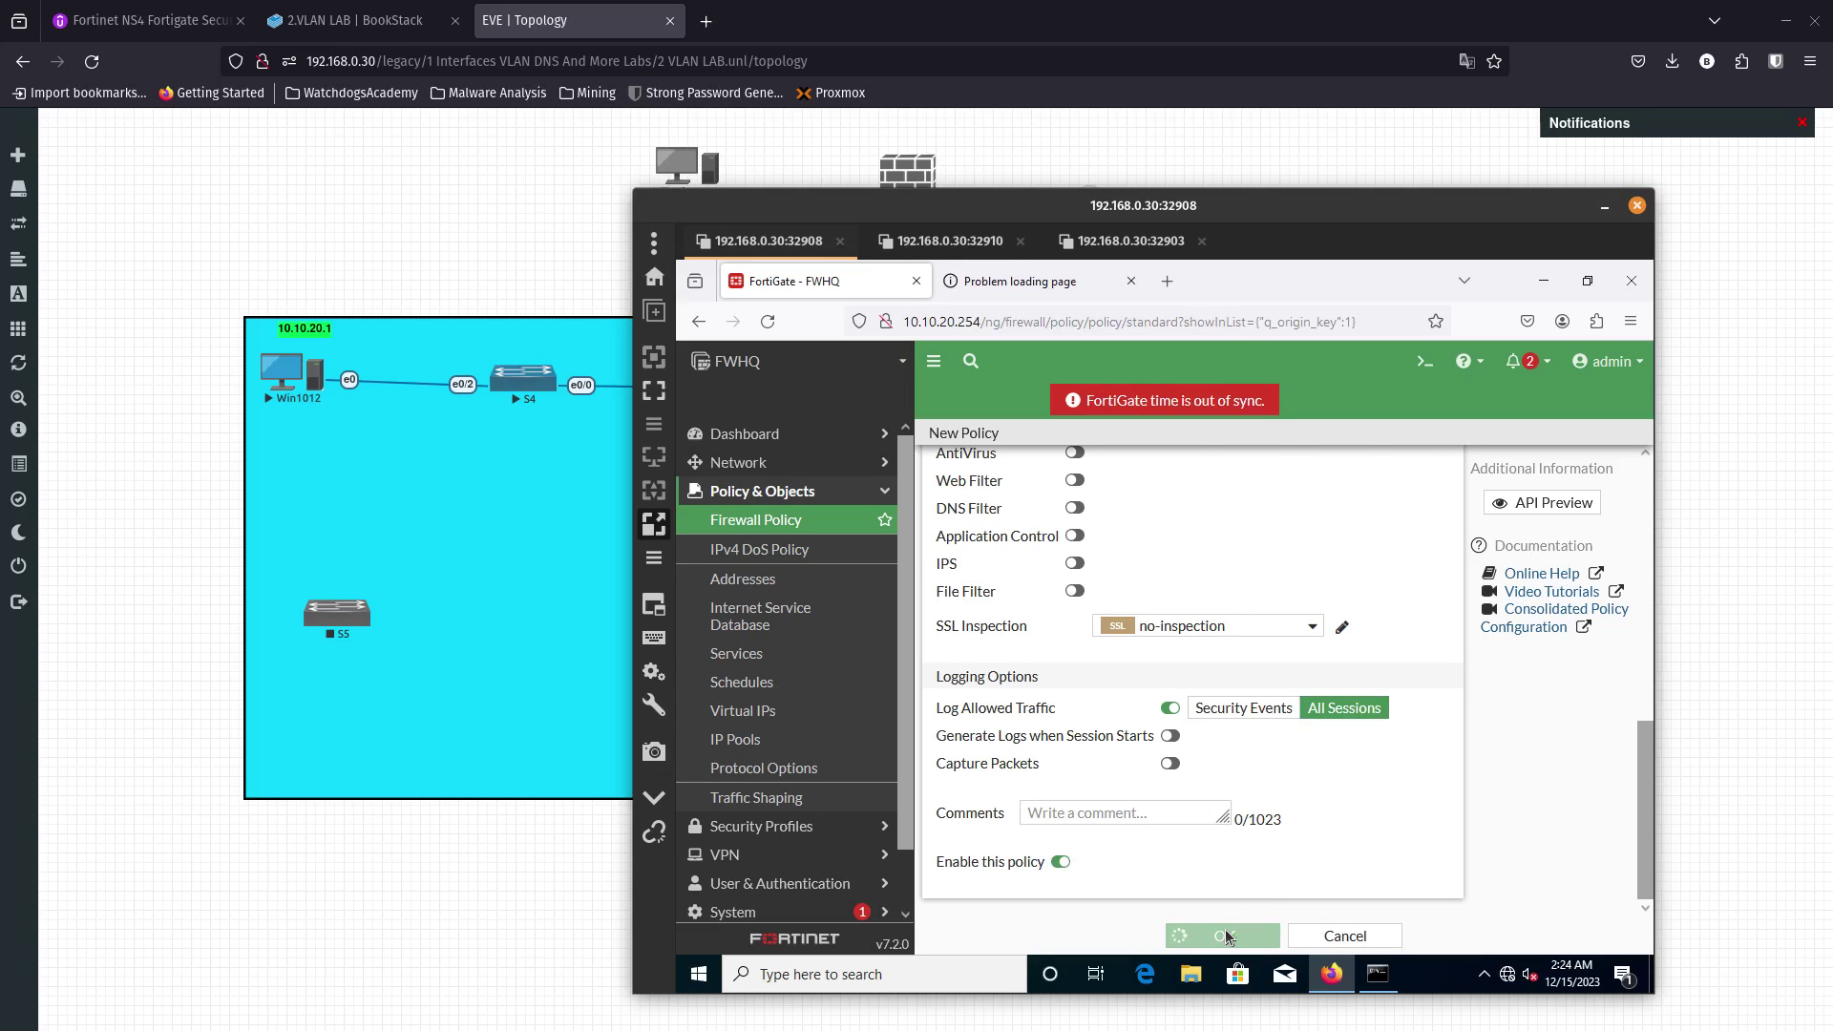
left_click_drag(1192, 193, 967, 111)
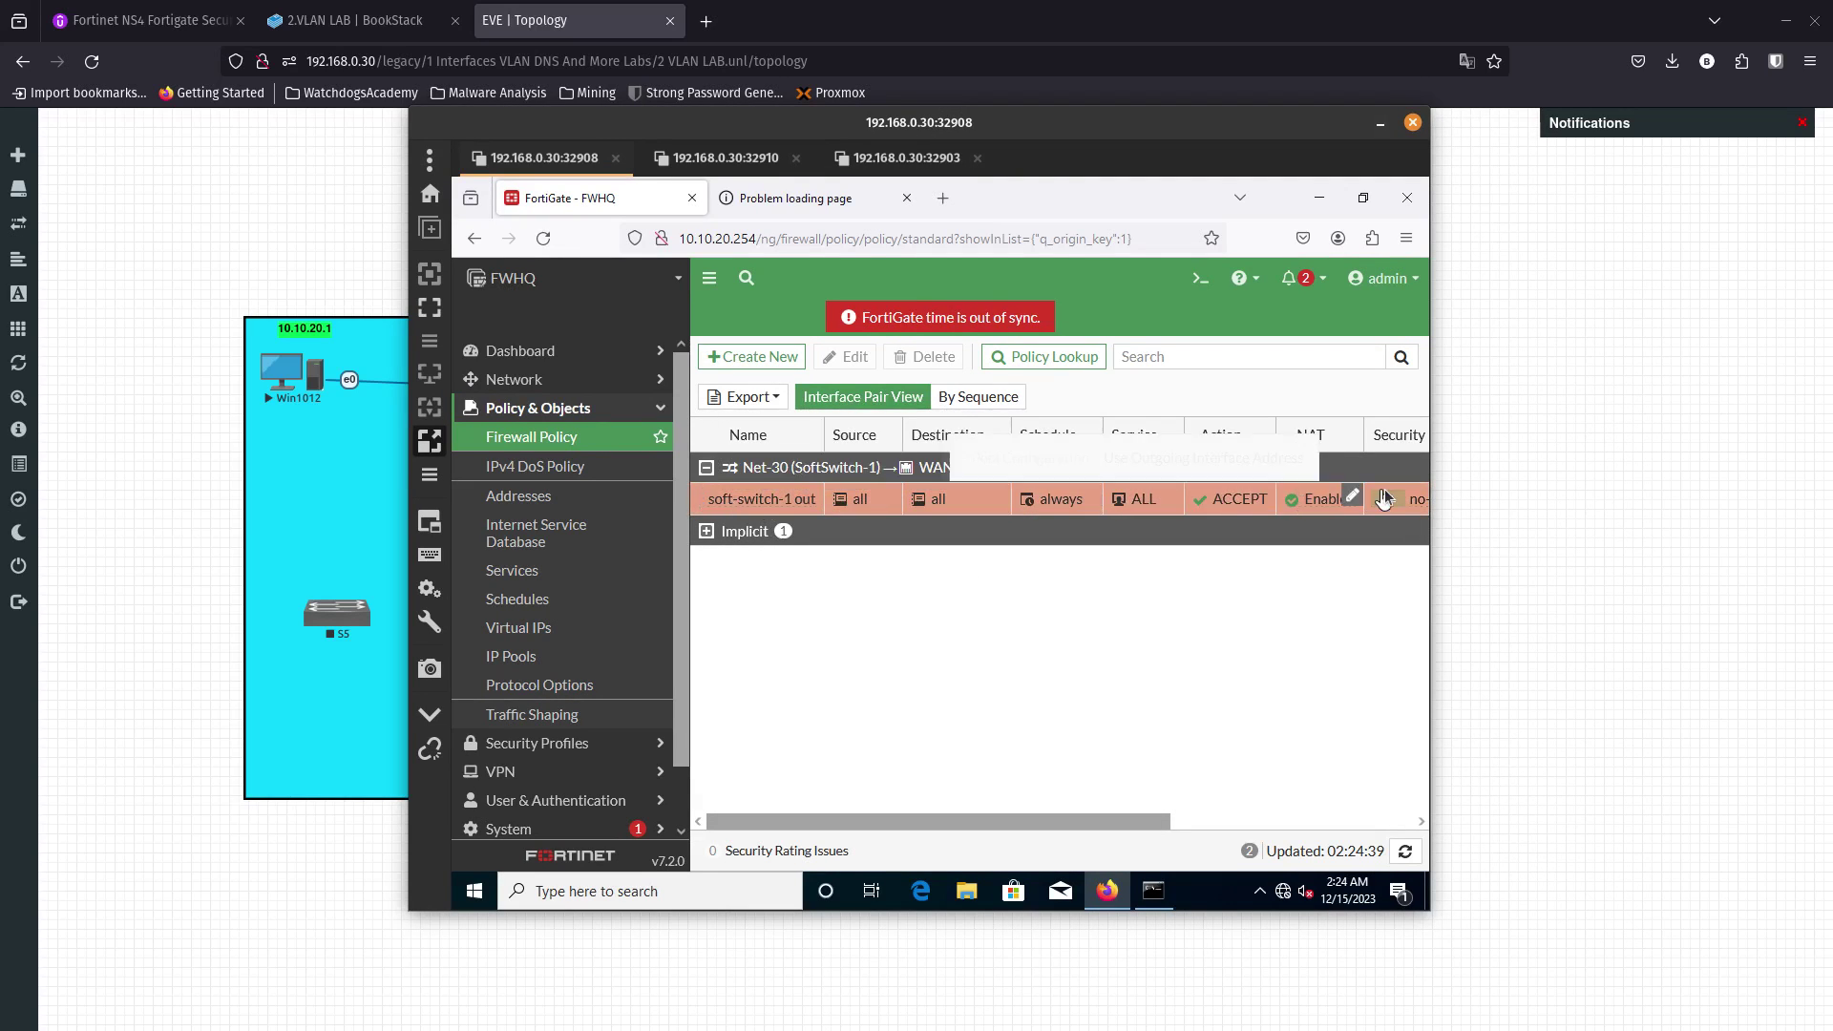
left_click_drag(1086, 826, 1422, 826)
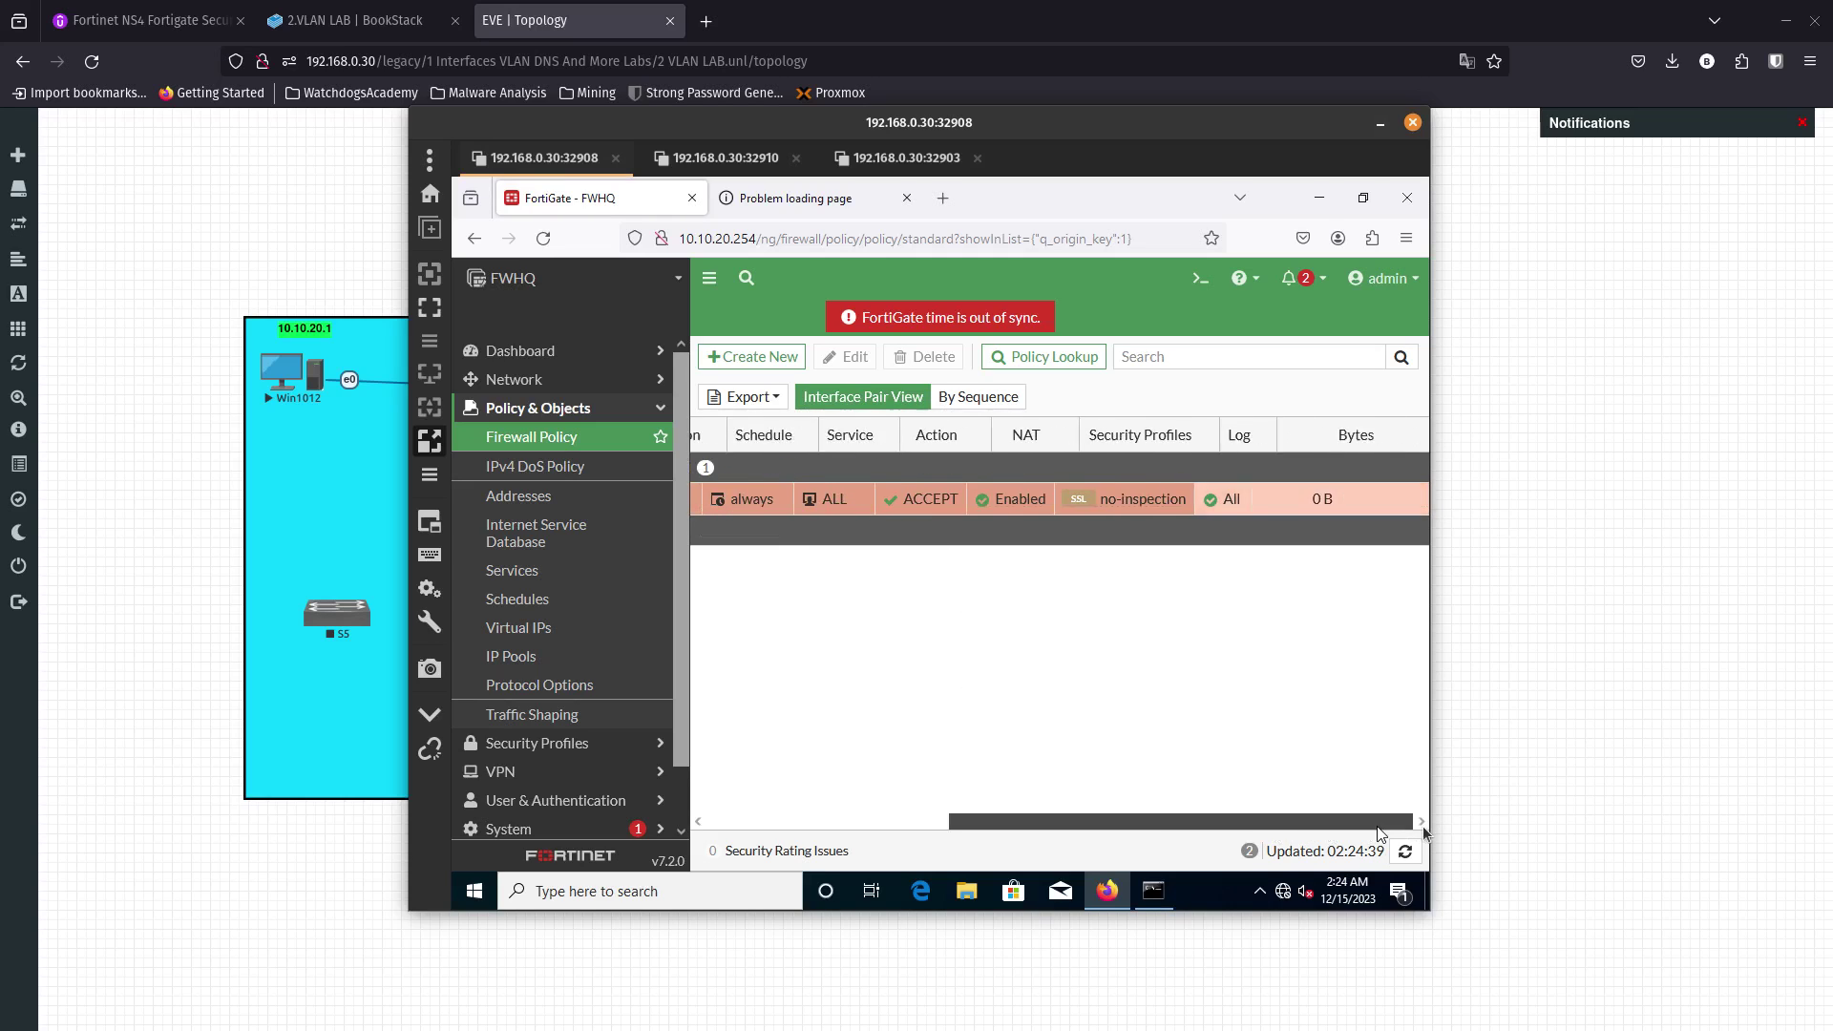
left_click_drag(1079, 829, 845, 821)
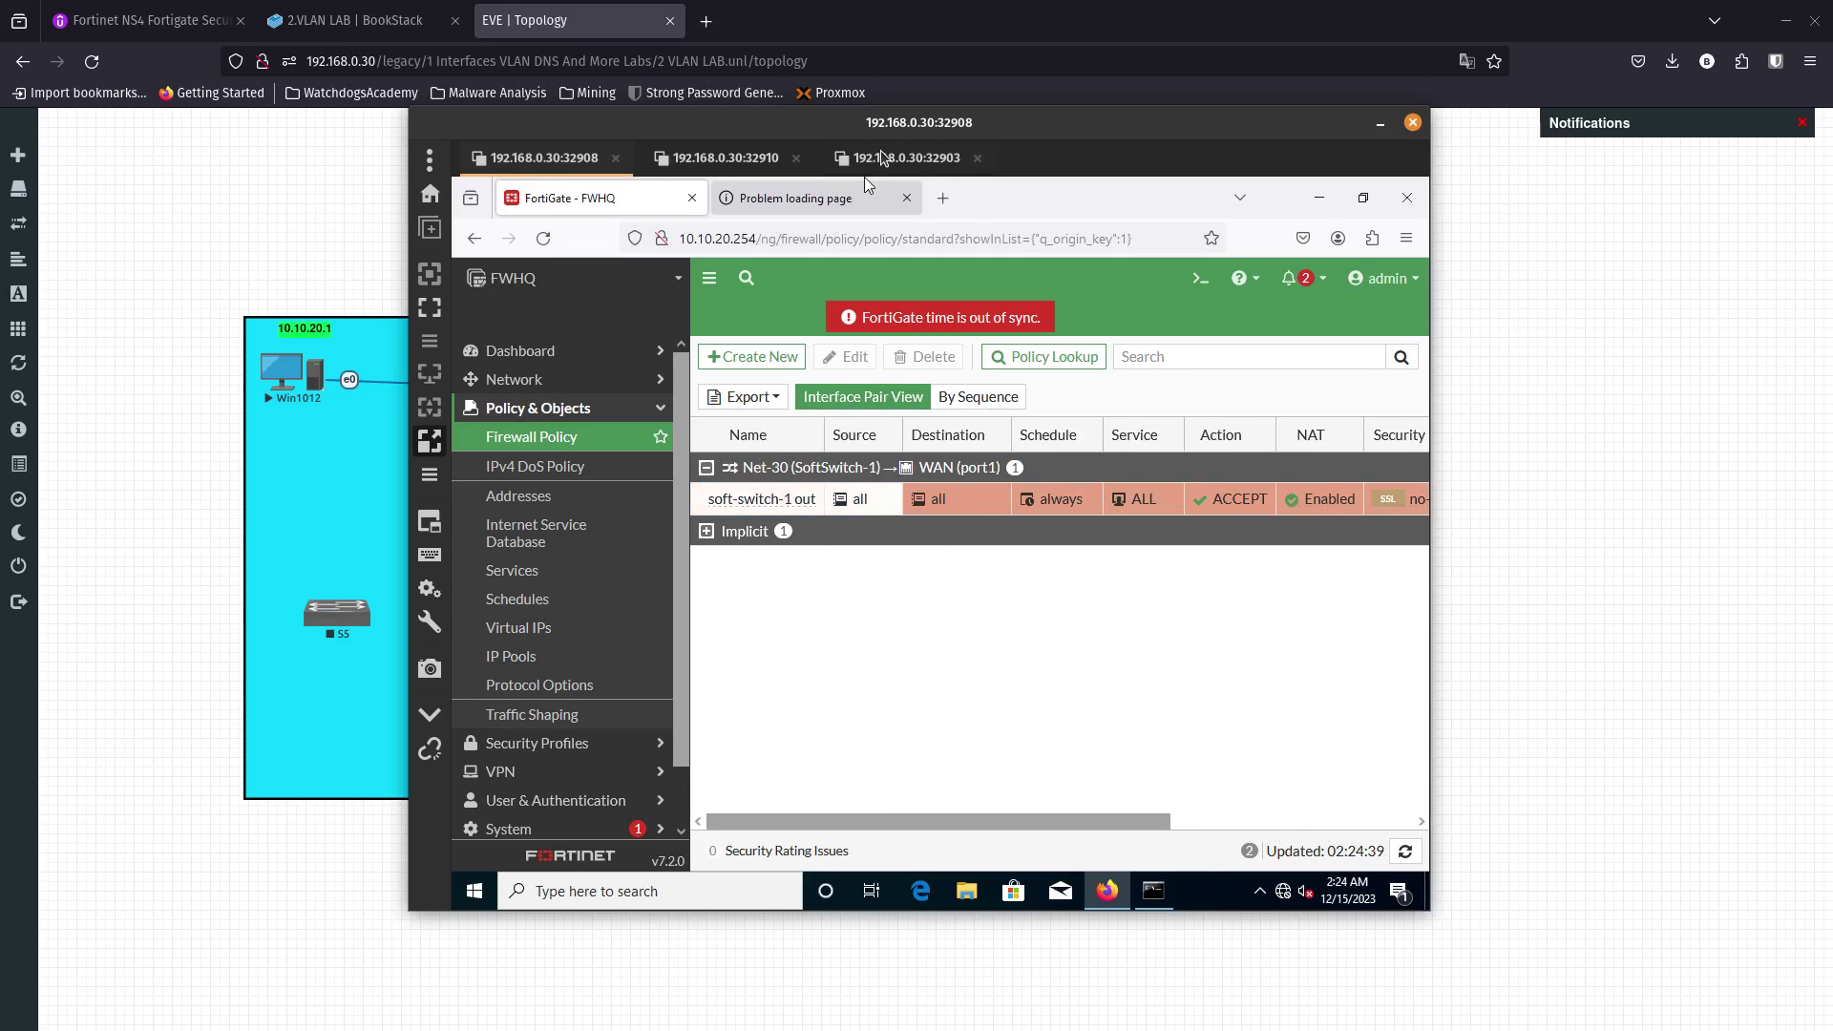
Ping 8.8.8.8 from the Windows client's PowerShell, then stop it.
left_click(750, 159)
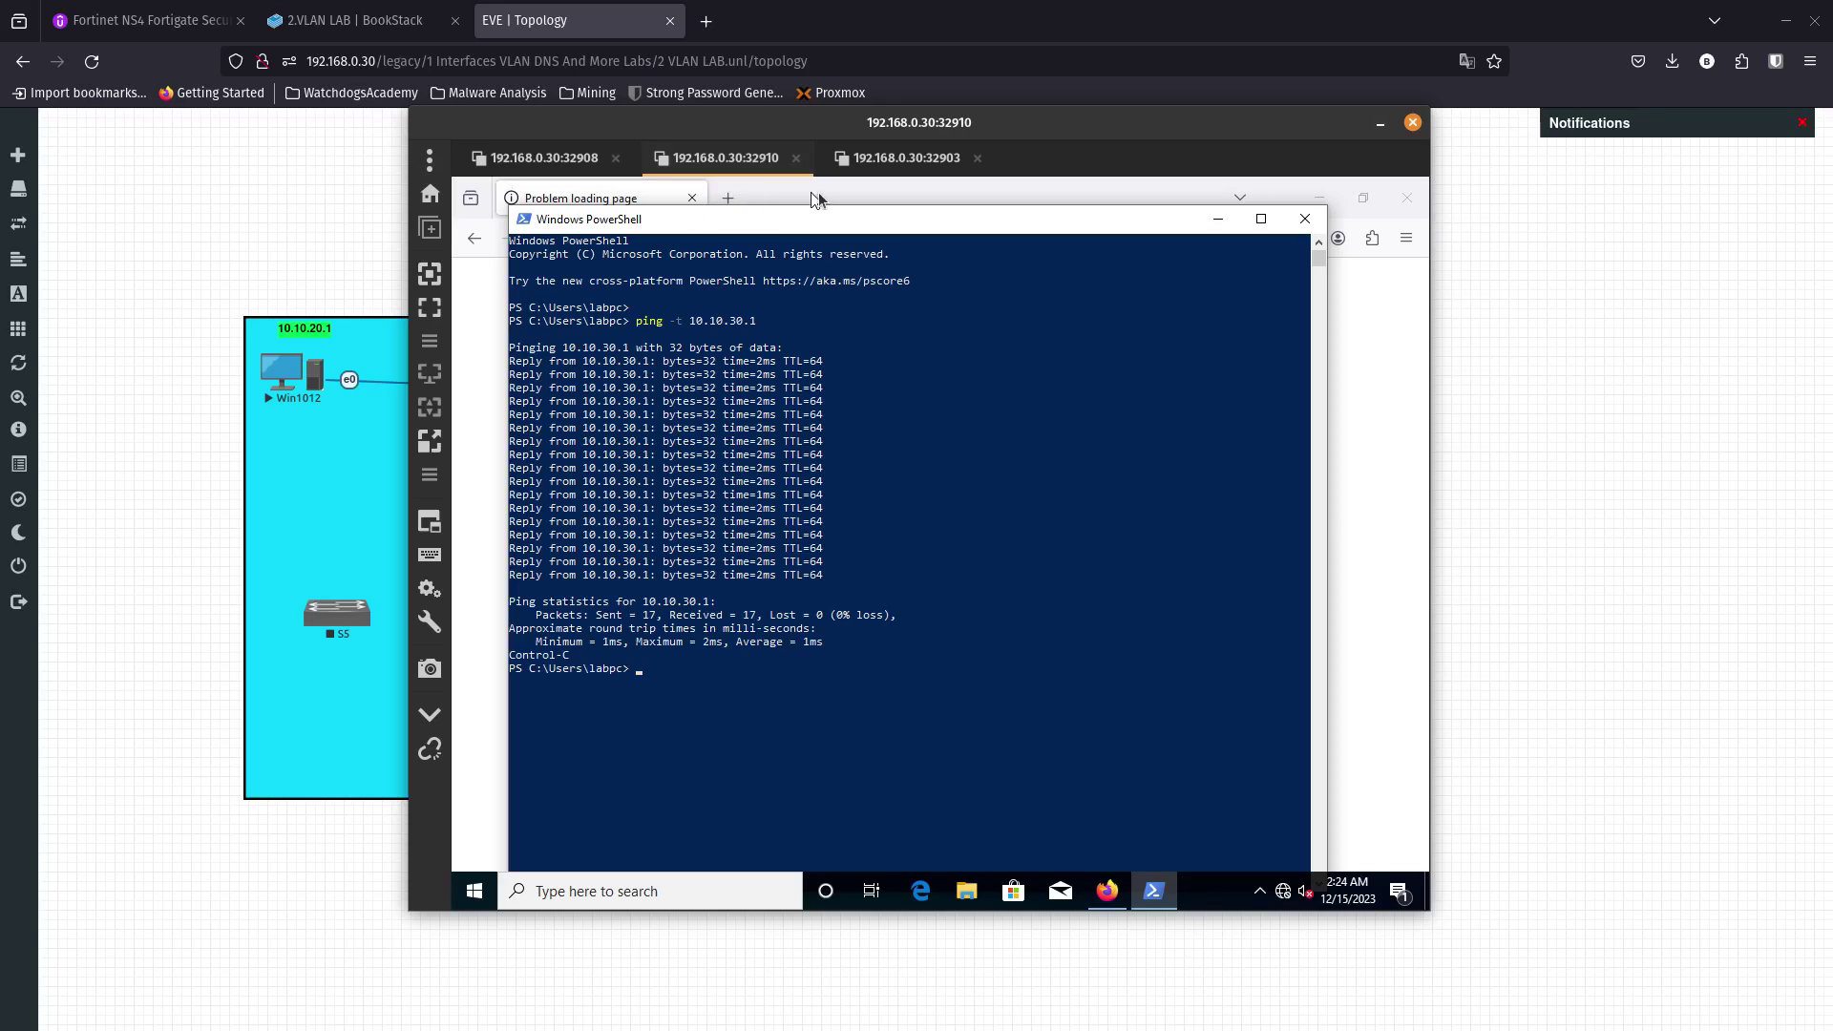
left_click(819, 199)
left_click(1158, 892)
type("ping 8.8.8.8")
key("Return")
key("ctrl+c")
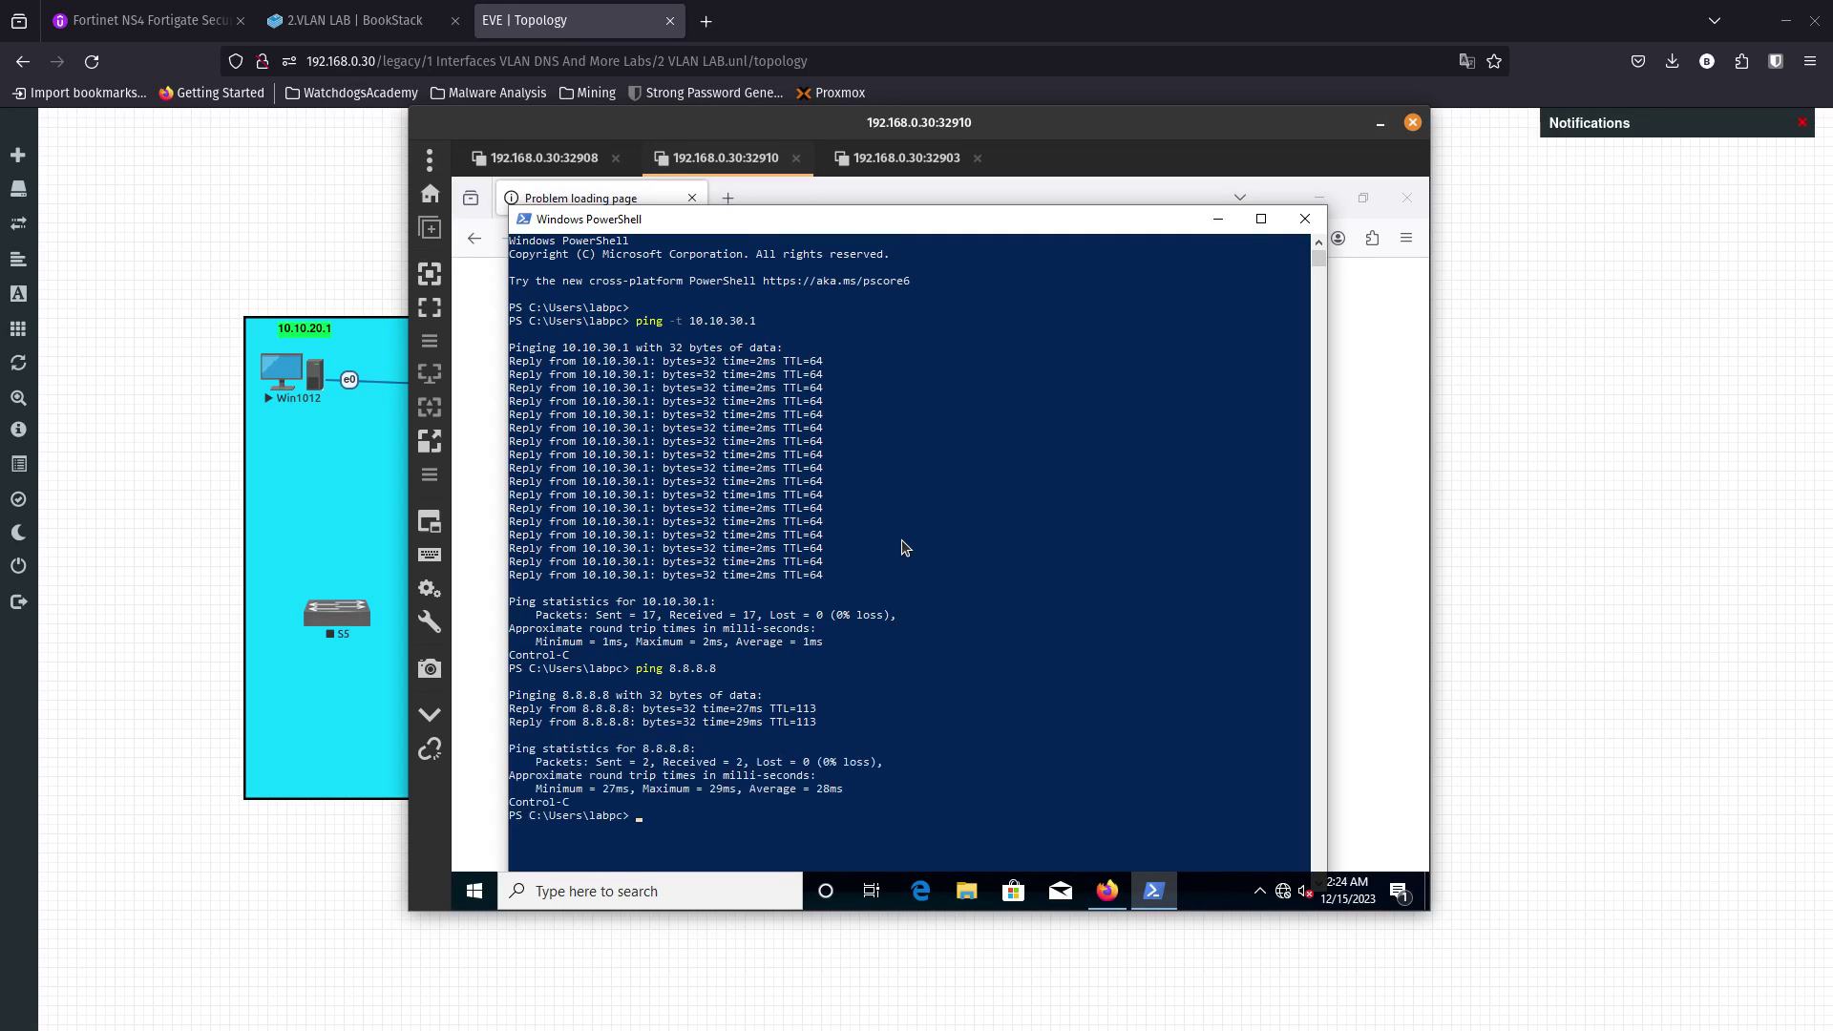
Ping google.com successfully, then open a new tab in the client's Firefox.
type("ping goo")
type("glr.")
type("e.com")
key("Return")
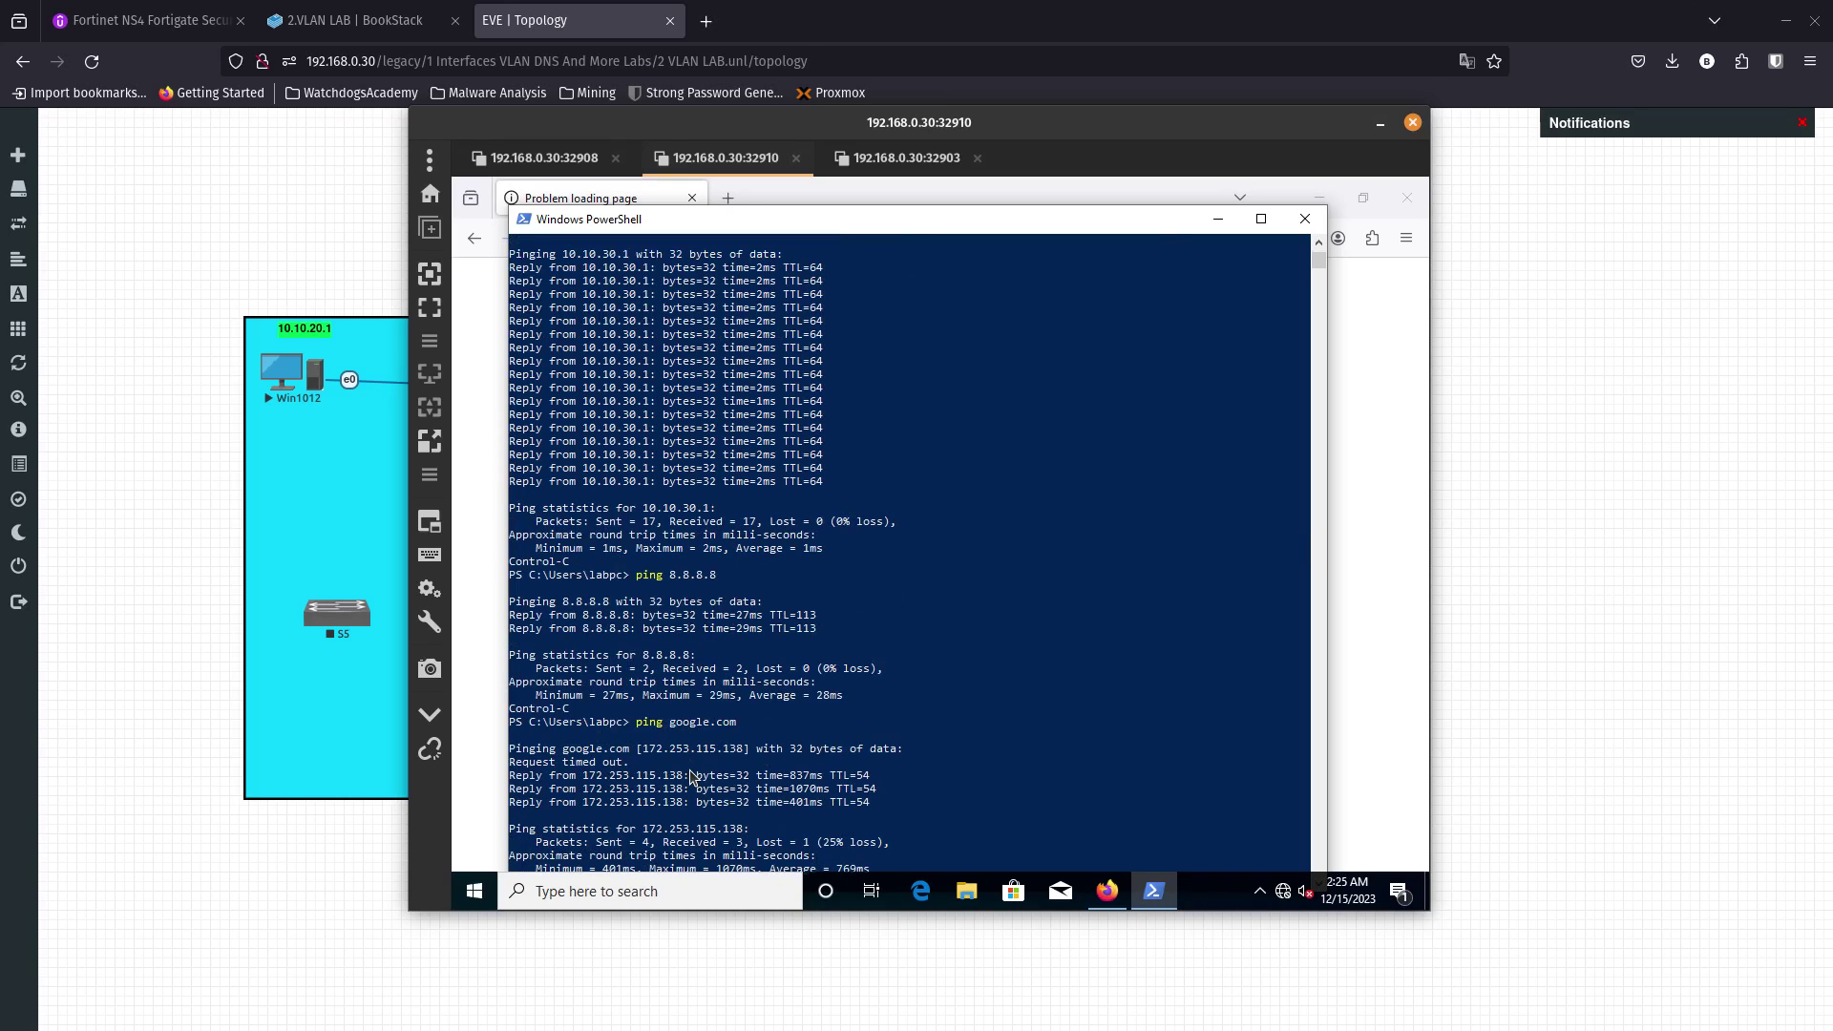
key("Up")
key("Return")
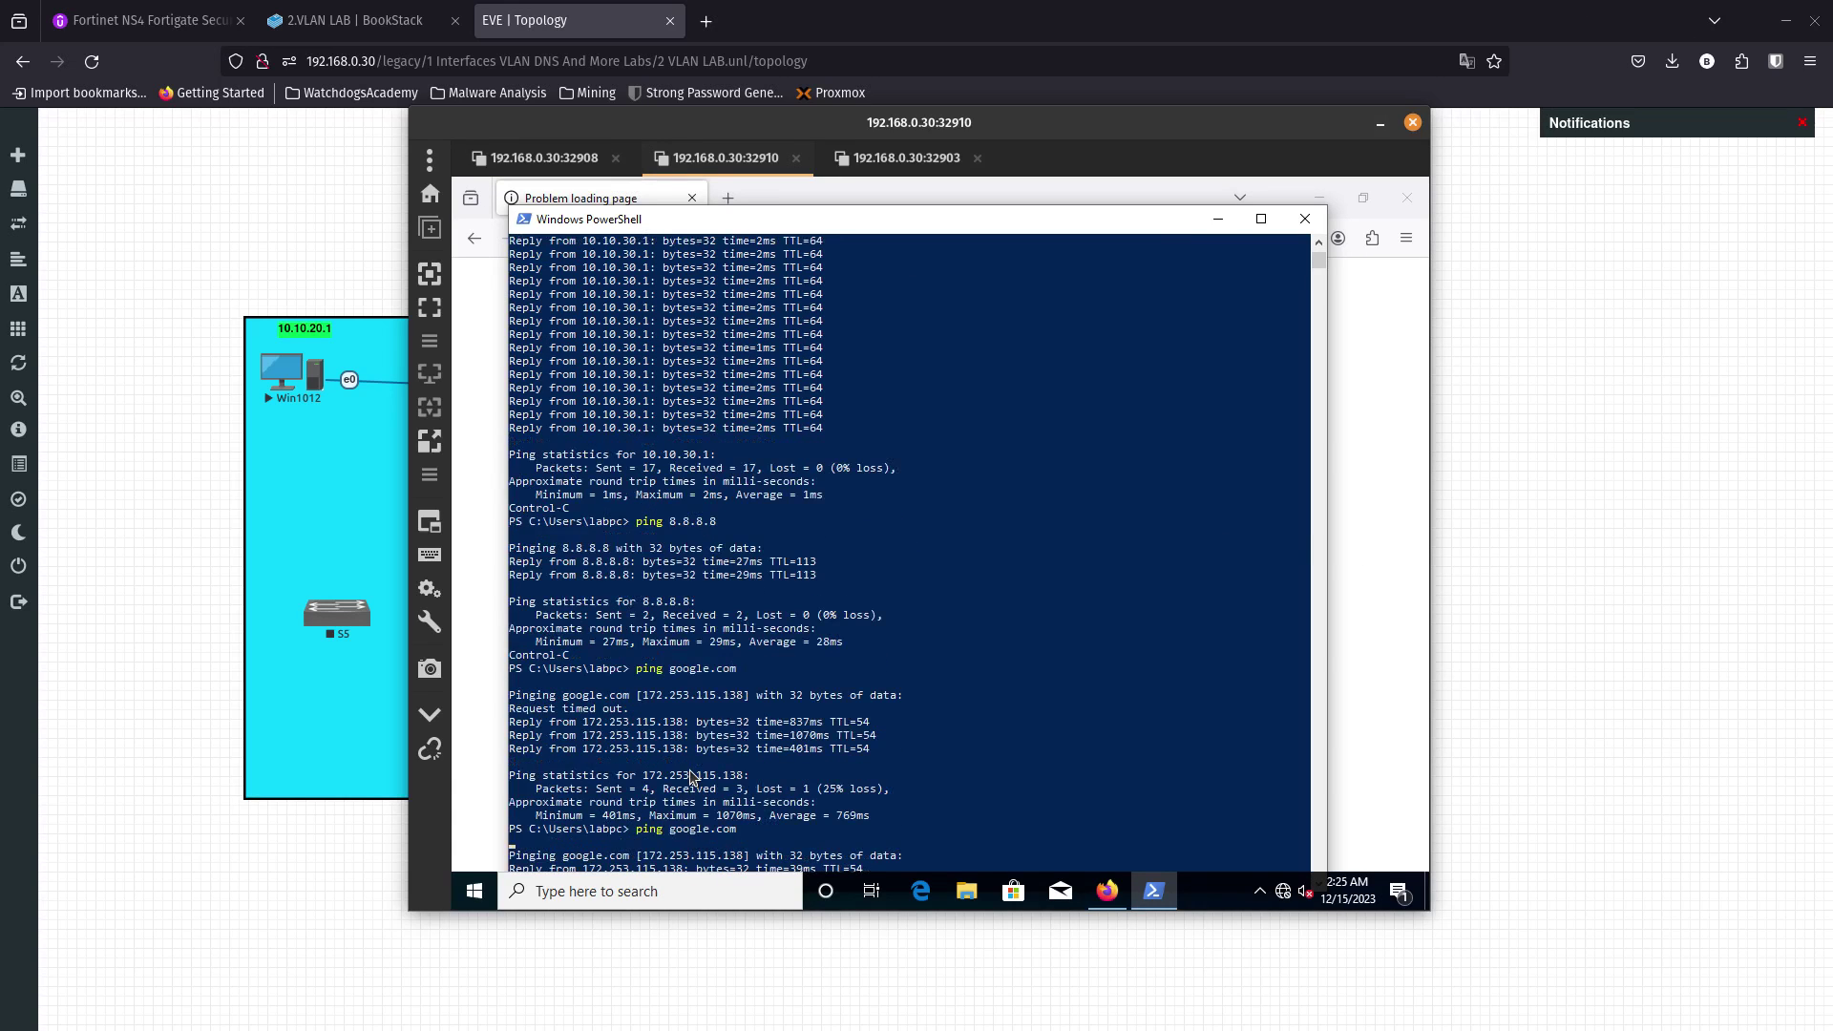
key("ctrl+c")
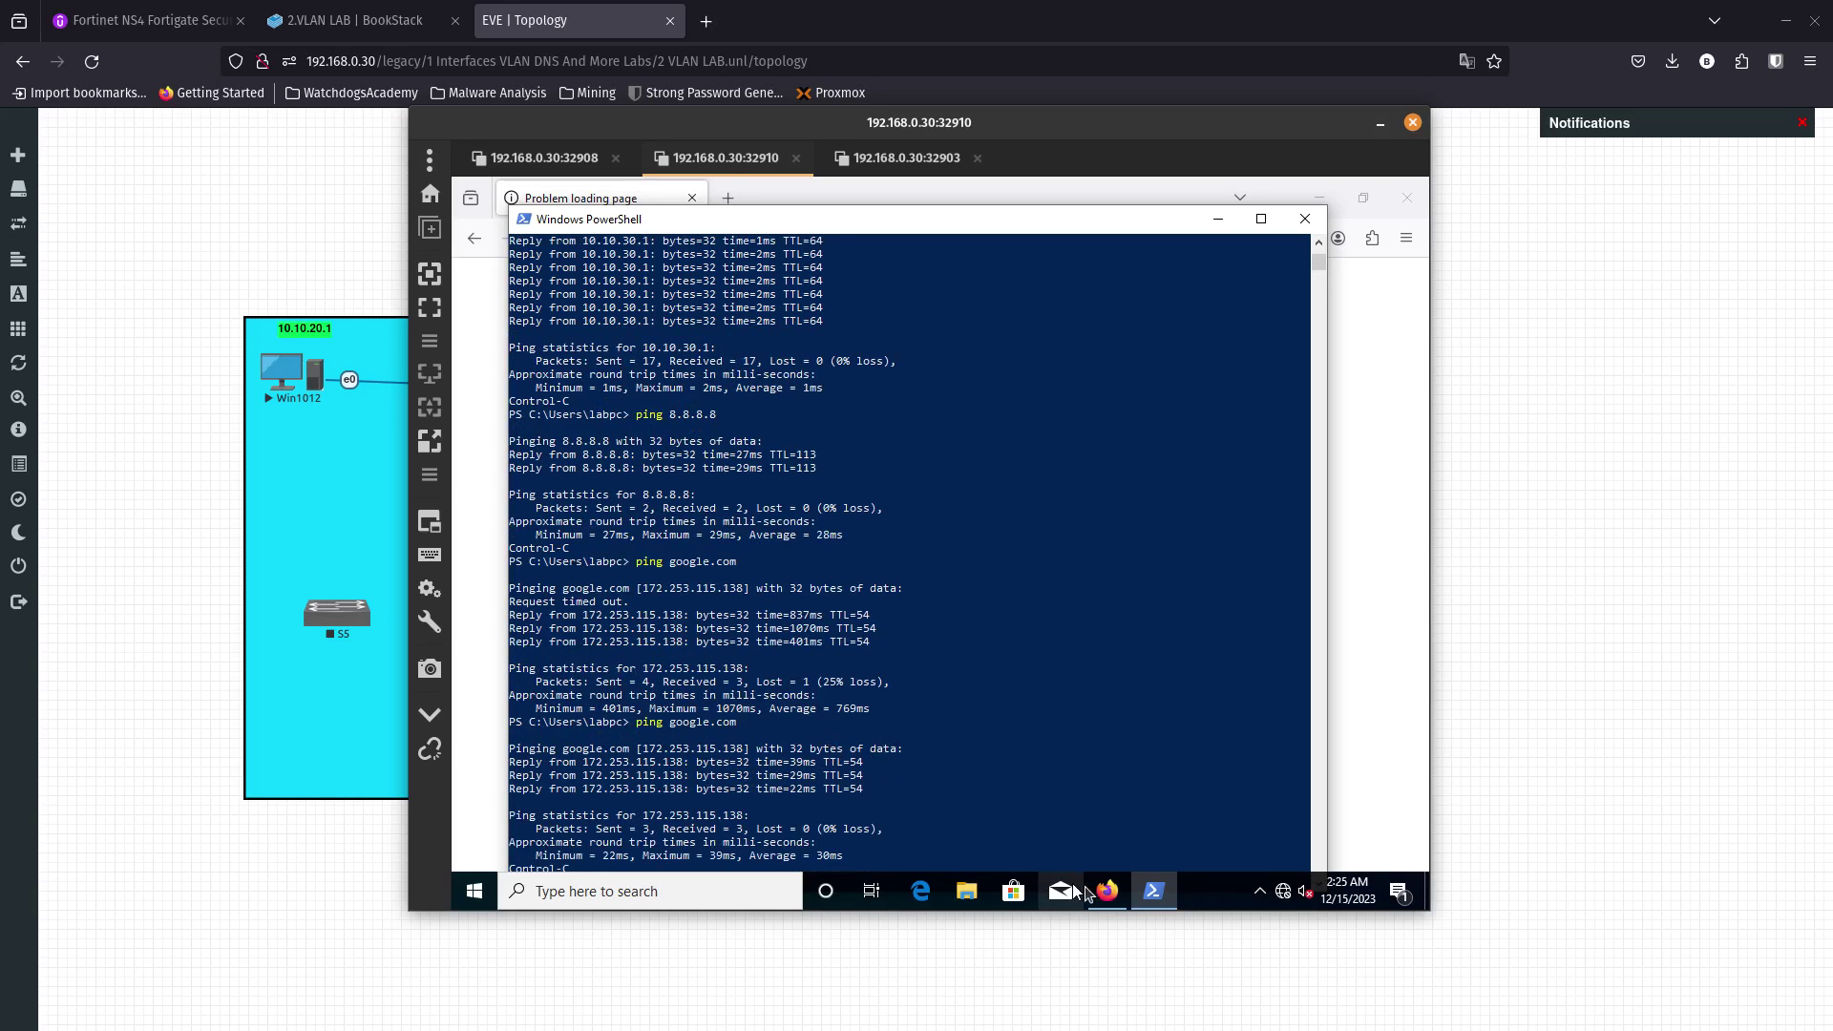
left_click(1106, 891)
left_click(728, 198)
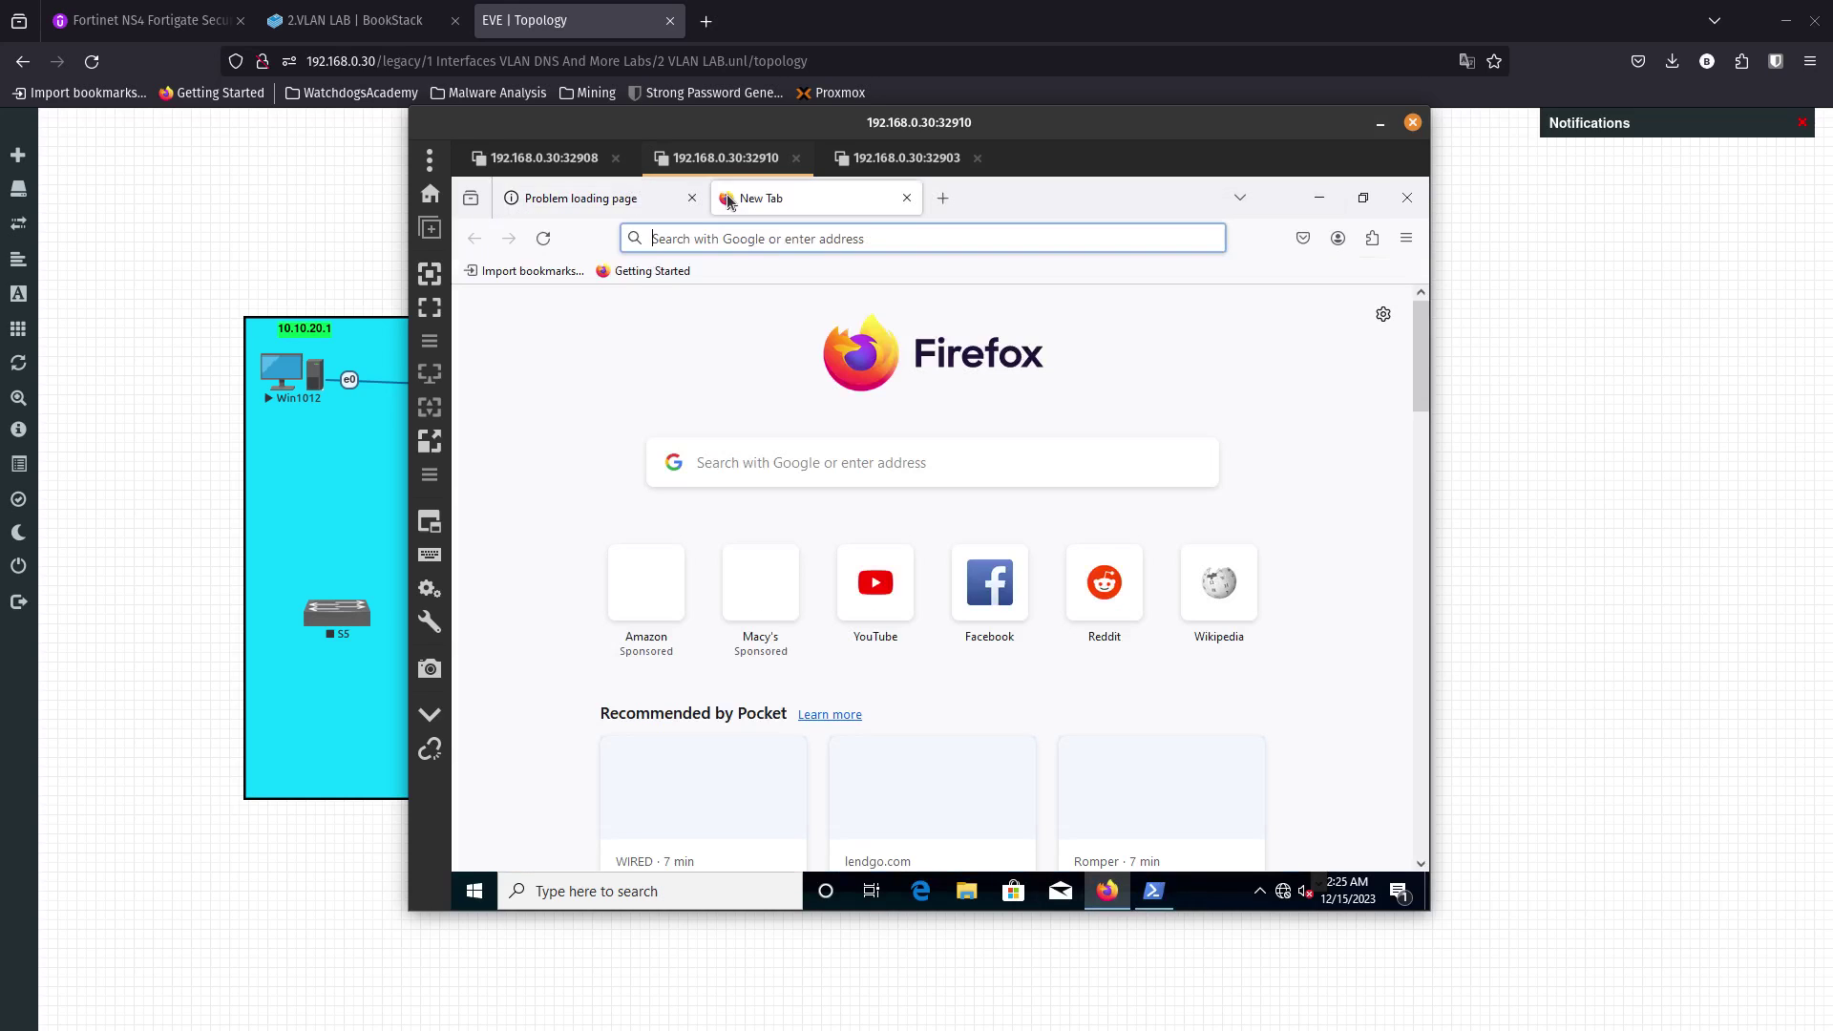
Load youtube.com and x.com in separate Firefox tabs, ending on the YouTube tab.
type("youtube")
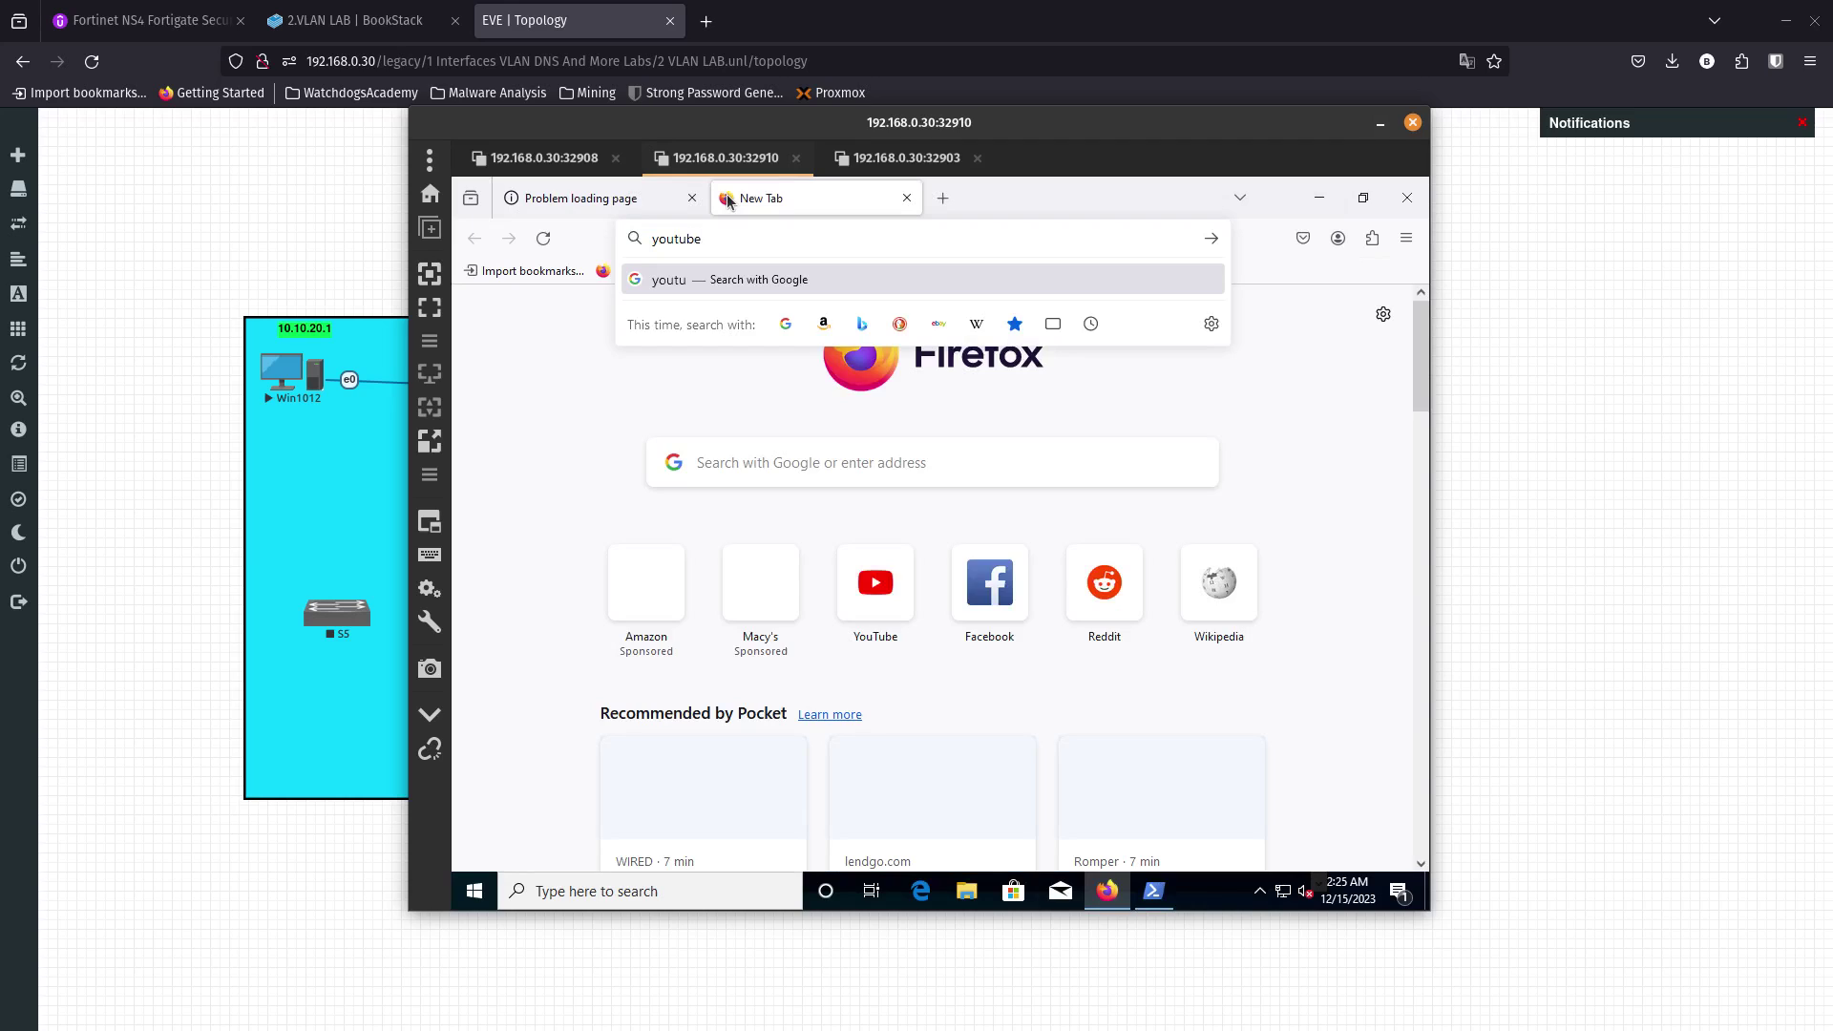
type(".com")
key("Return")
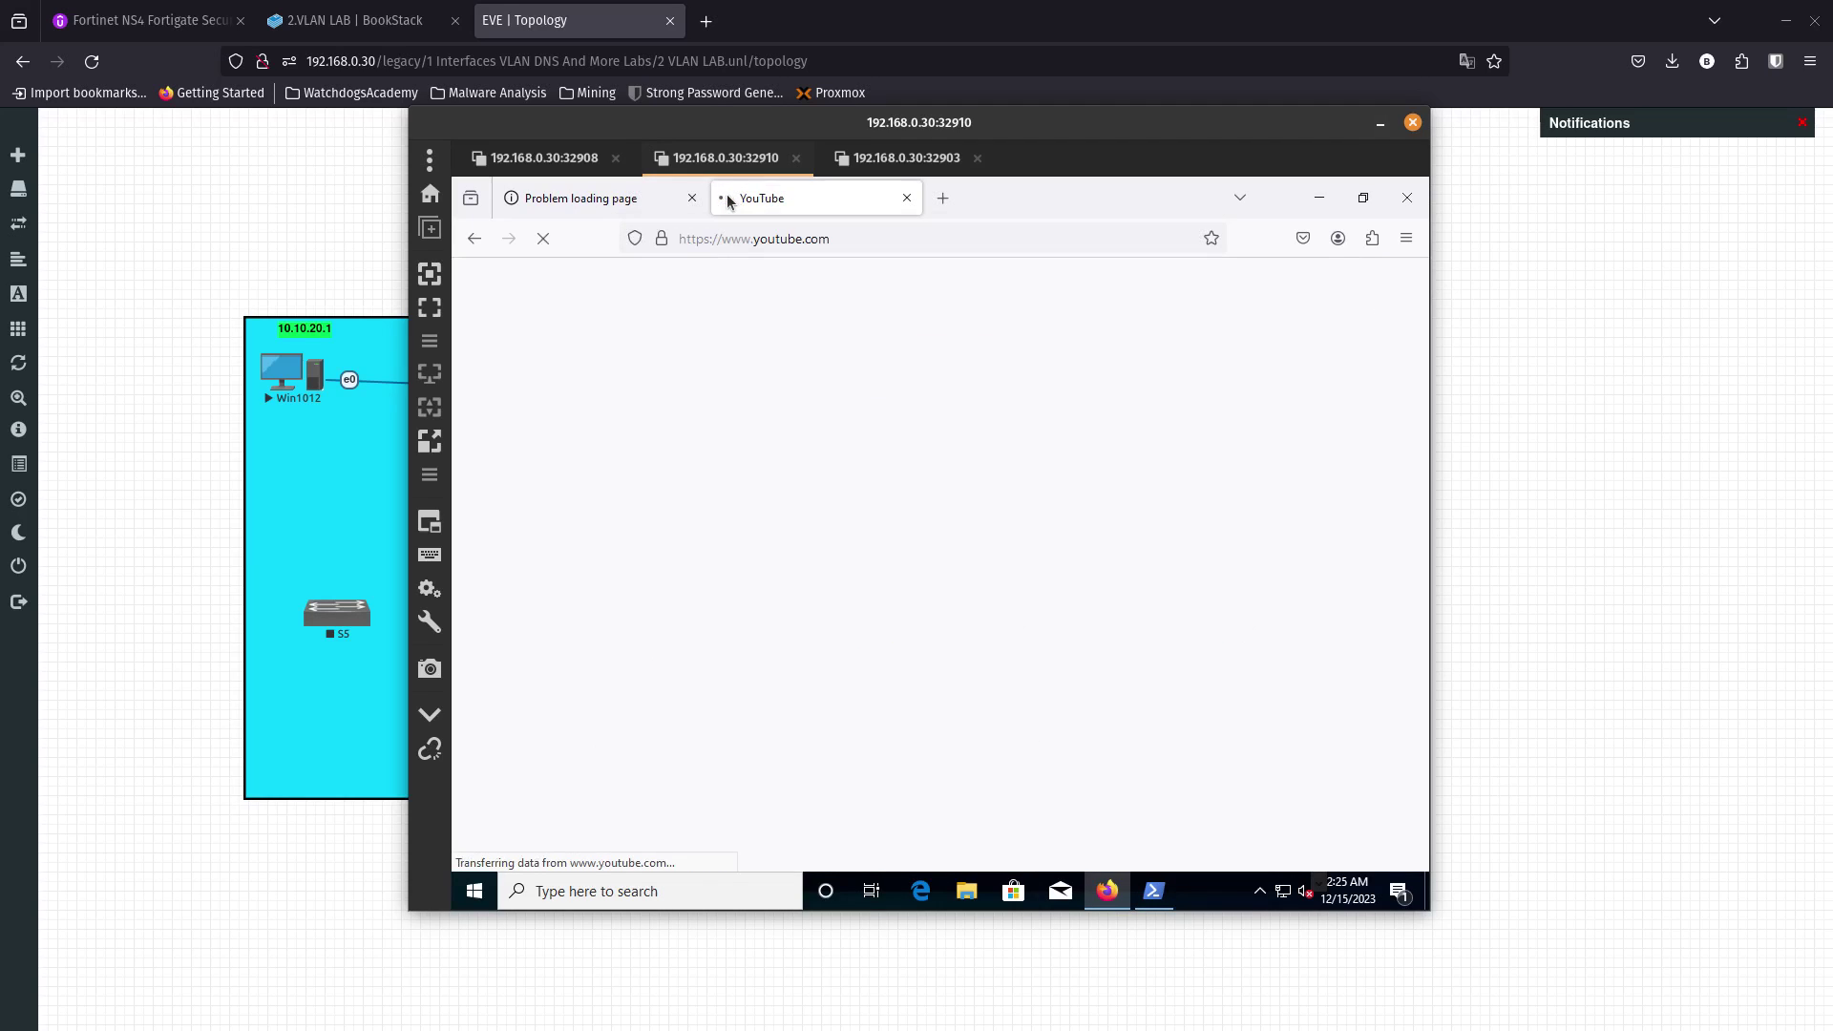
left_click(943, 198)
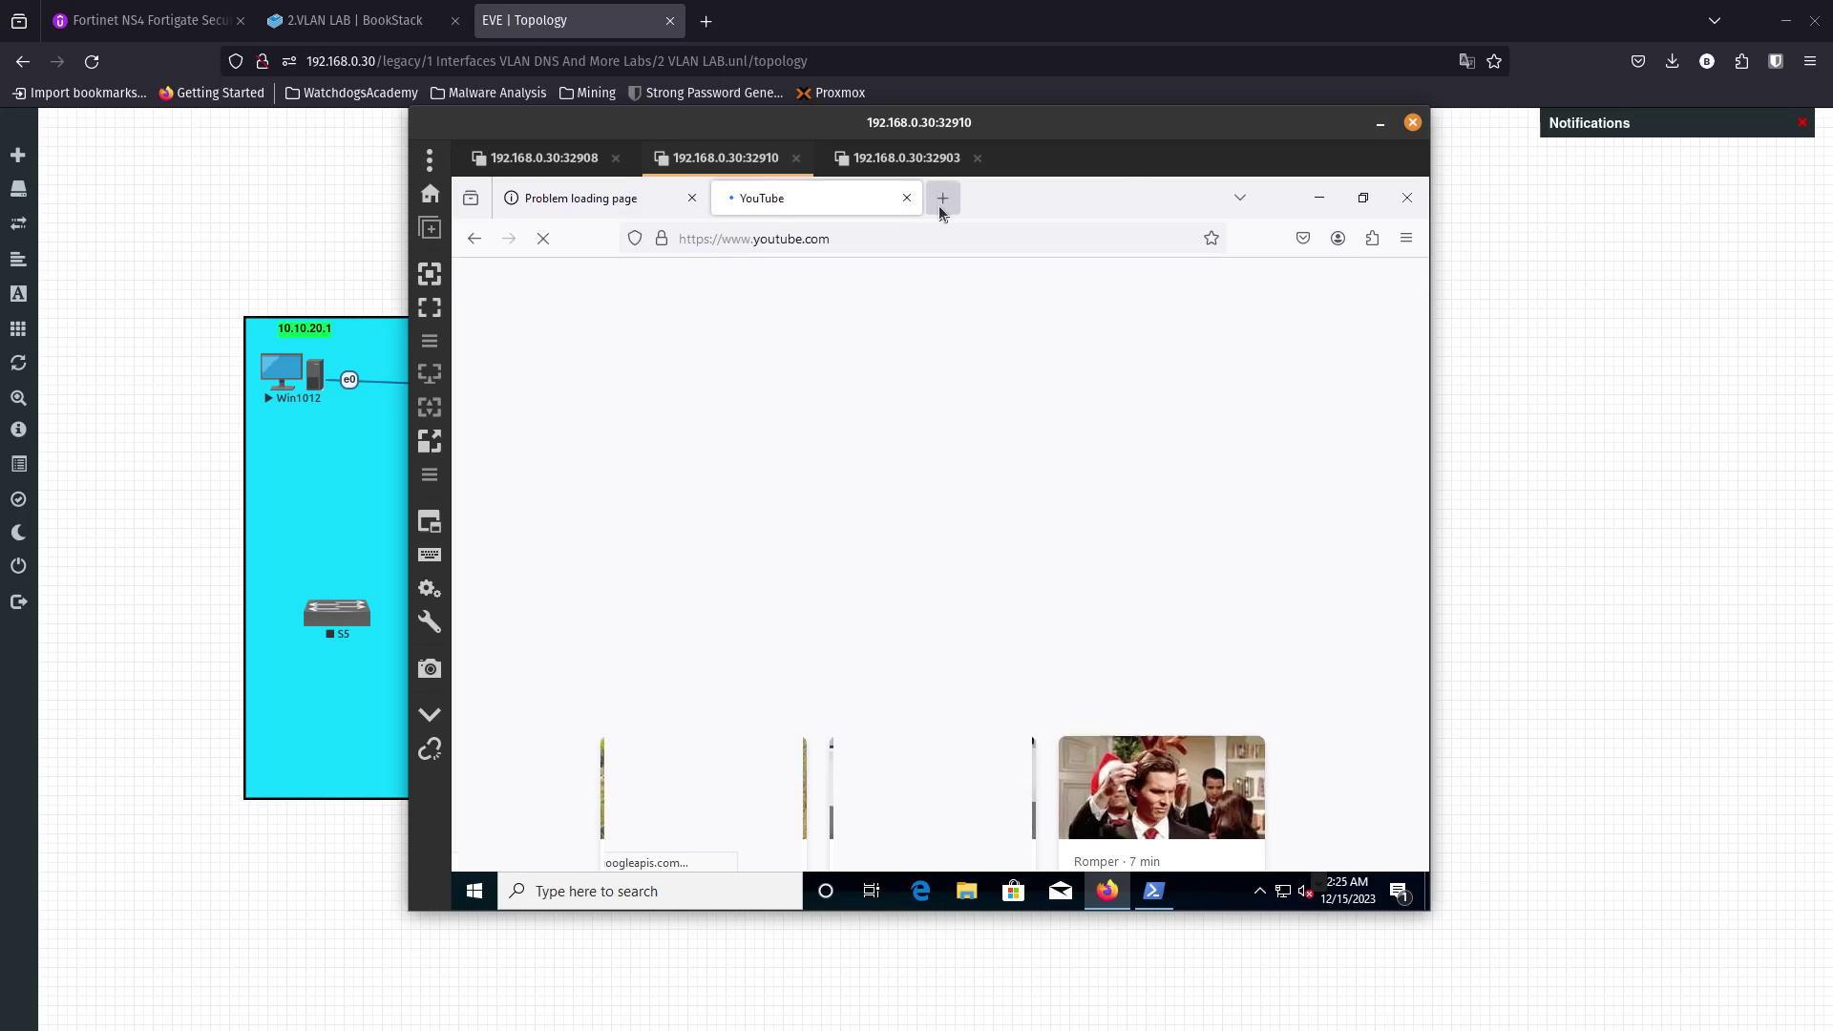
type("x.com")
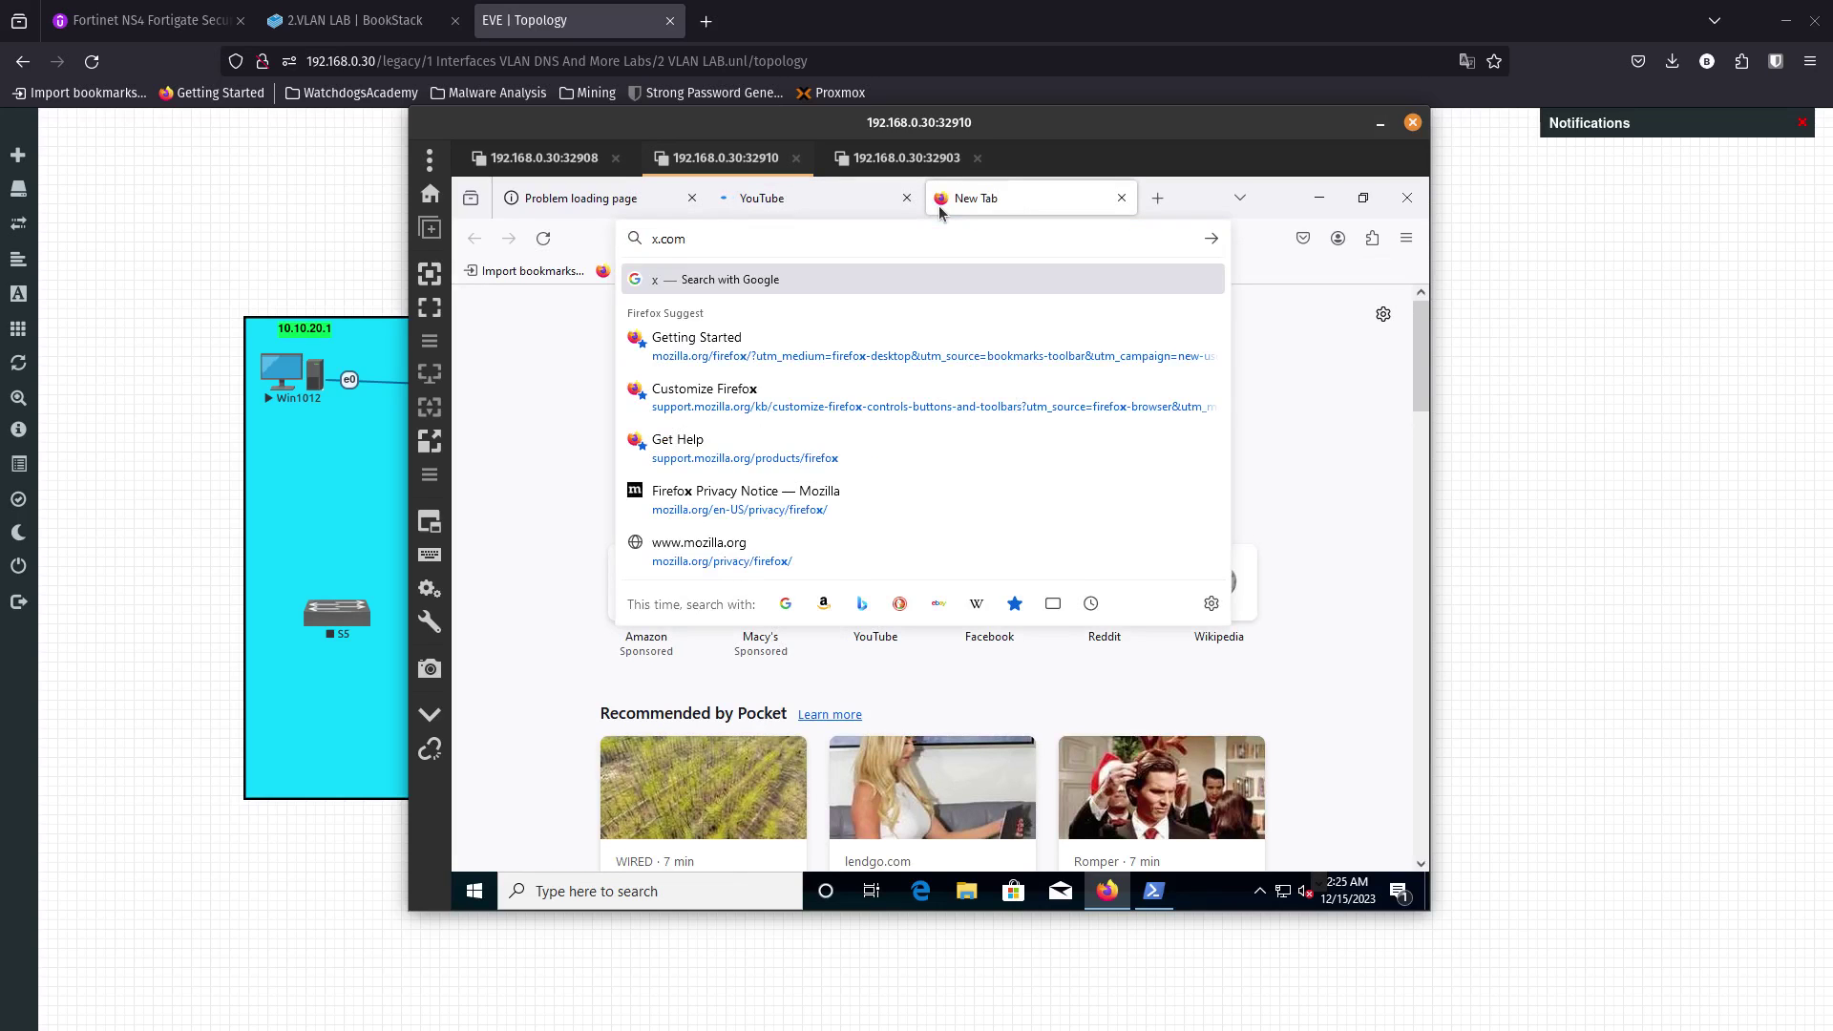
key("Return")
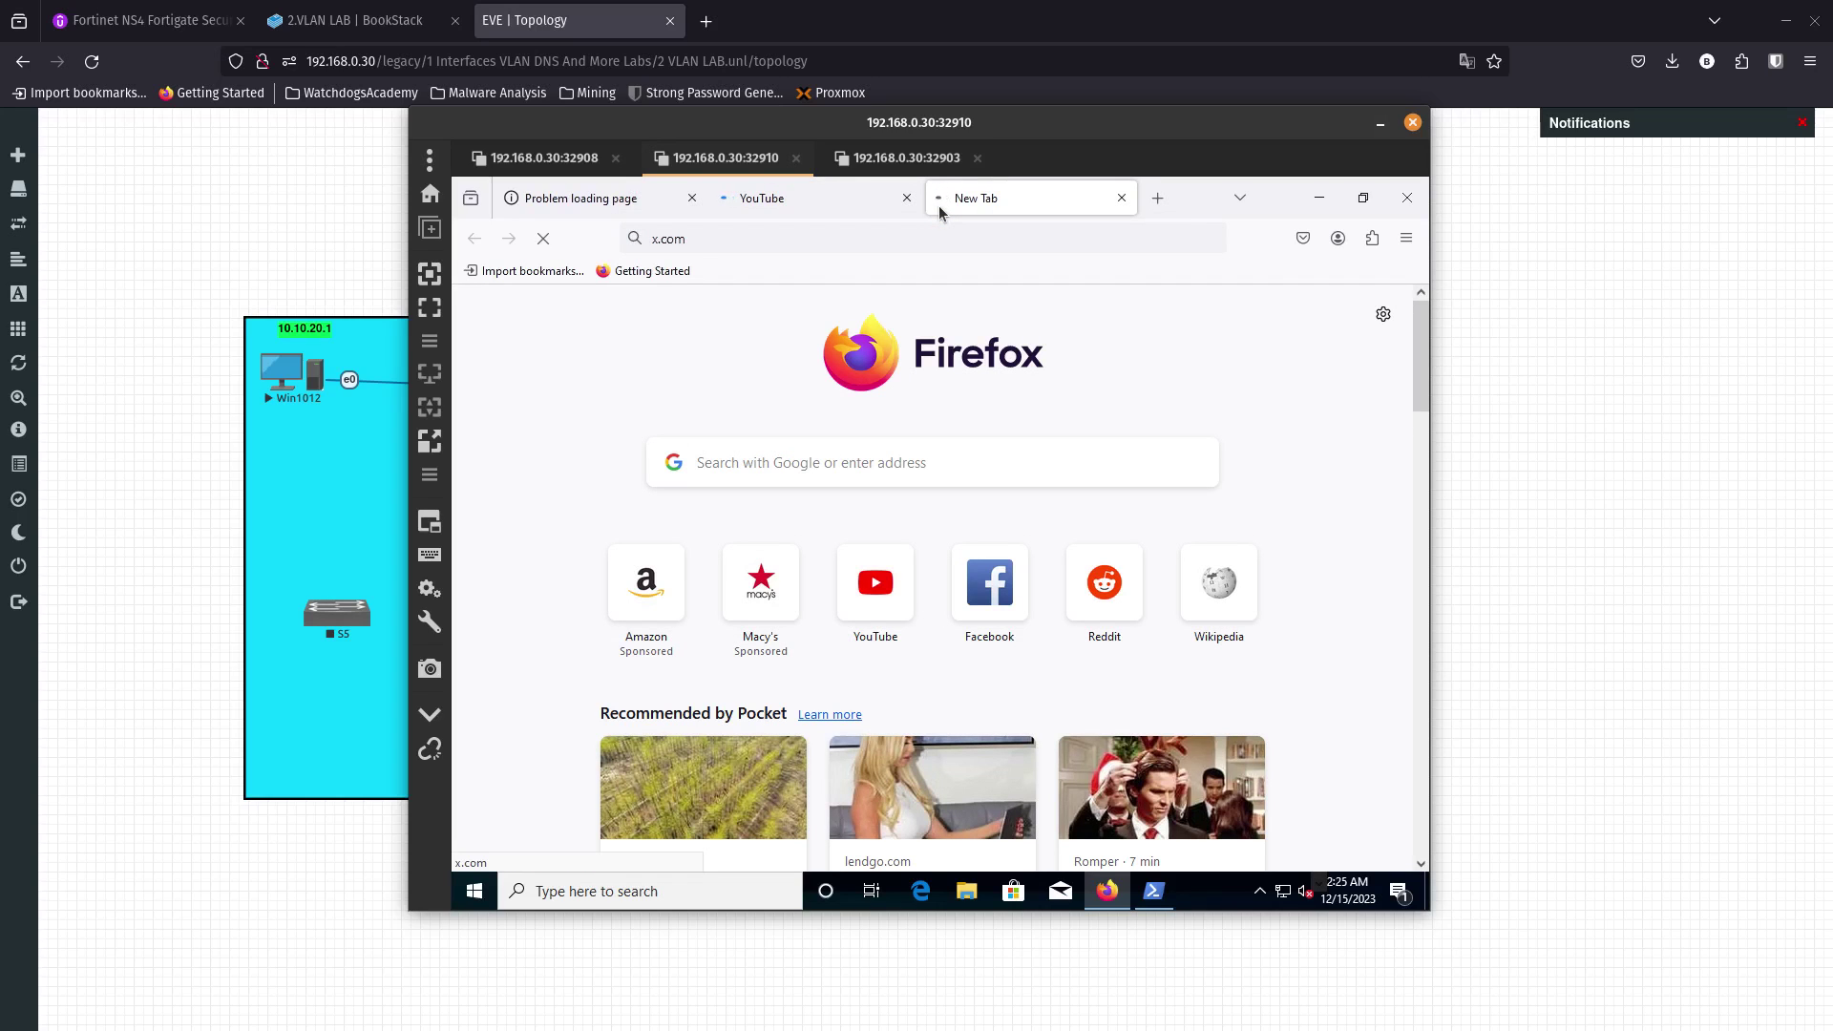
left_click(753, 212)
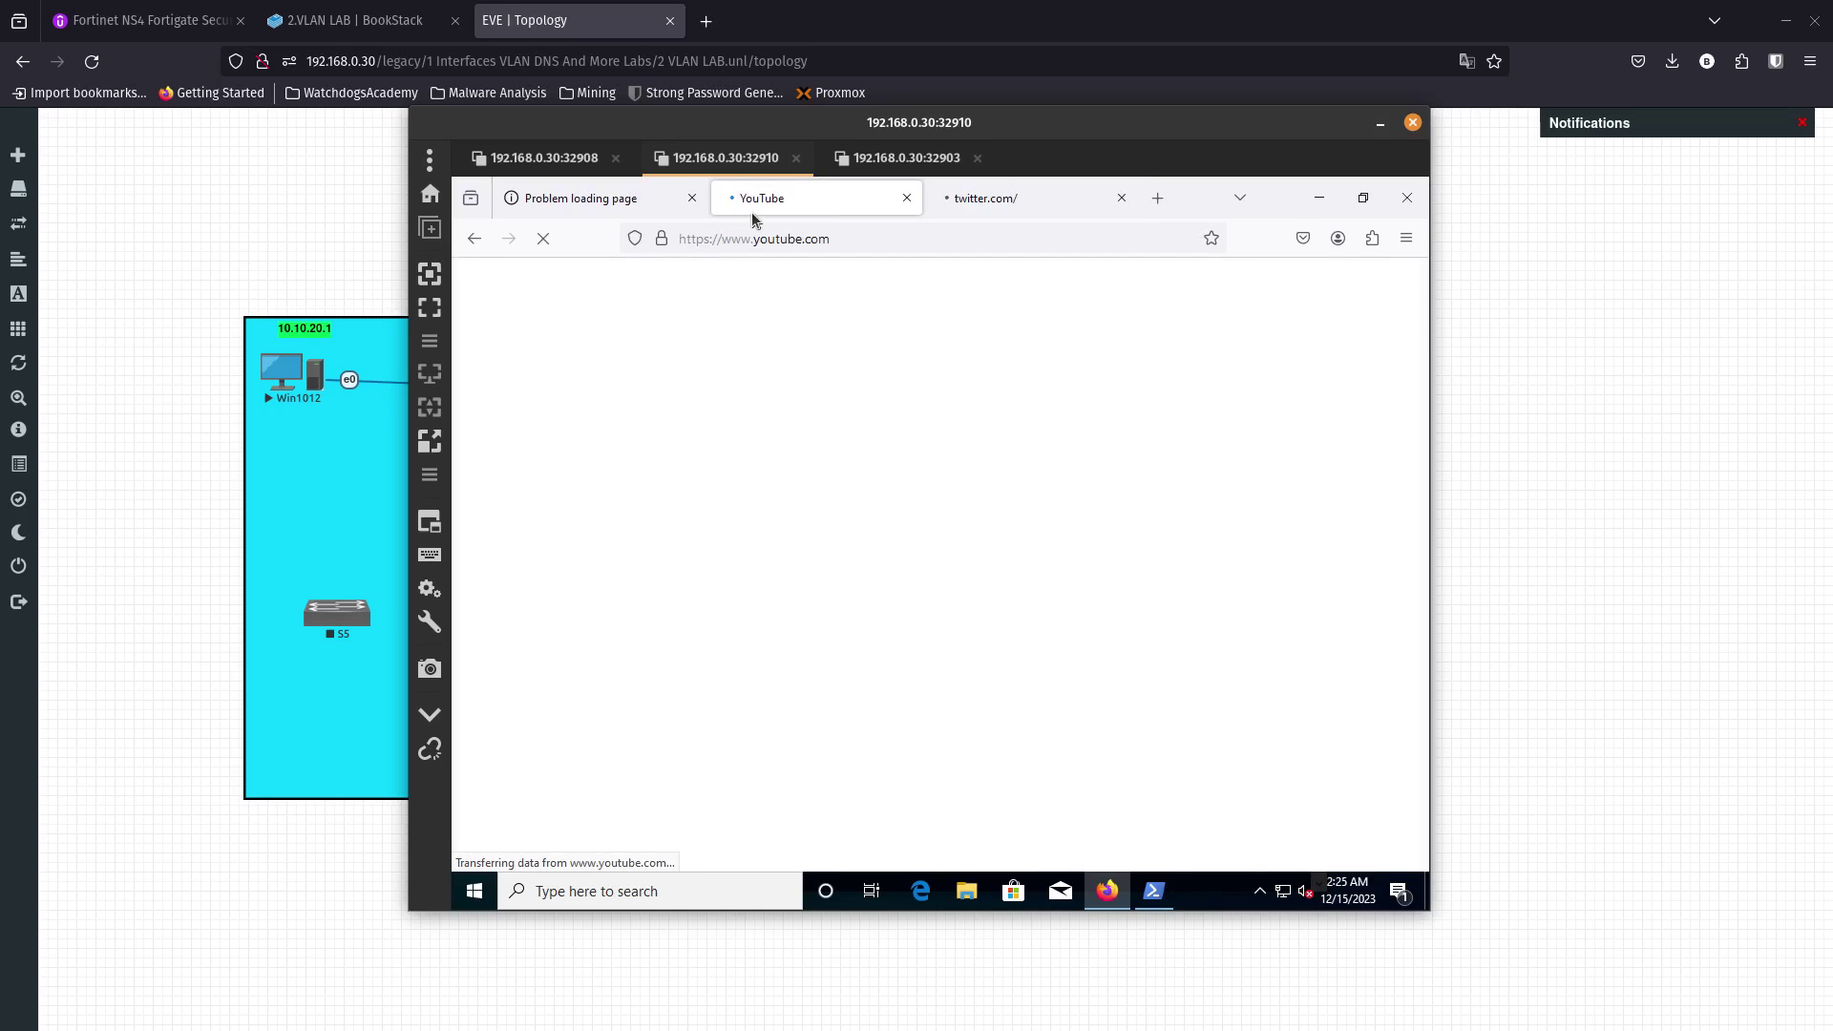